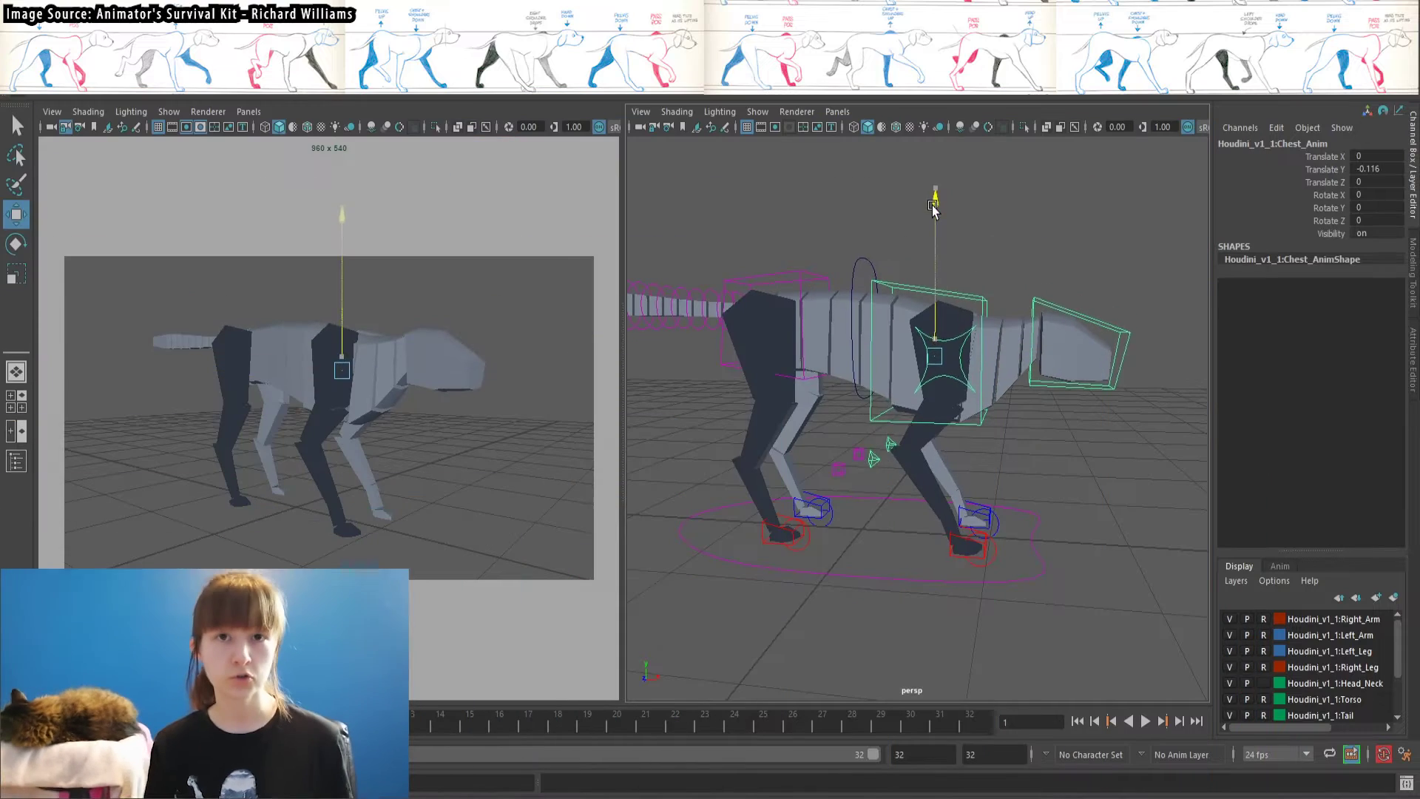
Raise the rear control to Translate Y about 0.107 and move the right front paw back to Translate X about -0.583
{"action": "left_click", "coordinate": [766, 275]}
{"action": "left_click_drag", "start_coordinate": [756, 184], "coordinate": [755, 169]}
{"action": "left_click", "coordinate": [984, 548]}
{"action": "left_click_drag", "start_coordinate": [1053, 549], "coordinate": [995, 545]}
Move the left front paw forward to Translate X about 0.624
{"action": "left_click_drag", "start_coordinate": [995, 546], "coordinate": [1034, 546], "text": "alt"}
{"action": "mouse_move", "coordinate": [1034, 546]}
{"action": "left_mouse_down", "text": "alt"}
{"action": "mouse_move", "coordinate": [921, 527]}
{"action": "mouse_move", "coordinate": [1043, 548]}
{"action": "left_mouse_up", "text": "alt"}
{"action": "left_click", "coordinate": [923, 528]}
{"action": "left_click_drag", "start_coordinate": [1104, 529], "coordinate": [1146, 531]}
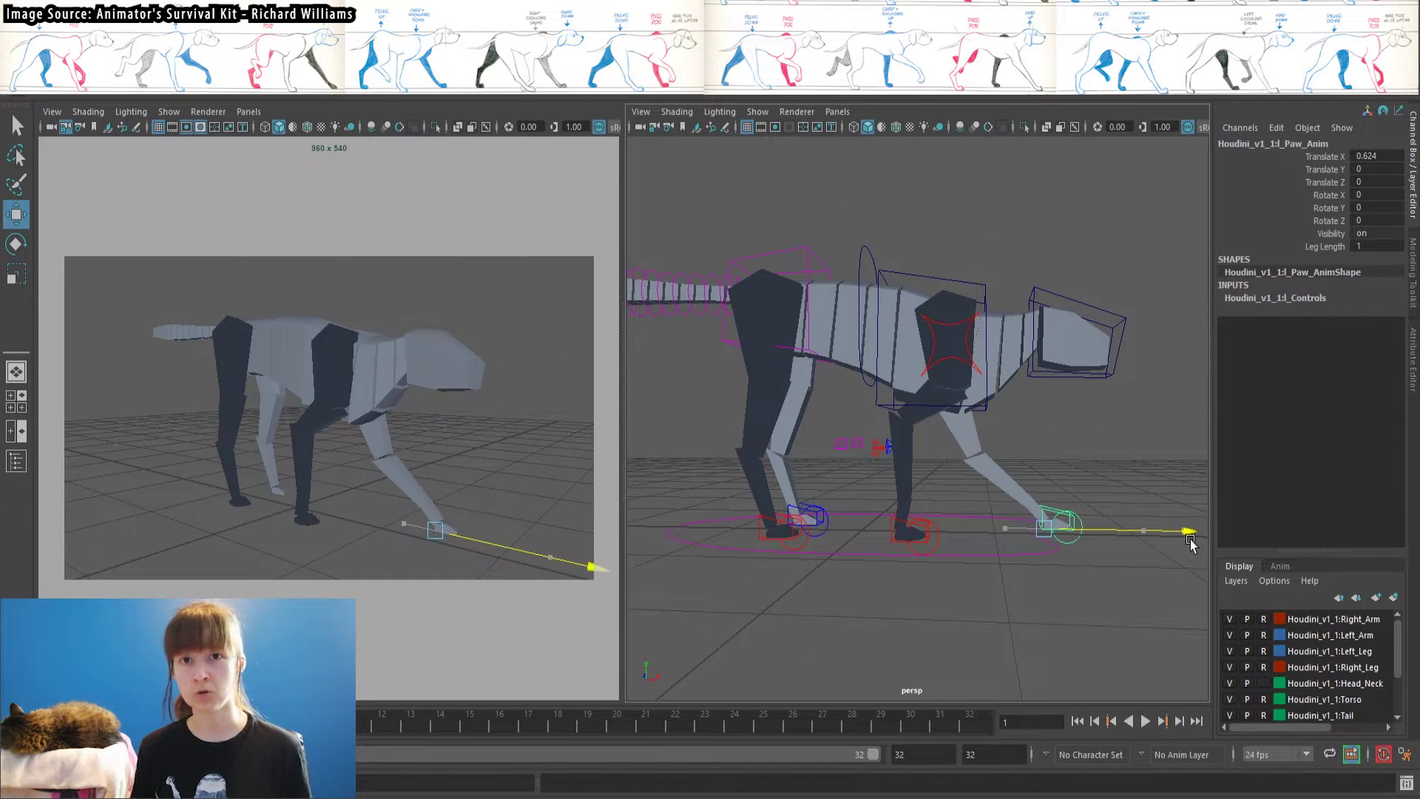
Lift and tilt the right hind foot to Translate Y about 0.435 and Rotate Z about -47, and shift the left hind foot back
{"action": "left_click_drag", "start_coordinate": [1019, 542], "coordinate": [802, 572], "text": "alt"}
{"action": "left_click", "coordinate": [1018, 552]}
{"action": "left_click", "coordinate": [813, 564]}
{"action": "left_click_drag", "start_coordinate": [814, 438], "coordinate": [896, 437]}
{"action": "key", "text": "e"}
{"action": "key", "text": "w"}
{"action": "left_click_drag", "start_coordinate": [850, 491], "coordinate": [872, 461]}
{"action": "left_click_drag", "start_coordinate": [872, 461], "coordinate": [855, 448], "text": "alt"}
{"action": "left_click_drag", "start_coordinate": [920, 605], "coordinate": [915, 600]}
{"action": "left_click_drag", "start_coordinate": [888, 574], "coordinate": [855, 539], "text": "alt"}
Select all the rig controls and set keys for the contact pose at frames 1, 32 and 17
{"action": "left_click", "coordinate": [1003, 432]}
{"action": "scroll", "coordinate": [967, 449], "scroll_direction": "down", "scroll_amount": 5}
{"action": "left_click_drag", "start_coordinate": [1085, 284], "coordinate": [654, 558]}
{"action": "key", "text": "s"}
{"action": "left_click", "coordinate": [971, 723]}
{"action": "left_click", "coordinate": [530, 724]}
{"action": "key", "text": "s"}
Set the right front paw's Translate X to 0.583 at frame 17
{"action": "left_click", "coordinate": [1004, 492]}
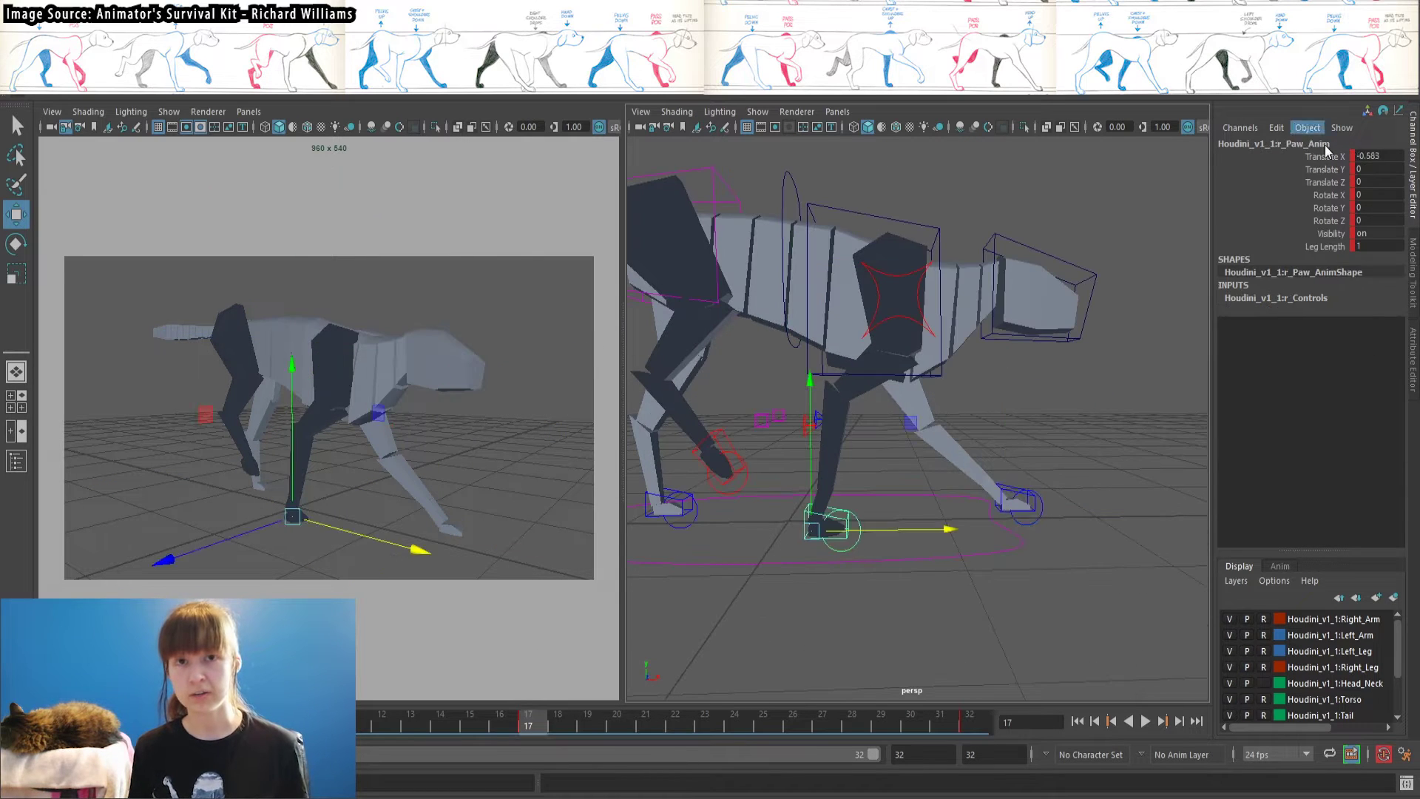
{"action": "left_click", "coordinate": [1377, 156]}
{"action": "type", "text": "0.583"}
{"action": "key", "text": "Return"}
{"action": "left_click_drag", "start_coordinate": [1051, 543], "coordinate": [1053, 527], "text": "alt"}
{"action": "left_click", "coordinate": [1024, 489]}
Delete the perspective camera's keys at frames 17 and 1
{"action": "left_click", "coordinate": [641, 127]}
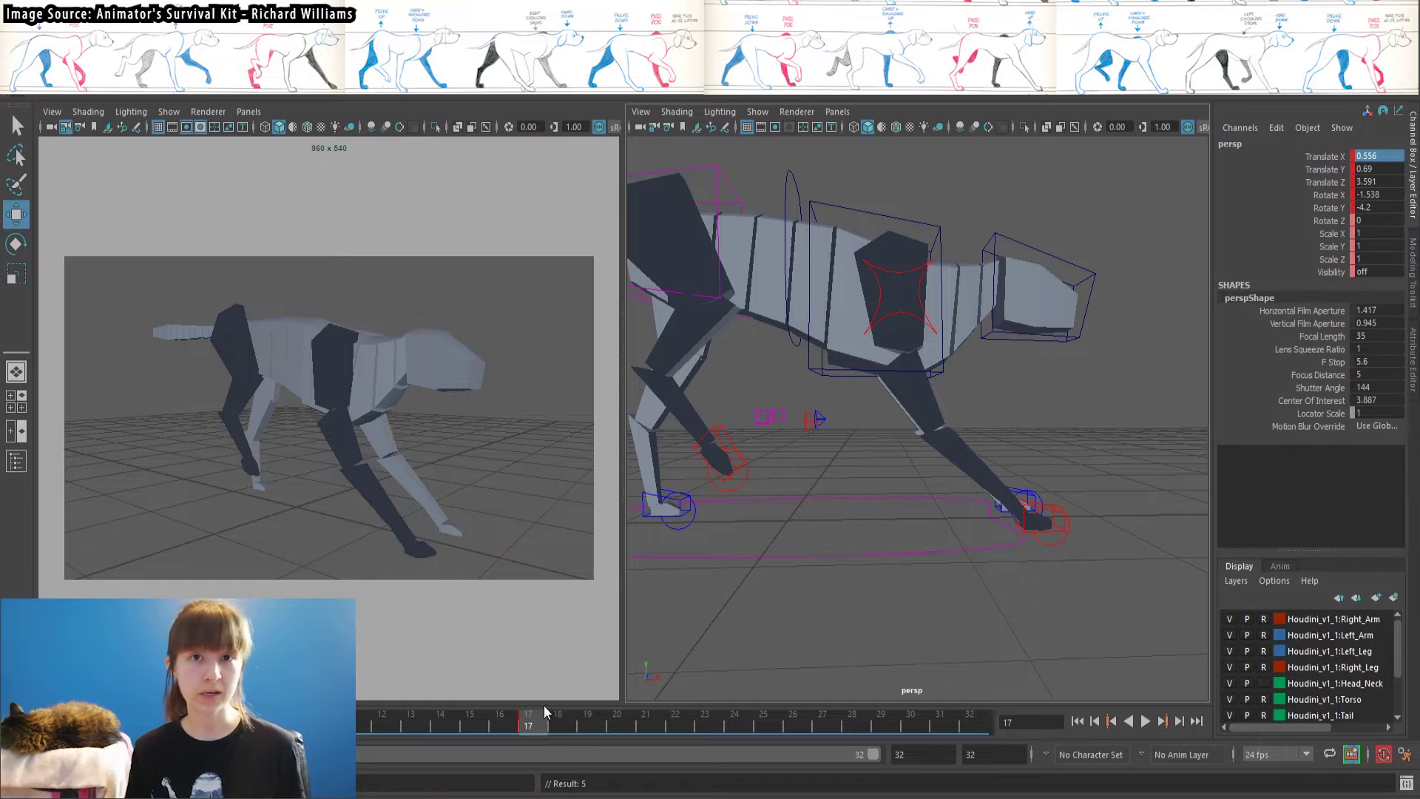
{"action": "right_click", "coordinate": [535, 723]}
{"action": "left_click", "coordinate": [574, 500]}
{"action": "left_click", "coordinate": [61, 723]}
{"action": "right_click", "coordinate": [60, 724]}
{"action": "left_click", "coordinate": [124, 506]}
Swap the front paws' forward and back positions at frame 17, giving the right paw the left paw's frame 1 Translate X of 0.666
{"action": "left_click", "coordinate": [899, 531]}
{"action": "scroll", "coordinate": [951, 564], "scroll_direction": "up", "scroll_amount": 3}
{"action": "left_click", "coordinate": [1024, 553]}
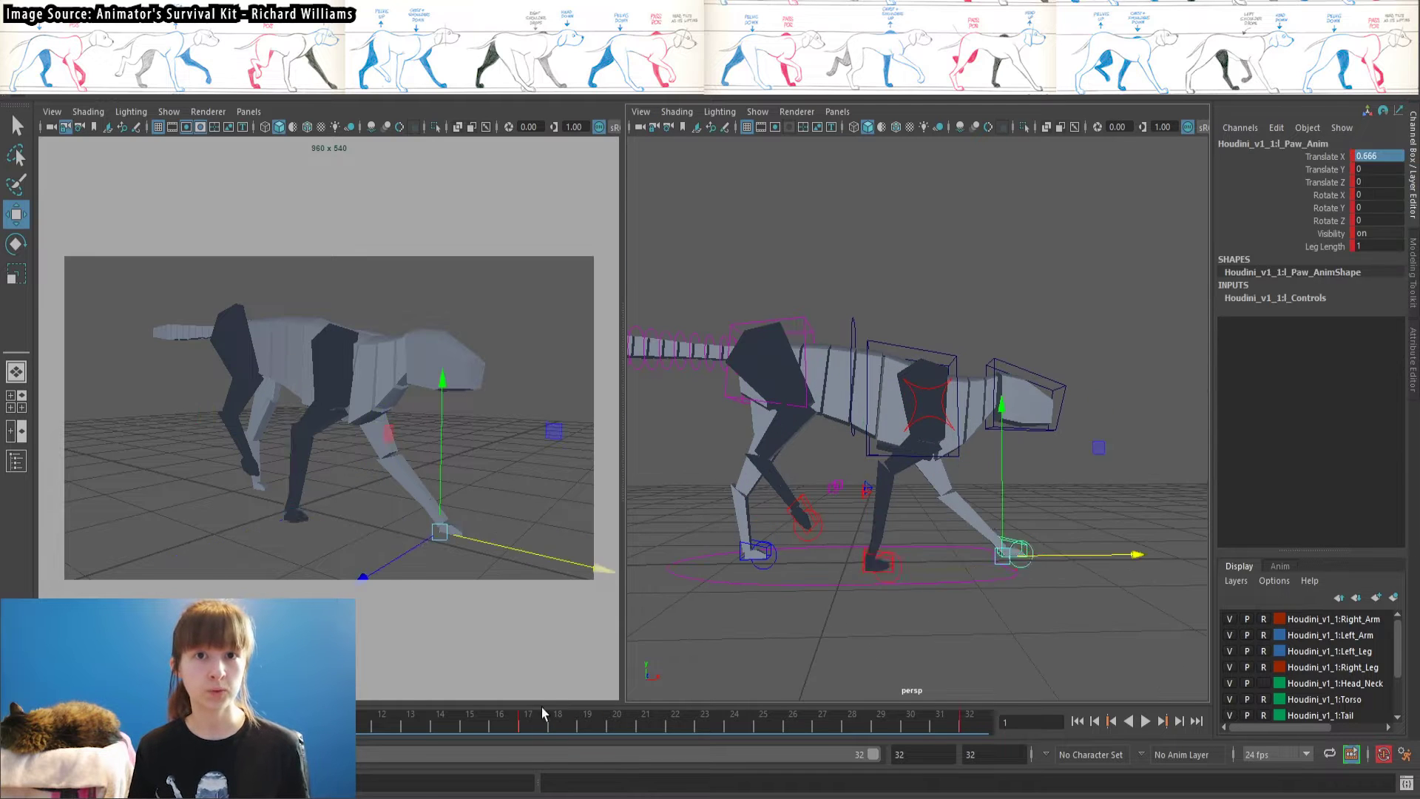
{"action": "left_click", "coordinate": [544, 712]}
Plant the right hind foot at frame 17 with Translate X -0.317, Translate Y 0 and Rotate Z 0
{"action": "left_click", "coordinate": [814, 491]}
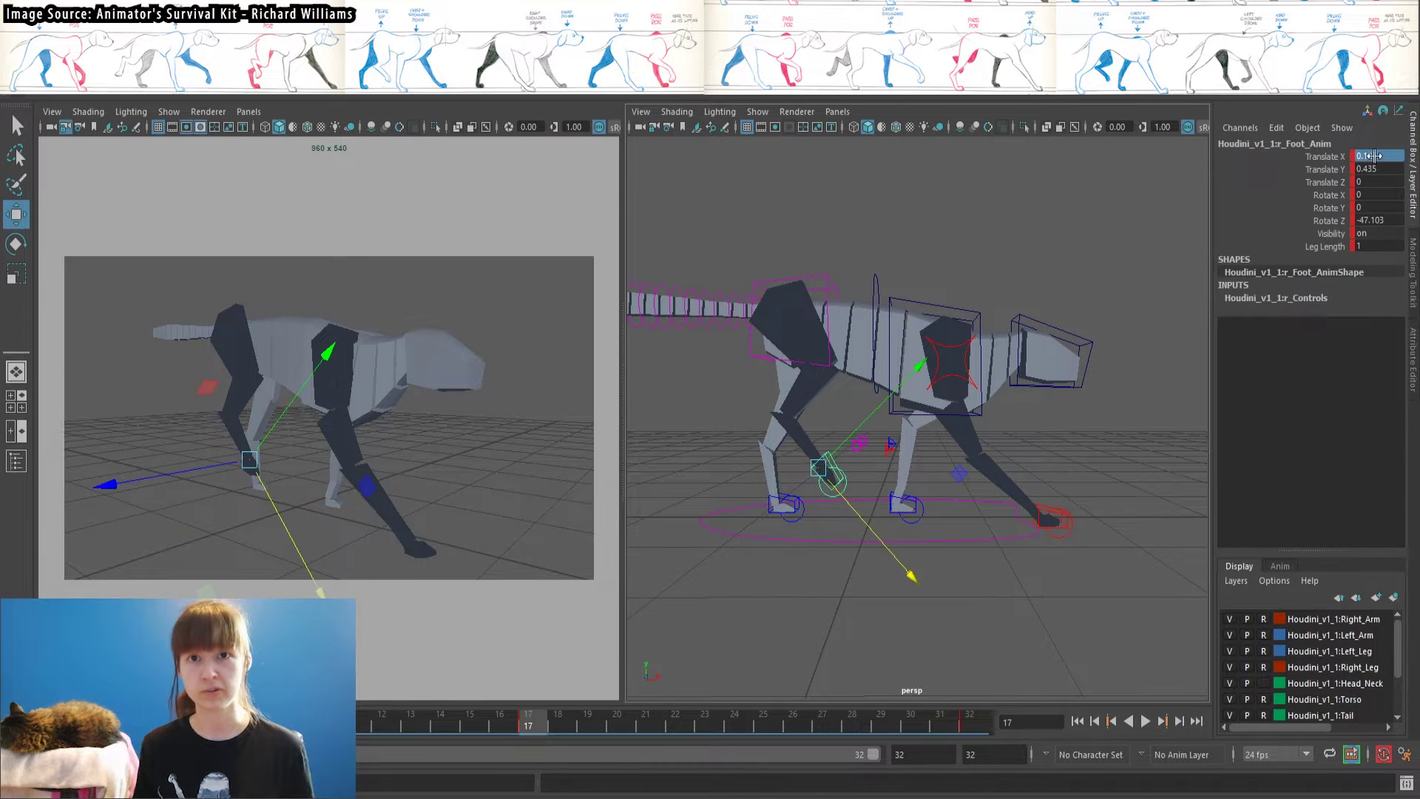
{"action": "type", "text": "-0.317"}
{"action": "key", "text": "Return"}
{"action": "left_click", "coordinate": [1377, 169]}
{"action": "type", "text": "0"}
{"action": "key", "text": "Return"}
{"action": "left_click", "coordinate": [1377, 220]}
{"action": "type", "text": "-48"}
{"action": "key", "text": "Return"}
Set the left hind foot's Translate X at frame 17 to 0.183, matching the right hind foot at frame 1
{"action": "left_click", "coordinate": [60, 723]}
{"action": "left_click", "coordinate": [832, 481]}
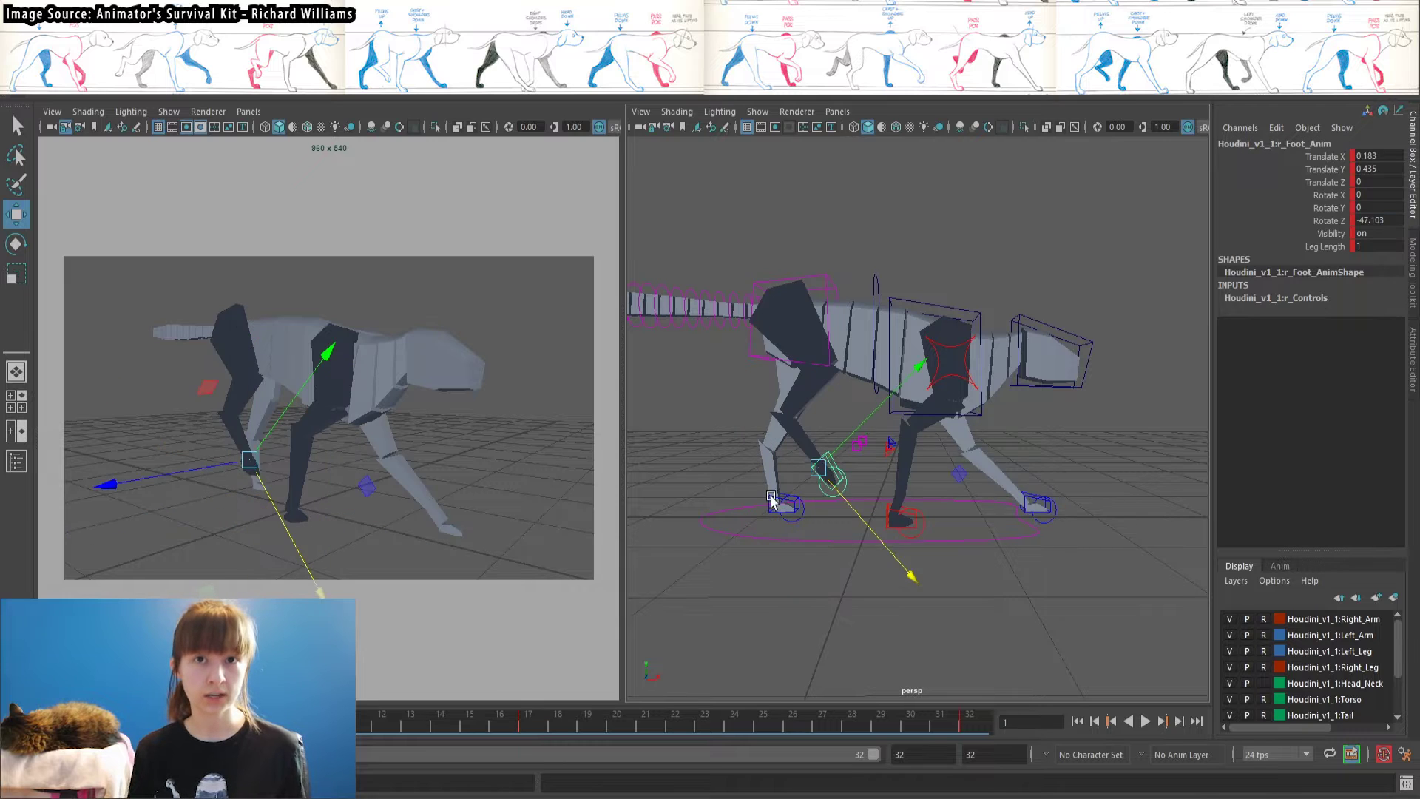
{"action": "left_click", "coordinate": [535, 723]}
{"action": "left_click", "coordinate": [784, 507]}
{"action": "left_click", "coordinate": [1377, 157]}
{"action": "type", "text": "0.183"}
{"action": "key", "text": "Return"}
Set the left hind foot's Translate Y to 0.435 and Rotate Z to -47.103 at frame 17, copying the right foot's frame 1 pose
{"action": "left_click", "coordinate": [61, 723]}
{"action": "left_click", "coordinate": [529, 723]}
{"action": "left_click", "coordinate": [832, 507]}
{"action": "left_click", "coordinate": [1377, 169]}
{"action": "type", "text": "0.435"}
{"action": "left_click", "coordinate": [773, 518]}
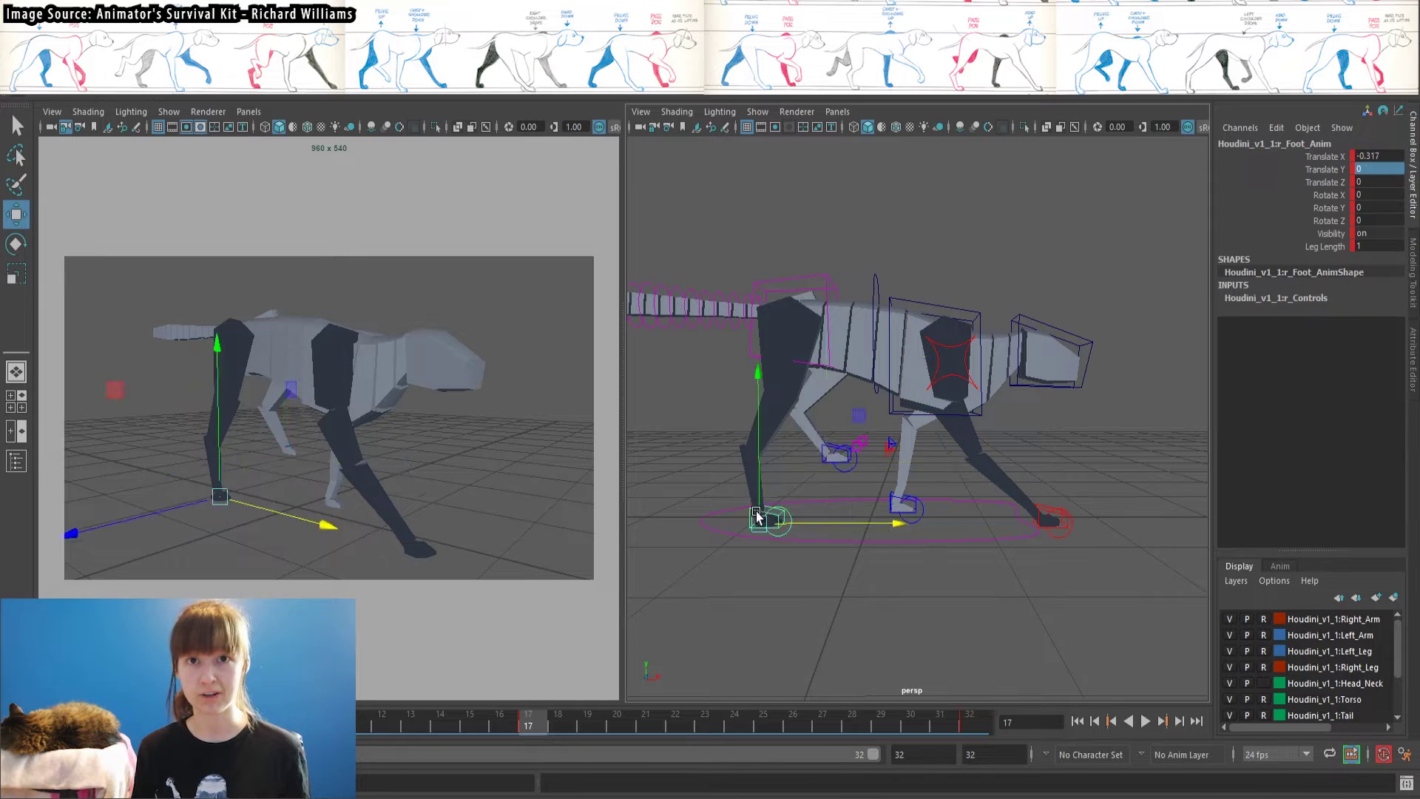
{"action": "left_click", "coordinate": [61, 723]}
{"action": "left_click", "coordinate": [1377, 220]}
{"action": "left_click", "coordinate": [528, 723]}
Set a key on all the rig controls and play back the walk
{"action": "left_click", "coordinate": [823, 283]}
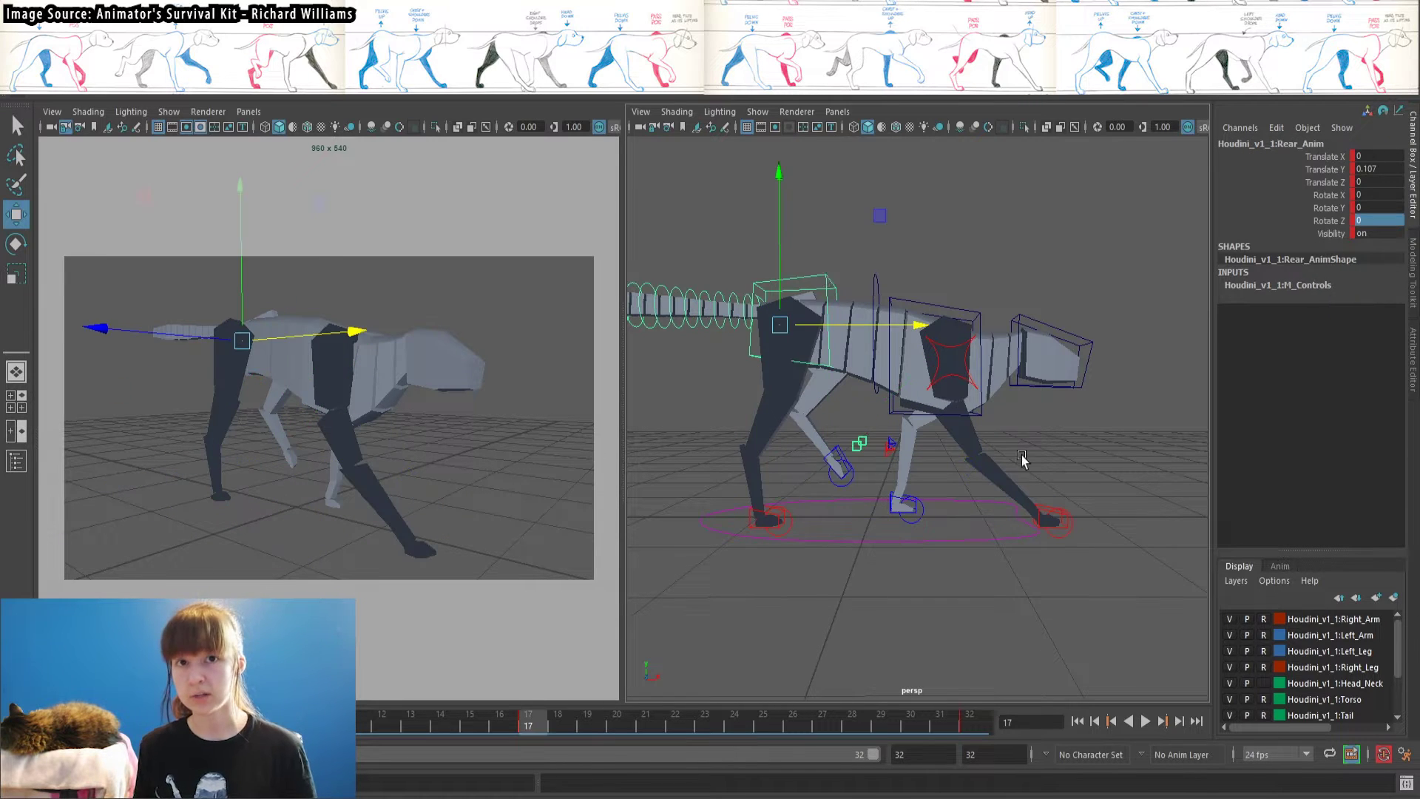
{"action": "scroll", "coordinate": [1024, 459], "scroll_direction": "down", "scroll_amount": 4}
{"action": "left_click_drag", "start_coordinate": [665, 289], "coordinate": [1131, 564]}
{"action": "left_click", "coordinate": [1205, 308]}
{"action": "left_click_drag", "start_coordinate": [1183, 296], "coordinate": [665, 548]}
{"action": "key", "text": "s"}
{"action": "key", "text": "alt+v"}
{"action": "key", "text": "alt+v"}
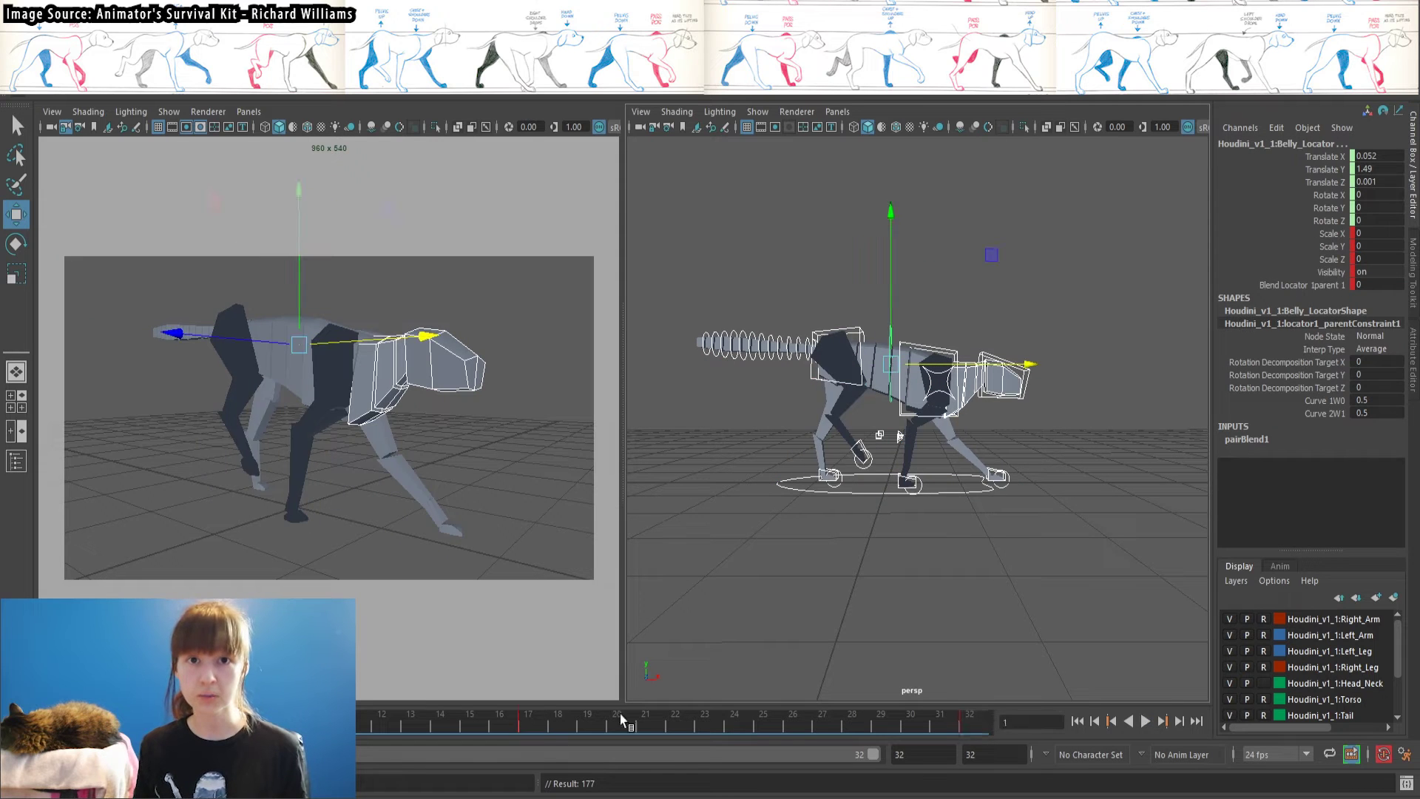
{"action": "left_click", "coordinate": [1145, 722]}
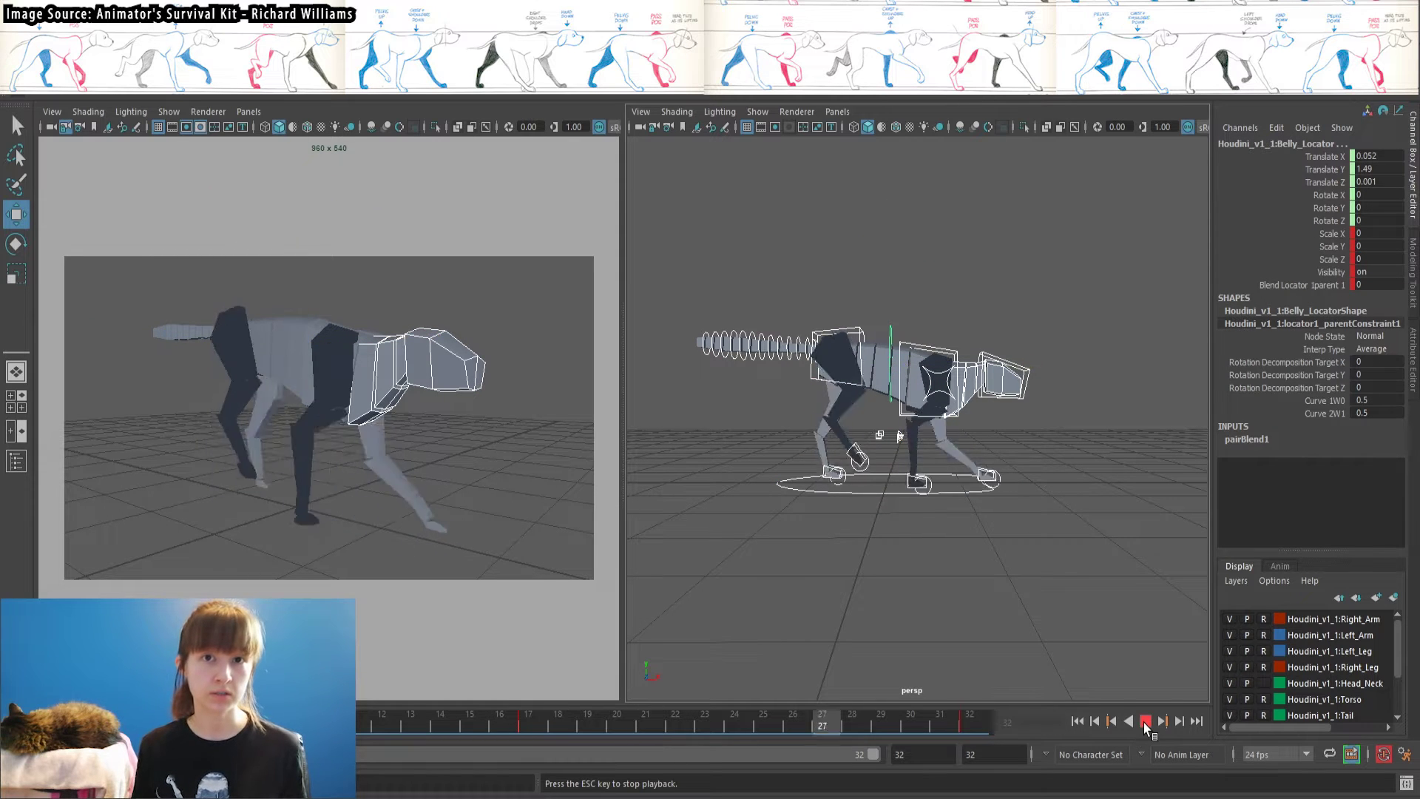
{"action": "left_click", "coordinate": [1145, 723]}
Lower the left shoulder control at frame 1 and the right shoulder control at frame 17 to Translate Y about -0.124
{"action": "scroll", "coordinate": [897, 435], "scroll_direction": "up", "scroll_amount": 3}
{"action": "left_click_drag", "start_coordinate": [1020, 473], "coordinate": [740, 485], "text": "alt"}
{"action": "left_click", "coordinate": [1015, 429]}
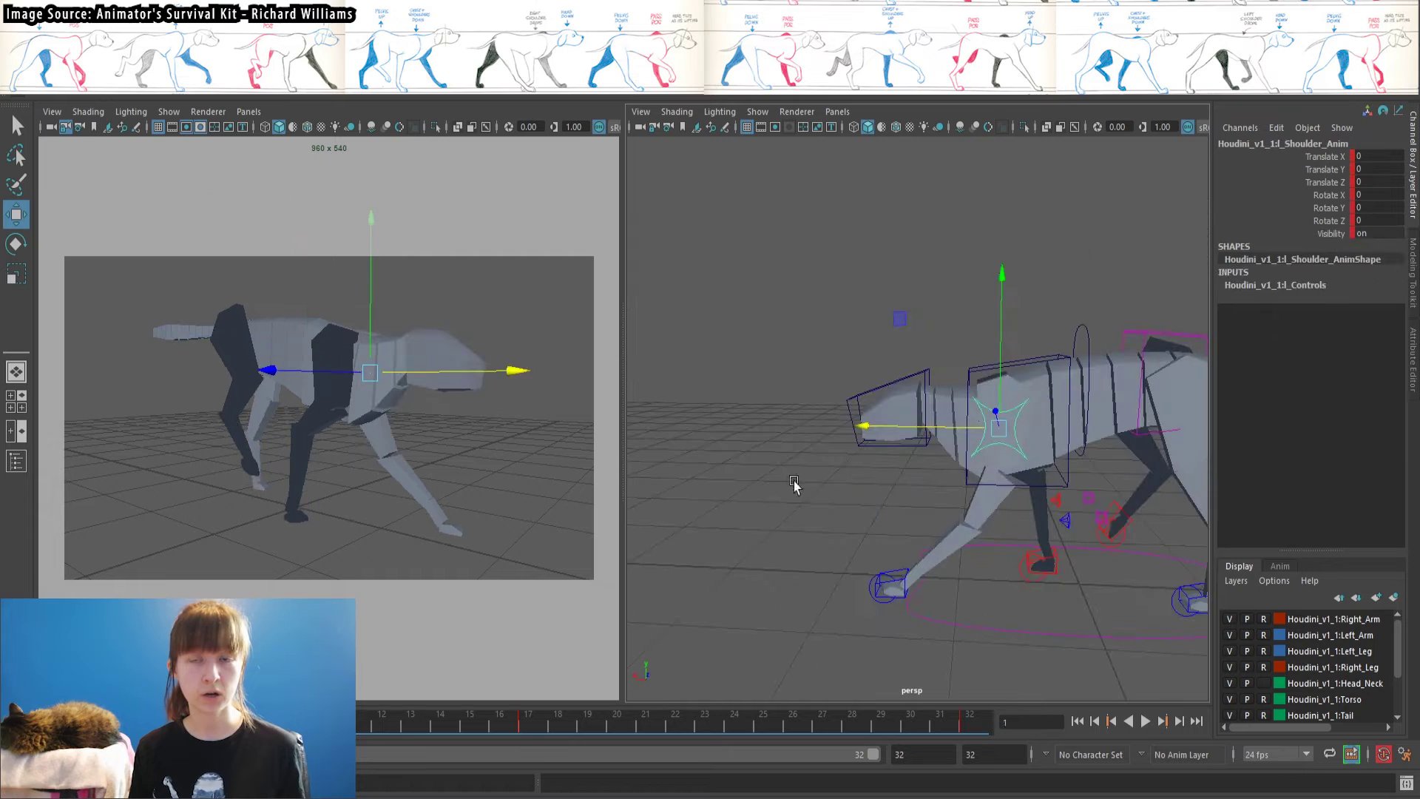
{"action": "left_click_drag", "start_coordinate": [828, 458], "coordinate": [984, 466], "text": "alt"}
{"action": "left_click", "coordinate": [528, 722]}
{"action": "left_click", "coordinate": [754, 444]}
{"action": "left_click_drag", "start_coordinate": [758, 290], "coordinate": [758, 310]}
{"action": "left_click_drag", "start_coordinate": [729, 510], "coordinate": [1028, 420], "text": "alt"}
{"action": "key", "text": "ctrl+z"}
{"action": "key", "text": "ctrl+z"}
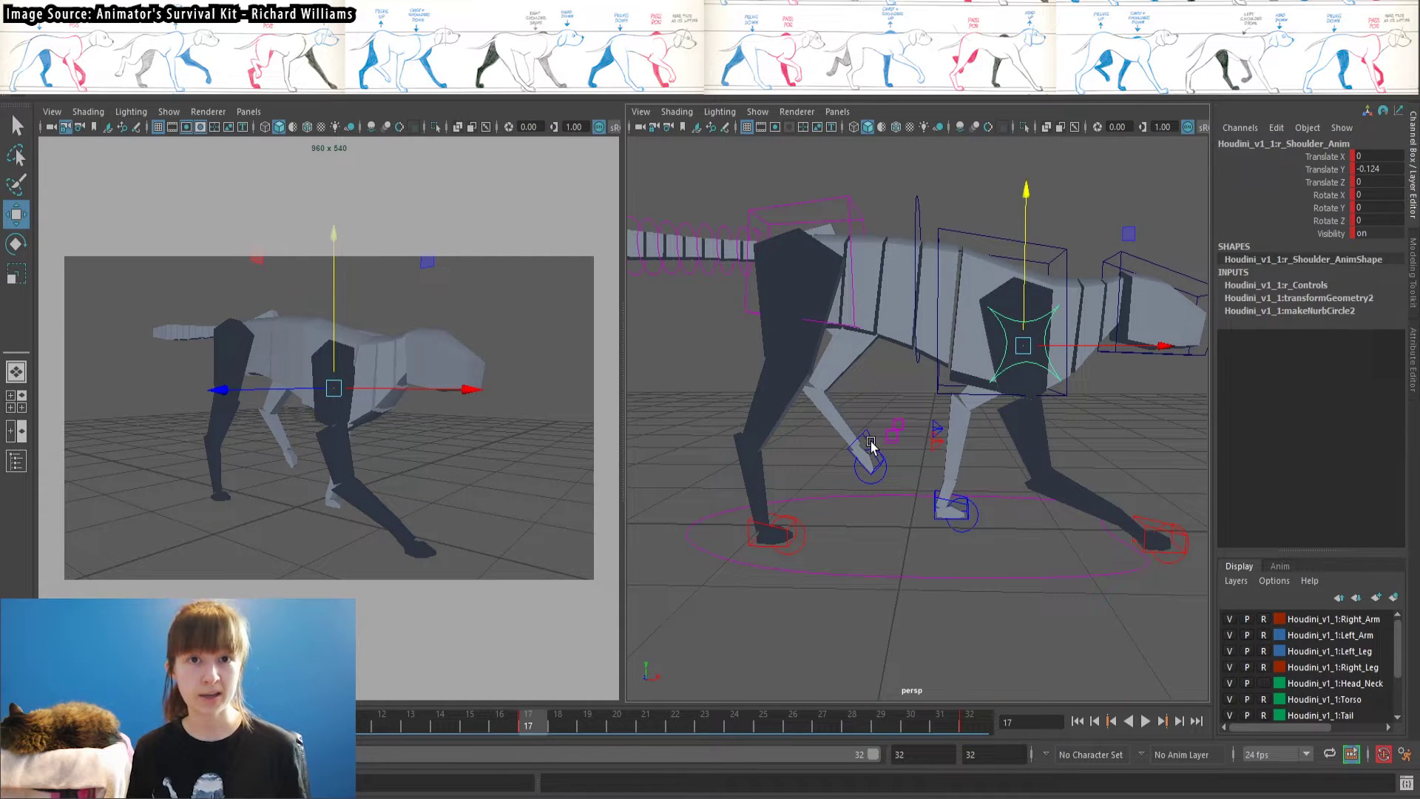
Select all the rig controls and examine their animation curves in the Graph Editor
{"action": "left_click", "coordinate": [213, 25]}
{"action": "left_click", "coordinate": [414, 100]}
{"action": "left_click", "coordinate": [1315, 181]}
{"action": "left_click_drag", "start_coordinate": [651, 167], "coordinate": [1194, 600]}
{"action": "left_click", "coordinate": [414, 99]}
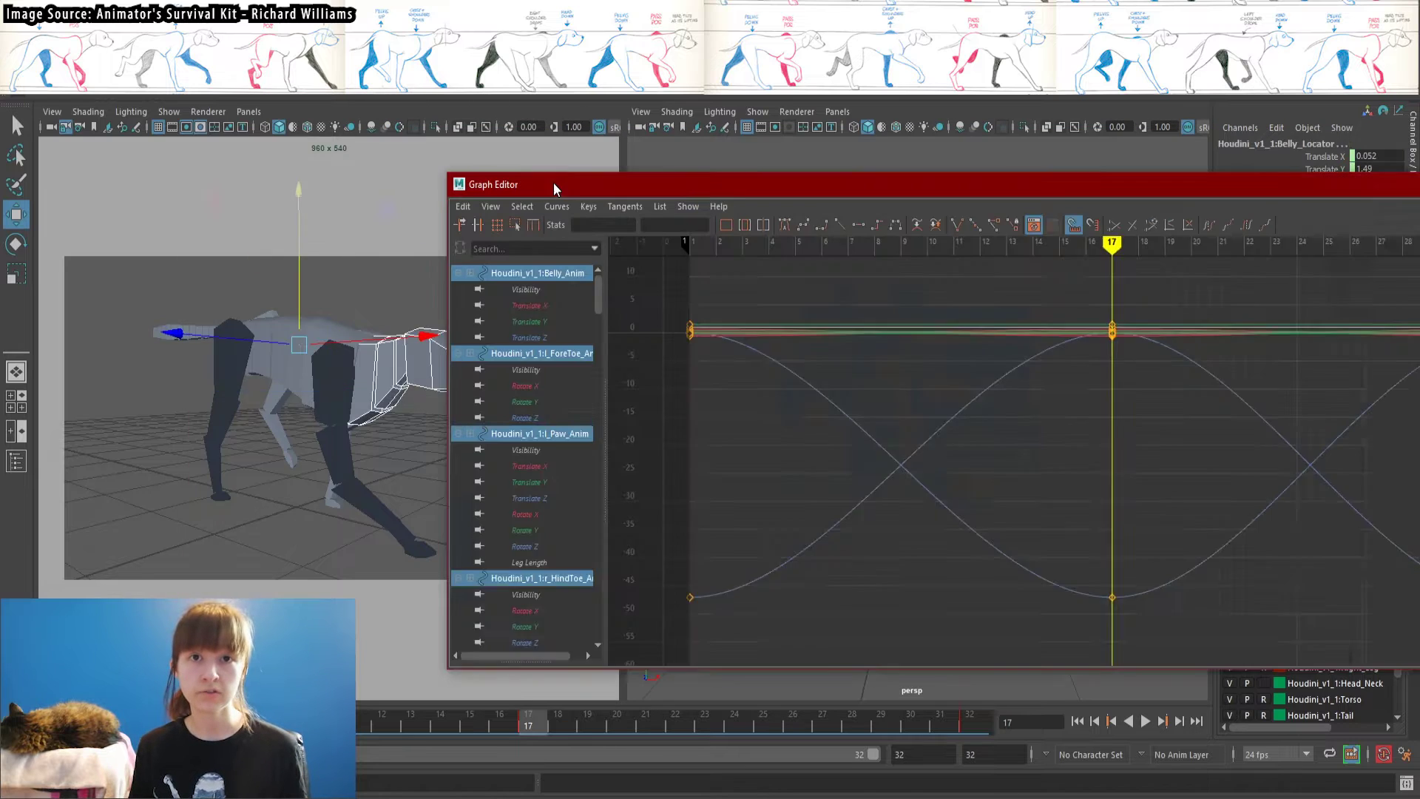
{"action": "left_click_drag", "start_coordinate": [555, 185], "coordinate": [259, 157]}
{"action": "scroll", "coordinate": [710, 399], "scroll_direction": "down", "scroll_amount": 8}
{"action": "left_click_drag", "start_coordinate": [646, 351], "coordinate": [728, 473]}
{"action": "left_click", "coordinate": [1228, 165]}
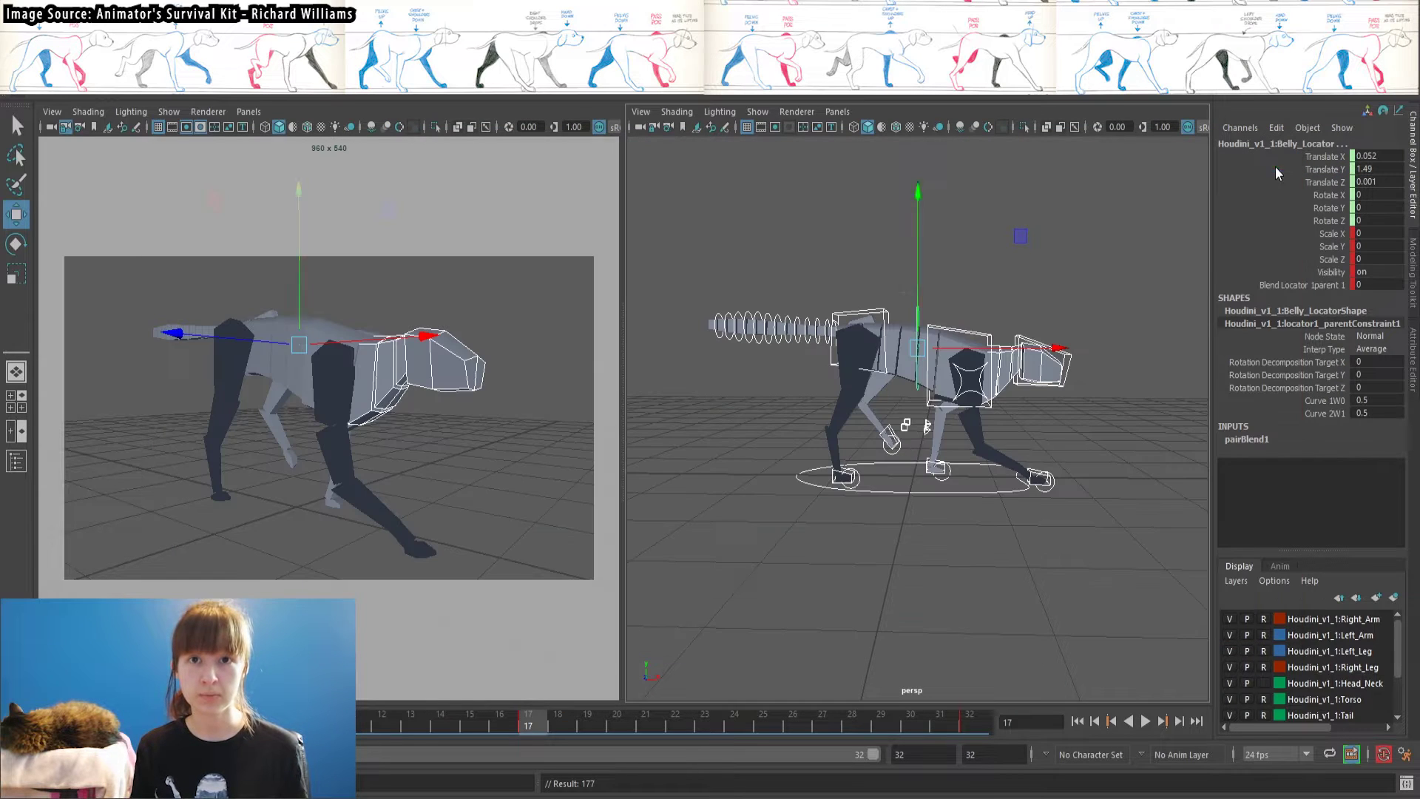
Flatten both hind feet on the ground at frame 9 with Translate Y and Rotate Z set to 0
{"action": "key", "text": "alt+v"}
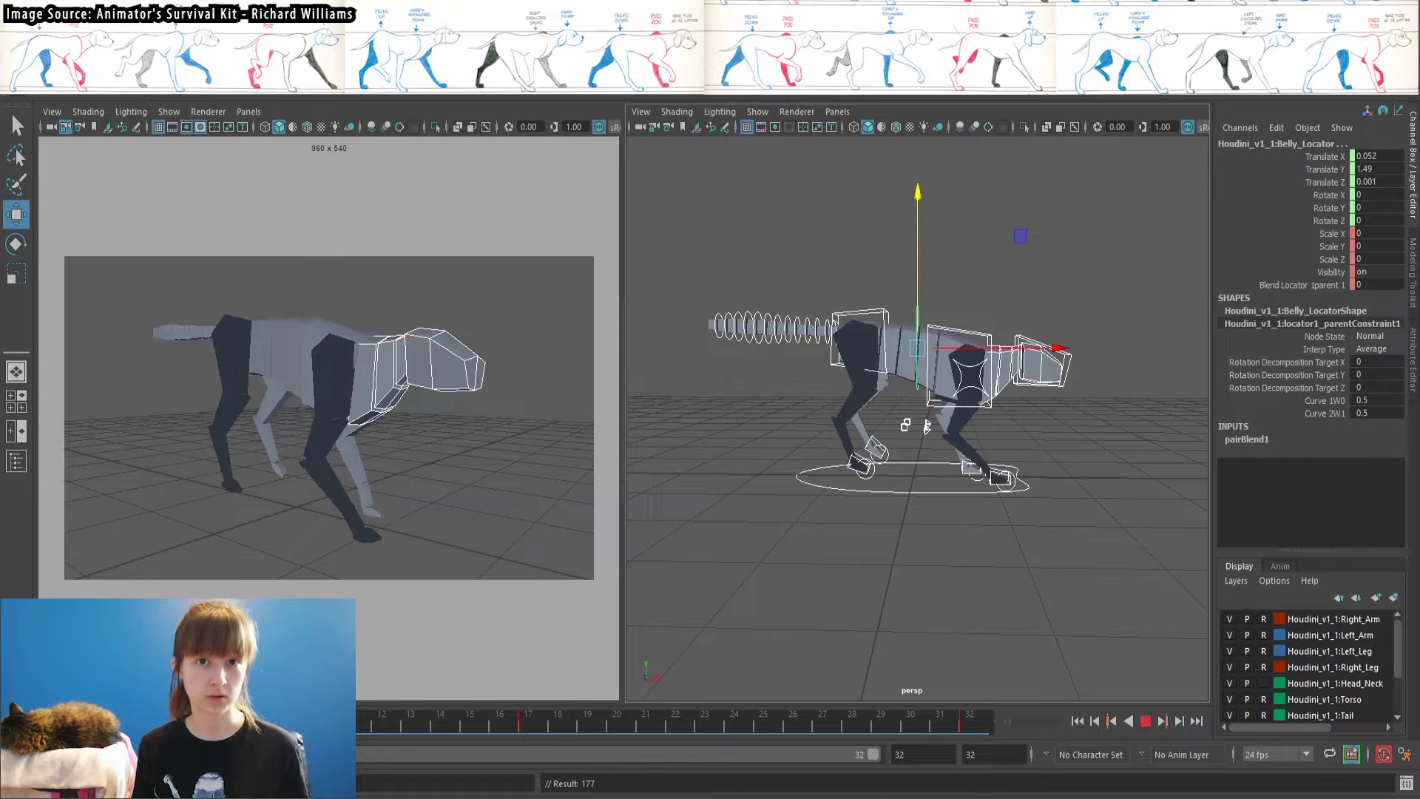
{"action": "scroll", "coordinate": [958, 406], "scroll_direction": "up", "scroll_amount": 5}
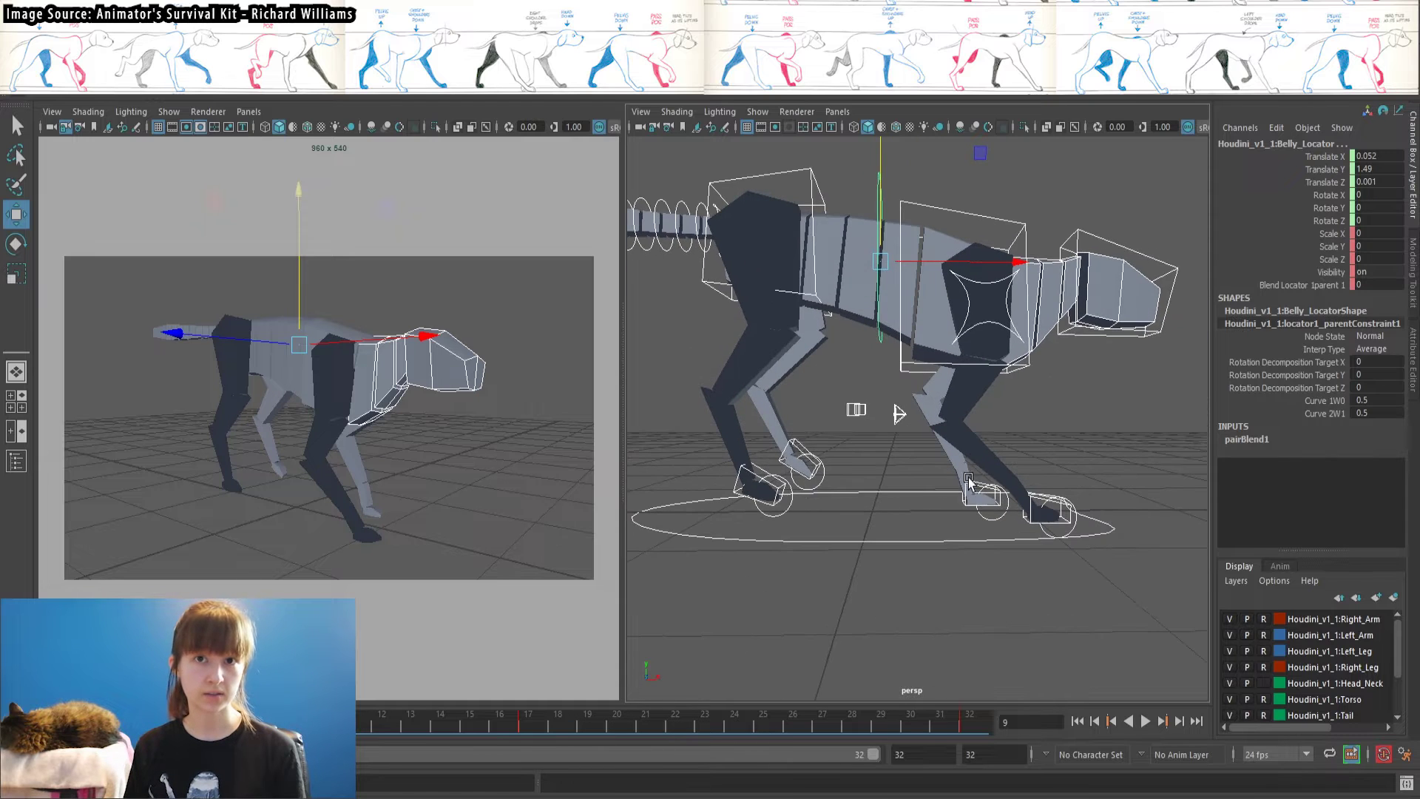
{"action": "left_click", "coordinate": [802, 451]}
{"action": "type", "text": "0"}
{"action": "key", "text": "Return"}
{"action": "left_click", "coordinate": [771, 499]}
{"action": "left_click", "coordinate": [1370, 170]}
{"action": "type", "text": "0"}
{"action": "key", "text": "Return"}
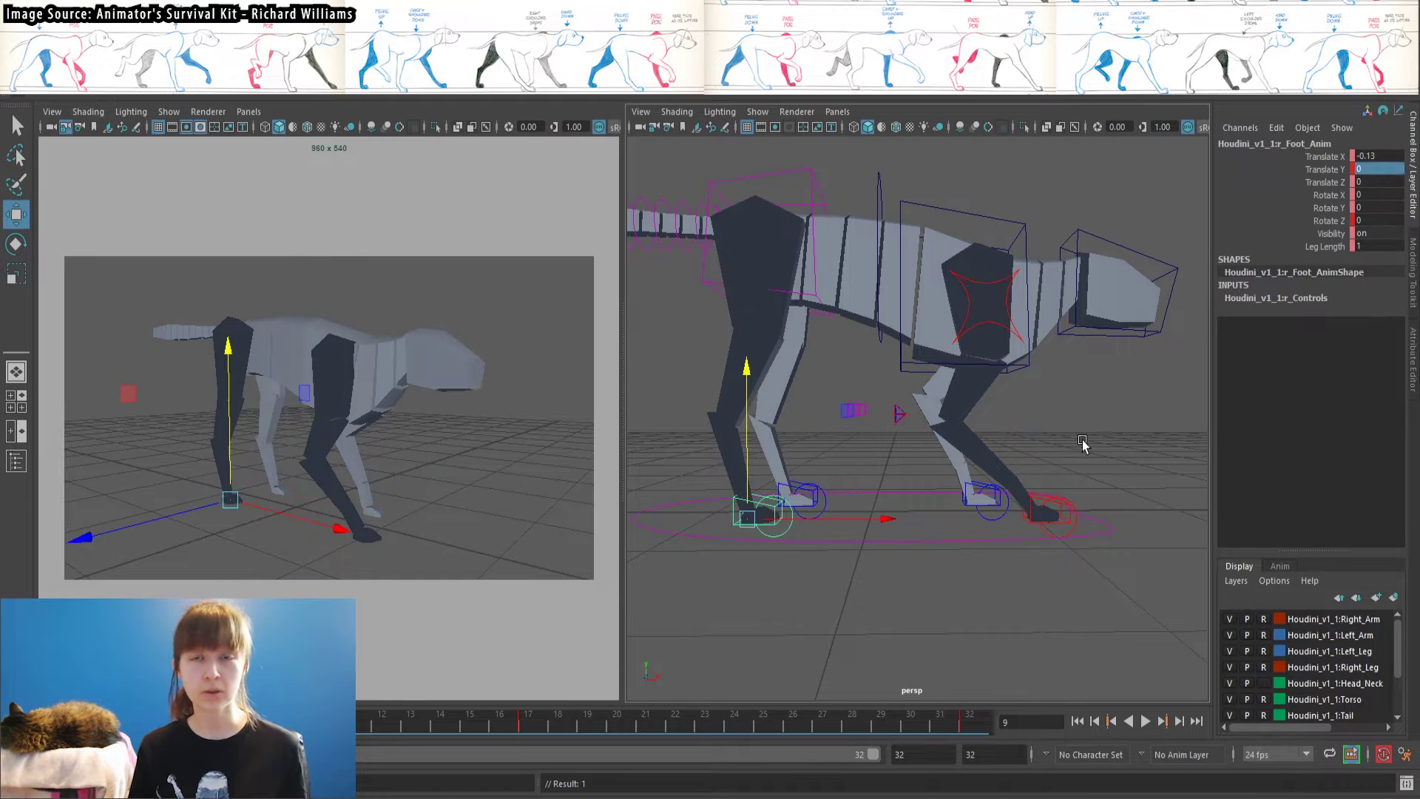
Spread the hind feet at frame 9, moving the right foot forward and the left foot back
{"action": "key", "text": "comma"}
{"action": "key", "text": "period"}
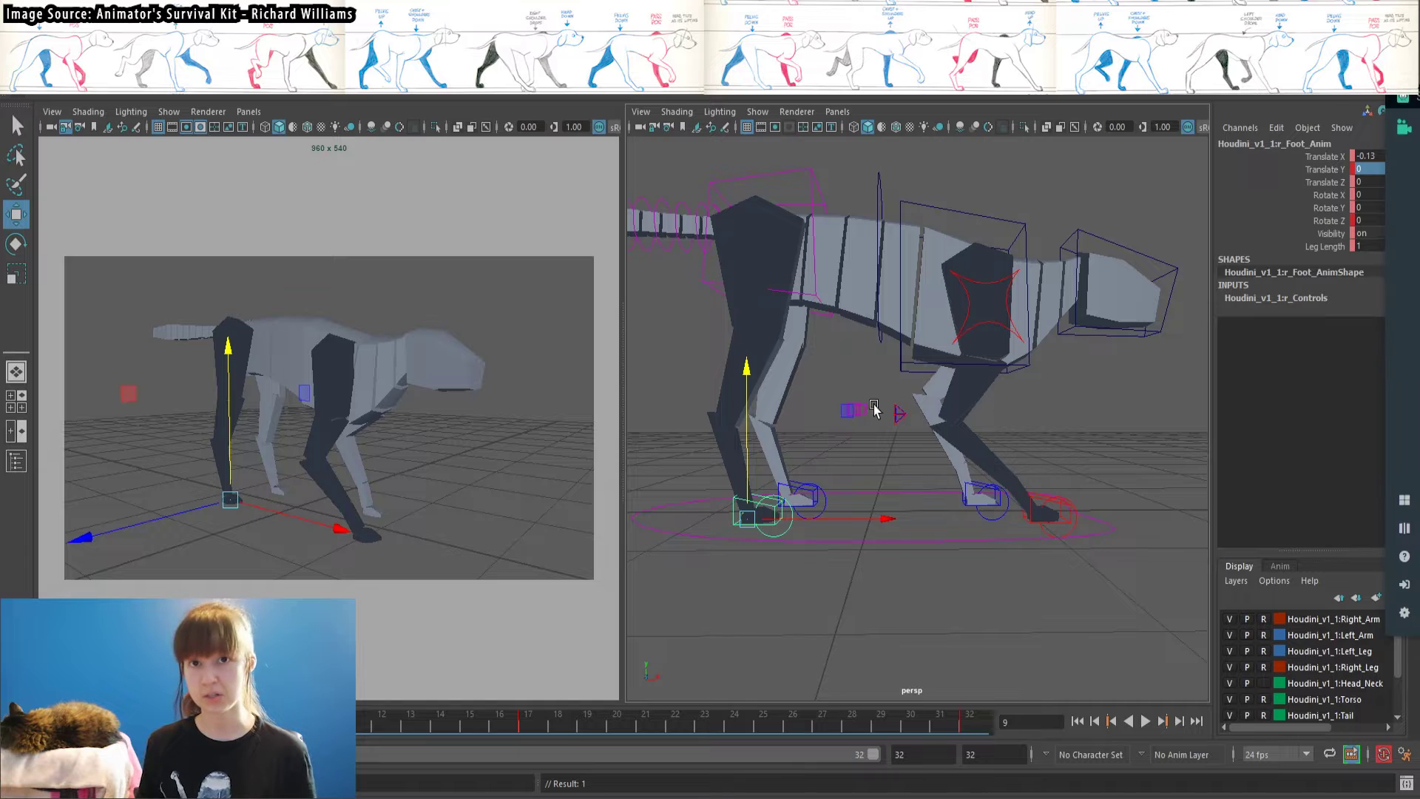
{"action": "left_click", "coordinate": [818, 491]}
{"action": "left_click_drag", "start_coordinate": [927, 506], "coordinate": [972, 517]}
{"action": "middle_click_drag", "start_coordinate": [865, 425], "coordinate": [945, 478], "text": "alt"}
Lower the rear control at frame 9 to Translate Y about -0.157 and preview the motion
{"action": "left_click", "coordinate": [893, 325]}
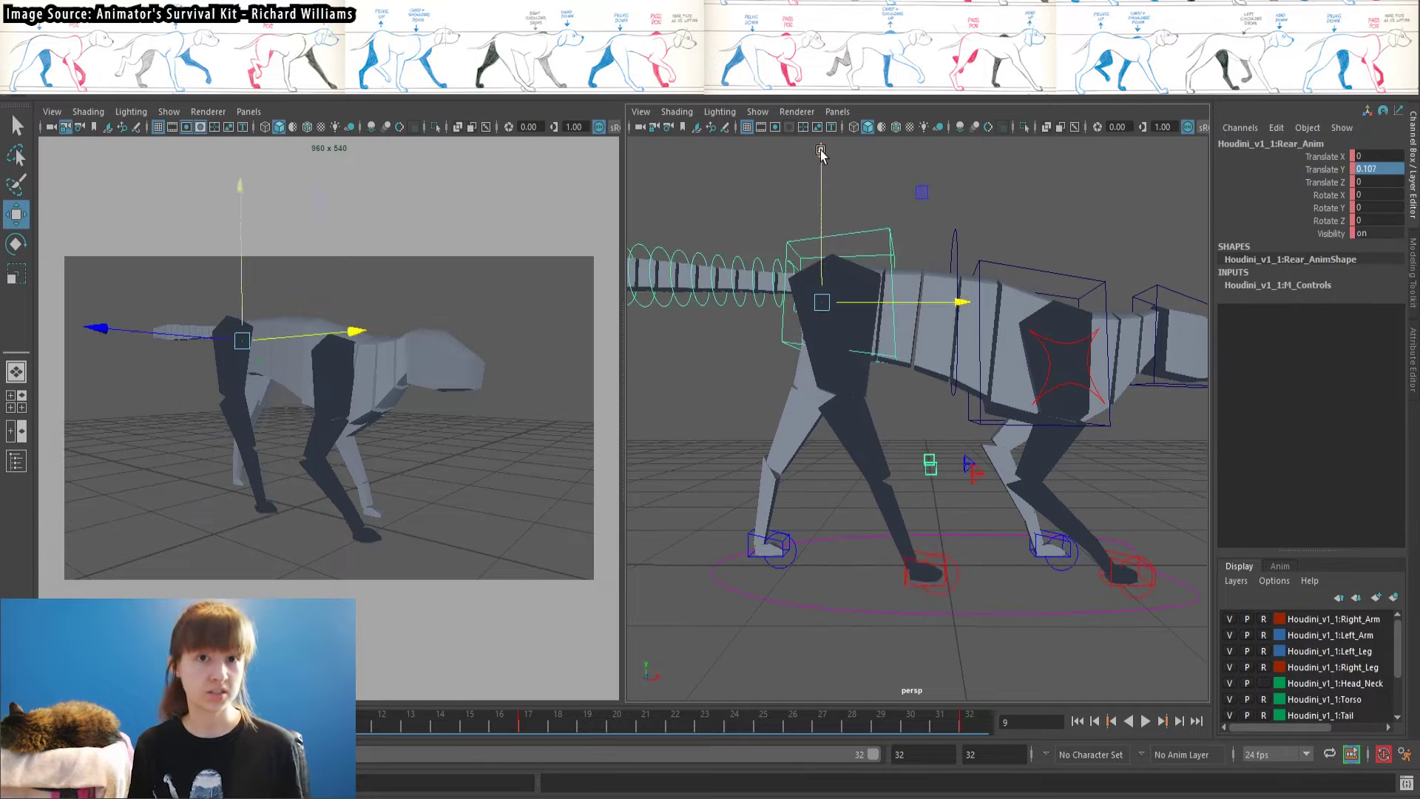
{"action": "left_click_drag", "start_coordinate": [821, 152], "coordinate": [828, 201]}
{"action": "left_click_drag", "start_coordinate": [778, 486], "coordinate": [806, 492], "text": "alt"}
{"action": "key", "text": "alt+v"}
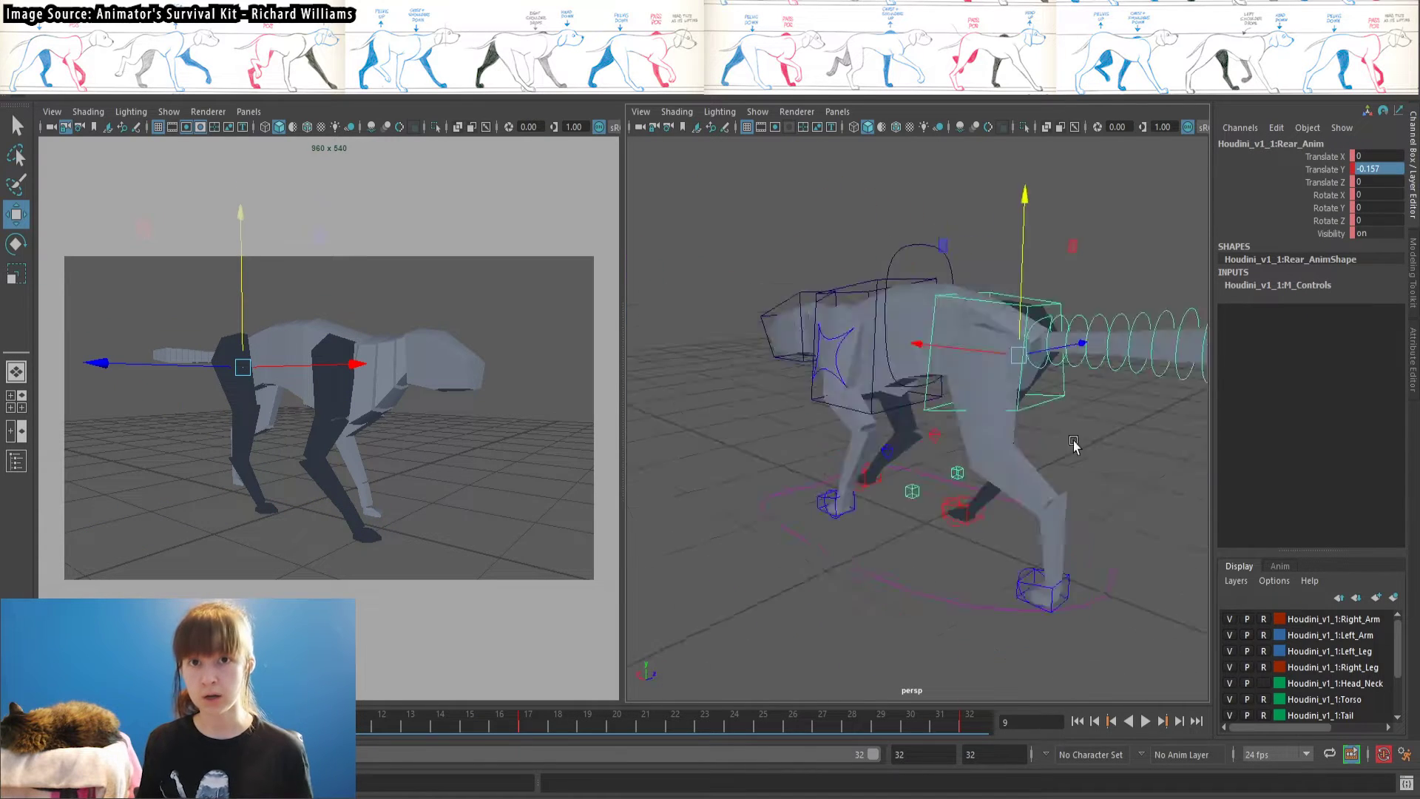
{"action": "key", "text": "alt+v"}
Lift and bend the right front paw at frame 9 to Translate X about 0.198, Translate Y about 0.308 and Rotate Z about -66.743
{"action": "middle_click_drag", "start_coordinate": [984, 466], "coordinate": [788, 480], "text": "alt"}
{"action": "left_click", "coordinate": [925, 582]}
{"action": "left_click_drag", "start_coordinate": [928, 451], "coordinate": [998, 443]}
{"action": "key", "text": "e"}
{"action": "mouse_move", "coordinate": [832, 545]}
{"action": "left_mouse_down", "text": "alt"}
{"action": "mouse_move", "coordinate": [792, 552]}
{"action": "mouse_move", "coordinate": [832, 548]}
{"action": "left_mouse_up", "text": "alt"}
{"action": "left_click_drag", "start_coordinate": [293, 722], "coordinate": [438, 721]}
{"action": "left_click", "coordinate": [978, 727]}
{"action": "key", "text": "alt+v"}
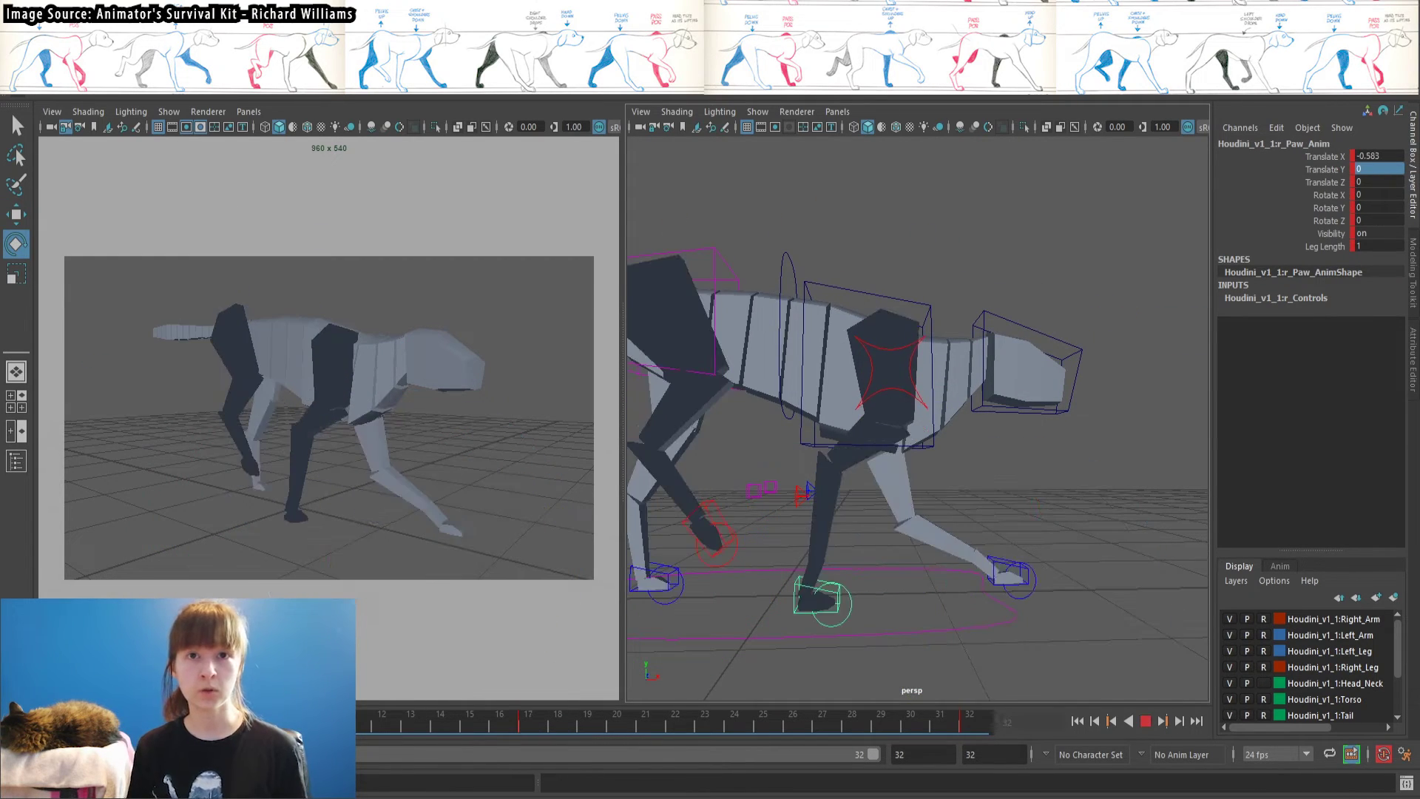
{"action": "key", "text": "alt+v"}
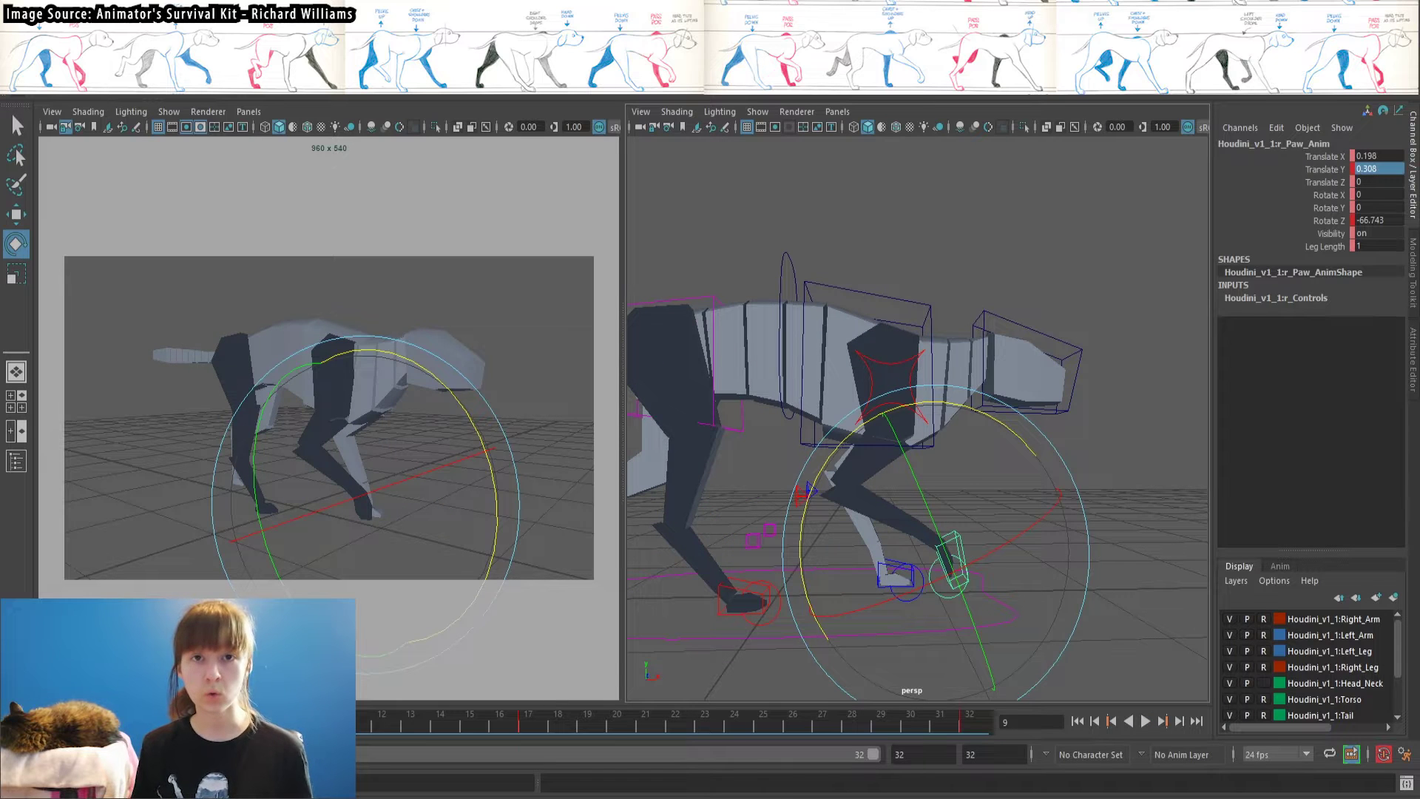
Try raising the chest control at frame 9 to Translate Y about 0.069
{"action": "left_click", "coordinate": [906, 322]}
{"action": "key", "text": "w"}
{"action": "left_click_drag", "start_coordinate": [868, 238], "coordinate": [862, 211]}
{"action": "key", "text": "alt+v"}
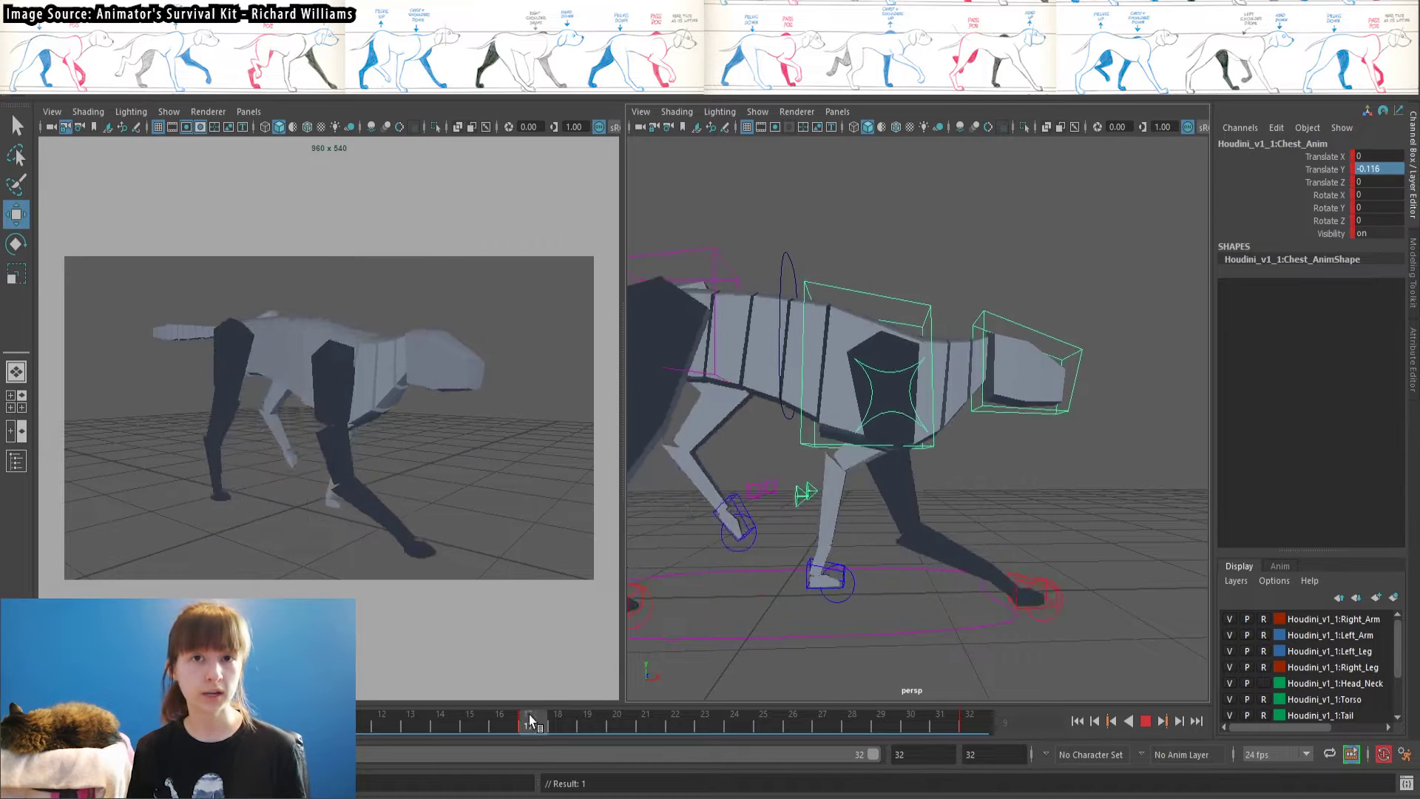
{"action": "key", "text": "alt+v"}
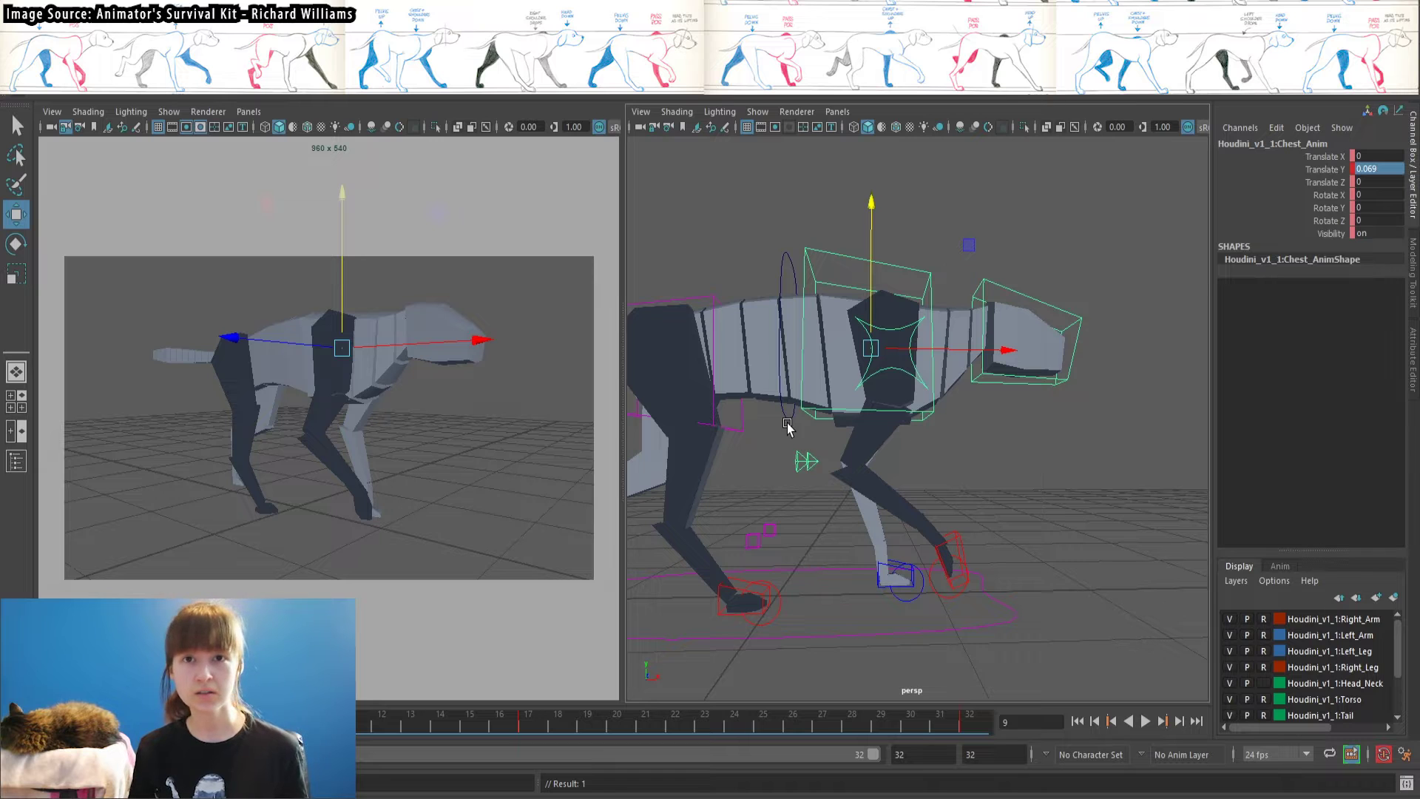
{"action": "key", "text": "ctrl+z"}
{"action": "key", "text": "alt+v"}
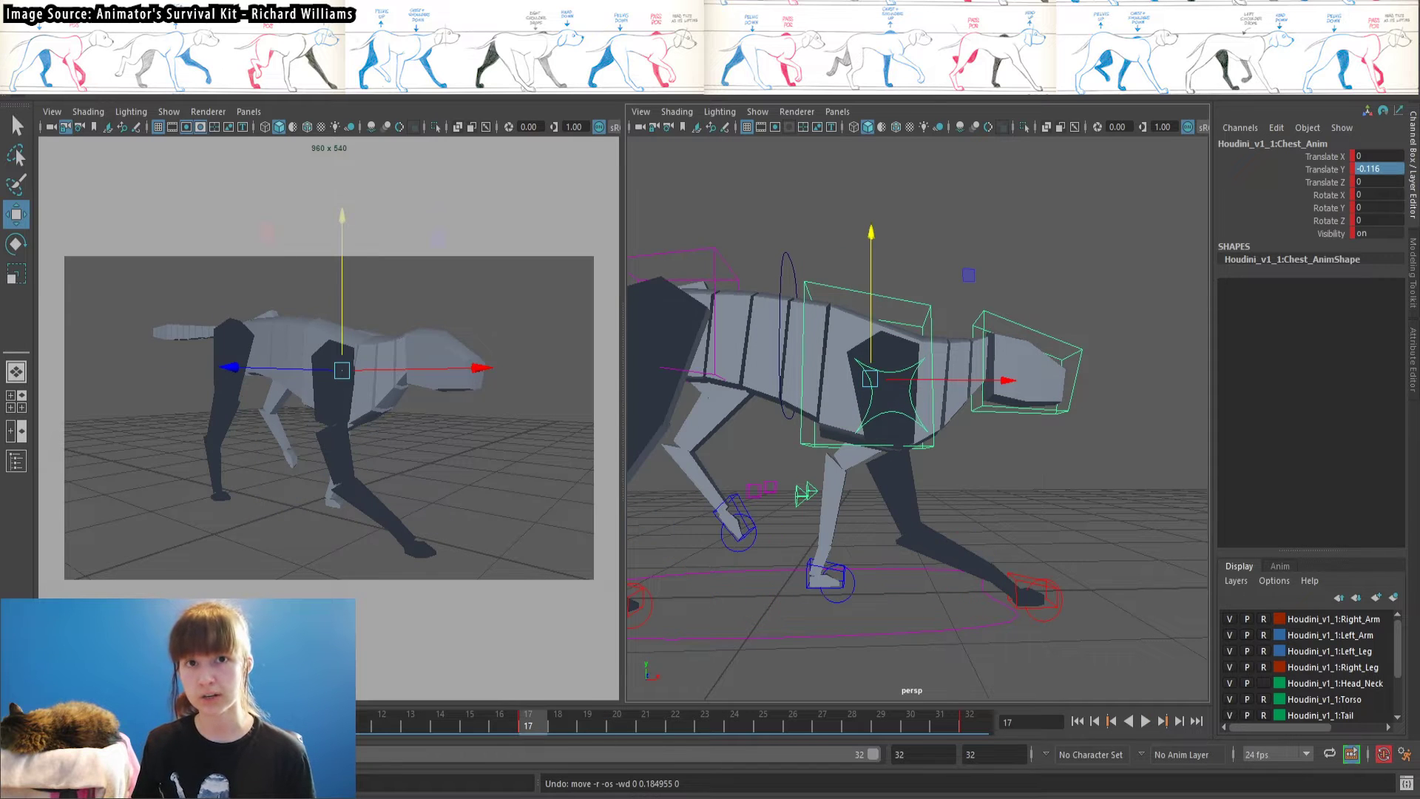
Examine the rear control's animation curves in the Graph Editor and play back the walk
{"action": "left_click", "coordinate": [712, 248]}
{"action": "left_click", "coordinate": [215, 24]}
{"action": "mouse_move", "coordinate": [273, 100]}
{"action": "left_click", "coordinate": [414, 111]}
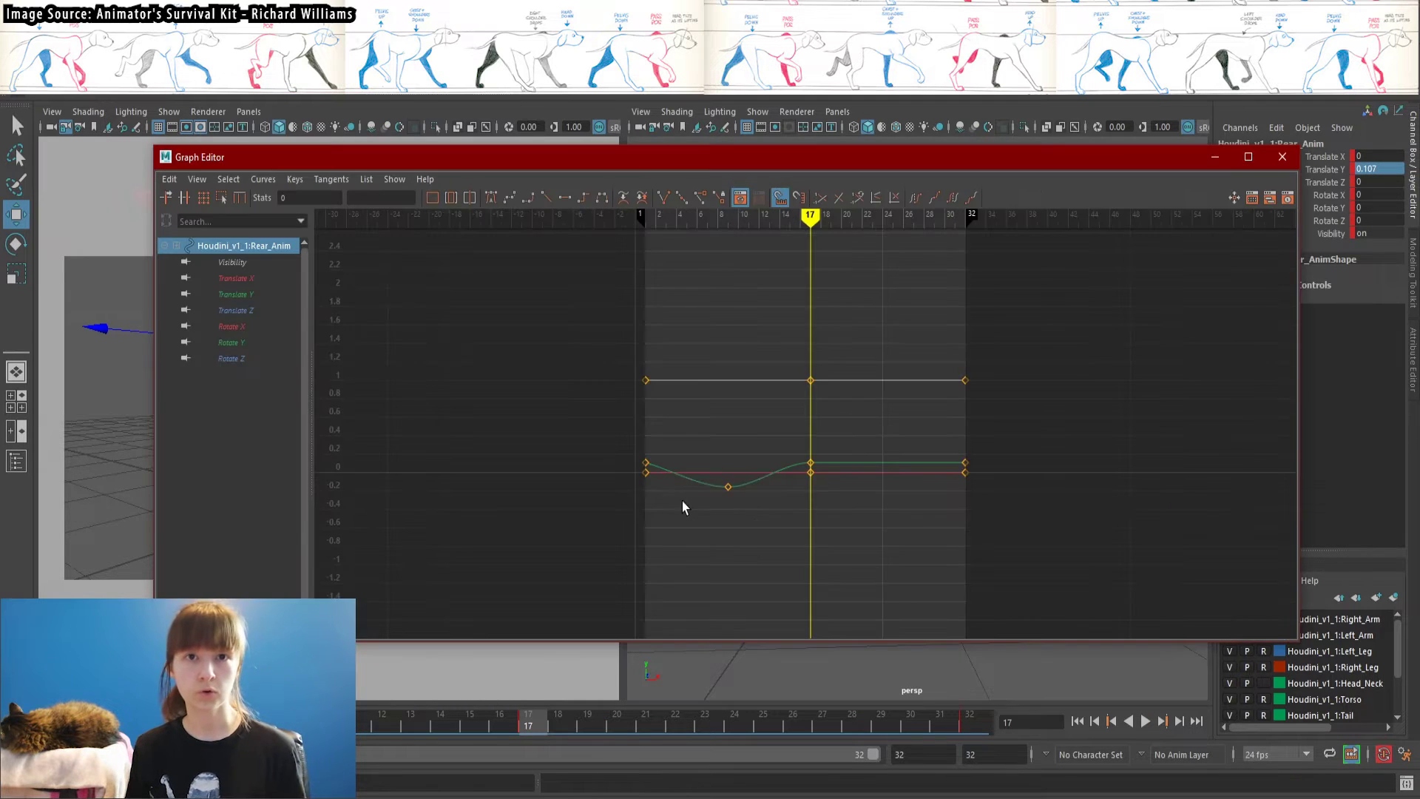
{"action": "left_click", "coordinate": [1281, 155]}
{"action": "key", "text": "alt+v"}
{"action": "key", "text": "alt+v"}
Select all the rig controls and set a key on them at frame 25
{"action": "left_click", "coordinate": [1037, 596]}
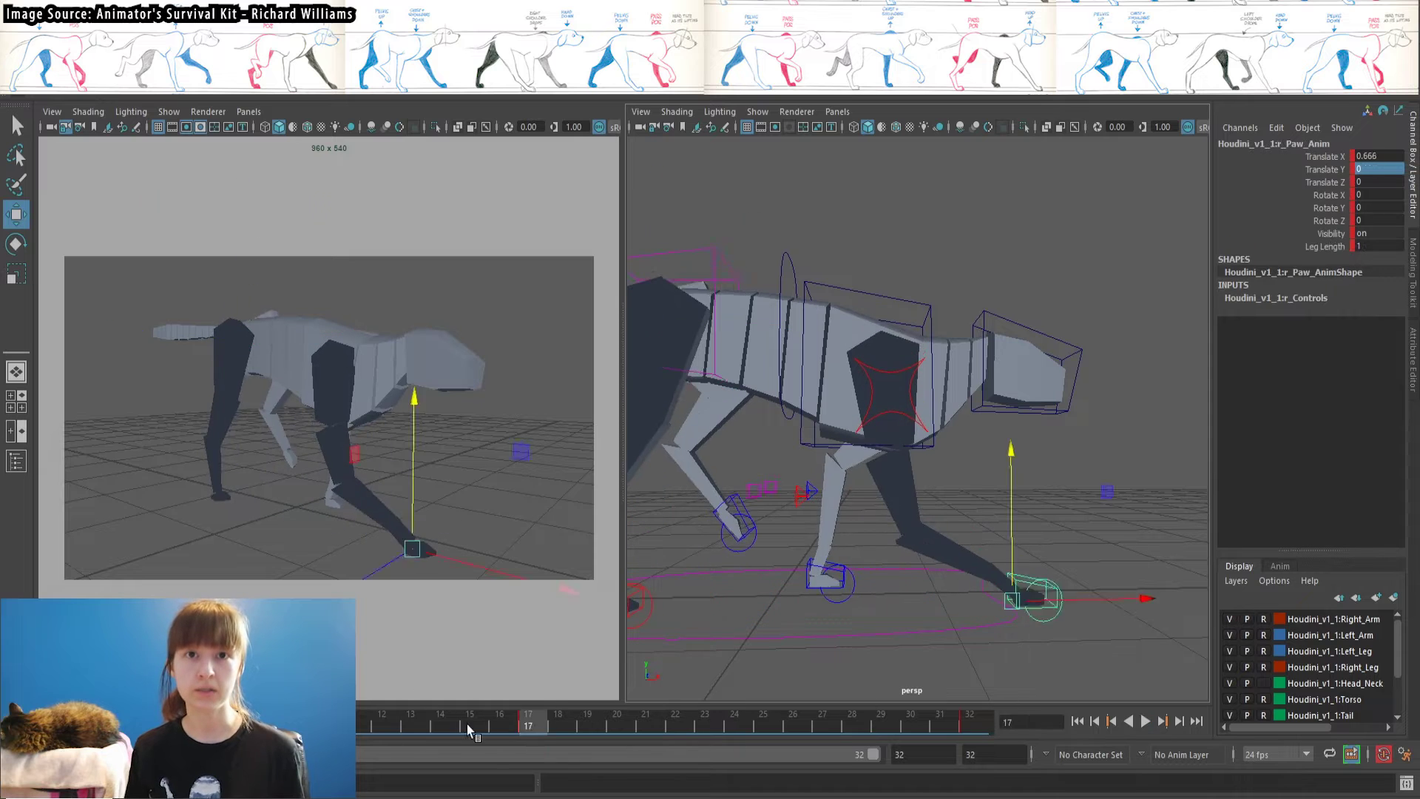
{"action": "left_click_drag", "start_coordinate": [467, 725], "coordinate": [294, 725]}
{"action": "scroll", "coordinate": [805, 661], "scroll_direction": "down", "scroll_amount": 6}
{"action": "left_click_drag", "start_coordinate": [1050, 310], "coordinate": [647, 607]}
{"action": "key", "text": "alt+v"}
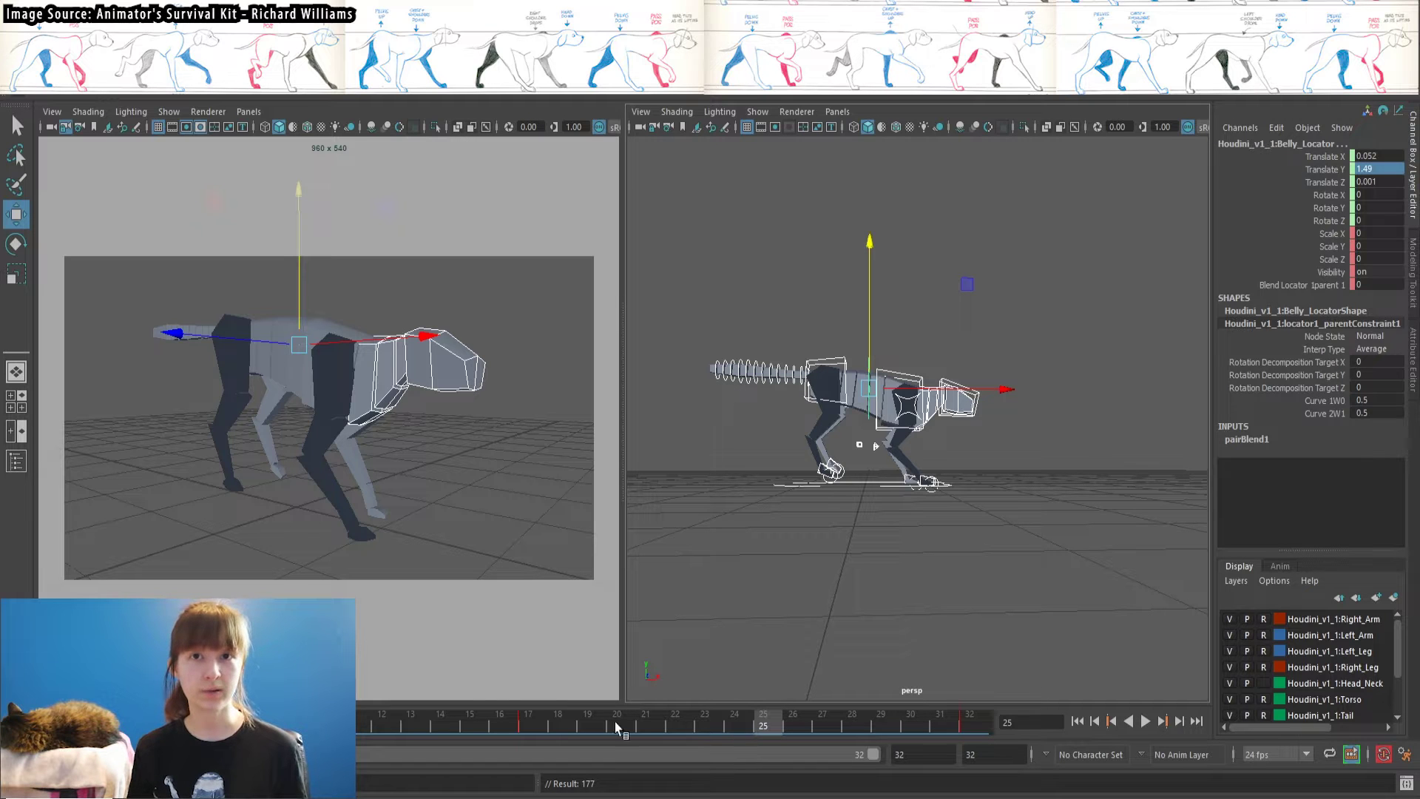
{"action": "key", "text": "s"}
Pose the left front paw at frame 25 with Translate X 0.198, Translate Y 0.308 and Rotate Z -66.743, and reposition the right front paw
{"action": "left_click", "coordinate": [296, 725]}
{"action": "scroll", "coordinate": [856, 514], "scroll_direction": "up", "scroll_amount": 6}
{"action": "left_click", "coordinate": [947, 570]}
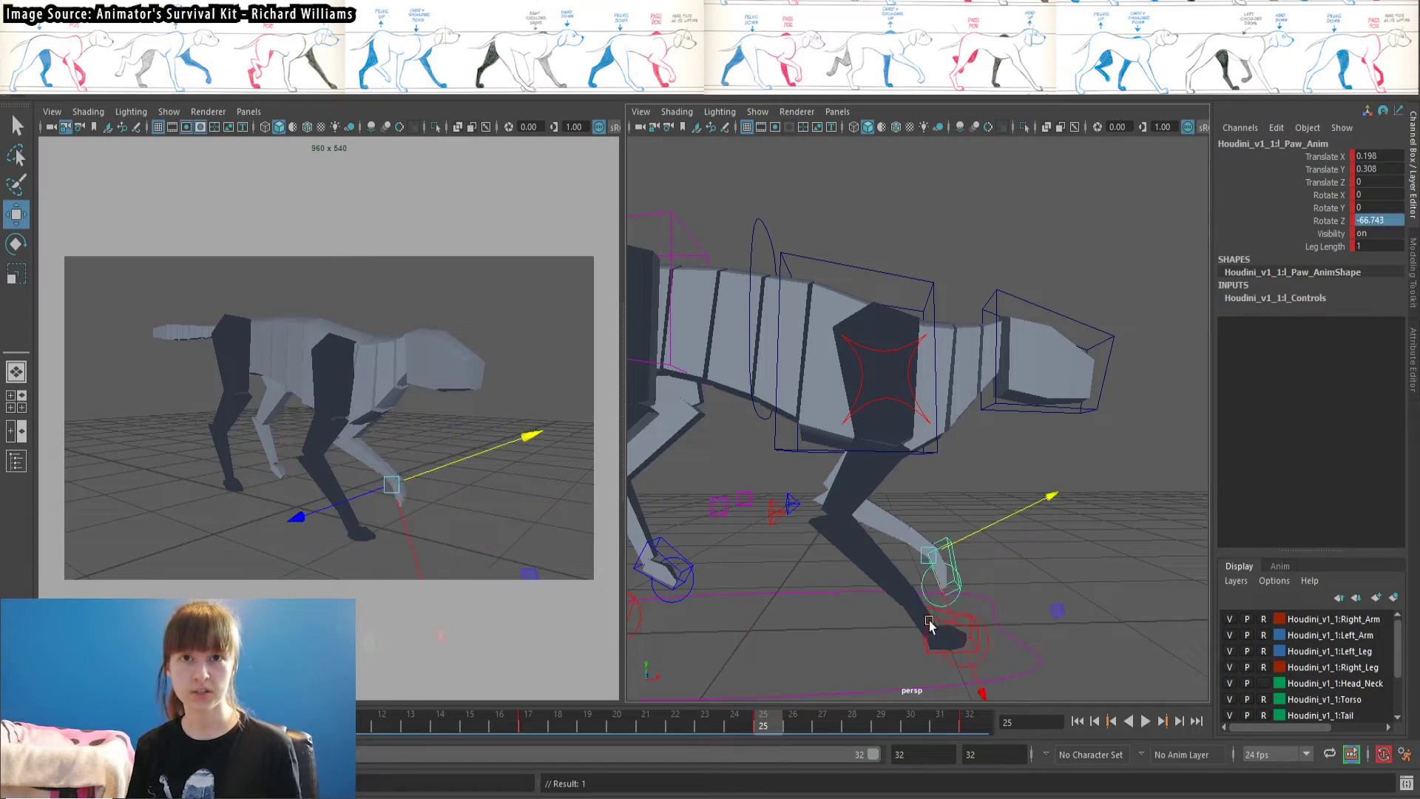
{"action": "left_click", "coordinate": [932, 608]}
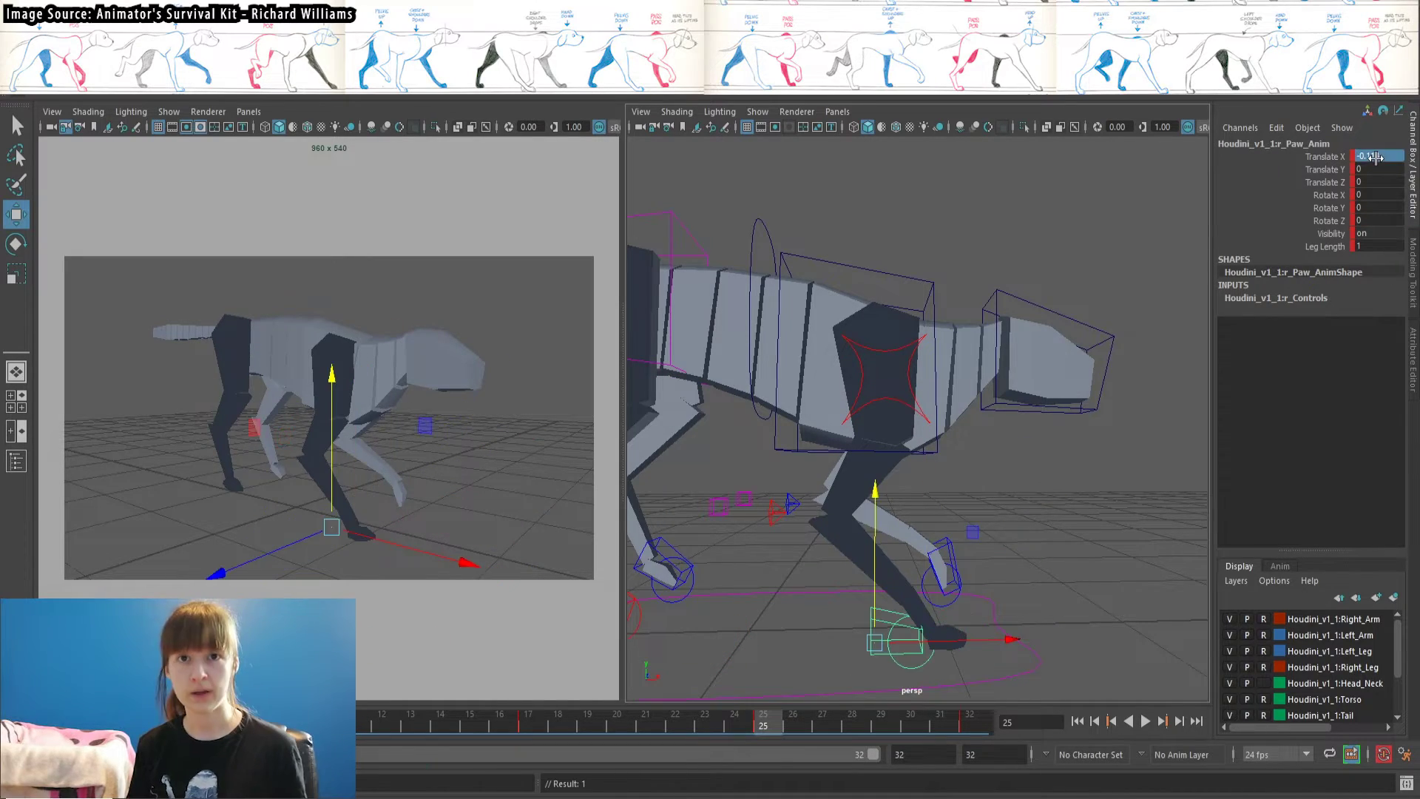
{"action": "left_click_drag", "start_coordinate": [1012, 639], "coordinate": [1059, 643]}
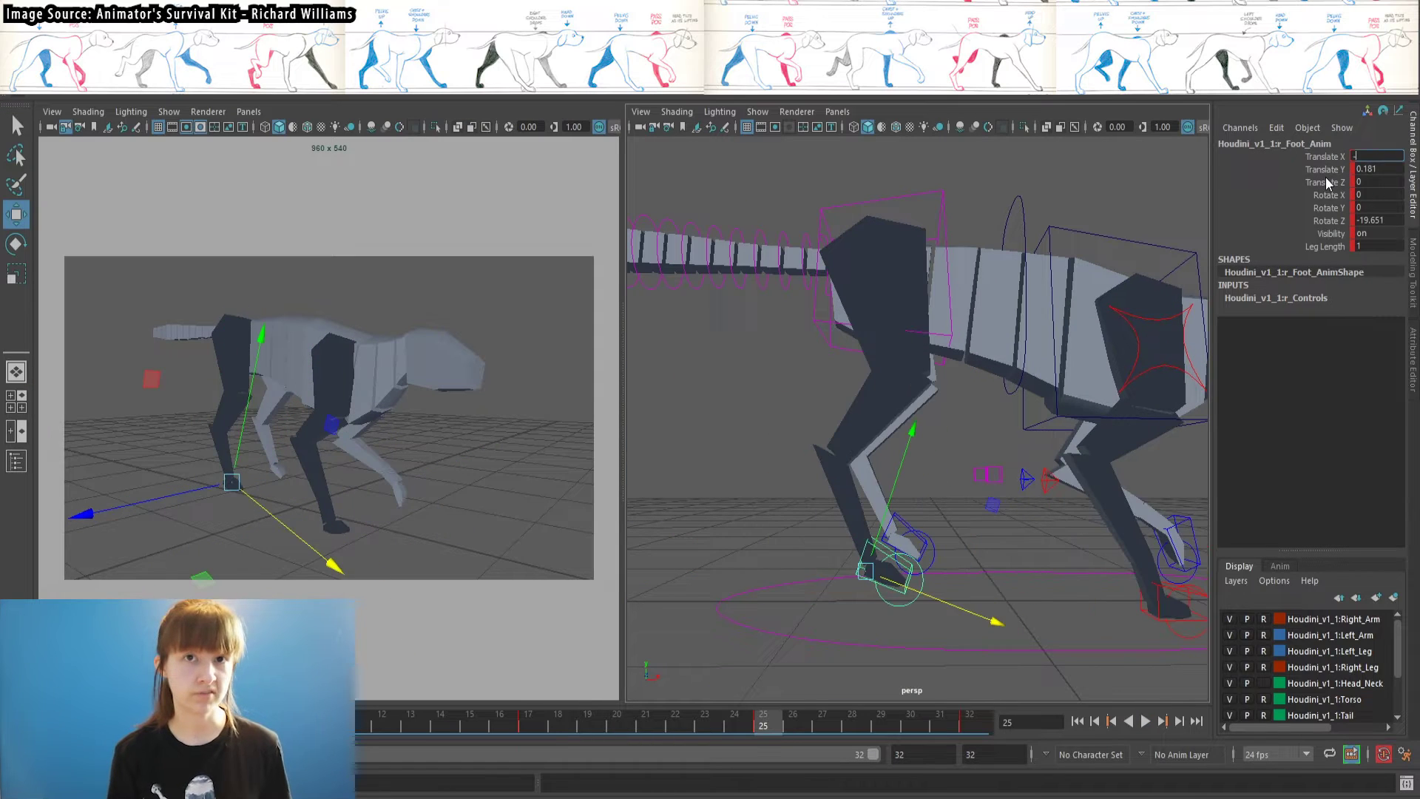
Plant the right hind foot at frame 25 with Translate X -0.695, Translate Y 0 and Rotate Z 0
{"action": "type", "text": "0.695"}
{"action": "key", "text": "Tab"}
{"action": "type", "text": "0"}
{"action": "key", "text": "Tab"}
{"action": "key", "text": "Tab"}
{"action": "key", "text": "Tab"}
{"action": "key", "text": "Tab"}
{"action": "type", "text": "0"}
{"action": "key", "text": "Return"}
{"action": "left_click_drag", "start_coordinate": [898, 618], "coordinate": [886, 612], "text": "alt"}
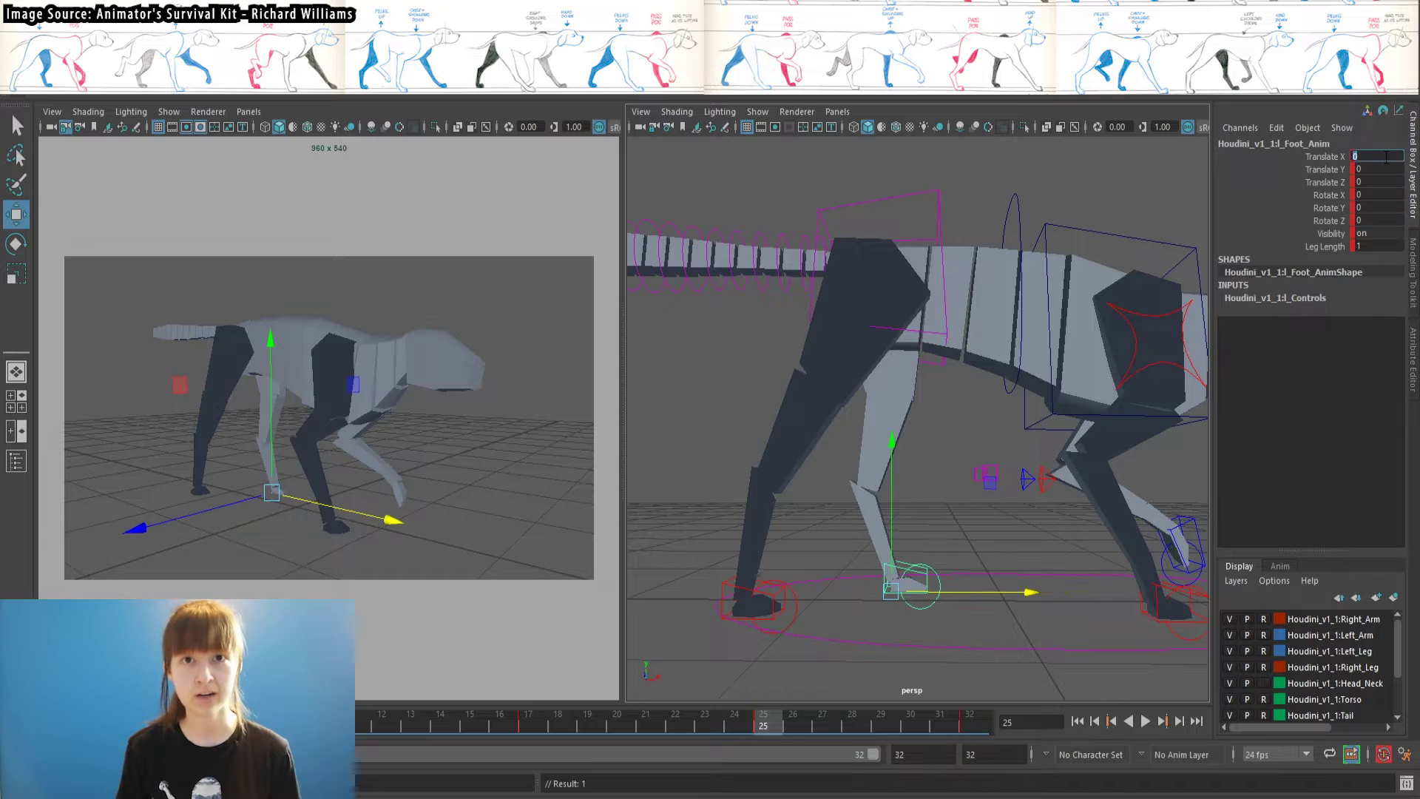
Set the left hind foot's Translate X to 0.2 at frame 25 and play back the walk
{"action": "type", "text": "0.2"}
{"action": "key", "text": "Return"}
{"action": "left_click", "coordinate": [995, 517]}
{"action": "left_click", "coordinate": [1145, 721]}
{"action": "scroll", "coordinate": [996, 535], "scroll_direction": "down", "scroll_amount": 4}
{"action": "middle_click_drag", "start_coordinate": [995, 535], "coordinate": [898, 558], "text": "alt"}
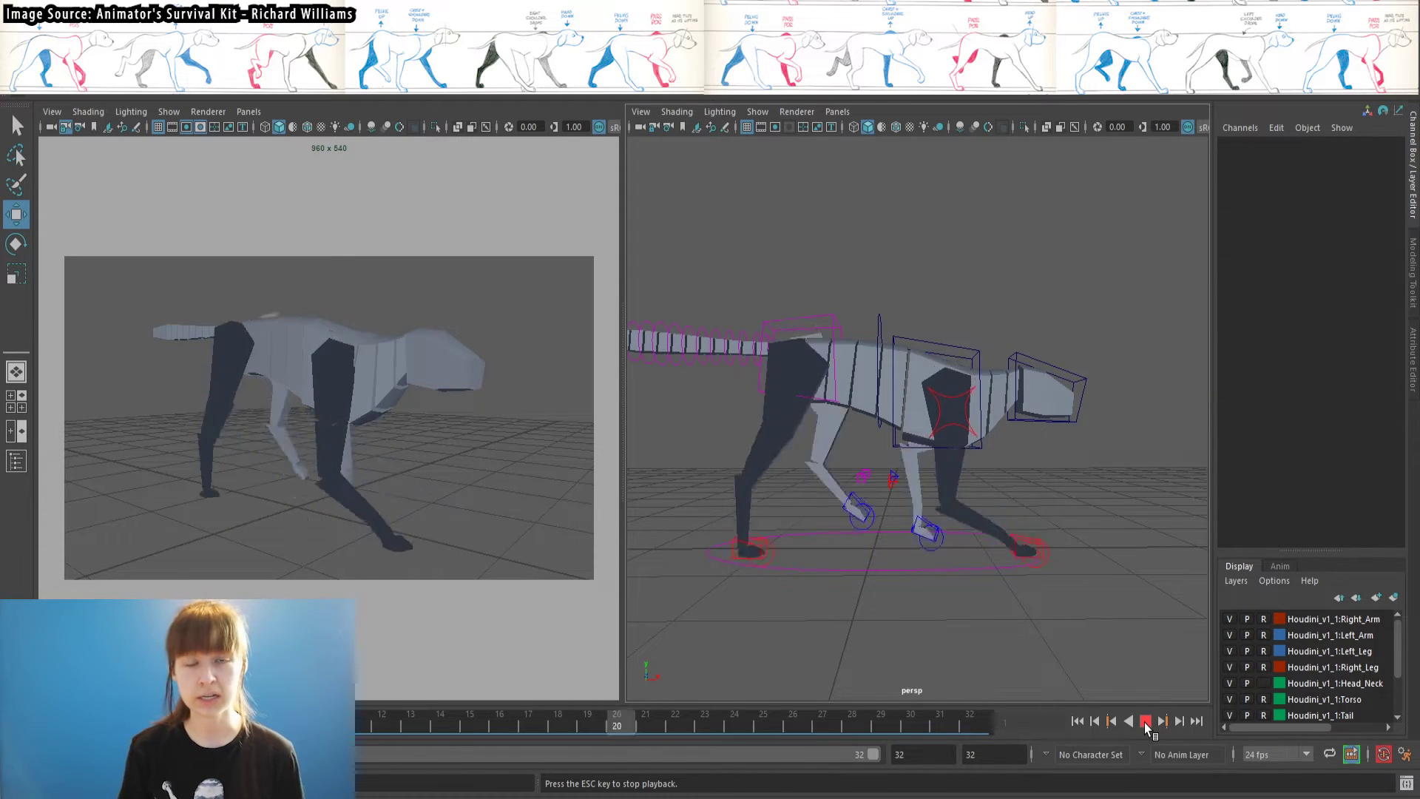
{"action": "left_click", "coordinate": [1145, 721]}
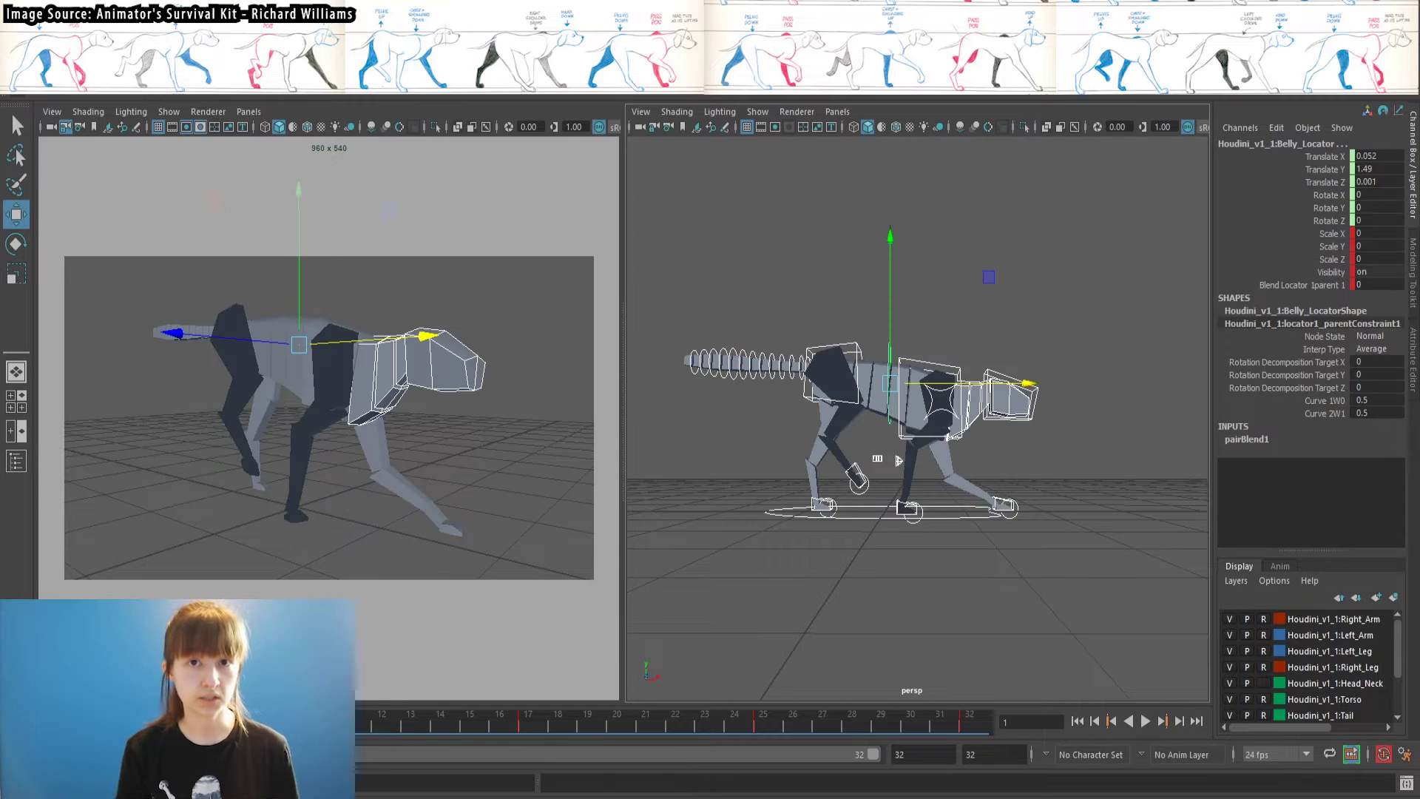
Lower the rear control to Translate Y -0.06 at frame 13 and repeat that pose at frame 29
{"action": "left_click", "coordinate": [412, 722]}
{"action": "left_click", "coordinate": [821, 310]}
{"action": "left_click", "coordinate": [846, 349]}
{"action": "left_click_drag", "start_coordinate": [823, 232], "coordinate": [824, 247]}
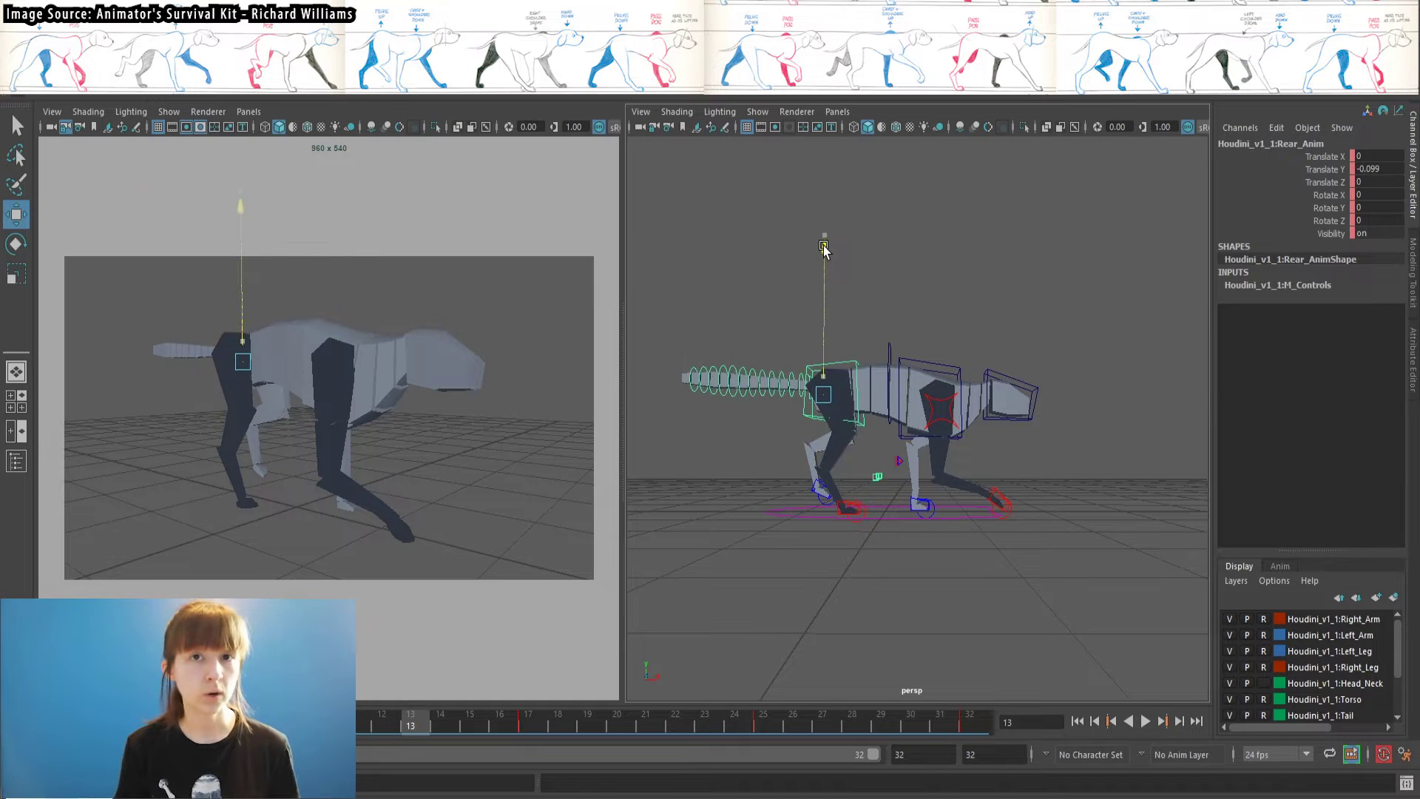
{"action": "key", "text": "Escape"}
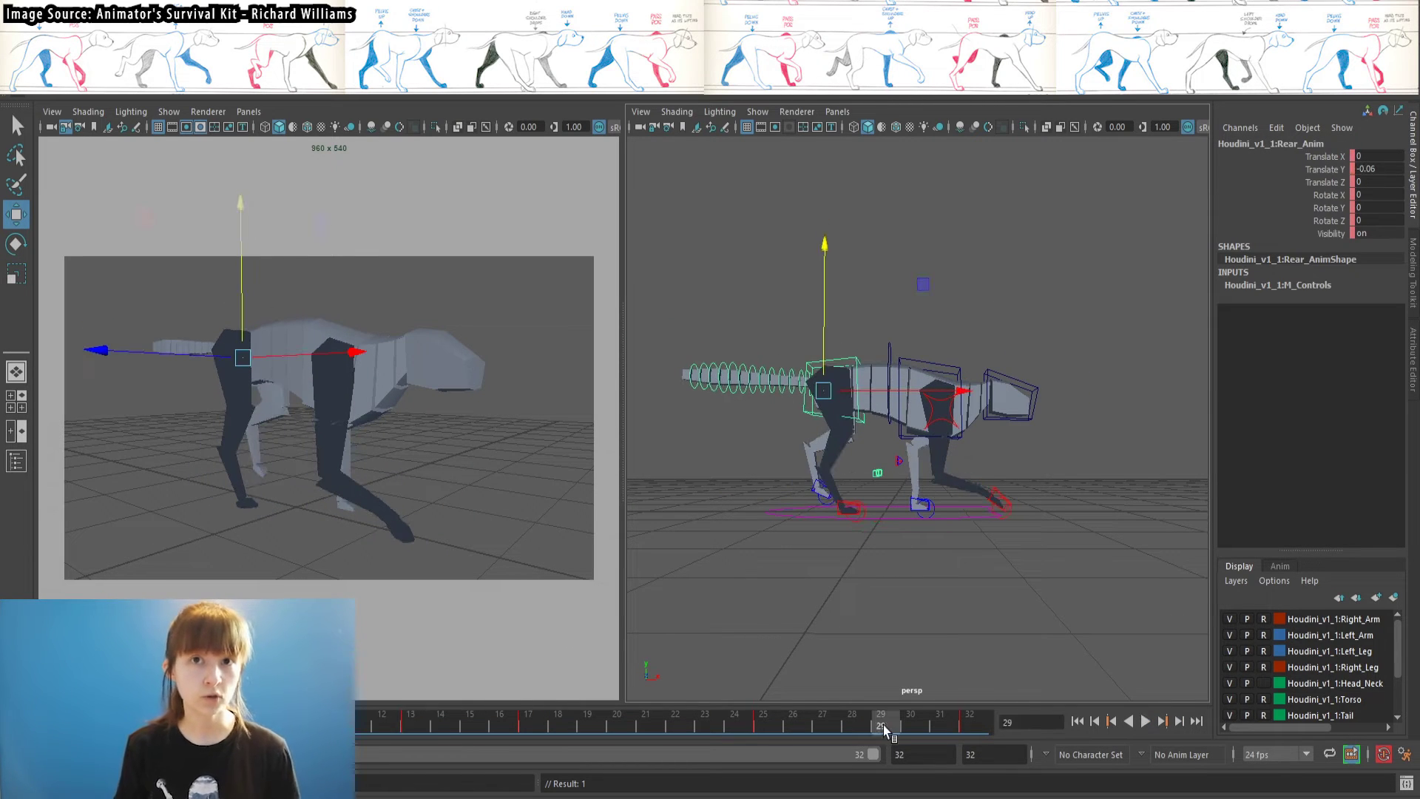
{"action": "key", "text": "alt+v"}
{"action": "left_click", "coordinate": [646, 734]}
Adjust the rear control's contact-pose keys to Translate Y 0.07 in the Graph Editor
{"action": "key", "text": "alt+Tab"}
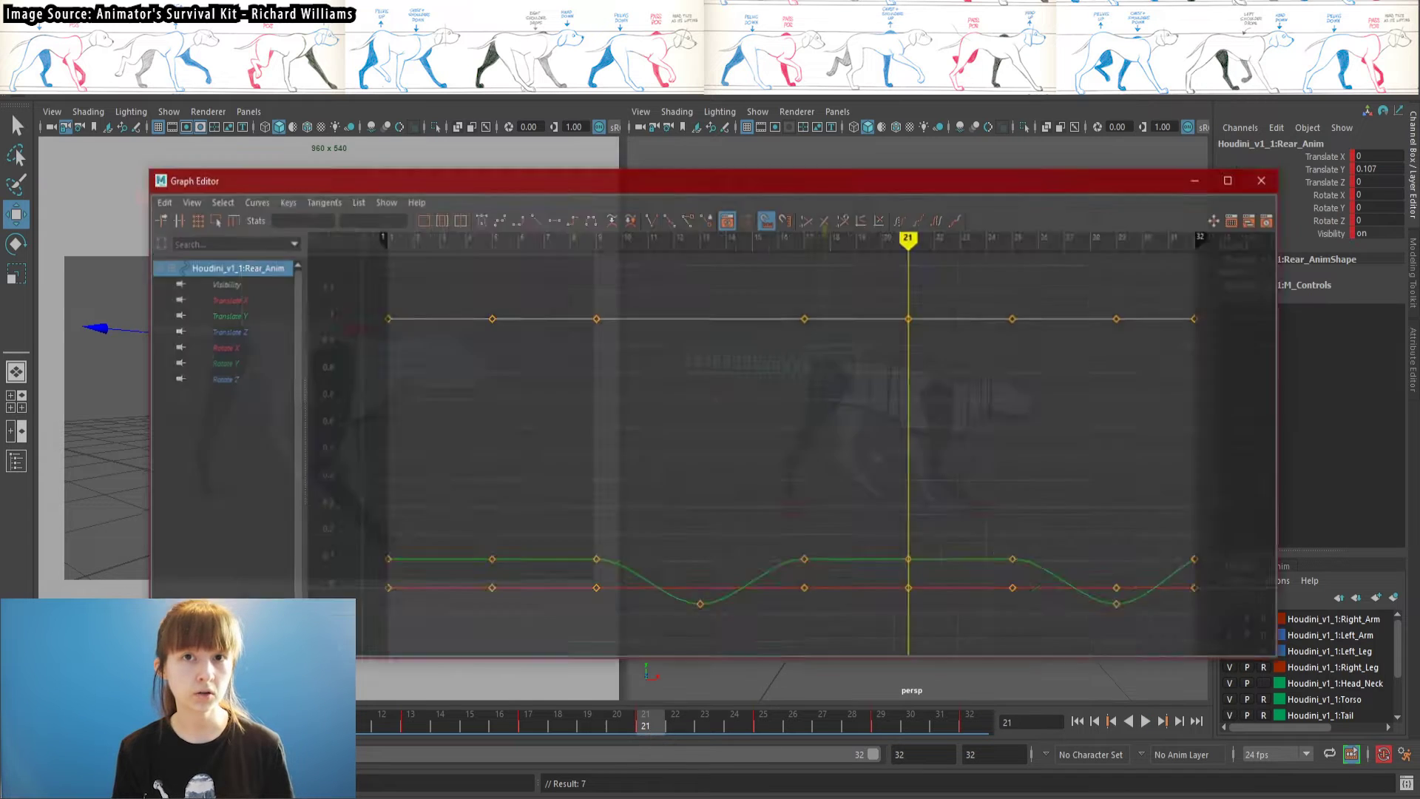
{"action": "scroll", "coordinate": [792, 506], "scroll_direction": "down", "scroll_amount": 4}
{"action": "left_click", "coordinate": [551, 501]}
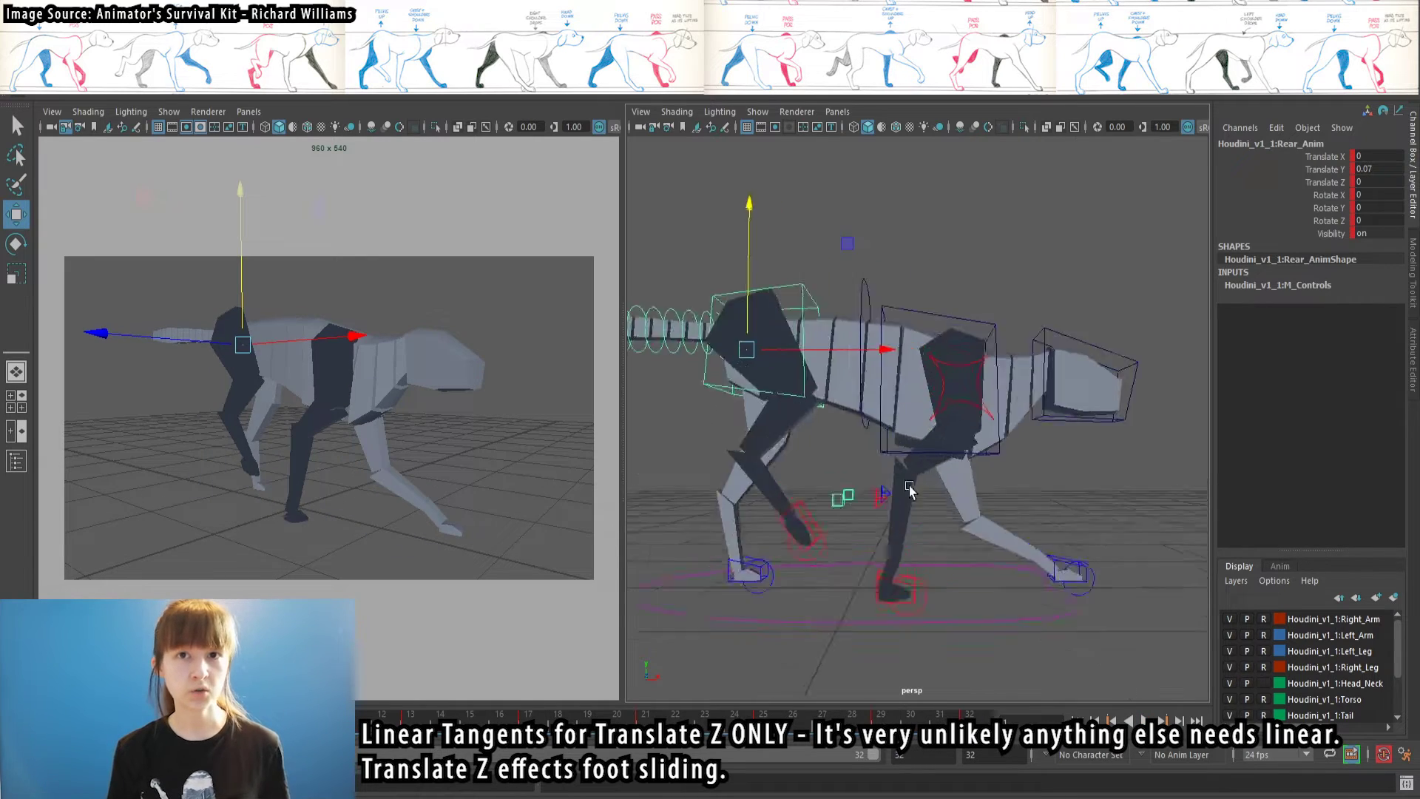
Key the chest control at Translate Y -0.116 at frame 5 and 0.072 at frames 13 and 29, and play back the walk
{"action": "middle_click_drag", "start_coordinate": [909, 488], "coordinate": [827, 466], "text": "alt"}
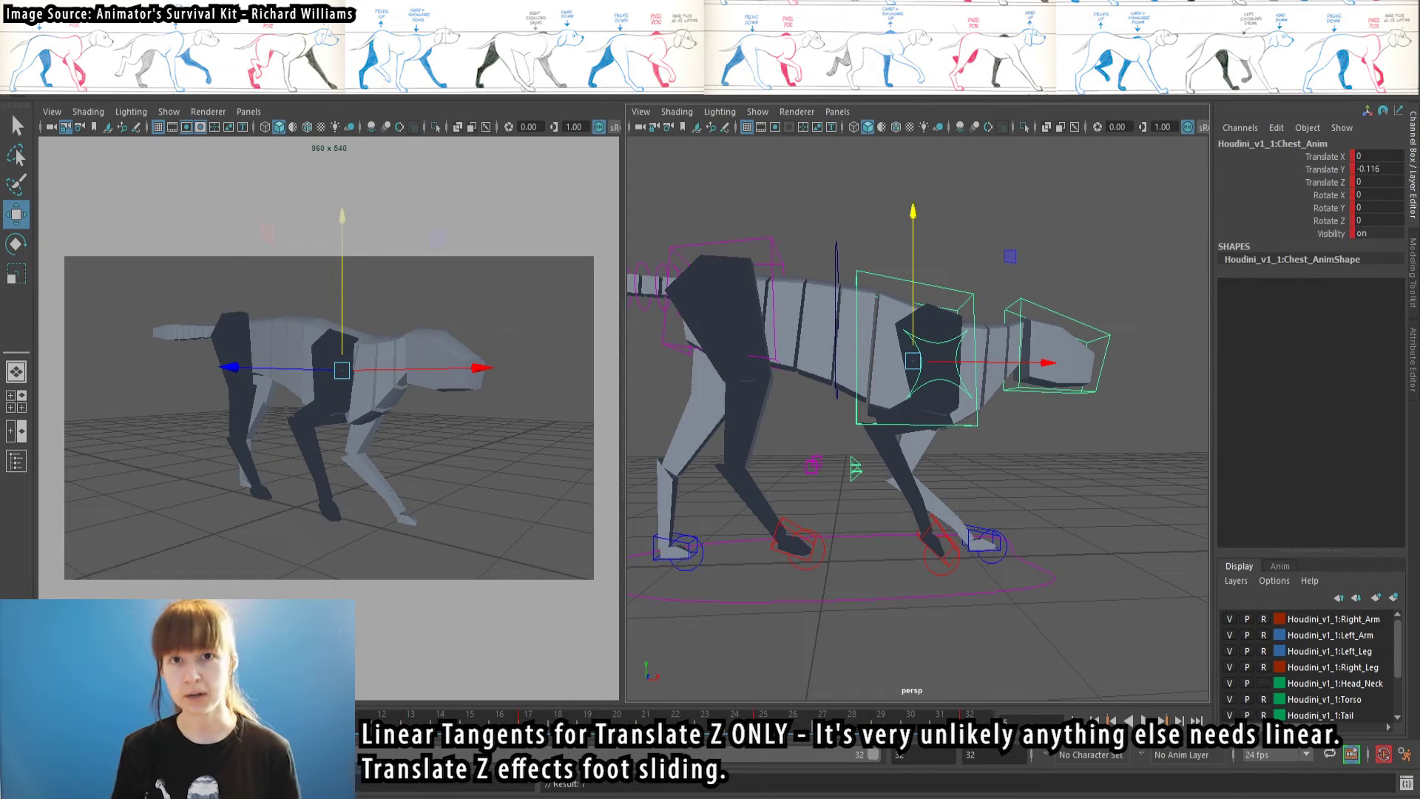
{"action": "key", "text": "s"}
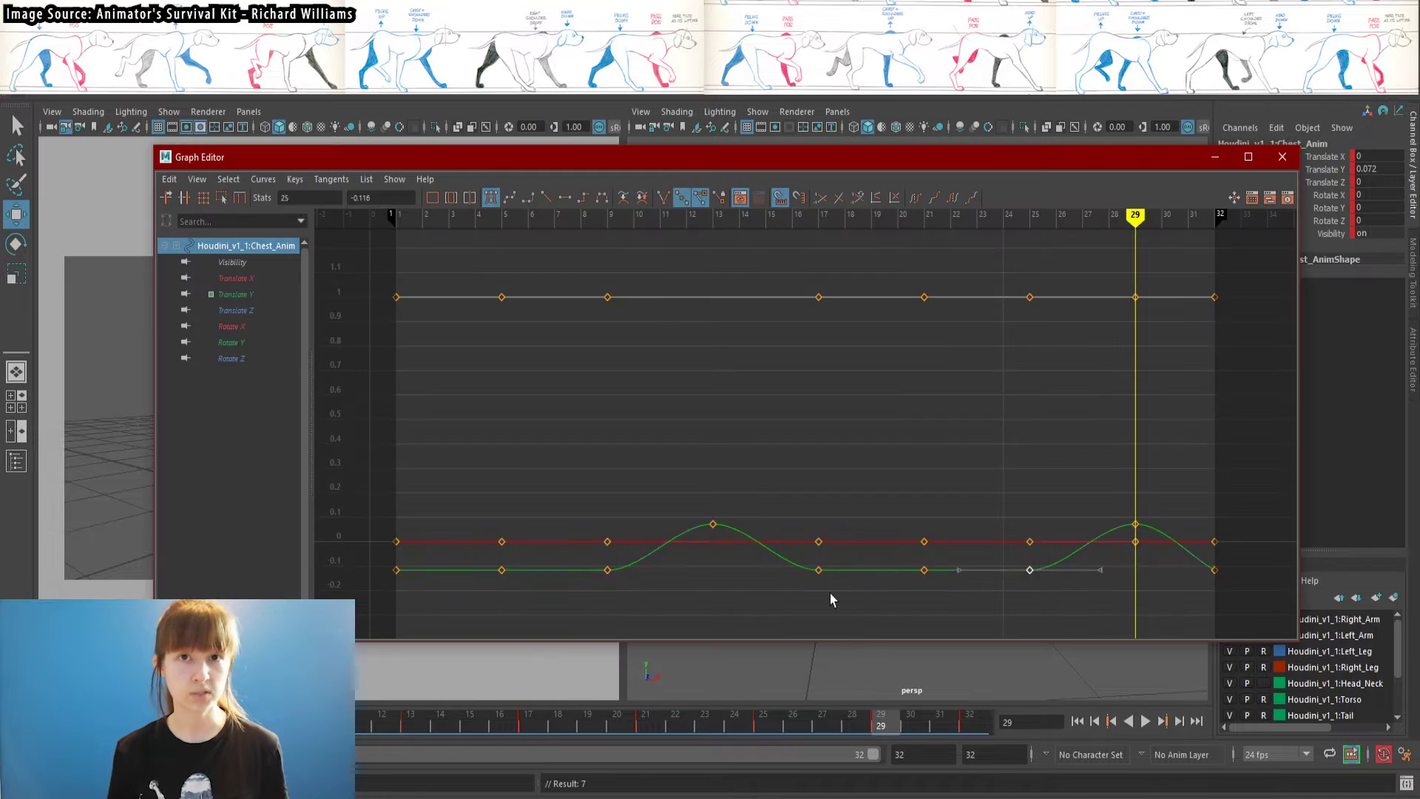
{"action": "left_click", "coordinate": [1144, 722]}
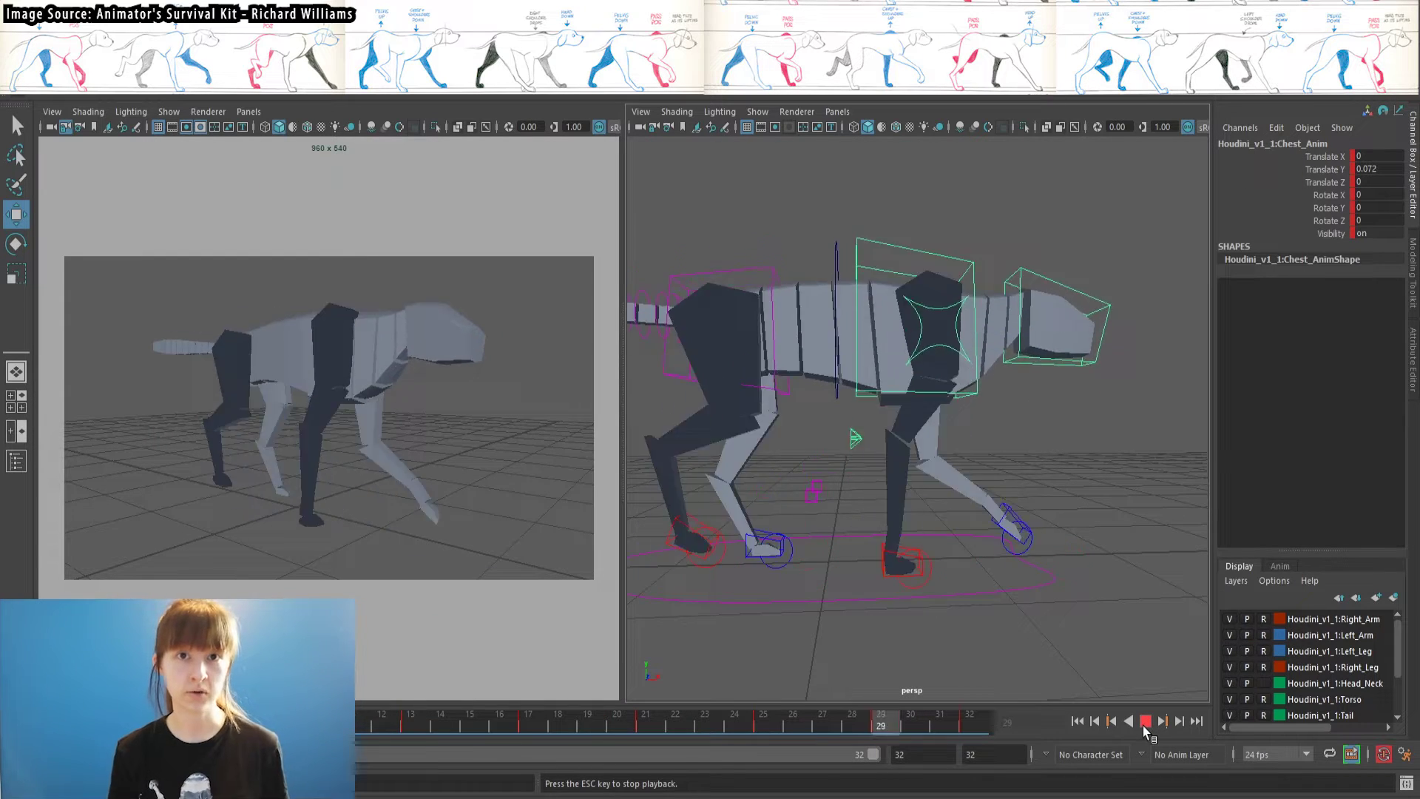
{"action": "left_click", "coordinate": [1144, 721]}
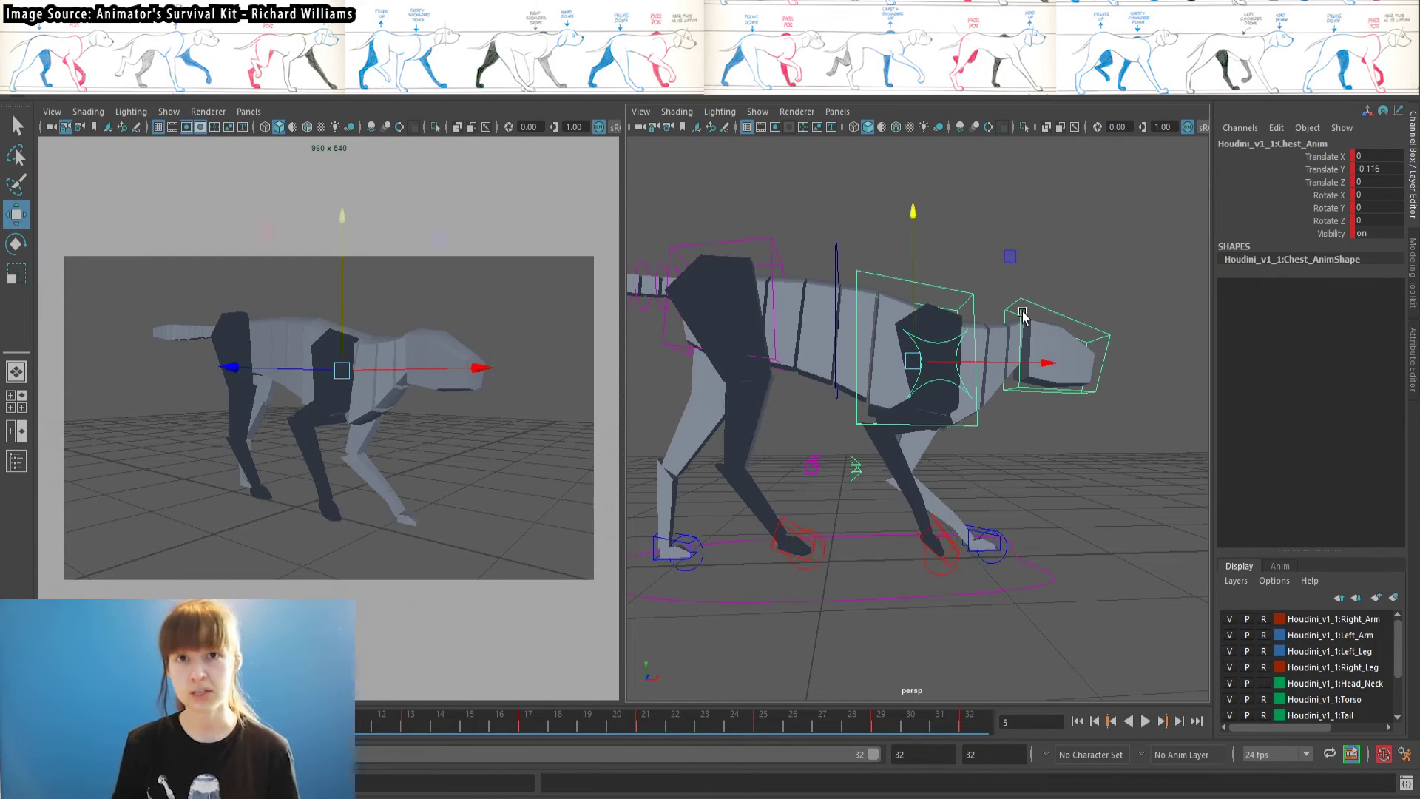
Rotate the head control up and down on its Z axis through the walk, keying the nod, and play it back
{"action": "left_click", "coordinate": [1023, 314]}
{"action": "key", "text": "e"}
{"action": "key", "text": "alt+v"}
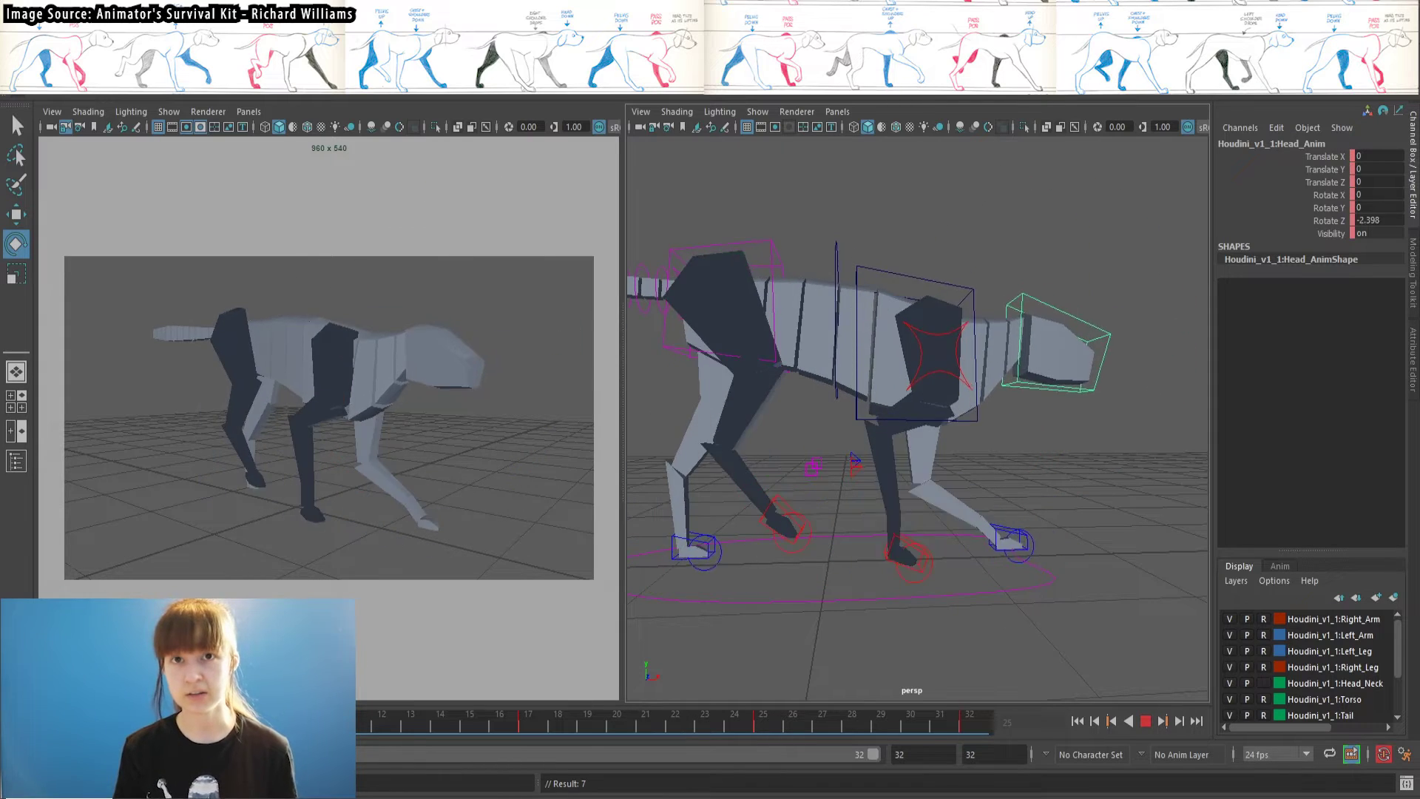
{"action": "left_click", "coordinate": [645, 722]}
{"action": "left_click_drag", "start_coordinate": [897, 322], "coordinate": [903, 304]}
{"action": "key", "text": "s"}
{"action": "key", "text": "alt+v"}
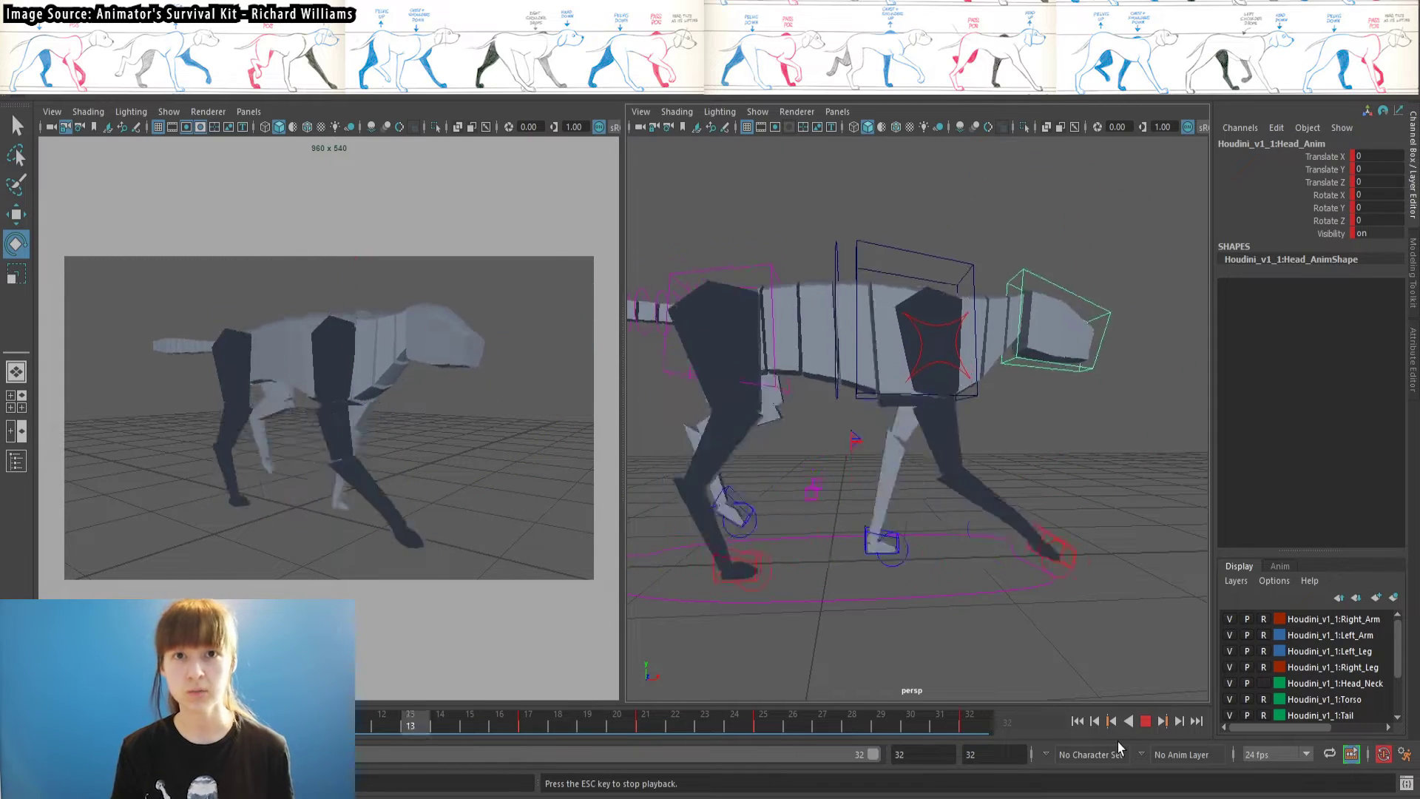
{"action": "left_click", "coordinate": [1145, 721]}
Lower the head control's Rotate Z keys at frames 1, 17 and 32 to -3.476 in the Graph Editor and play back the nod
{"action": "key", "text": "f"}
{"action": "left_click", "coordinate": [232, 359]}
{"action": "key", "text": "f"}
{"action": "left_click", "coordinate": [549, 360]}
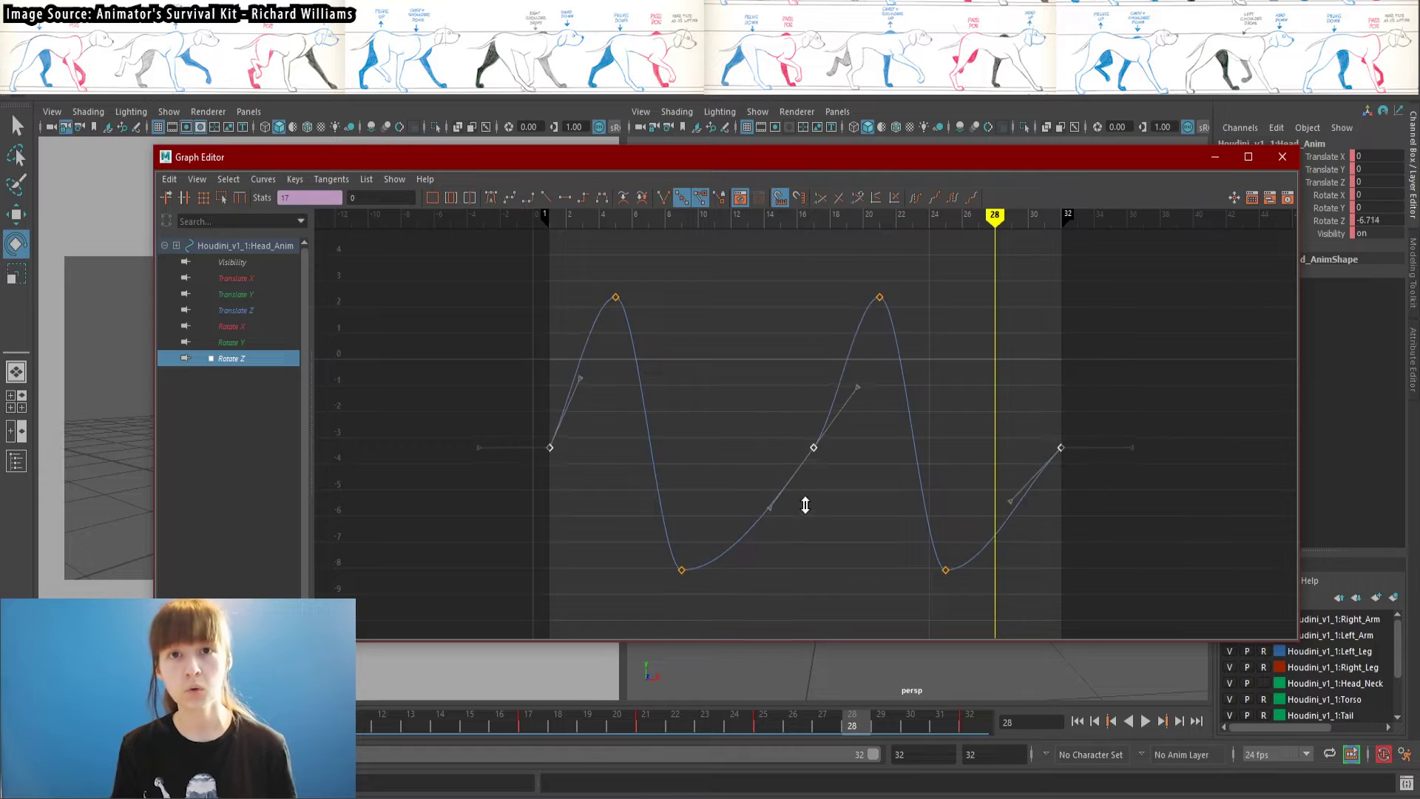
{"action": "left_click", "coordinate": [1283, 156]}
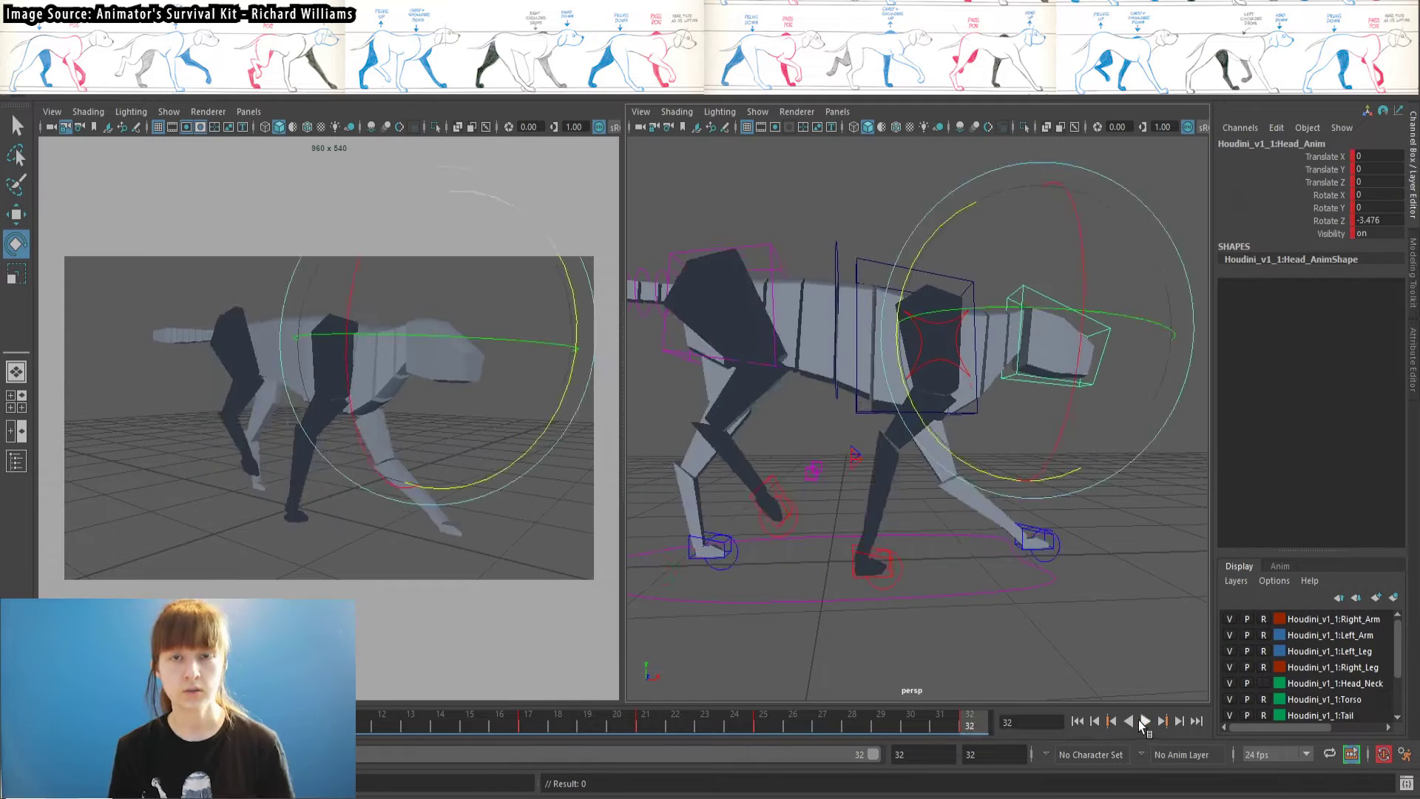
{"action": "left_click", "coordinate": [1145, 721]}
{"action": "left_click", "coordinate": [1145, 721]}
Swing the chest control sideways at frame 1, viewed from above, with Rotate Y -6.922 and a shift along Translate Z
{"action": "left_click_drag", "start_coordinate": [697, 631], "coordinate": [836, 680], "text": "alt"}
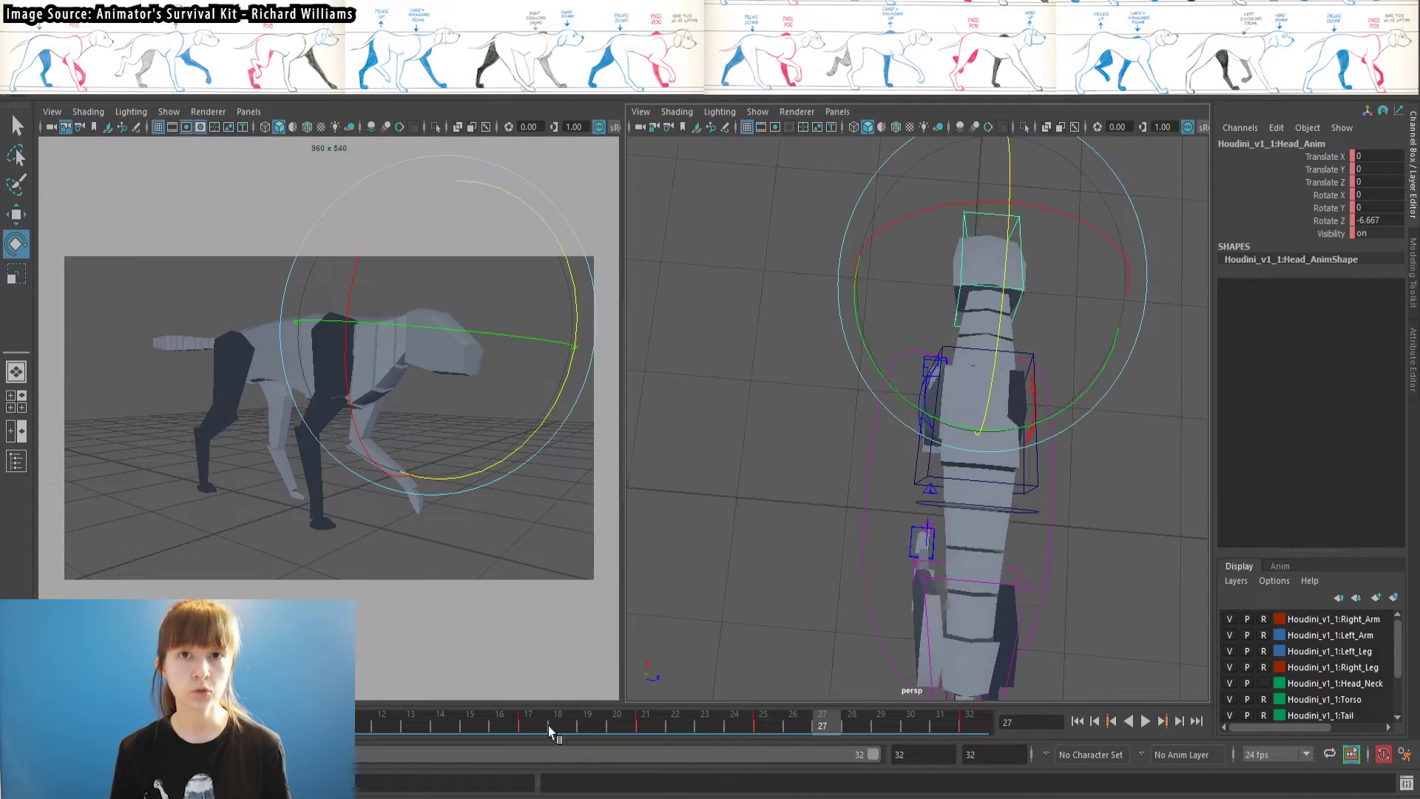
{"action": "left_click_drag", "start_coordinate": [548, 725], "coordinate": [60, 725]}
{"action": "middle_click_drag", "start_coordinate": [975, 506], "coordinate": [864, 454], "text": "alt"}
{"action": "left_click", "coordinate": [864, 454]}
{"action": "left_click_drag", "start_coordinate": [900, 495], "coordinate": [921, 491], "text": "alt"}
{"action": "key", "text": "w"}
{"action": "left_click_drag", "start_coordinate": [1018, 398], "coordinate": [1006, 398]}
Pose the rear control at frame 1 with Rotate Y 7.177 and Translate Z 0.052, and turn the head to Rotate Y 6.175
{"action": "left_click", "coordinate": [944, 536]}
{"action": "key", "text": "e"}
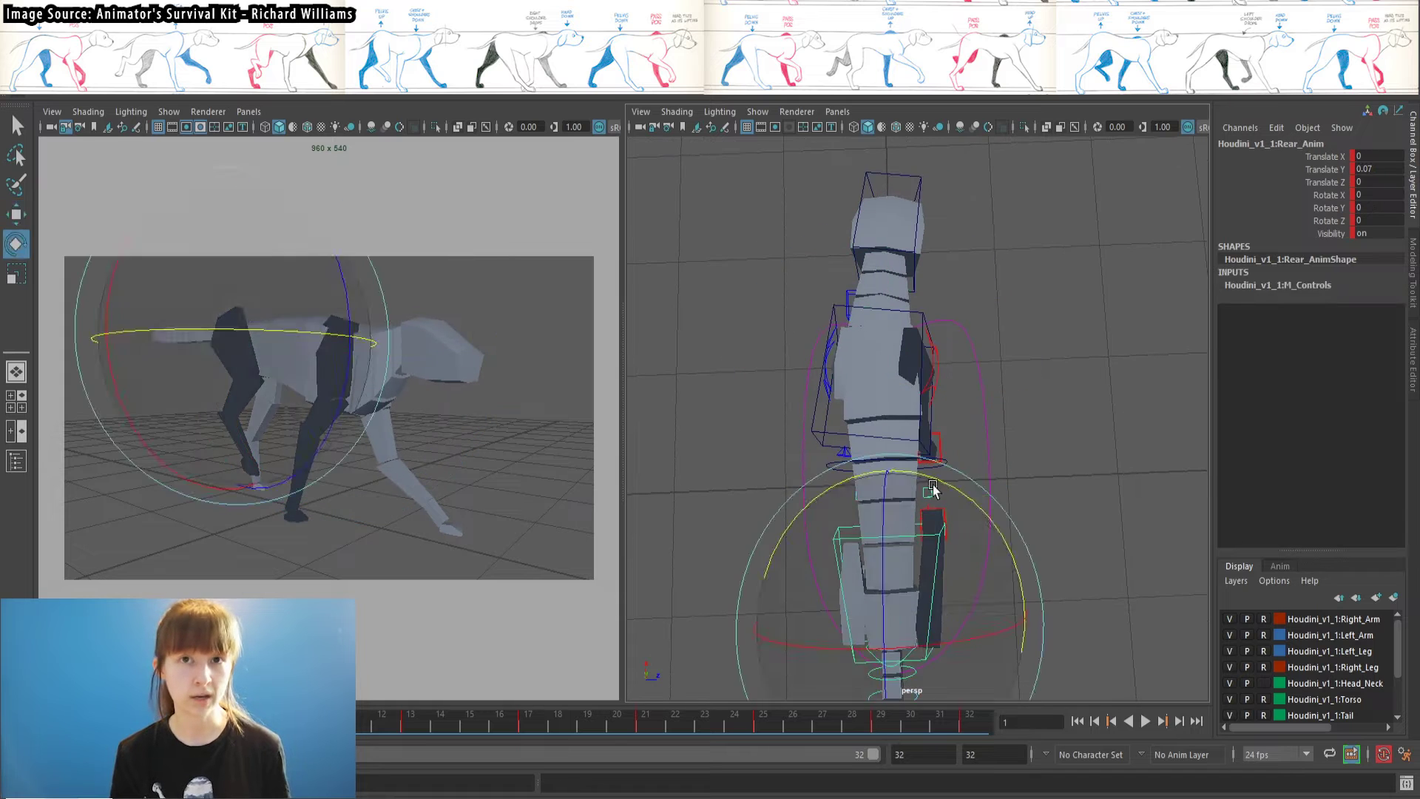
{"action": "left_click_drag", "start_coordinate": [935, 491], "coordinate": [913, 483]}
{"action": "key", "text": "w"}
{"action": "left_click", "coordinate": [946, 464]}
{"action": "left_click_drag", "start_coordinate": [1026, 467], "coordinate": [1014, 466]}
{"action": "key", "text": "e"}
{"action": "left_click_drag", "start_coordinate": [932, 385], "coordinate": [942, 382]}
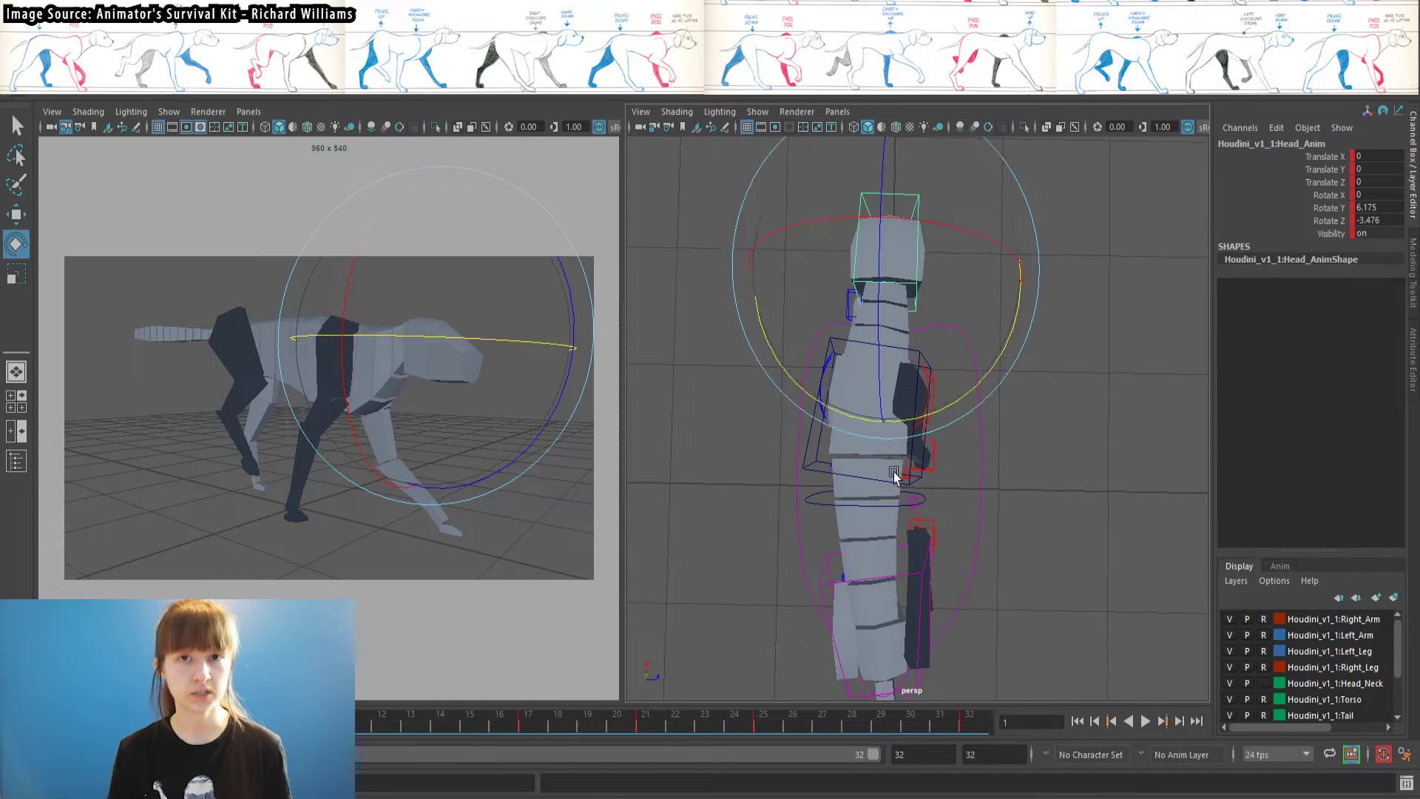
{"action": "key", "text": "q"}
{"action": "left_click", "coordinate": [717, 557]}
{"action": "left_click", "coordinate": [933, 500]}
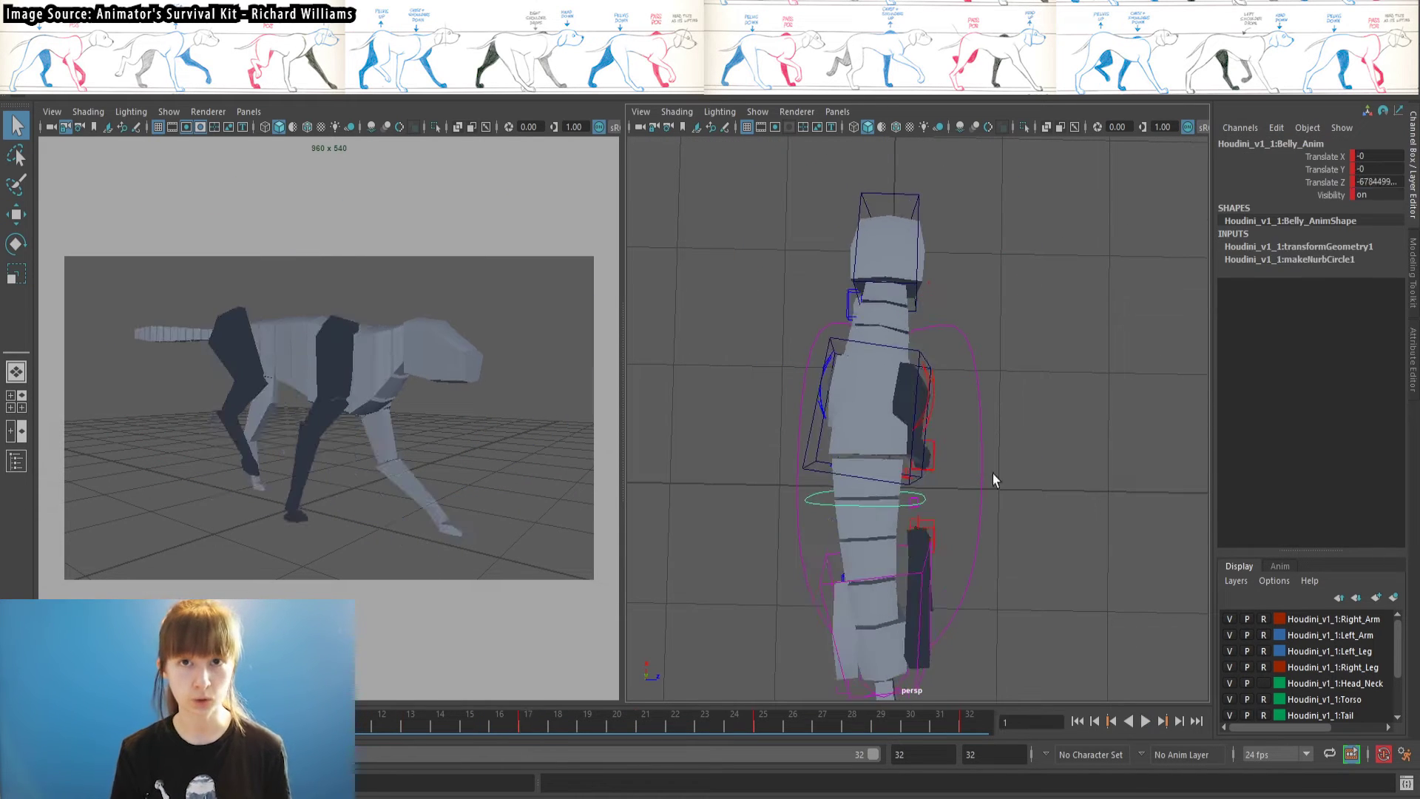
{"action": "key", "text": "Home"}
{"action": "key", "text": "Delete"}
{"action": "key", "text": "Return"}
{"action": "left_click", "coordinate": [934, 476]}
{"action": "left_click", "coordinate": [58, 721]}
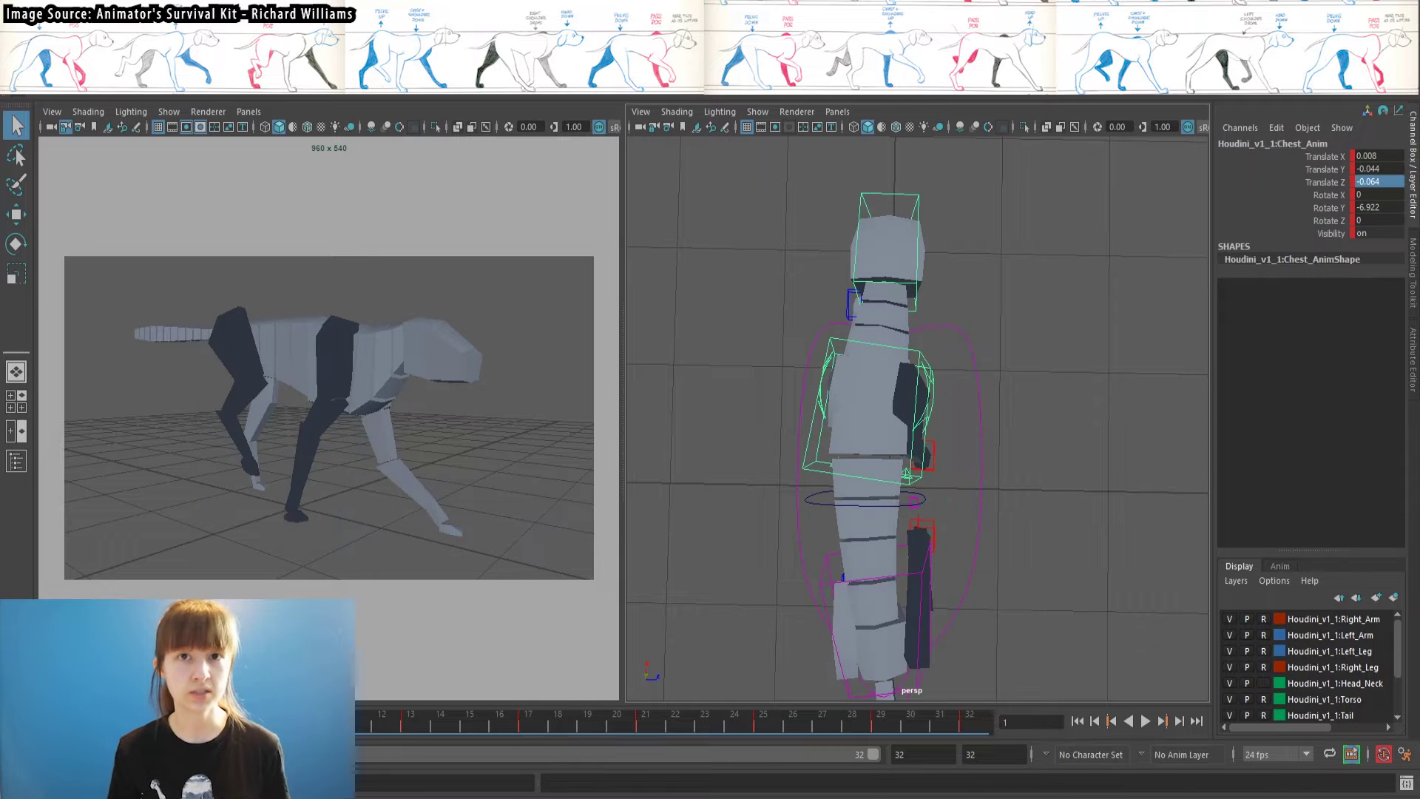
Copy the chest and rear controls' pose from frame 1 to frame 17 and key it
{"action": "left_click_drag", "start_coordinate": [1316, 156], "coordinate": [1315, 209]}
{"action": "left_click", "coordinate": [531, 720]}
{"action": "left_click", "coordinate": [725, 562]}
{"action": "left_click", "coordinate": [832, 476]}
{"action": "left_click", "coordinate": [853, 579], "text": "shift"}
{"action": "left_click", "coordinate": [58, 721]}
{"action": "middle_click", "coordinate": [534, 723]}
{"action": "key", "text": "s"}
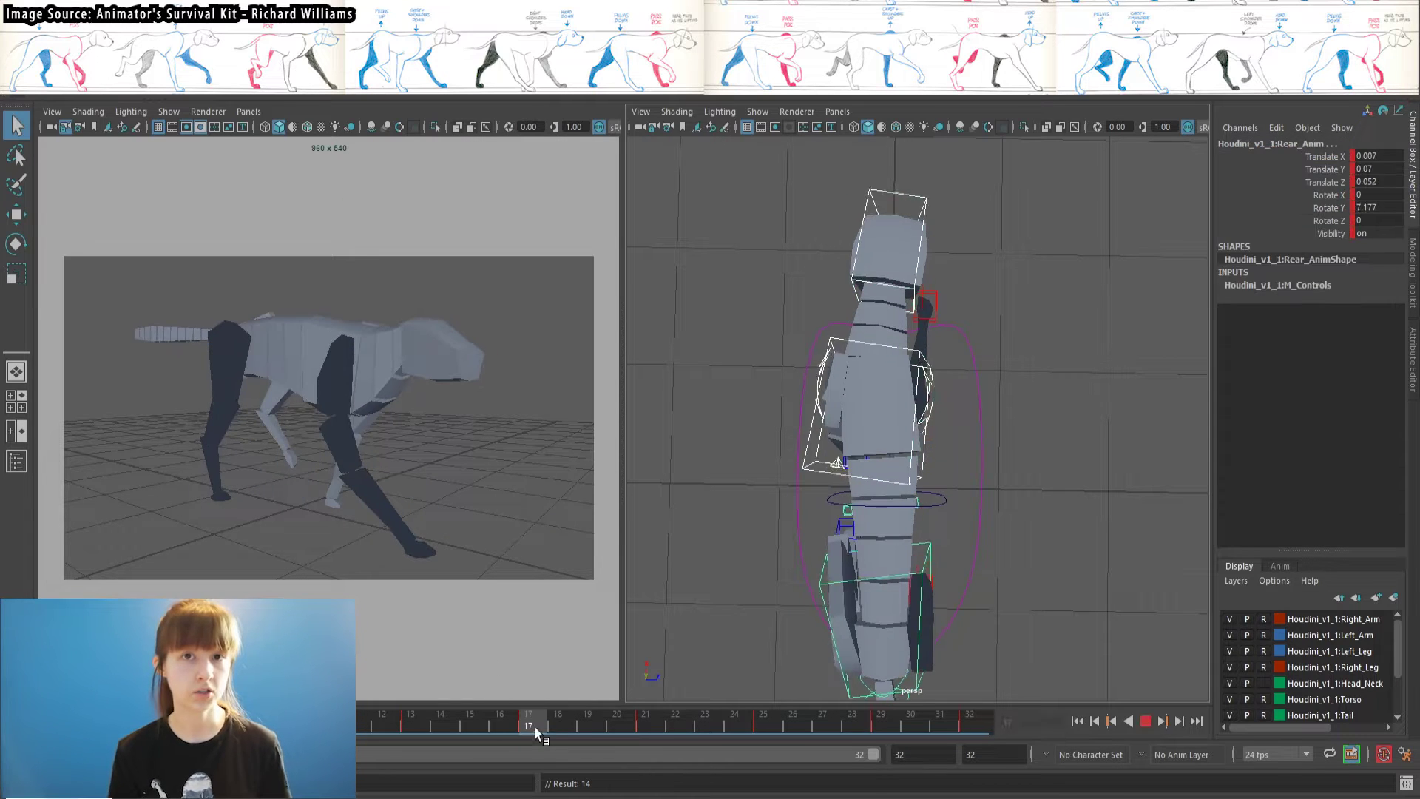
Reverse the signs of the chest control's Translate Z and Rotate Y at frame 17
{"action": "left_click", "coordinate": [930, 407]}
{"action": "type", "text": "w"}
{"action": "left_click_drag", "start_coordinate": [1036, 510], "coordinate": [880, 436], "text": "alt"}
{"action": "left_click", "coordinate": [1367, 182]}
{"action": "left_click_drag", "start_coordinate": [802, 488], "coordinate": [954, 584], "text": "alt"}
{"action": "left_click", "coordinate": [1367, 208]}
Set the rear control's Translate Z to -0.052 and Rotate Y to -7.177 at frame 17
{"action": "left_click", "coordinate": [938, 518]}
{"action": "left_click", "coordinate": [1353, 181]}
{"action": "type", "text": "-"}
{"action": "key", "text": "Return"}
{"action": "left_click", "coordinate": [1355, 207]}
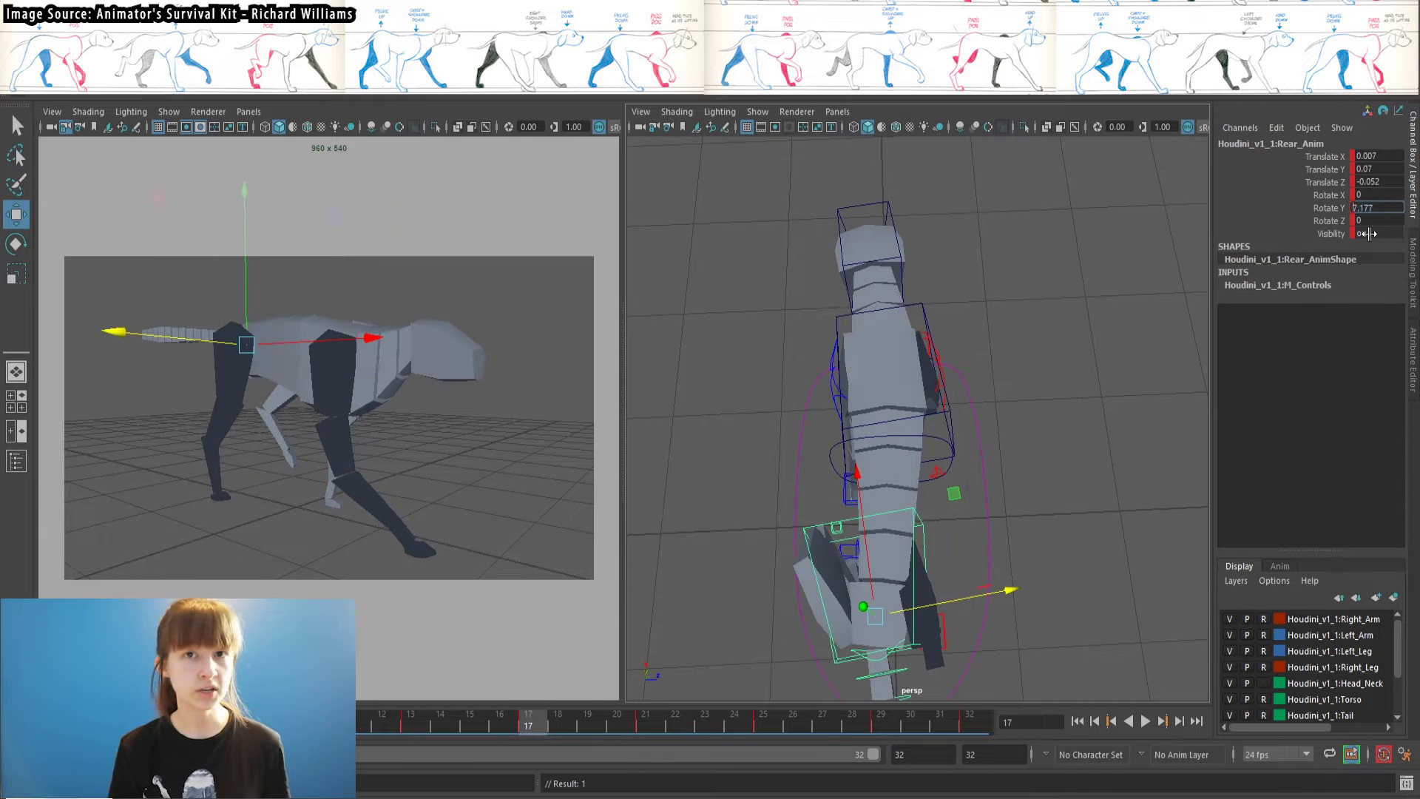
{"action": "type", "text": "-"}
{"action": "key", "text": "Return"}
Remove the rear control's in-between Translate Z and Rotate Y keys in the Graph Editor and play back the sway
{"action": "scroll", "coordinate": [806, 431], "scroll_direction": "down", "scroll_amount": 5}
{"action": "left_click_drag", "start_coordinate": [669, 450], "coordinate": [772, 540]}
{"action": "left_click", "coordinate": [1284, 155]}
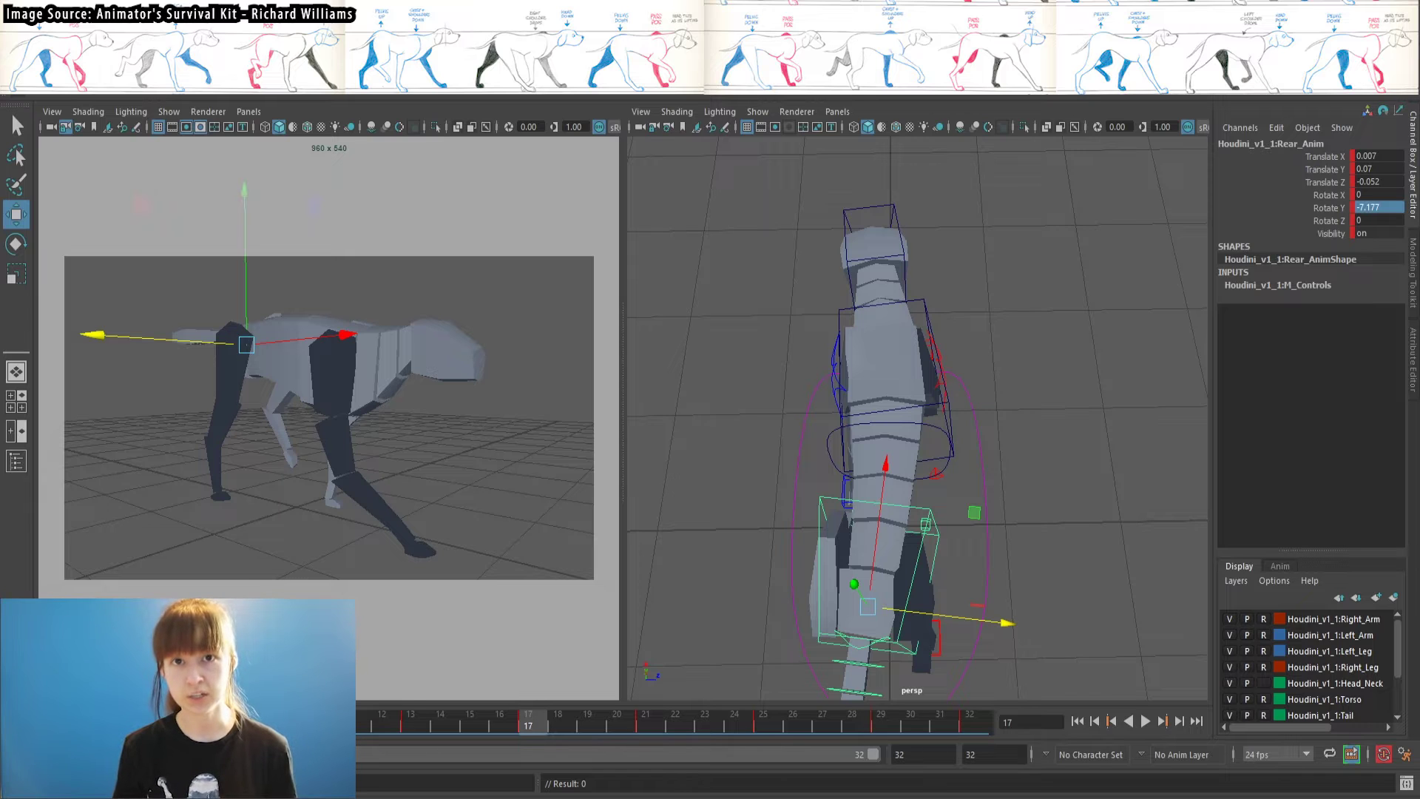
{"action": "left_click", "coordinate": [1144, 721]}
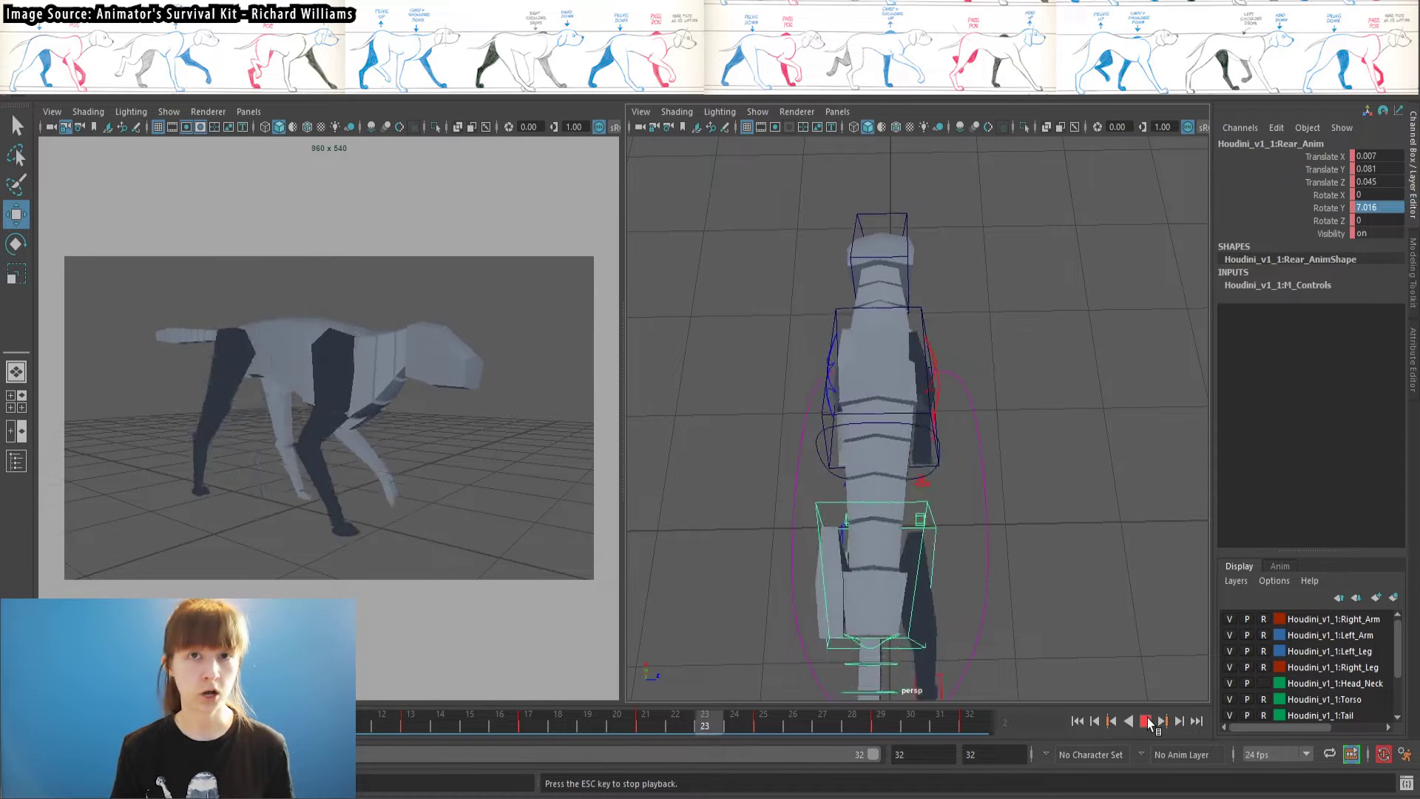
{"action": "left_click", "coordinate": [1145, 721]}
Clear the chest control's in-between Translate Z and Rotate Y keys so its sway runs directly between contact poses
{"action": "left_click", "coordinate": [932, 442]}
{"action": "left_click", "coordinate": [912, 311]}
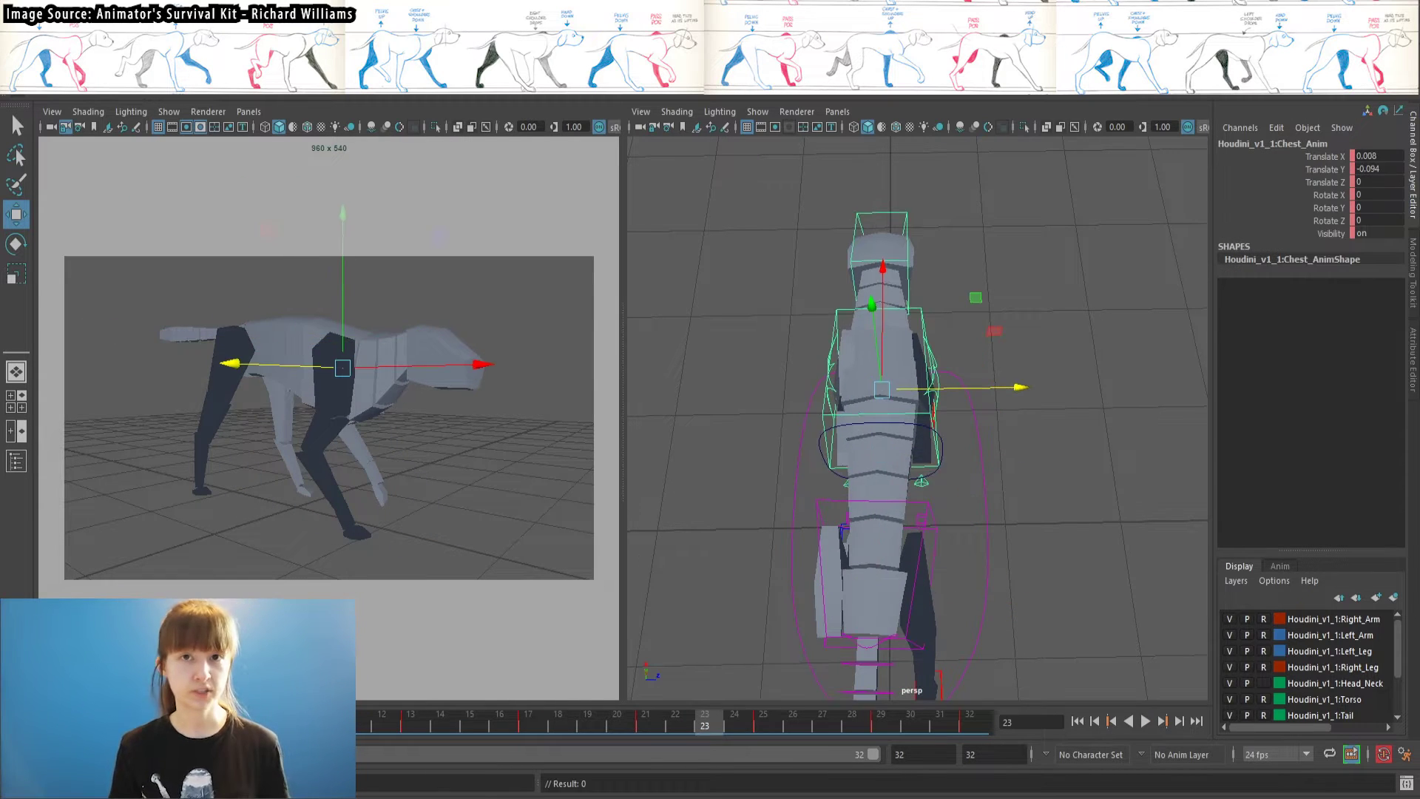
{"action": "key", "text": "e"}
{"action": "left_click_drag", "start_coordinate": [950, 384], "coordinate": [948, 376]}
{"action": "key", "text": "w"}
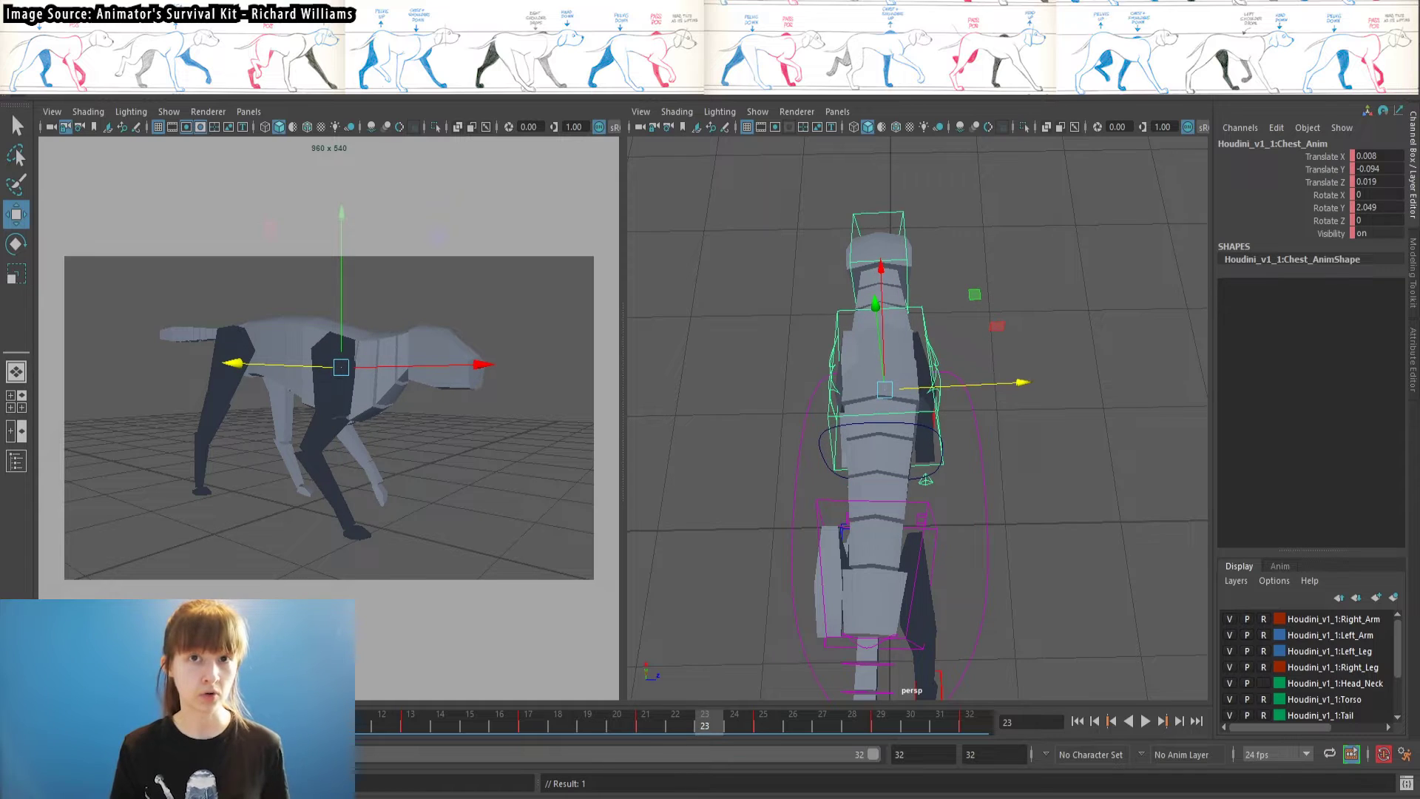
Shorten the playback range to end at frame 31 and play back the loop from another angle
{"action": "left_click_drag", "start_coordinate": [704, 721], "coordinate": [970, 721]}
{"action": "left_click_drag", "start_coordinate": [872, 754], "coordinate": [851, 755]}
{"action": "left_click", "coordinate": [1145, 721]}
{"action": "left_click_drag", "start_coordinate": [1087, 592], "coordinate": [903, 459], "text": "alt"}
{"action": "left_click", "coordinate": [1145, 721]}
Turn the head control to Rotate Y 10.088 at frame 1
{"action": "left_click_drag", "start_coordinate": [1051, 473], "coordinate": [880, 562], "text": "alt"}
{"action": "left_click", "coordinate": [961, 559]}
{"action": "key", "text": "e"}
{"action": "left_click_drag", "start_coordinate": [980, 620], "coordinate": [1002, 613]}
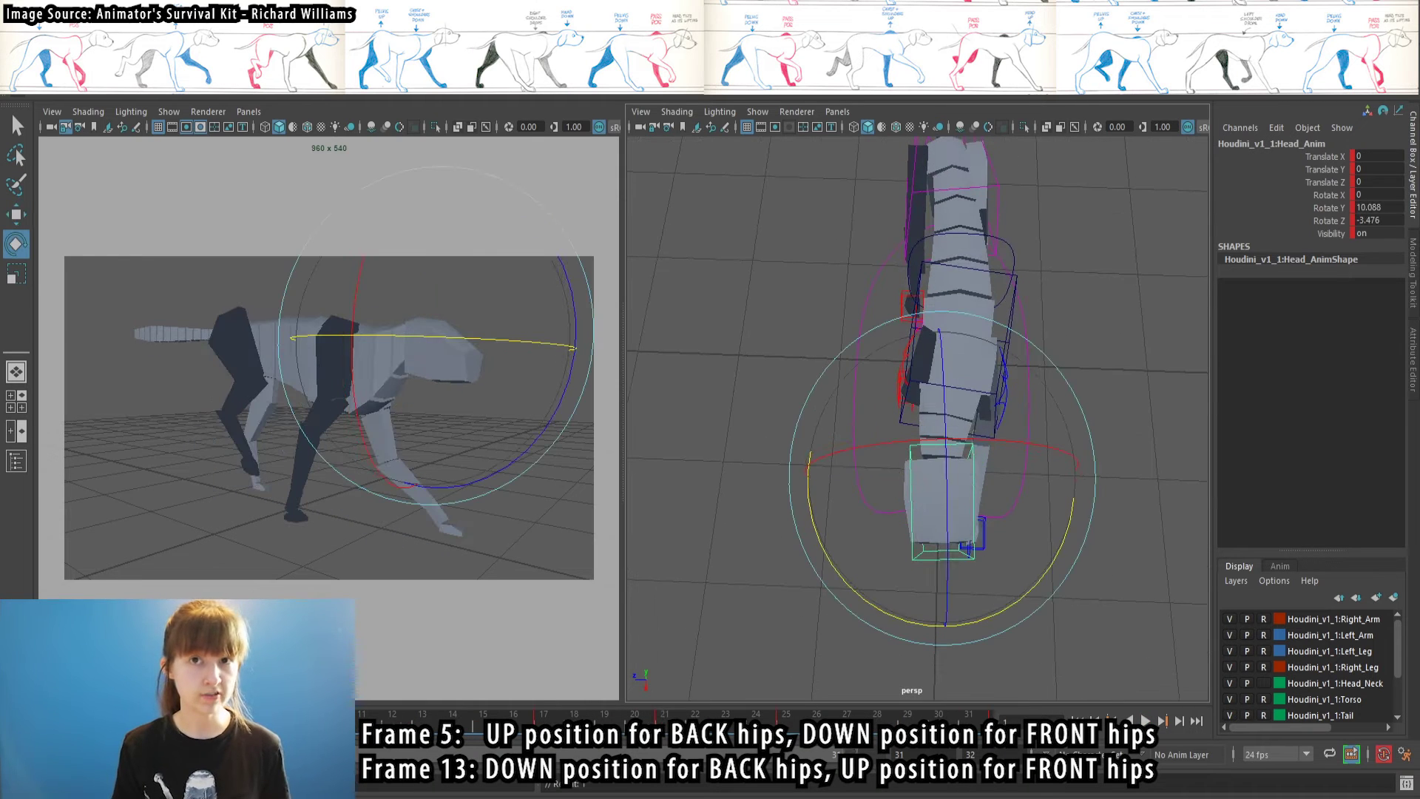
Extend the playback range to frame 32, turn the head to Rotate Y -6.913 at frame 17, and play back the walk
{"action": "left_click_drag", "start_coordinate": [851, 754], "coordinate": [873, 754]}
{"action": "left_click", "coordinate": [528, 722]}
{"action": "left_click_drag", "start_coordinate": [962, 625], "coordinate": [923, 620]}
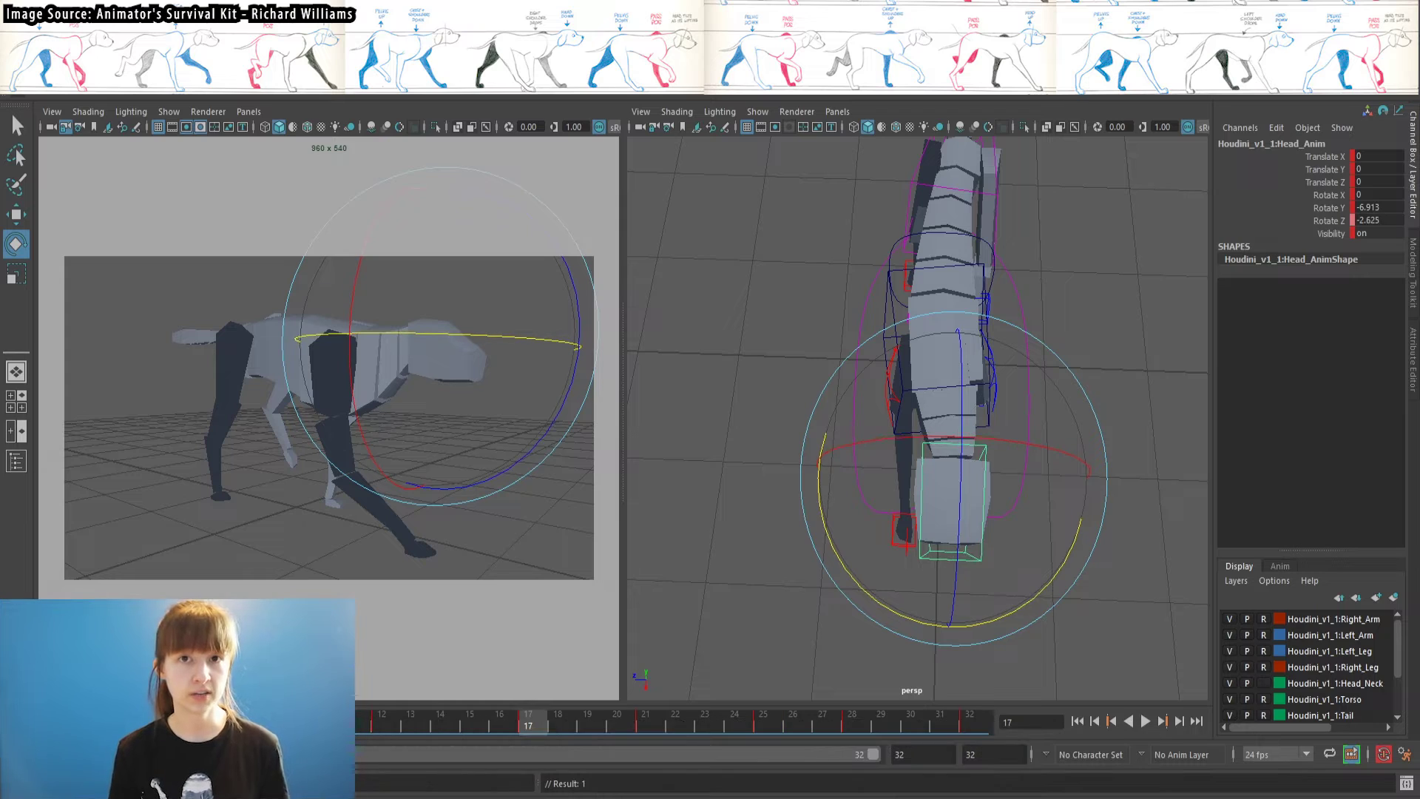
{"action": "key", "text": "alt+v"}
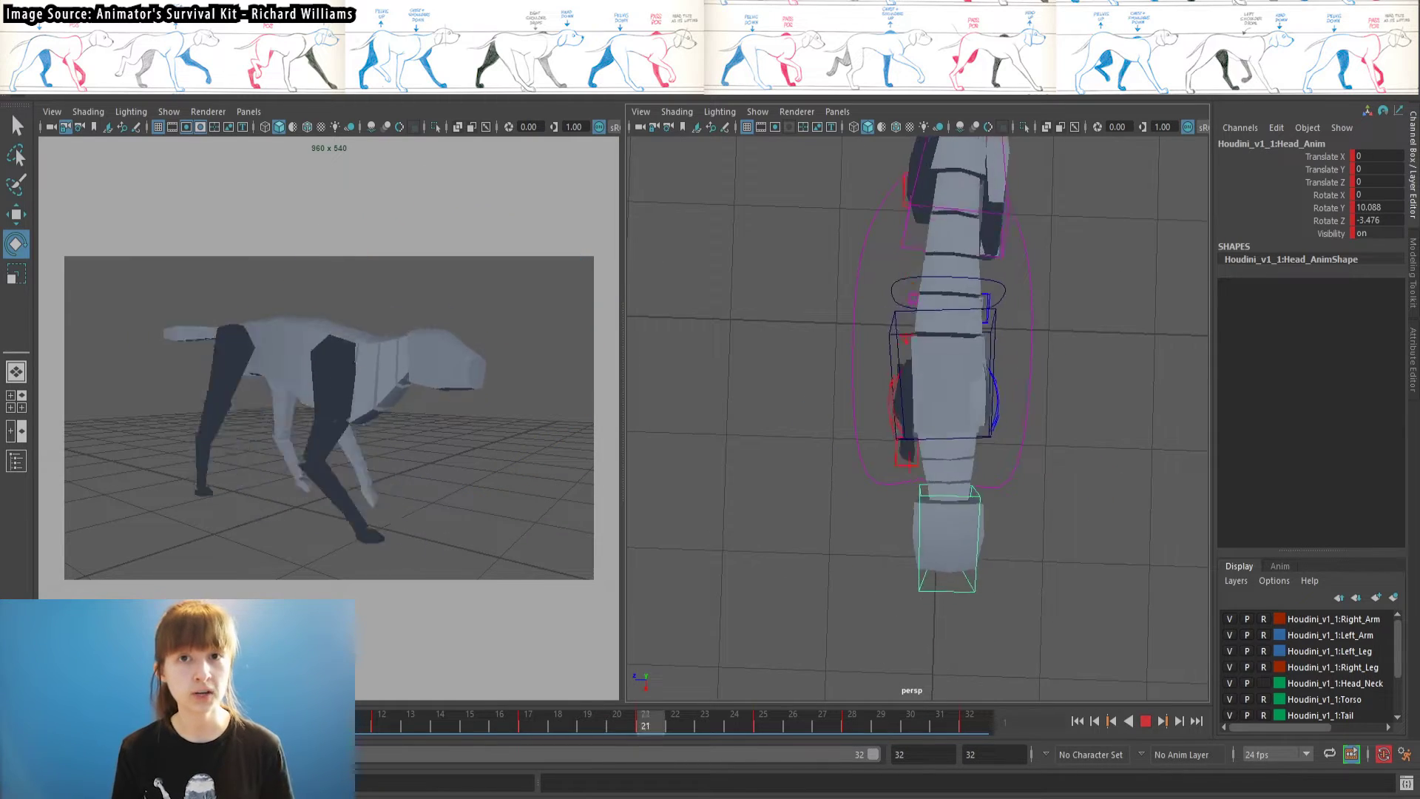
{"action": "left_click_drag", "start_coordinate": [897, 699], "coordinate": [1121, 566], "text": "alt"}
{"action": "key", "text": "alt+v"}
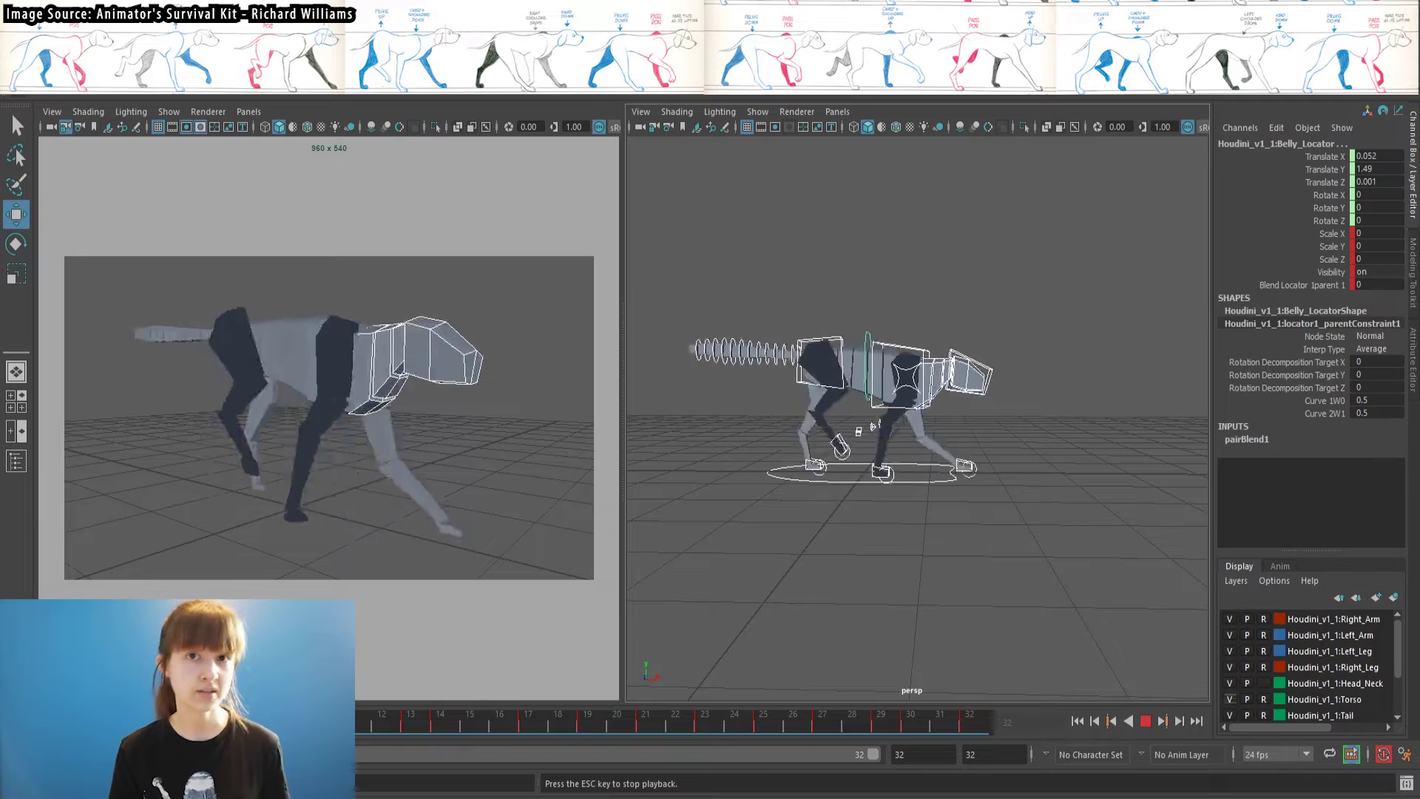
Rotate the right front paw at frame 13 to Rotate Z 3.574 and scrub through the following frames
{"action": "left_click", "coordinate": [868, 574]}
{"action": "right_click_drag", "start_coordinate": [869, 574], "coordinate": [986, 561], "text": "alt"}
{"action": "left_click", "coordinate": [961, 561]}
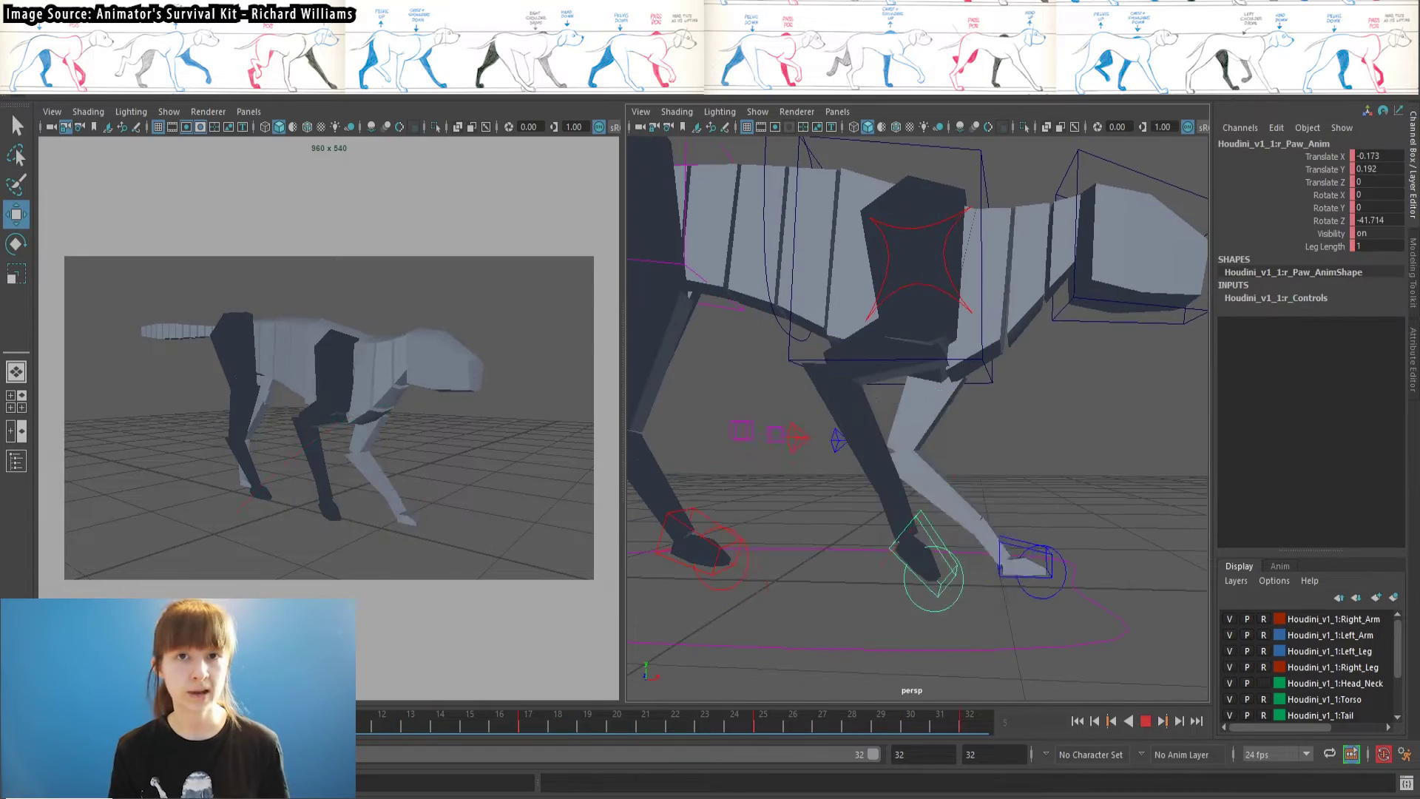
{"action": "key", "text": "w"}
{"action": "left_click", "coordinate": [294, 726]}
{"action": "left_click_drag", "start_coordinate": [296, 726], "coordinate": [415, 726]}
{"action": "key", "text": "e"}
{"action": "left_click_drag", "start_coordinate": [985, 473], "coordinate": [967, 510]}
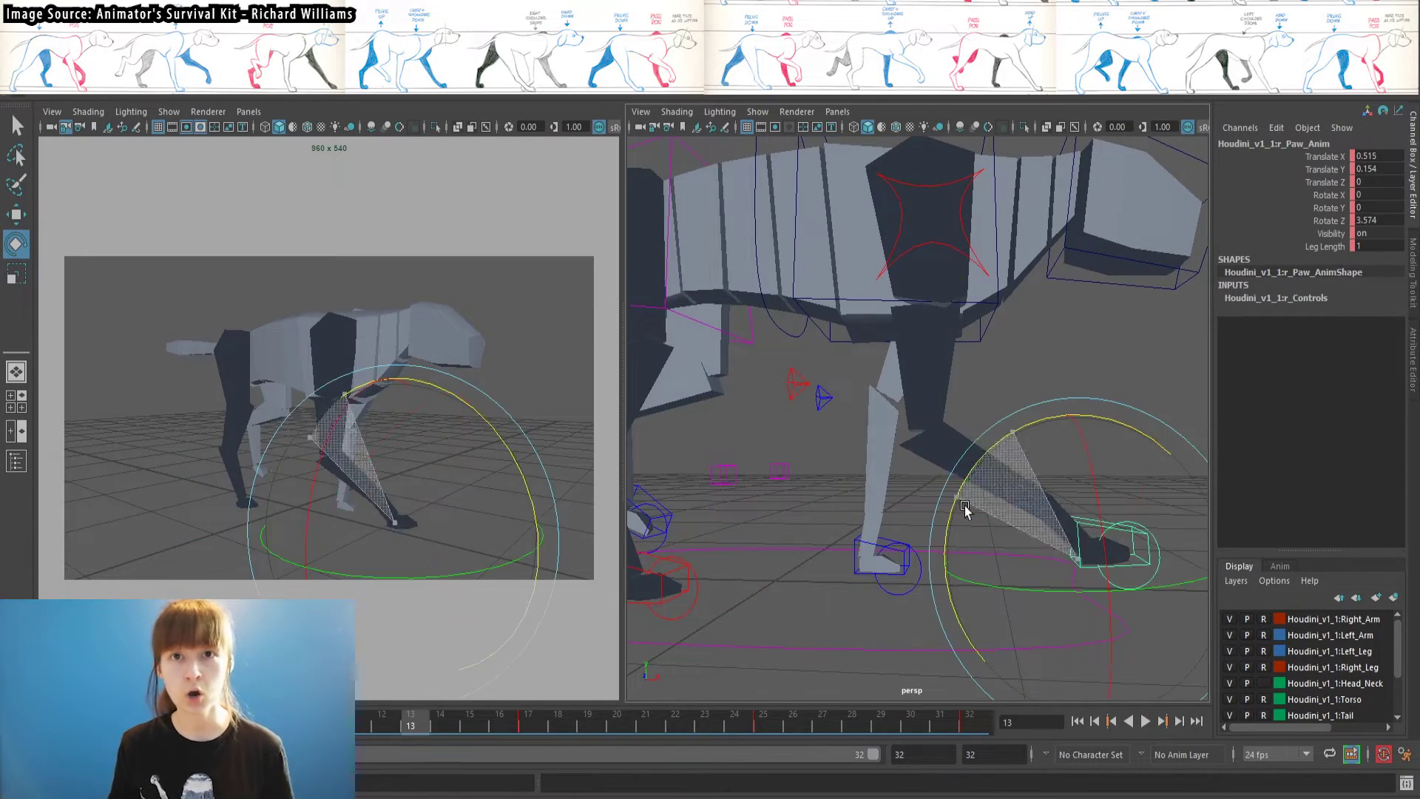
{"action": "left_click_drag", "start_coordinate": [414, 729], "coordinate": [491, 730]}
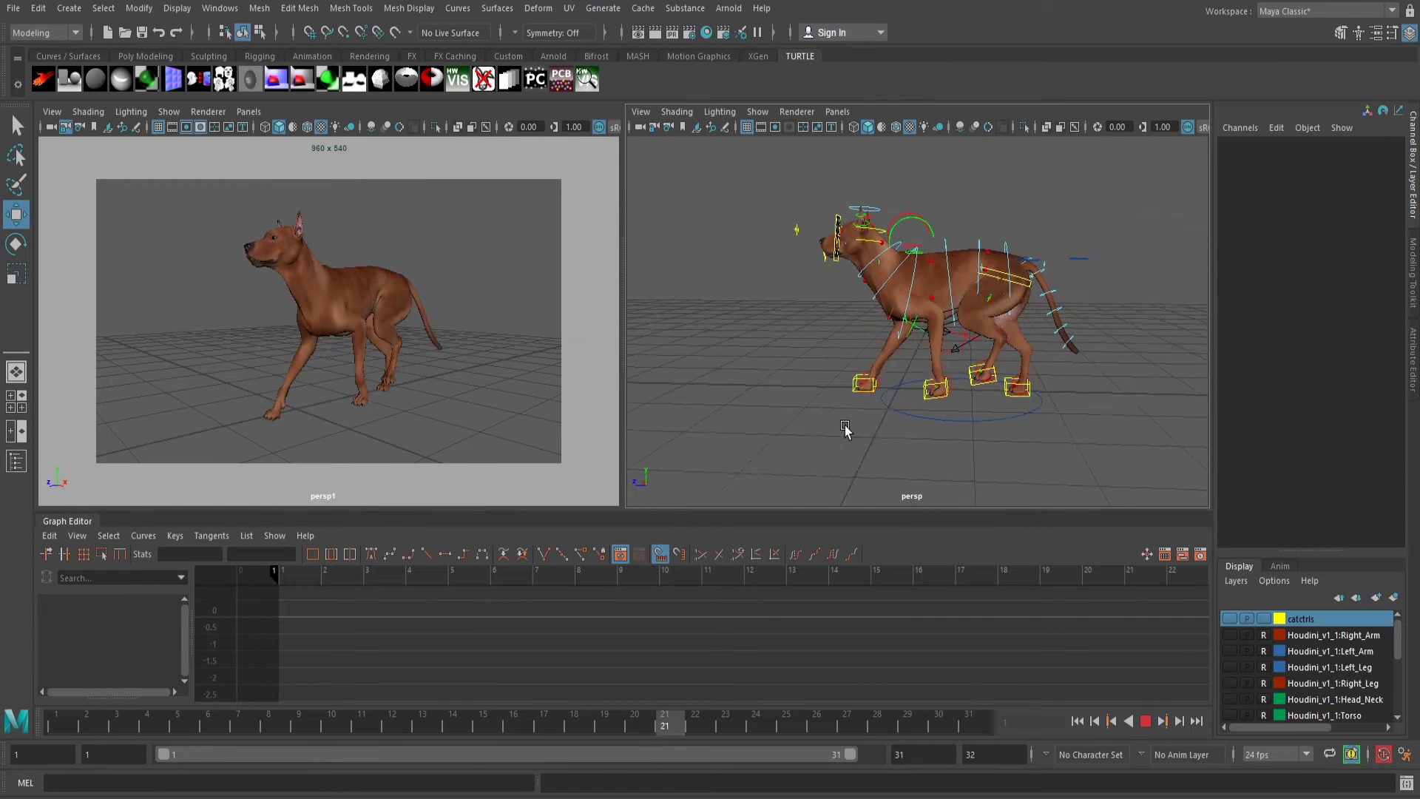
Select the controls of all four paws
{"action": "left_click_drag", "start_coordinate": [982, 429], "coordinate": [822, 500], "text": "alt"}
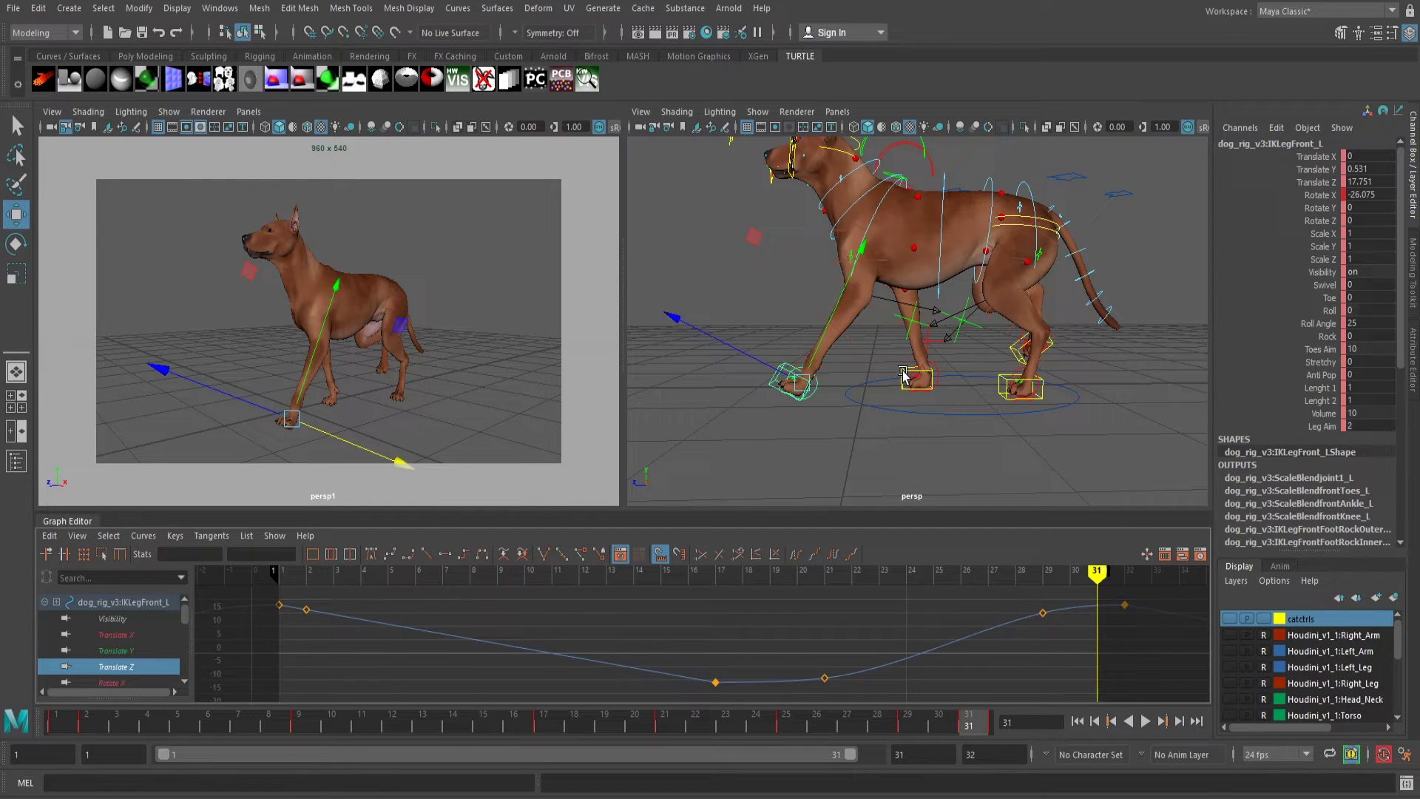
{"action": "left_click", "coordinate": [902, 371], "text": "shift"}
{"action": "left_click", "coordinate": [1000, 378], "text": "shift"}
{"action": "left_click", "coordinate": [1010, 346], "text": "shift"}
Display the Translate Z curves of the selected paws together
{"action": "left_click", "coordinate": [123, 666]}
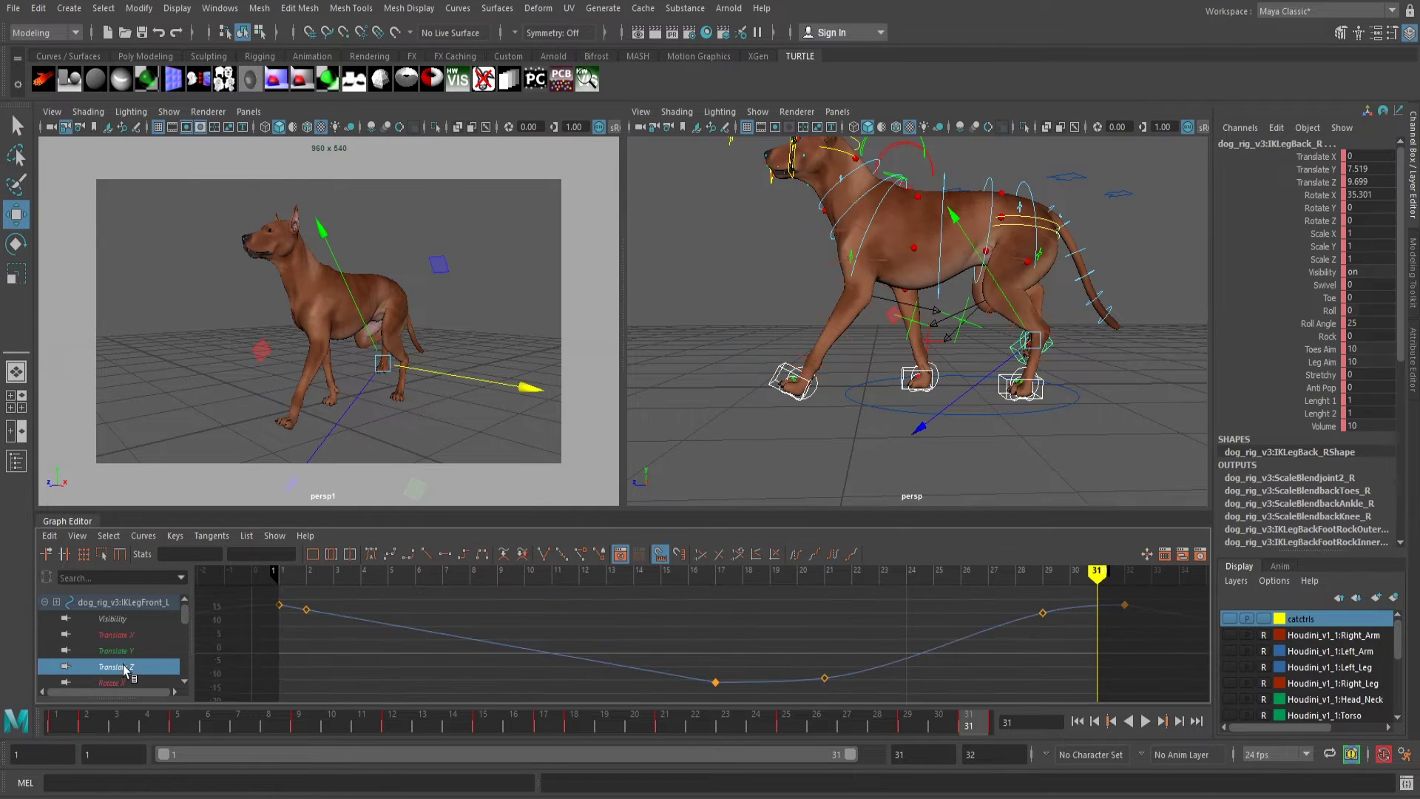
{"action": "left_click", "coordinate": [128, 649], "text": "shift"}
{"action": "key", "text": "ctrl+z"}
{"action": "left_click", "coordinate": [148, 650]}
{"action": "scroll", "coordinate": [141, 654], "scroll_direction": "up", "scroll_amount": 8}
{"action": "left_click", "coordinate": [130, 661], "text": "ctrl"}
{"action": "scroll", "coordinate": [130, 660], "scroll_direction": "down", "scroll_amount": 16}
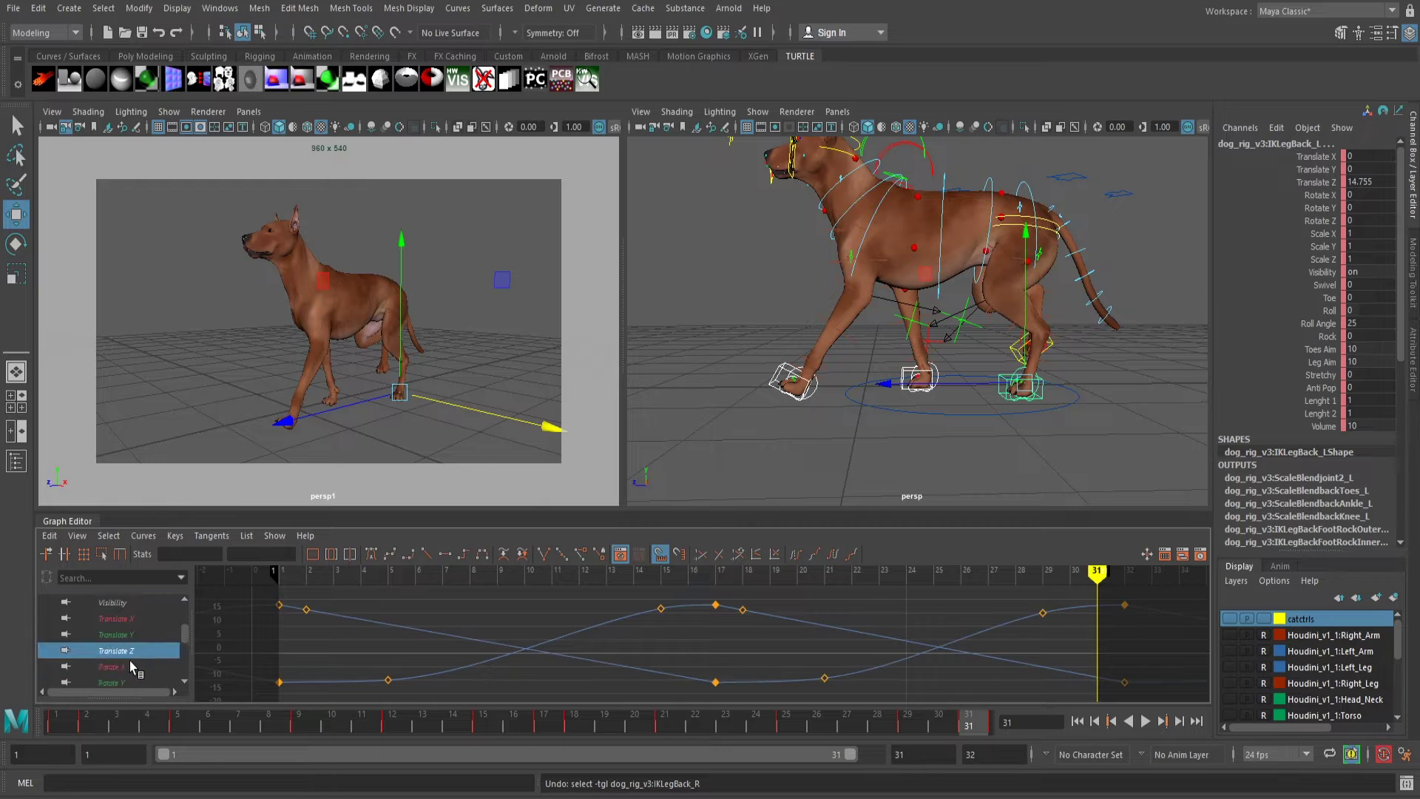
{"action": "left_click", "coordinate": [118, 636], "text": "ctrl"}
{"action": "scroll", "coordinate": [126, 647], "scroll_direction": "down", "scroll_amount": 3}
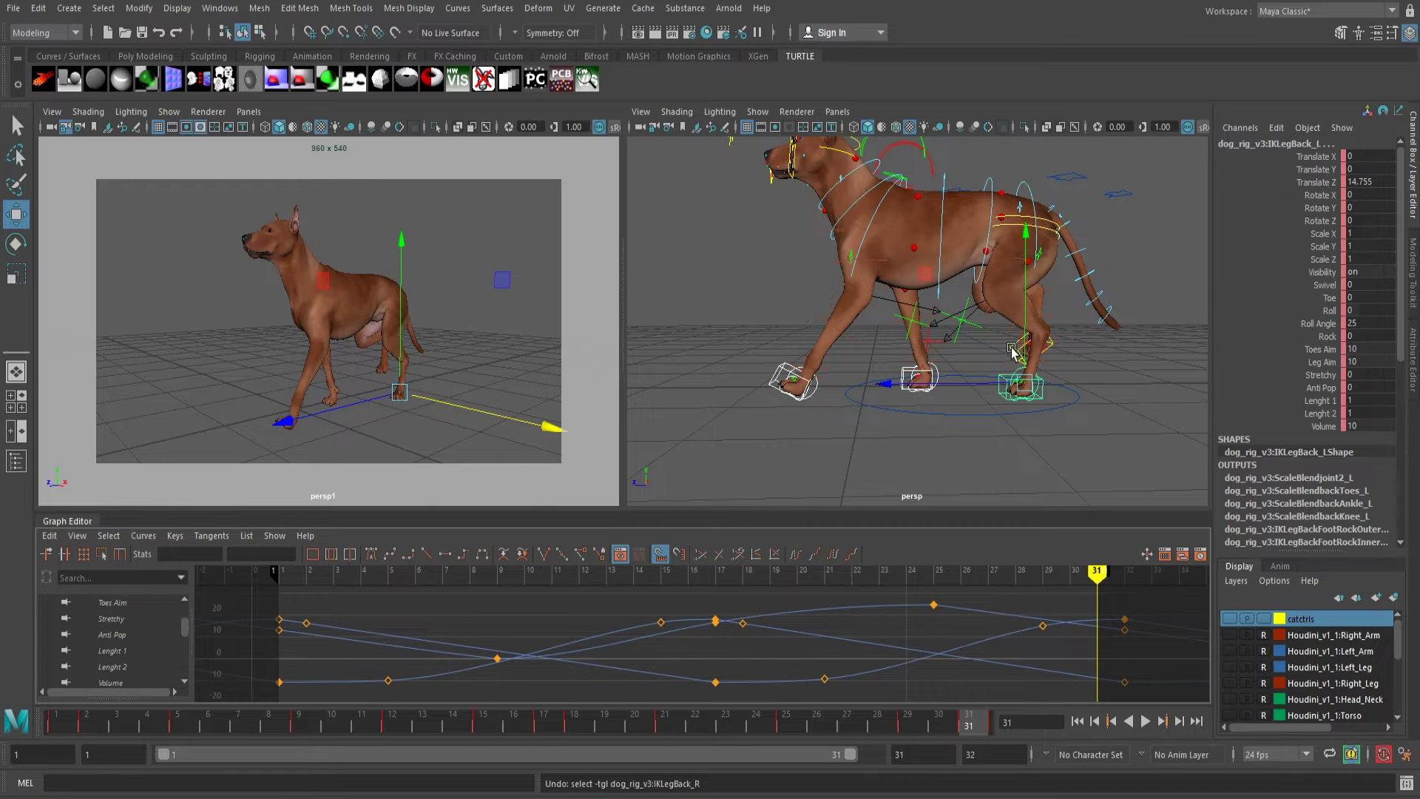
Add the right back paw to the selection and display the Translate Z curves of all four paws together
{"action": "left_click", "coordinate": [1011, 352], "text": "shift"}
{"action": "scroll", "coordinate": [131, 654], "scroll_direction": "down", "scroll_amount": 2}
{"action": "left_click", "coordinate": [126, 651]}
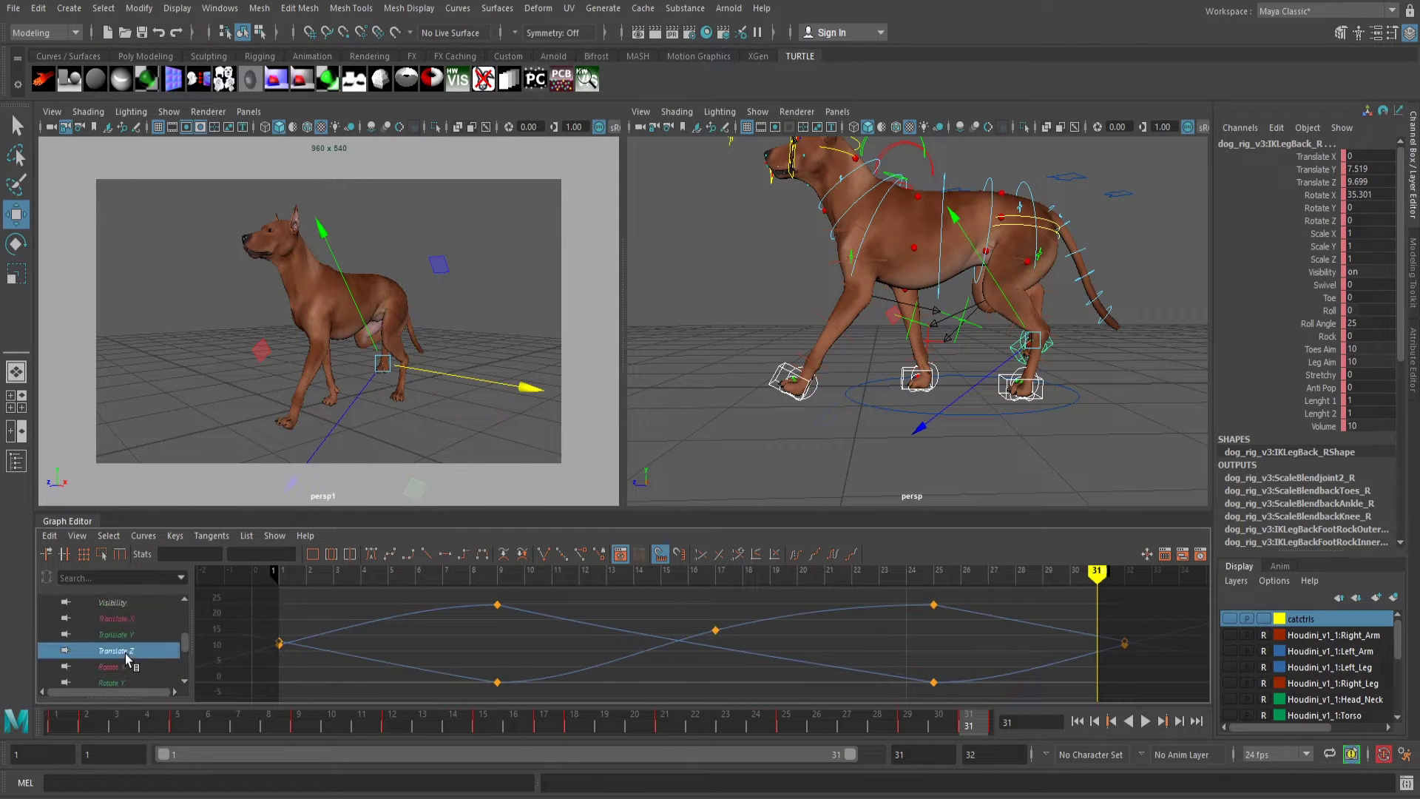
{"action": "scroll", "coordinate": [125, 660], "scroll_direction": "up", "scroll_amount": 7}
{"action": "left_click", "coordinate": [126, 660], "text": "ctrl"}
{"action": "scroll", "coordinate": [803, 670], "scroll_direction": "down", "scroll_amount": 4}
Shorten the stride by scaling down the Translate Z keys of all four paws, and play back the walk
{"action": "left_click_drag", "start_coordinate": [912, 596], "coordinate": [490, 707]}
{"action": "key", "text": "r"}
{"action": "middle_click_drag", "start_coordinate": [712, 638], "coordinate": [711, 666], "text": "shift"}
{"action": "left_click", "coordinate": [69, 724]}
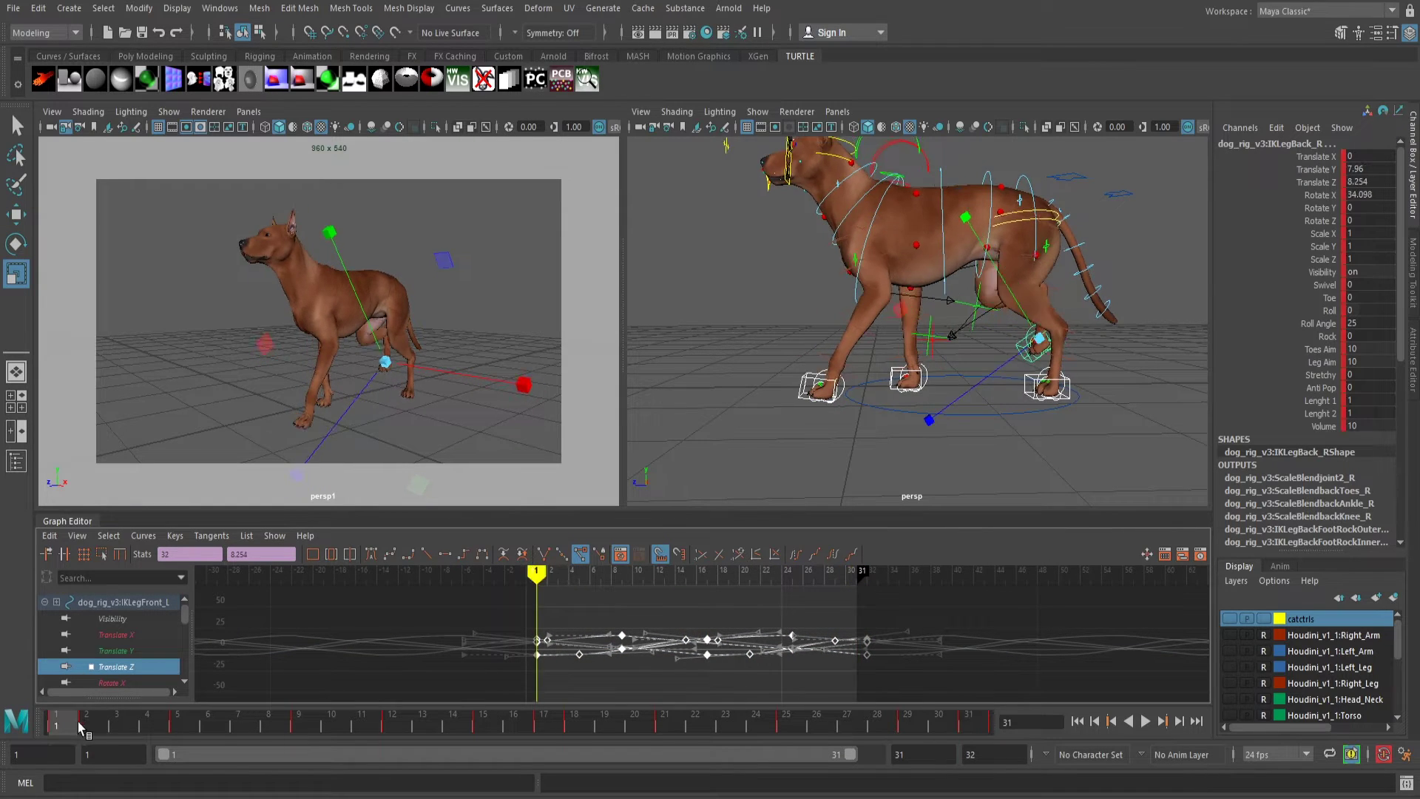
{"action": "key", "text": "alt+v"}
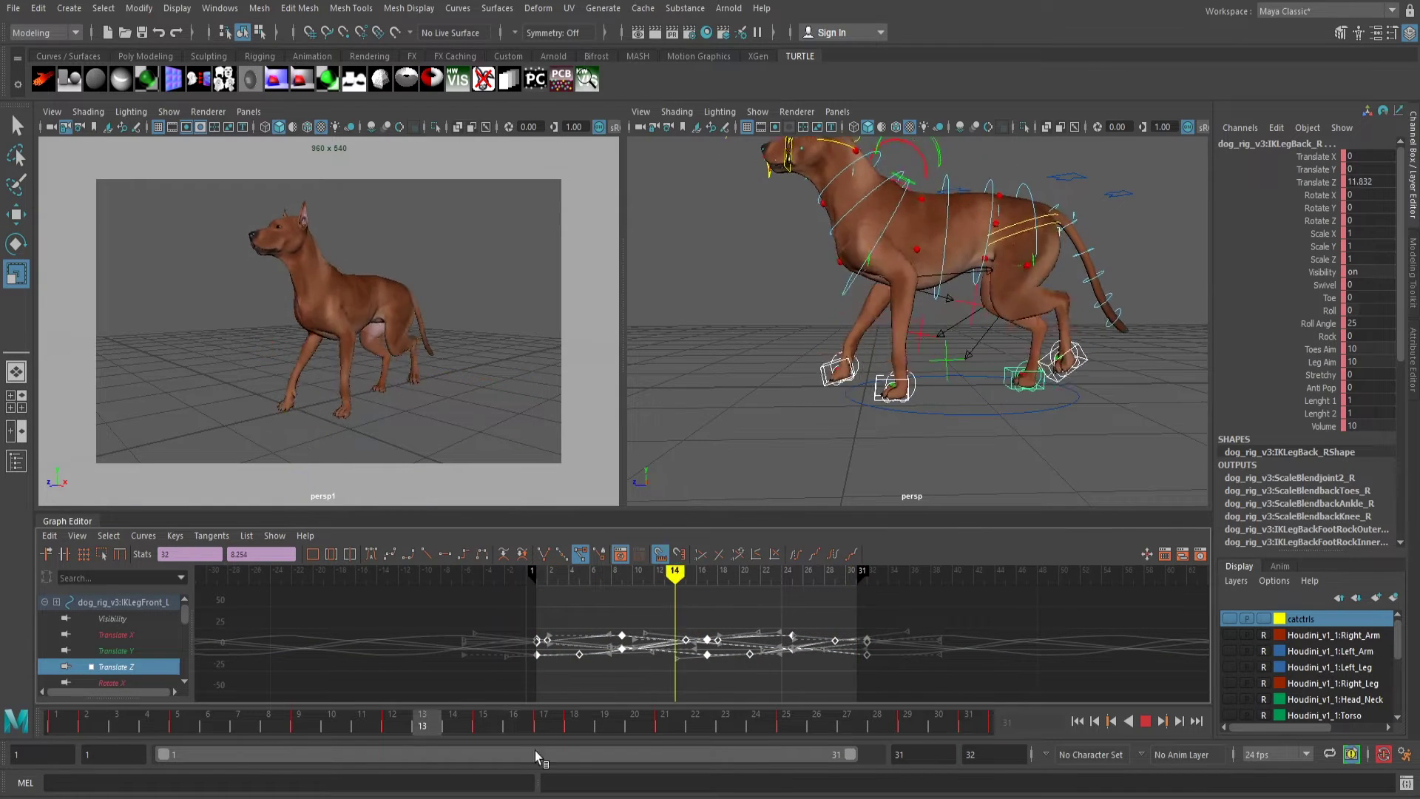
{"action": "left_click", "coordinate": [1145, 722]}
Examine the root control's Translate Y curve and play back the walk to judge the body's vertical motion
{"action": "left_click", "coordinate": [1027, 212]}
{"action": "left_click", "coordinate": [118, 650]}
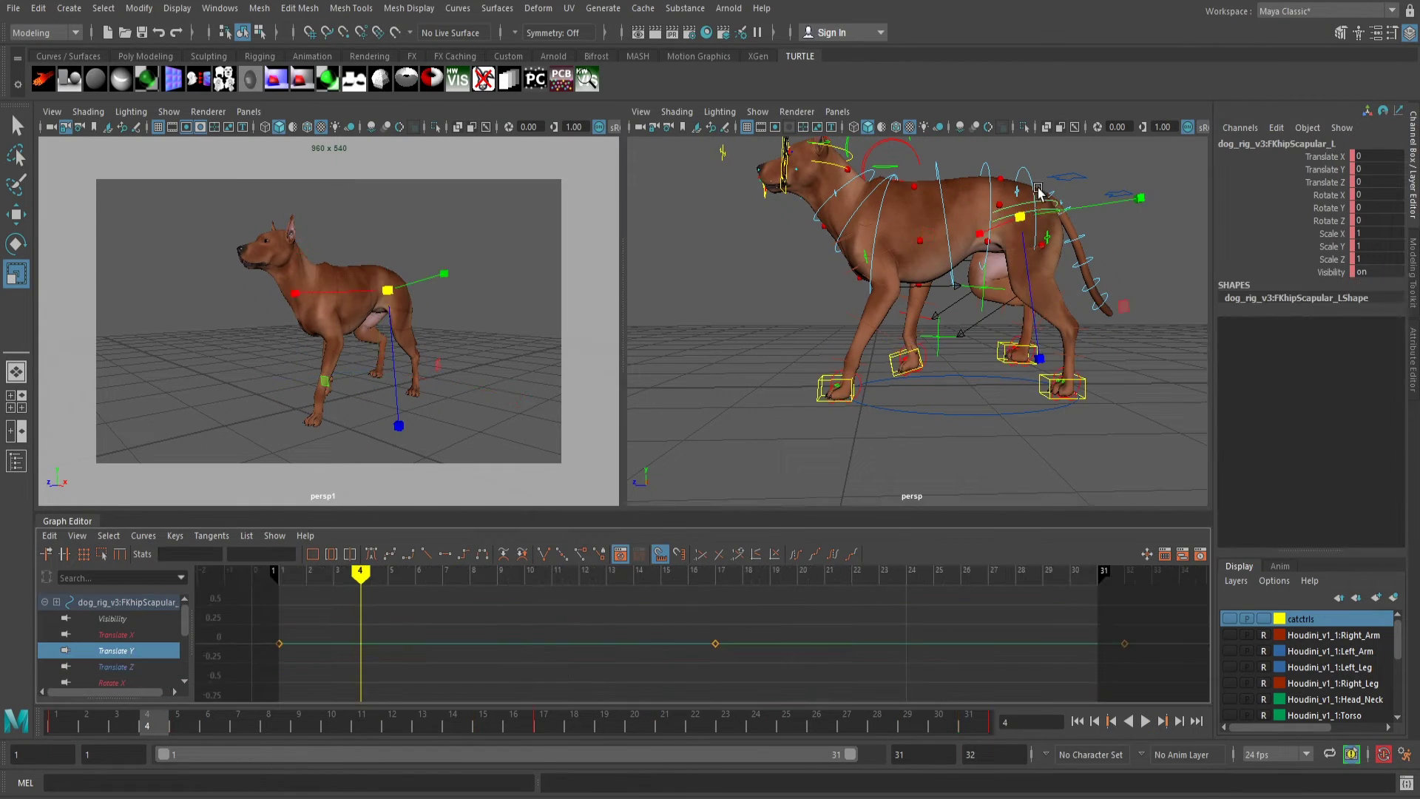
{"action": "left_click_drag", "start_coordinate": [1043, 222], "coordinate": [935, 290], "text": "alt"}
{"action": "left_click", "coordinate": [930, 213]}
{"action": "left_click_drag", "start_coordinate": [930, 214], "coordinate": [1043, 163], "text": "alt"}
{"action": "left_click", "coordinate": [118, 635]}
{"action": "scroll", "coordinate": [642, 652], "scroll_direction": "down", "scroll_amount": 6}
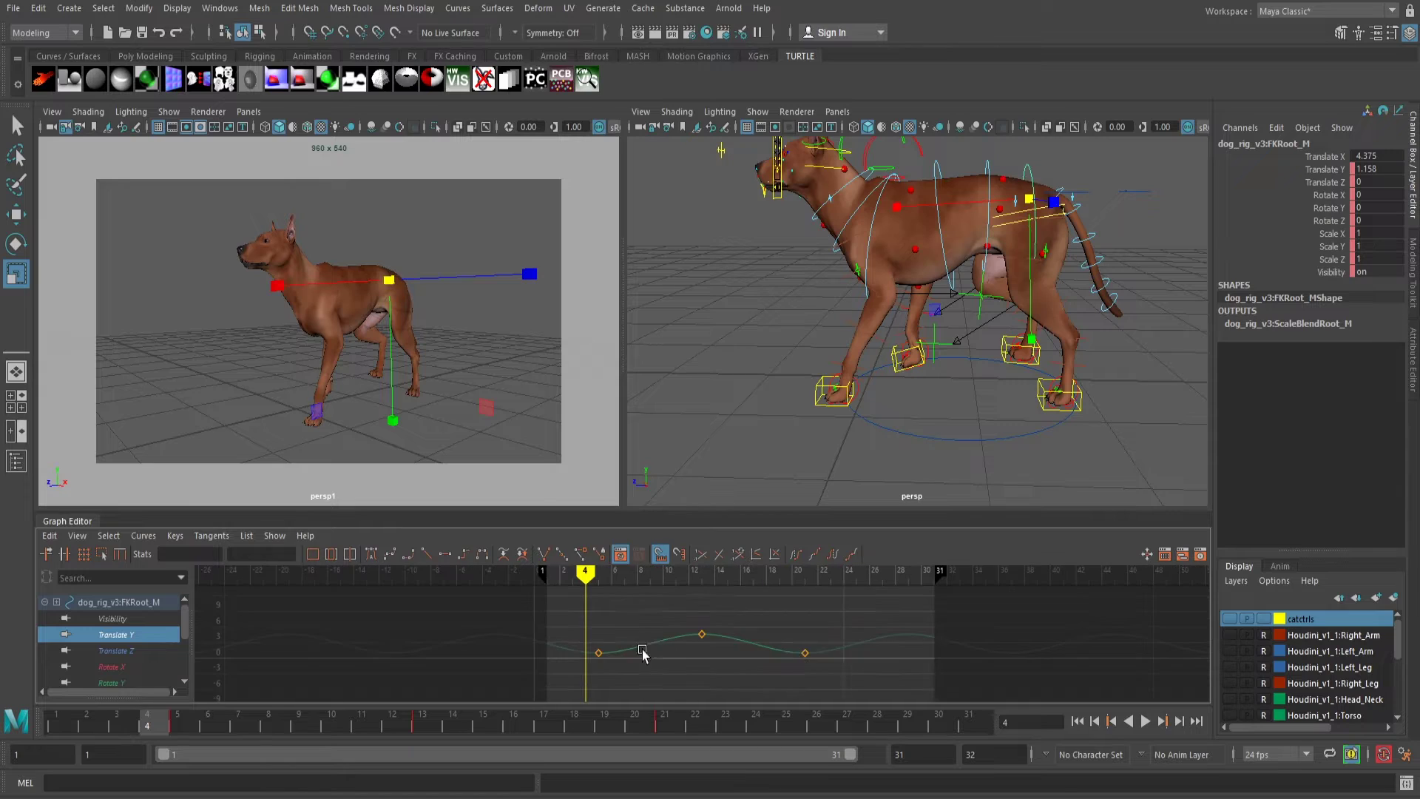
{"action": "left_click", "coordinate": [1145, 722]}
{"action": "left_click_drag", "start_coordinate": [985, 448], "coordinate": [975, 430], "text": "alt"}
{"action": "left_click", "coordinate": [1146, 721]}
Scale down the Rotate Z keys of the second spine and chest controls together and play back the walk
{"action": "left_click", "coordinate": [875, 247]}
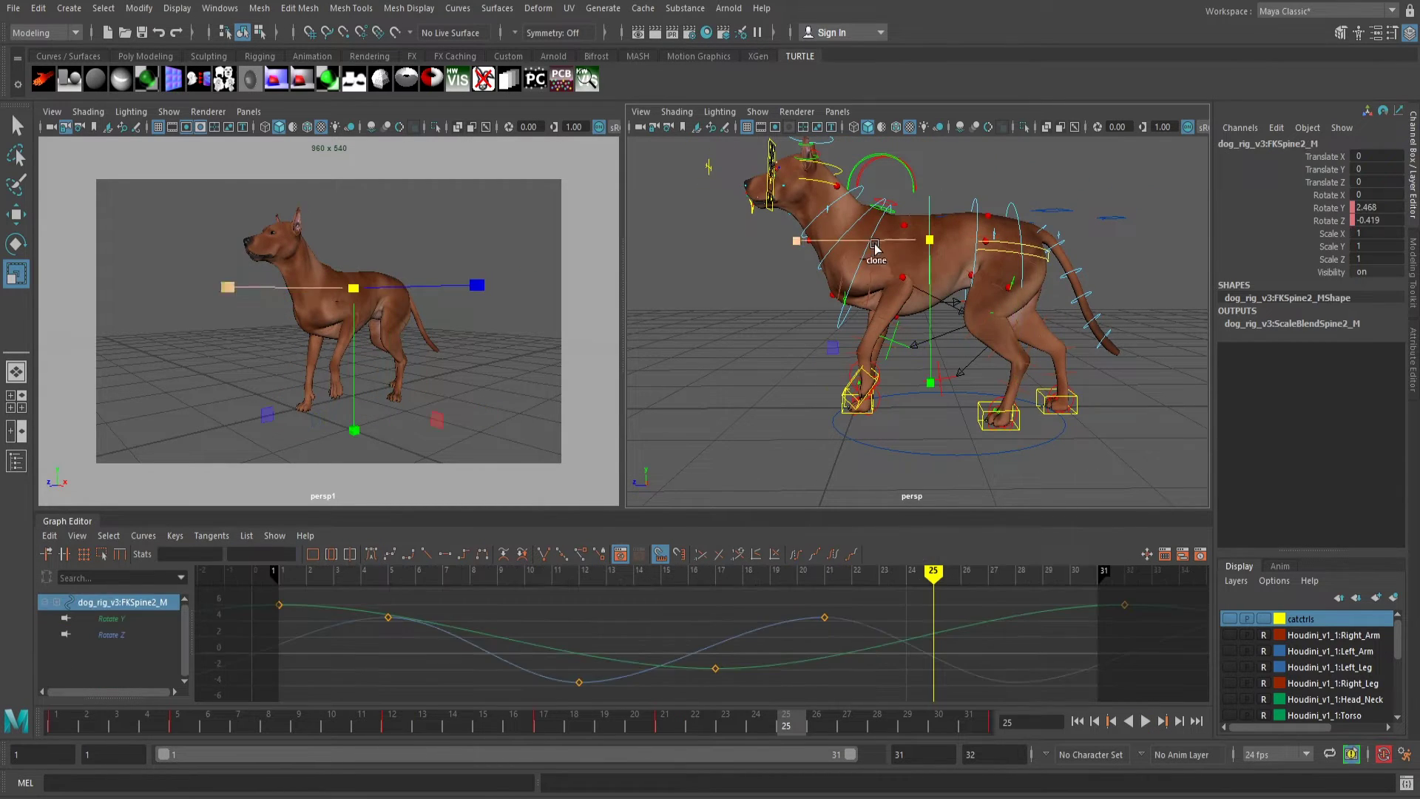
{"action": "left_click", "coordinate": [111, 636]}
{"action": "scroll", "coordinate": [112, 637], "scroll_direction": "down", "scroll_amount": 3}
{"action": "left_click", "coordinate": [116, 637], "text": "ctrl"}
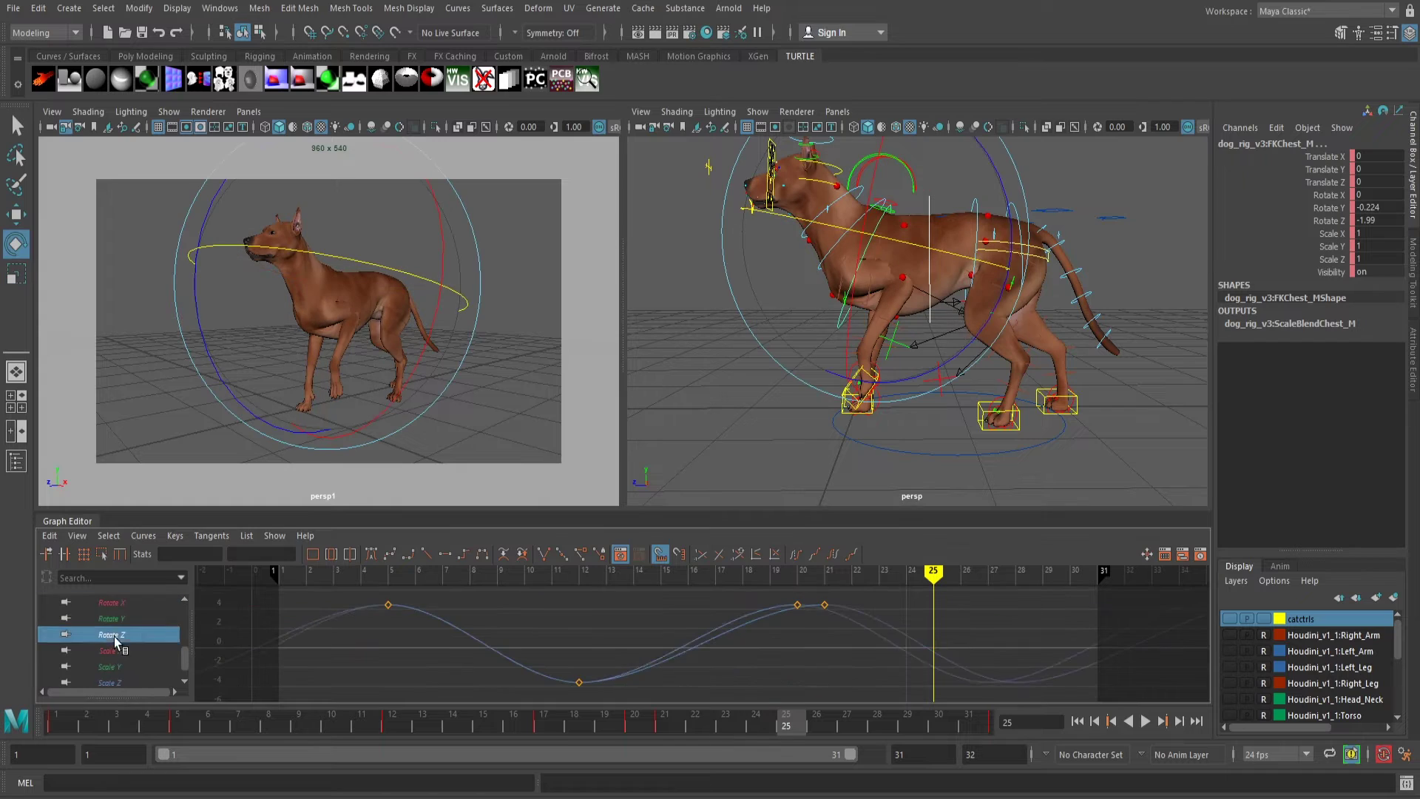
{"action": "key", "text": "f"}
{"action": "scroll", "coordinate": [616, 655], "scroll_direction": "down", "scroll_amount": 6}
{"action": "left_click_drag", "start_coordinate": [575, 619], "coordinate": [817, 667]}
{"action": "key", "text": "r"}
{"action": "middle_click_drag", "start_coordinate": [779, 655], "coordinate": [778, 673]}
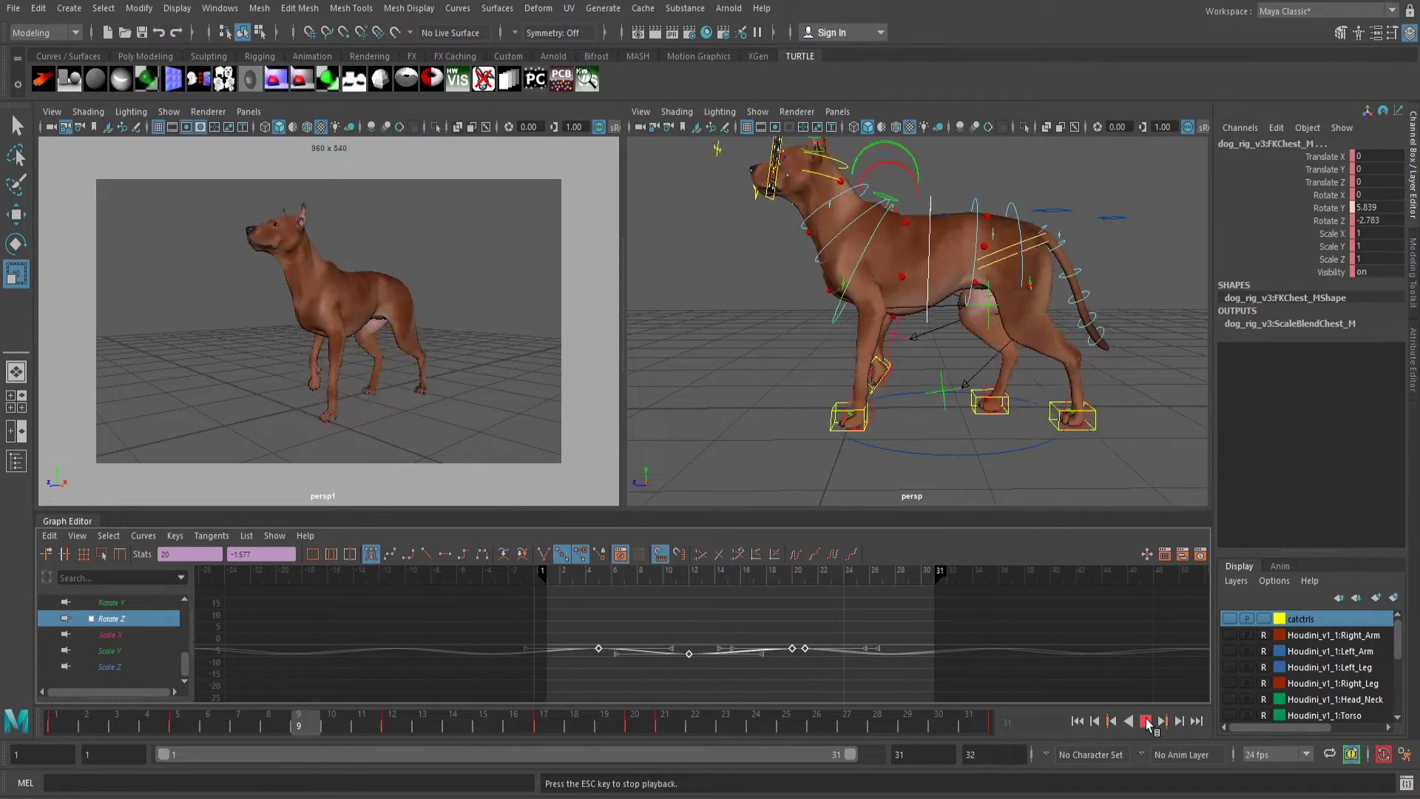
{"action": "left_click", "coordinate": [1145, 720]}
Select both neck controls and display their Rotate Z curves together
{"action": "left_click", "coordinate": [850, 223]}
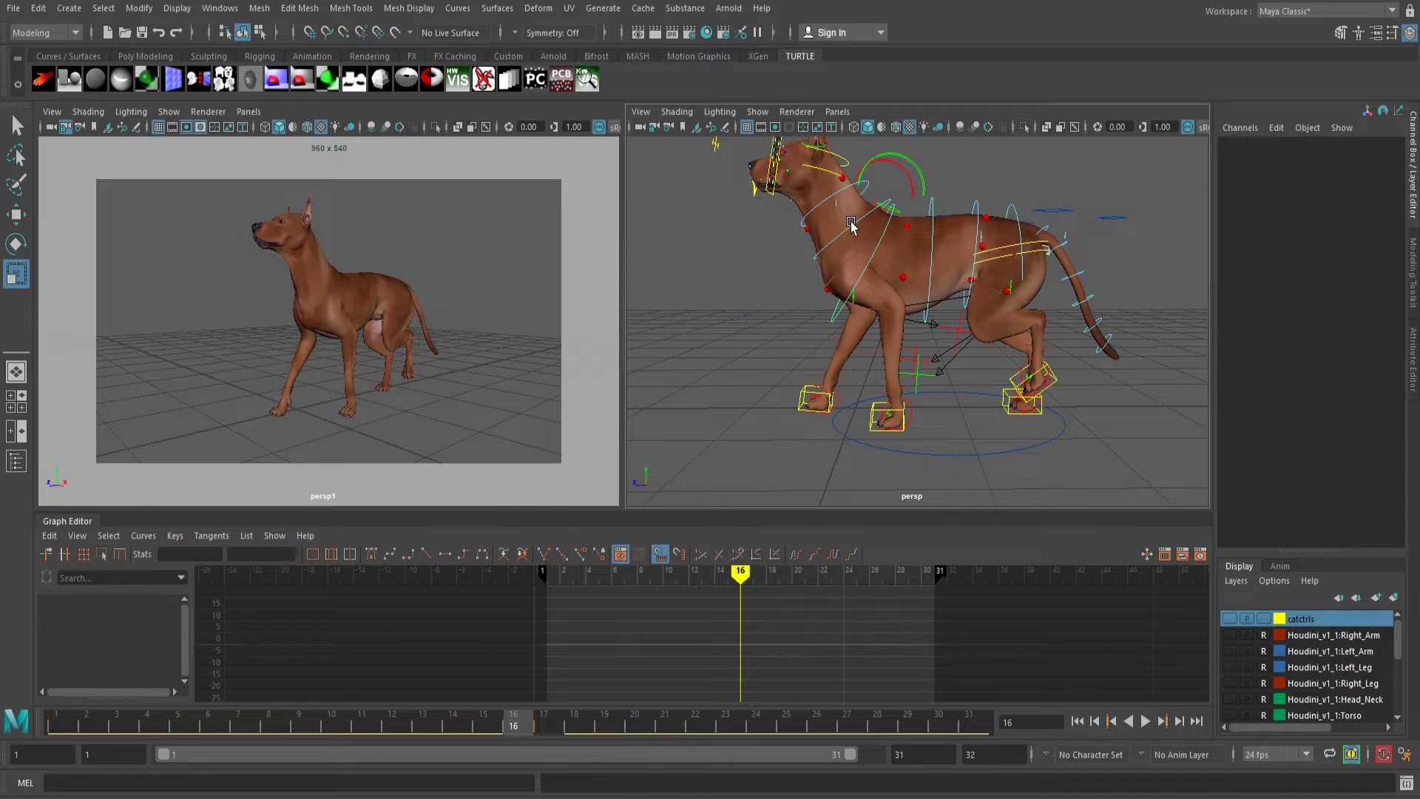
{"action": "left_click", "coordinate": [849, 226]}
{"action": "left_click", "coordinate": [834, 201], "text": "shift"}
{"action": "left_click", "coordinate": [121, 665]}
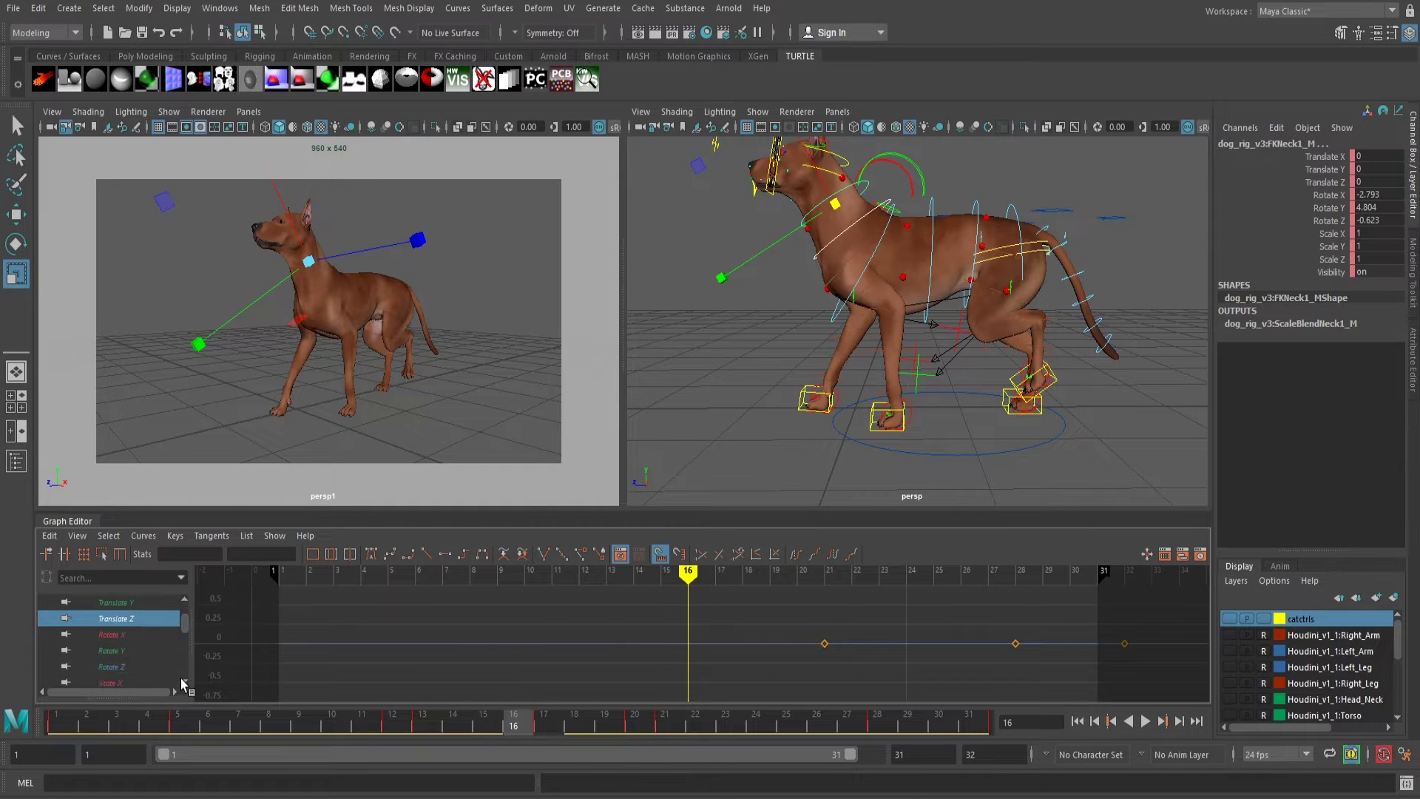
{"action": "left_click", "coordinate": [119, 666]}
{"action": "scroll", "coordinate": [121, 651], "scroll_direction": "down", "scroll_amount": 5}
{"action": "left_click", "coordinate": [121, 623], "text": "ctrl"}
Scale down the Rotate Z keys of both neck controls and play back the walk
{"action": "left_click_drag", "start_coordinate": [326, 594], "coordinate": [871, 713]}
{"action": "middle_click_drag", "start_coordinate": [684, 639], "coordinate": [684, 692]}
{"action": "left_click", "coordinate": [65, 716]}
{"action": "key", "text": "alt+v"}
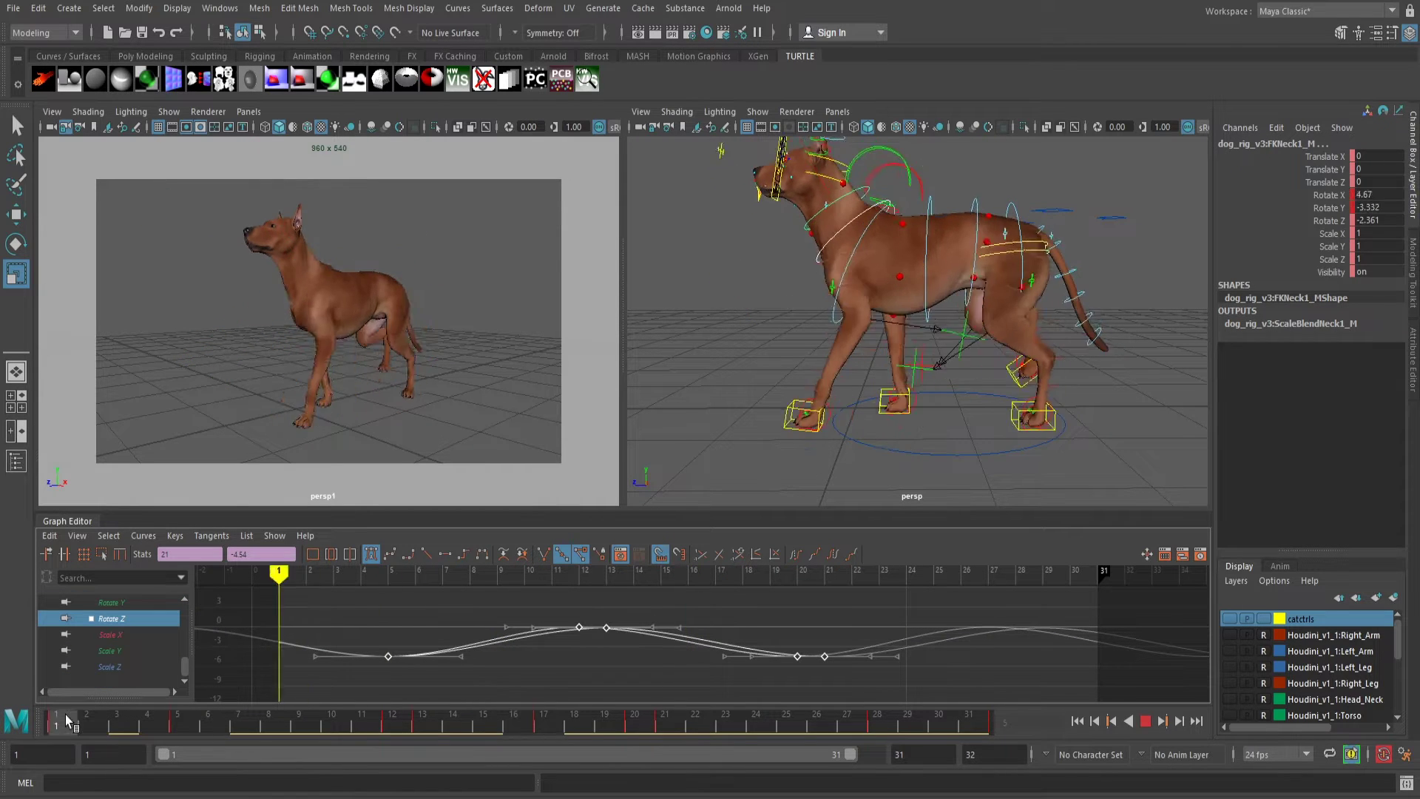
{"action": "left_click", "coordinate": [1146, 726]}
Scale the hip swinger's Rotate Y keys and scrub through the walk from above
{"action": "left_click_drag", "start_coordinate": [1080, 296], "coordinate": [962, 390], "text": "alt"}
{"action": "left_click", "coordinate": [959, 390]}
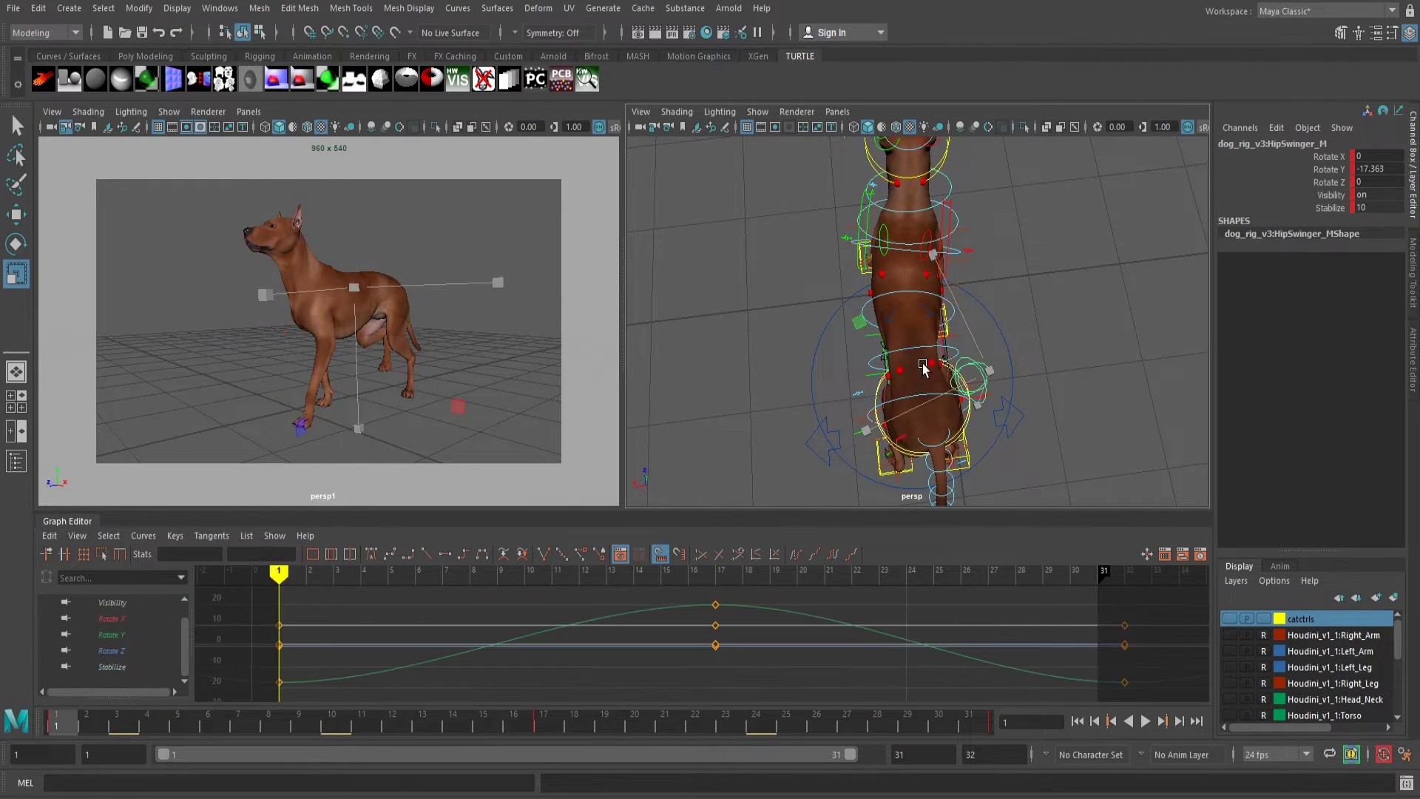
{"action": "left_click", "coordinate": [152, 718]}
{"action": "left_click_drag", "start_coordinate": [263, 672], "coordinate": [293, 693]}
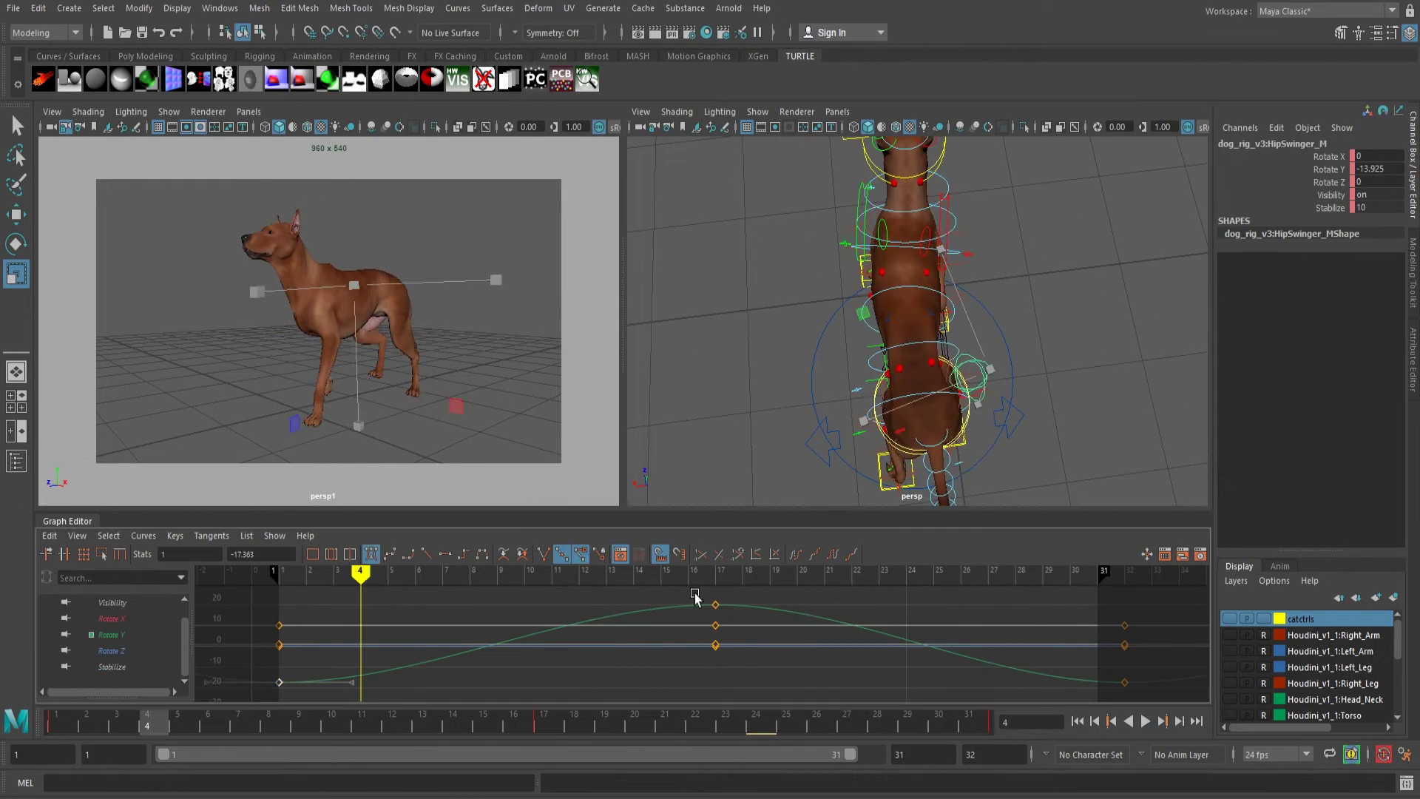
{"action": "key", "text": "ctrl+z"}
{"action": "middle_click_drag", "start_coordinate": [807, 648], "coordinate": [746, 641]}
{"action": "left_click_drag", "start_coordinate": [62, 727], "coordinate": [1184, 729]}
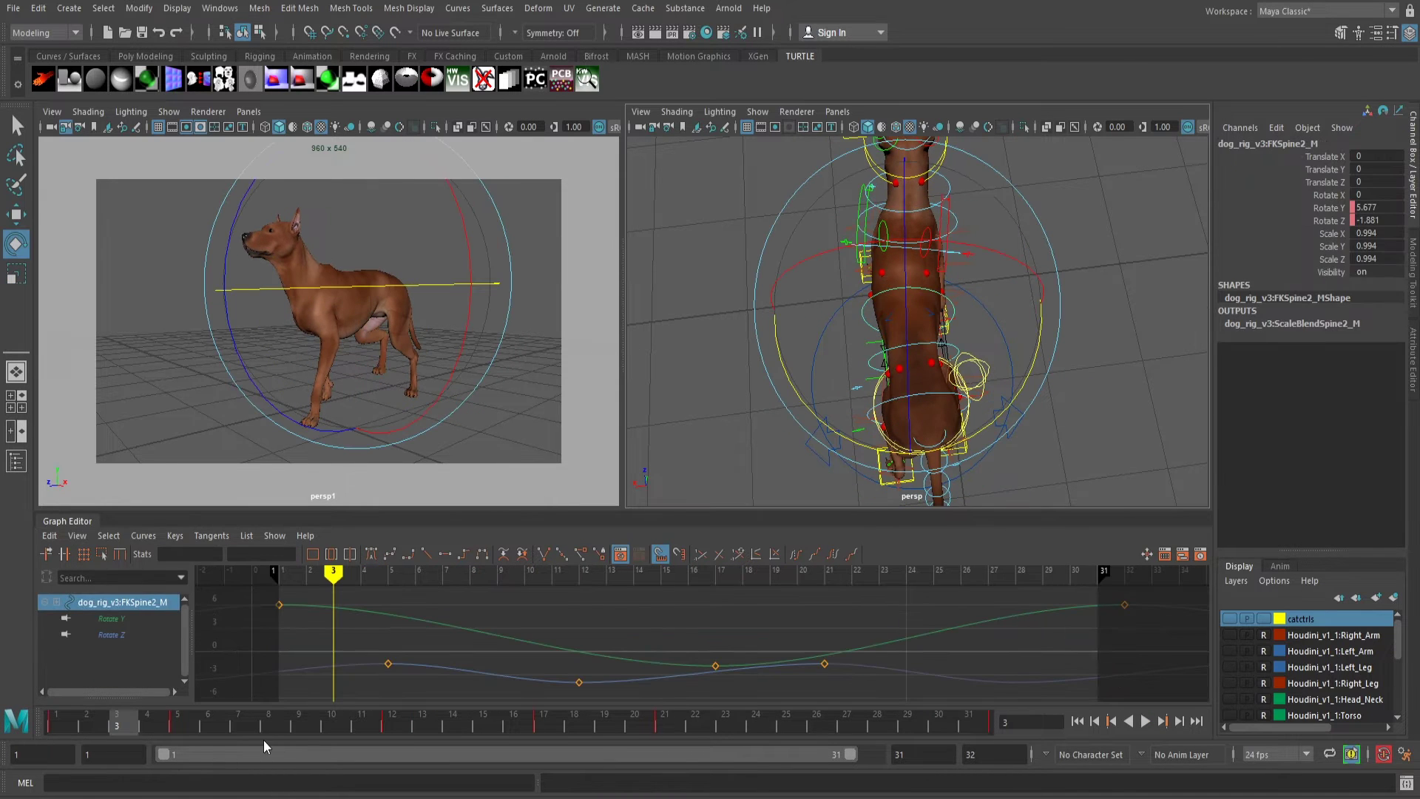
Scale down the second spine control's Rotate Y keys
{"action": "left_click", "coordinate": [116, 622]}
{"action": "left_click_drag", "start_coordinate": [851, 629], "coordinate": [892, 664]}
{"action": "key", "text": "r"}
{"action": "middle_click_drag", "start_coordinate": [660, 645], "coordinate": [679, 671]}
Scale down the chest control's Rotate Y keys at frames 1, 17 and 32
{"action": "left_click", "coordinate": [952, 258]}
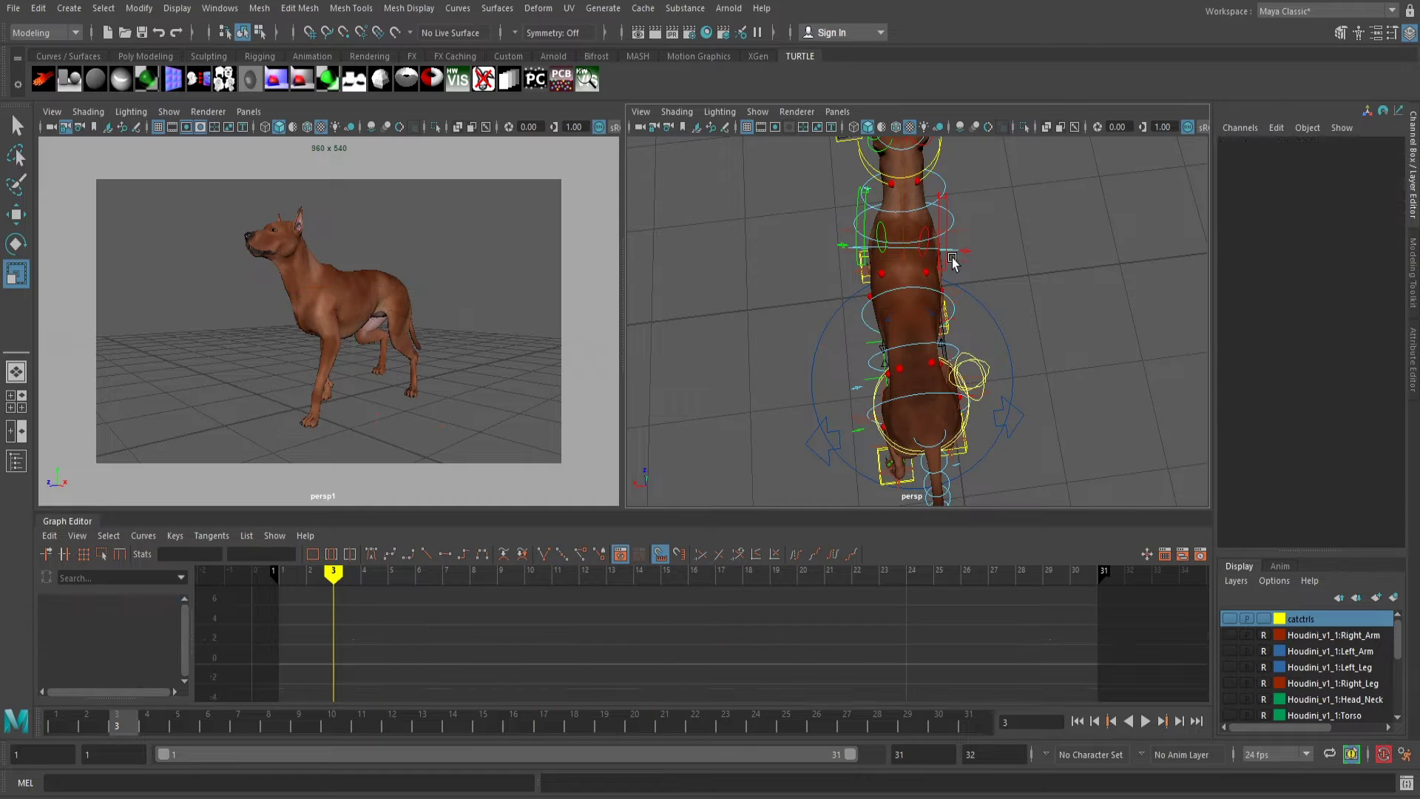
{"action": "left_click_drag", "start_coordinate": [259, 589], "coordinate": [295, 618]}
{"action": "left_click_drag", "start_coordinate": [699, 666], "coordinate": [732, 694], "text": "shift"}
{"action": "left_click_drag", "start_coordinate": [1108, 591], "coordinate": [1140, 618], "text": "shift"}
{"action": "middle_click_drag", "start_coordinate": [794, 636], "coordinate": [790, 653]}
{"action": "middle_click_drag", "start_coordinate": [789, 652], "coordinate": [789, 656]}
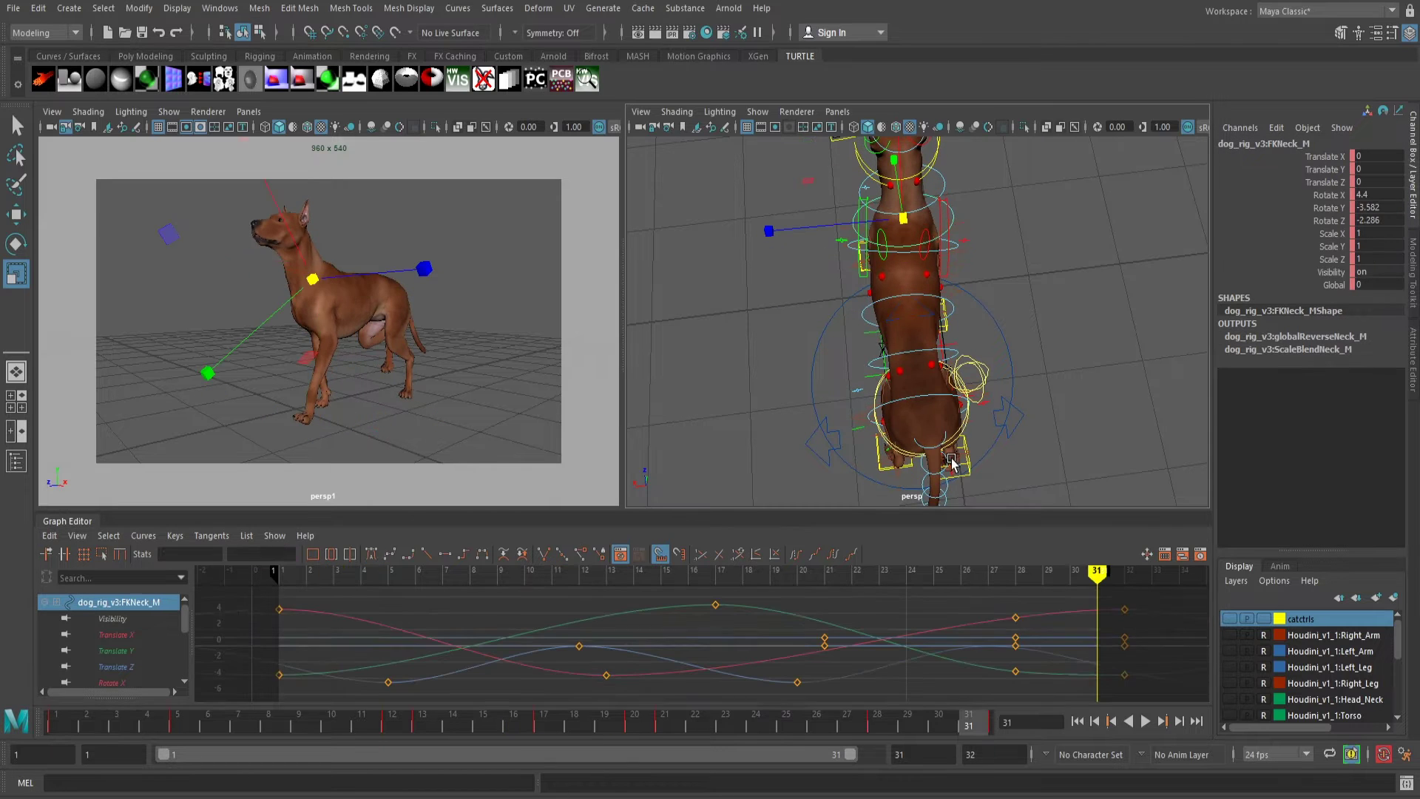
Scale down the Rotate Y keys of the lower and upper neck controls and play back the walk
{"action": "left_click_drag", "start_coordinate": [262, 660], "coordinate": [296, 689]}
{"action": "left_click_drag", "start_coordinate": [699, 596], "coordinate": [703, 603], "text": "shift"}
{"action": "key", "text": "Down"}
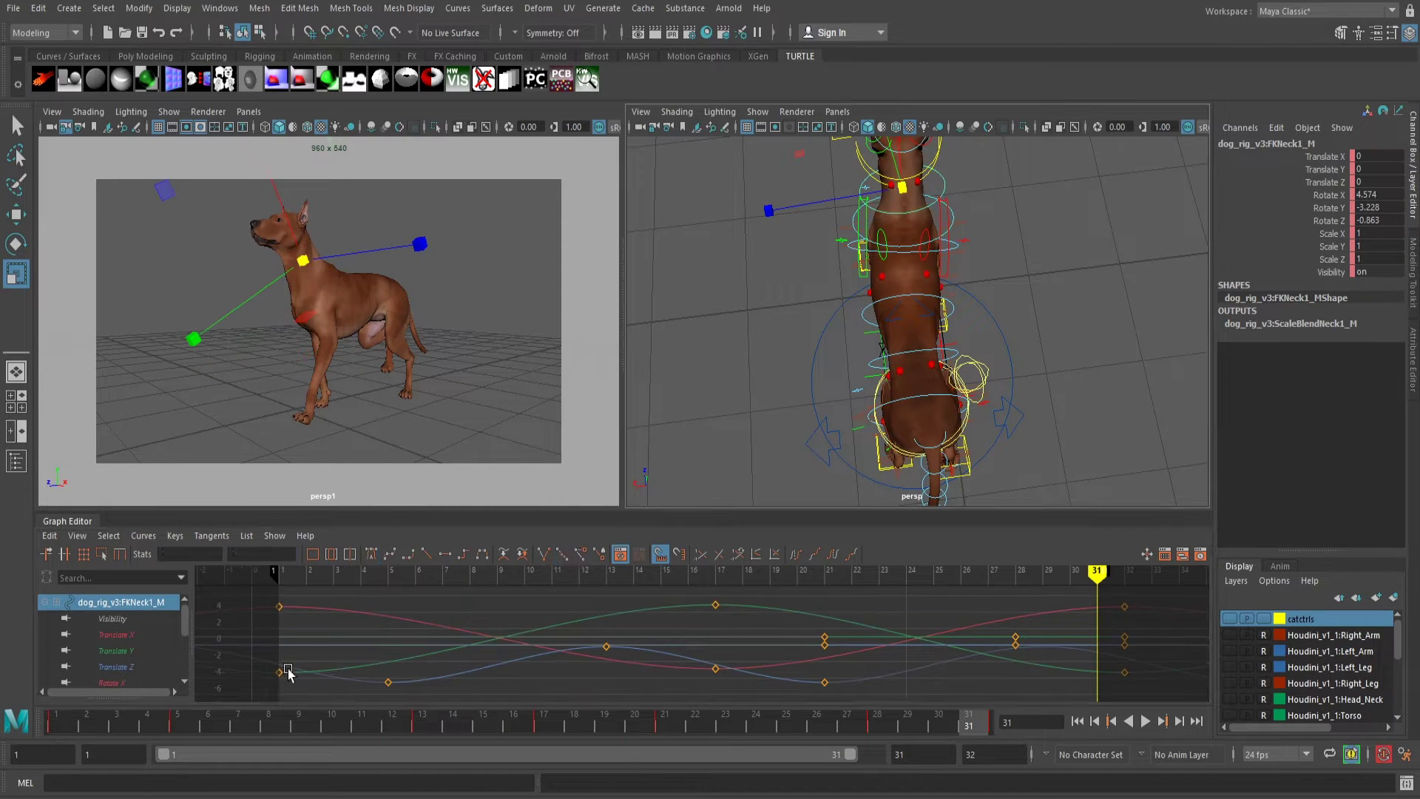
{"action": "left_click", "coordinate": [1146, 722]}
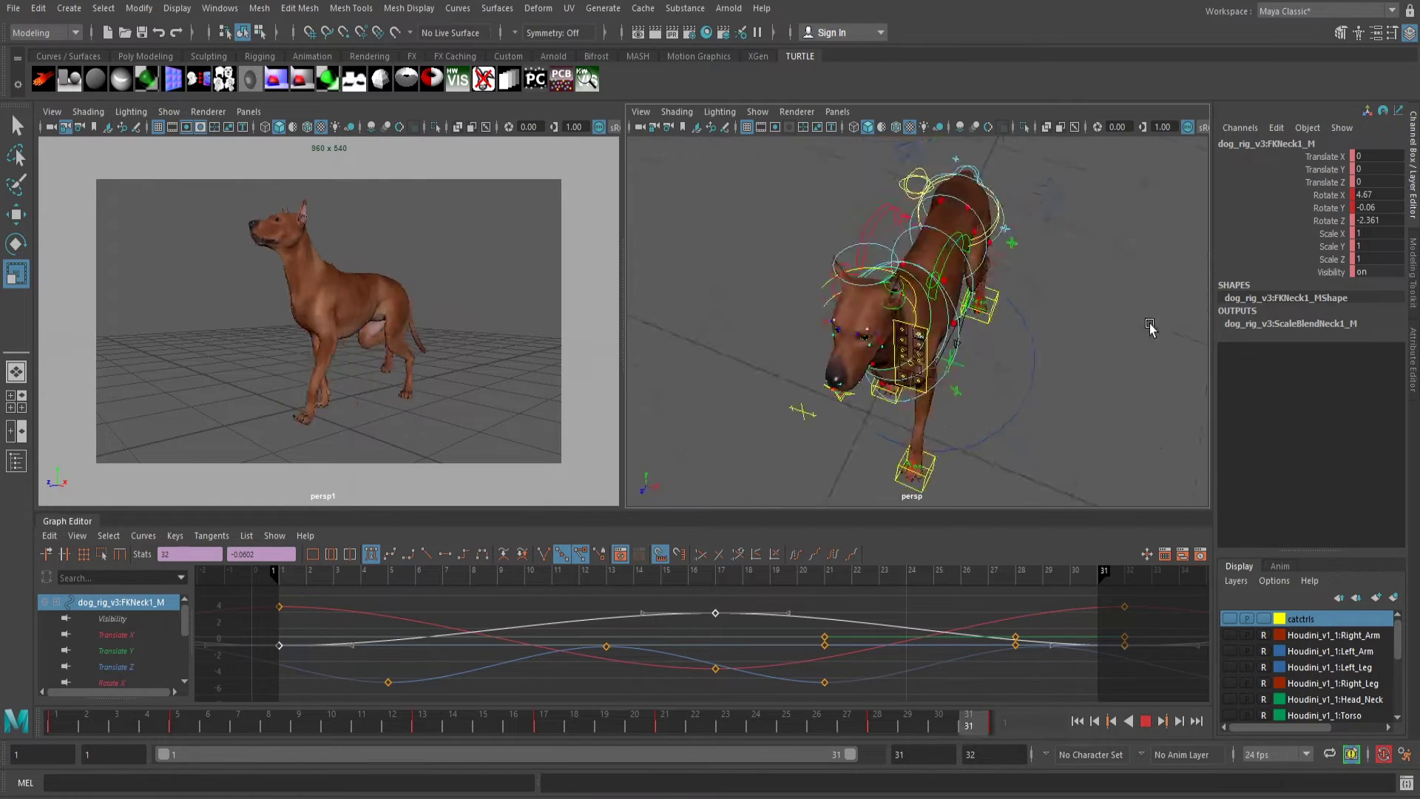
{"action": "left_click", "coordinate": [1146, 722]}
Scale down the neck controls' Rotate X keys, to 2.383 on the upper and 2.508 on the lower at frame 32, and play back
{"action": "key", "text": "e"}
{"action": "left_click", "coordinate": [280, 607]}
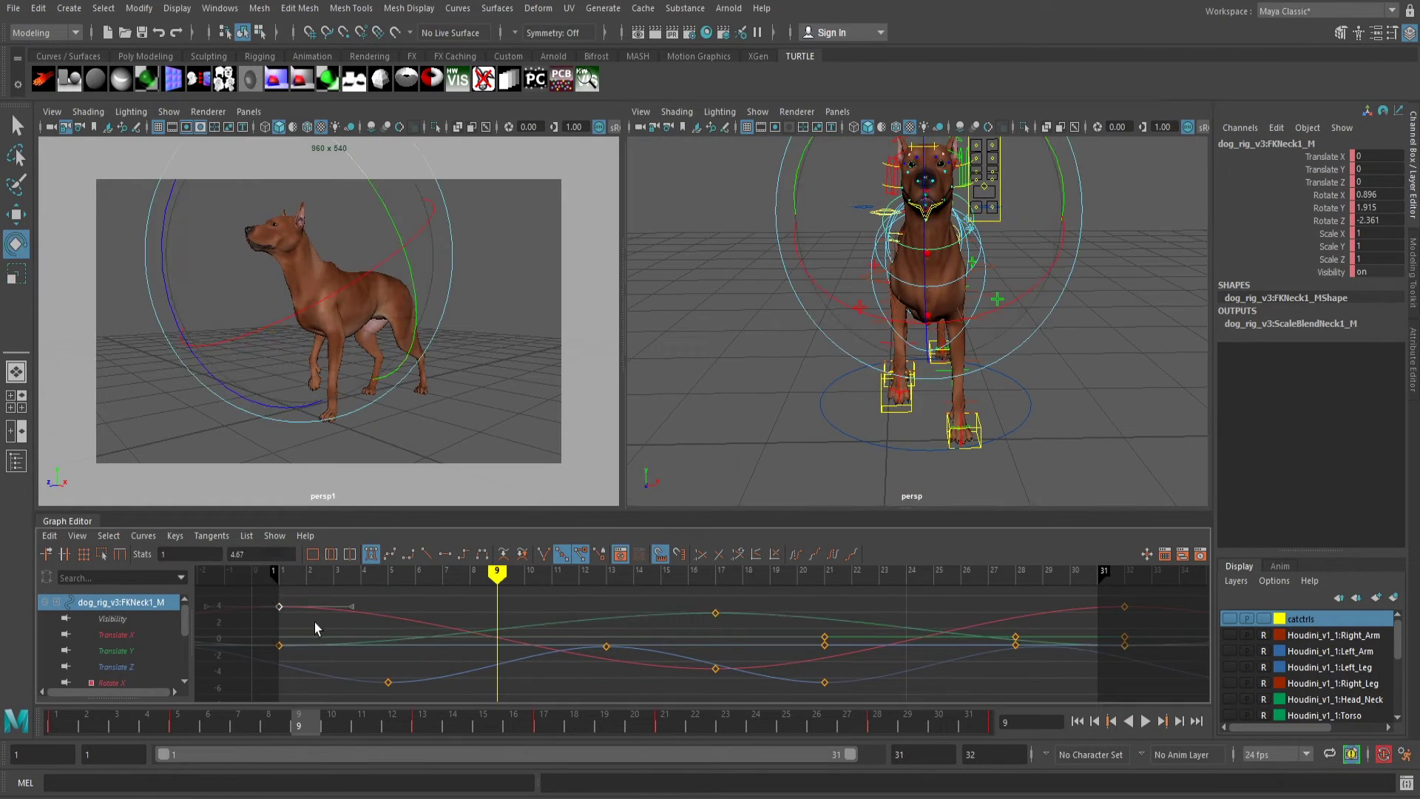
{"action": "key", "text": "ctrl+z"}
{"action": "key", "text": "r"}
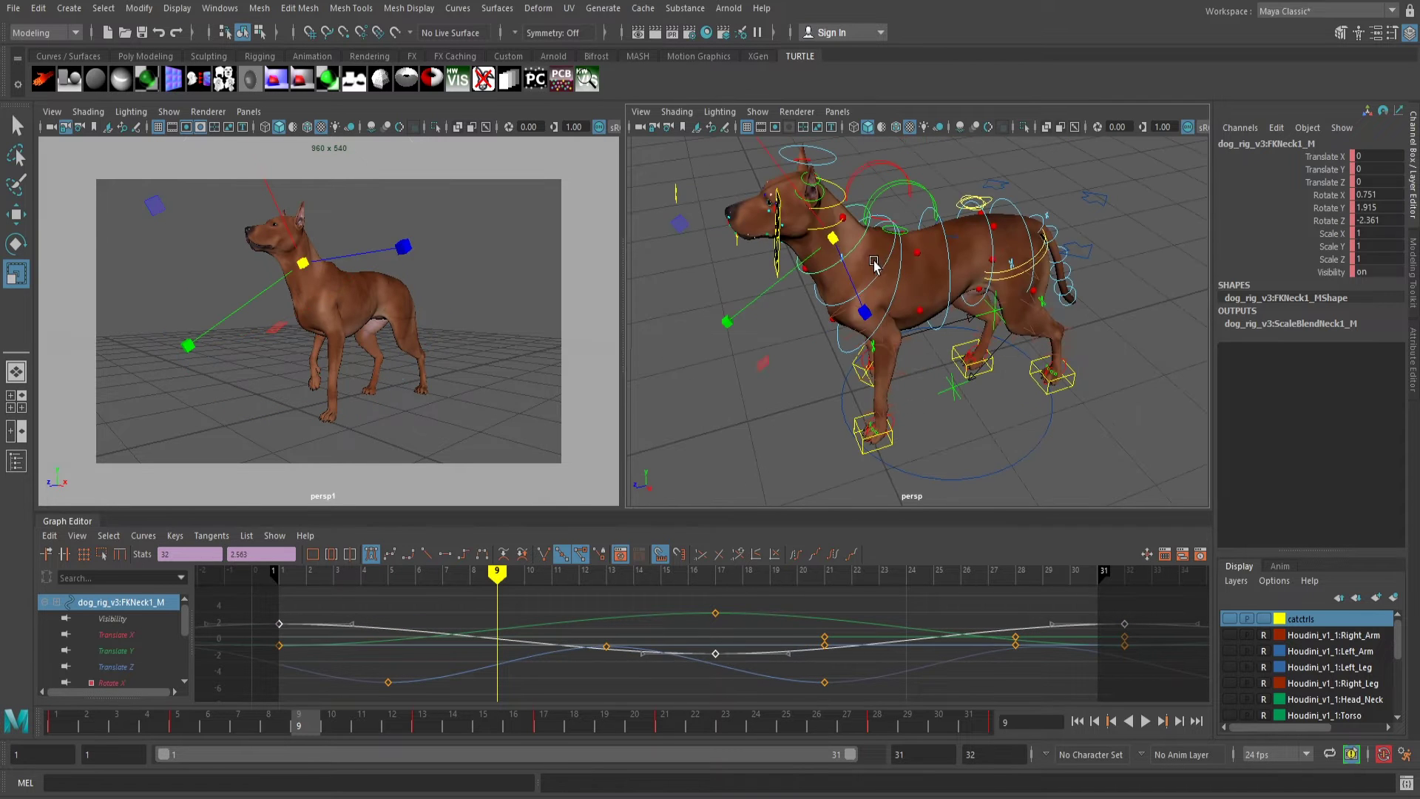
{"action": "left_click_drag", "start_coordinate": [273, 598], "coordinate": [295, 620]}
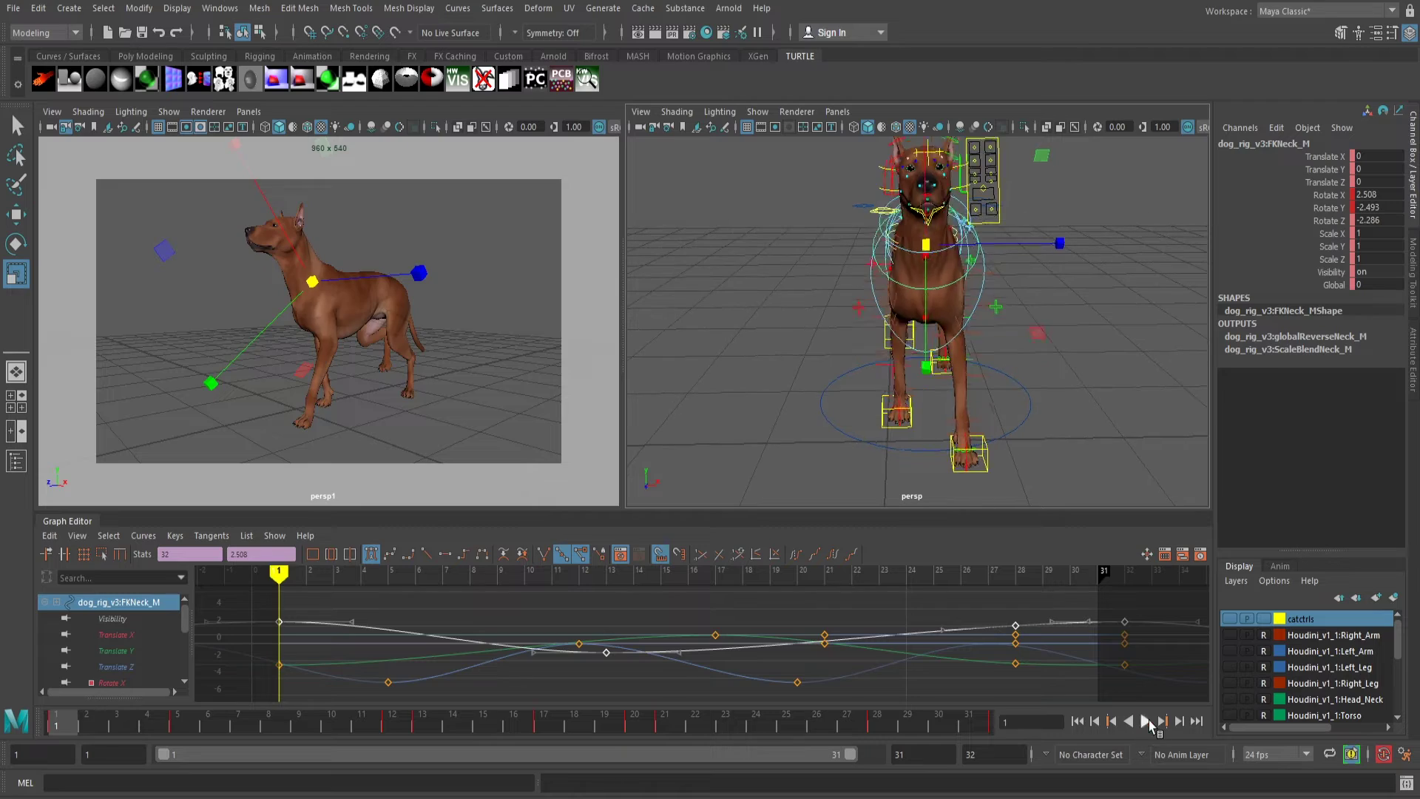
{"action": "left_click", "coordinate": [1146, 721]}
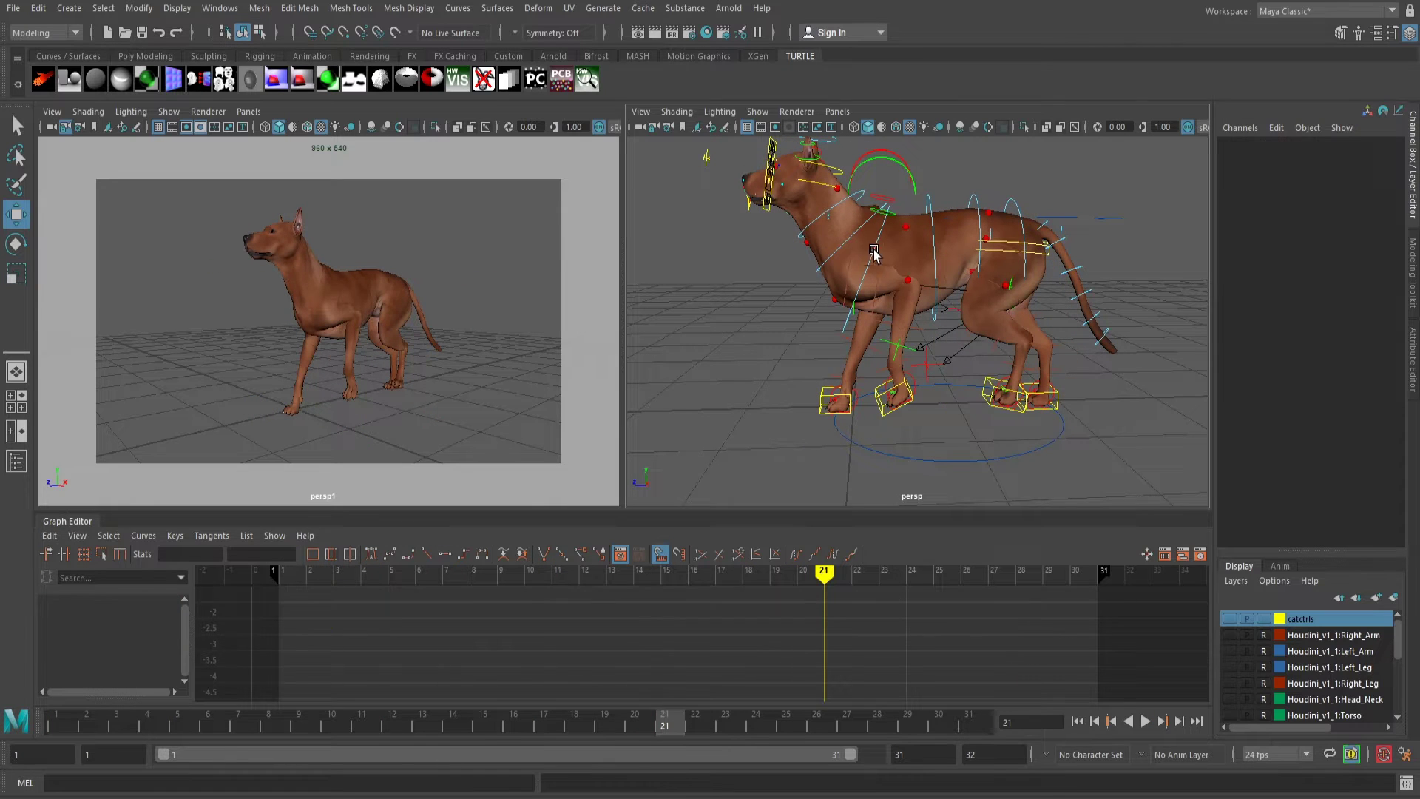
Scale down the chest control's Rotate Z keys and scrub through the frames
{"action": "left_click_drag", "start_coordinate": [550, 677], "coordinate": [588, 701]}
{"action": "key", "text": "f"}
{"action": "key", "text": "r"}
{"action": "middle_click_drag", "start_coordinate": [646, 650], "coordinate": [646, 673], "text": "shift"}
{"action": "left_click_drag", "start_coordinate": [209, 722], "coordinate": [393, 760]}
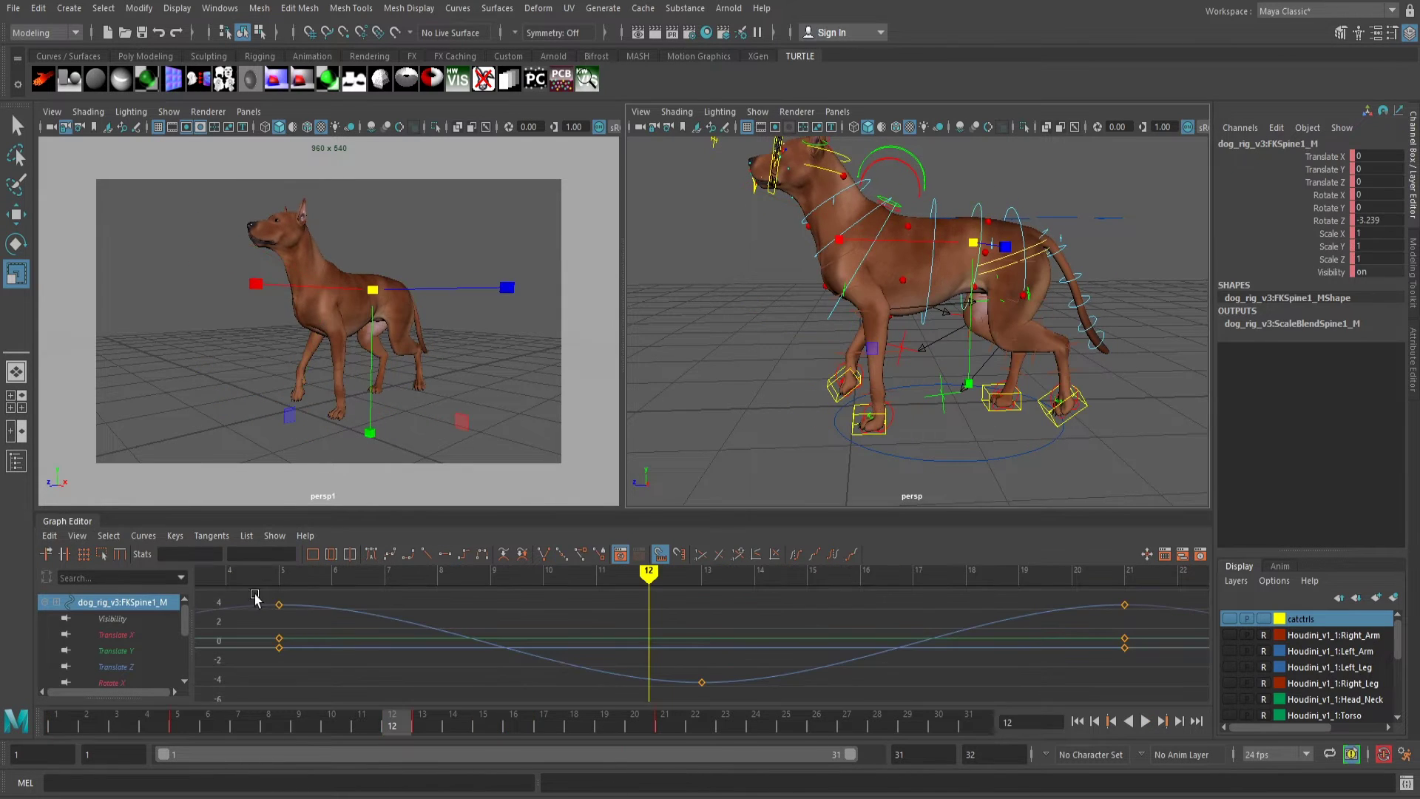
Scale down the first spine control's Rotate Z keys at frames 5, 13 and 21 and play back the walk
{"action": "left_click_drag", "start_coordinate": [254, 594], "coordinate": [298, 620]}
{"action": "left_click_drag", "start_coordinate": [684, 668], "coordinate": [721, 694], "text": "shift"}
{"action": "left_click_drag", "start_coordinate": [1106, 592], "coordinate": [1143, 618], "text": "shift"}
{"action": "middle_click_drag", "start_coordinate": [805, 637], "coordinate": [781, 655]}
{"action": "left_click", "coordinate": [89, 725]}
{"action": "key", "text": "alt+v"}
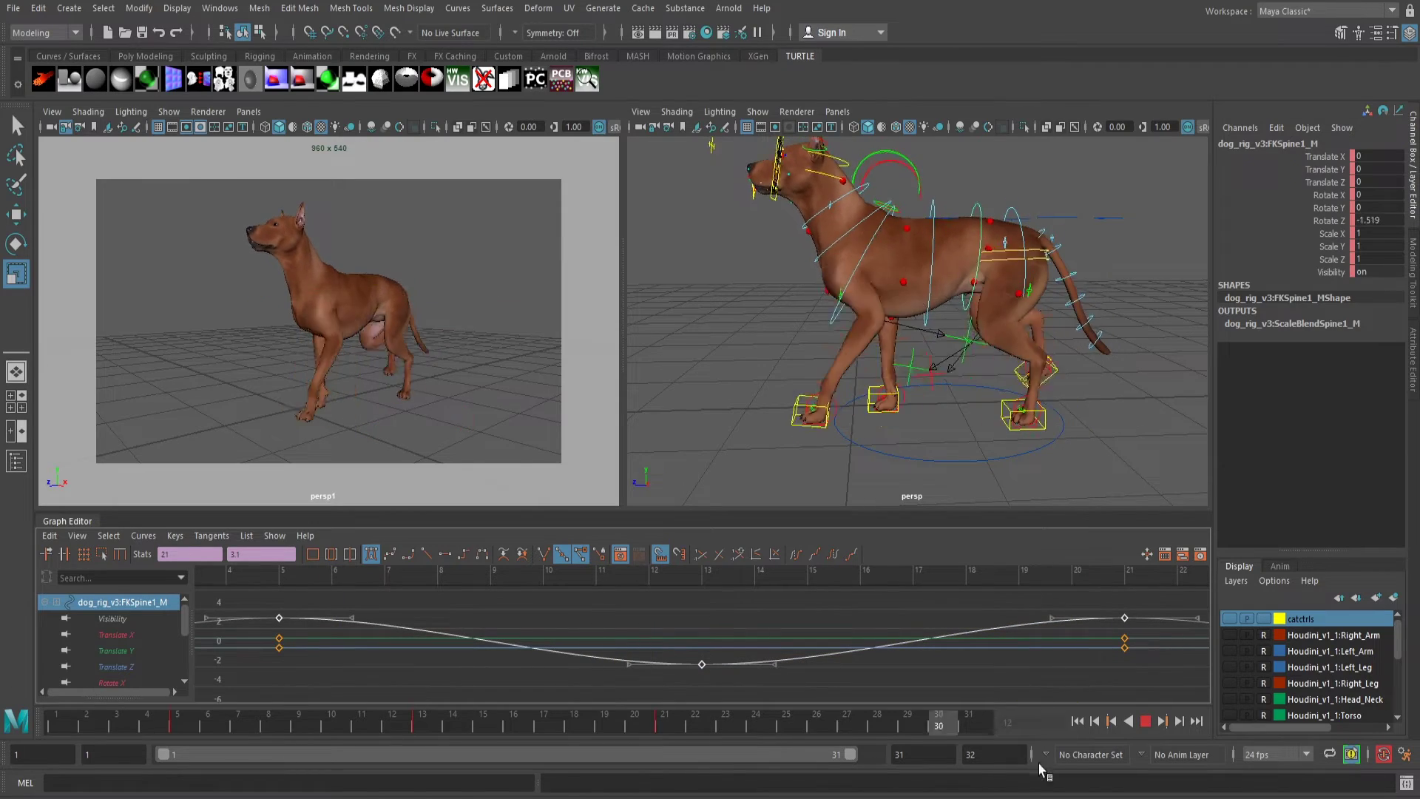
{"action": "middle_click_drag", "start_coordinate": [754, 667], "coordinate": [749, 652]}
{"action": "key", "text": "Escape"}
Select all four paw controls, starting with the left back paw
{"action": "left_click", "coordinate": [1015, 405]}
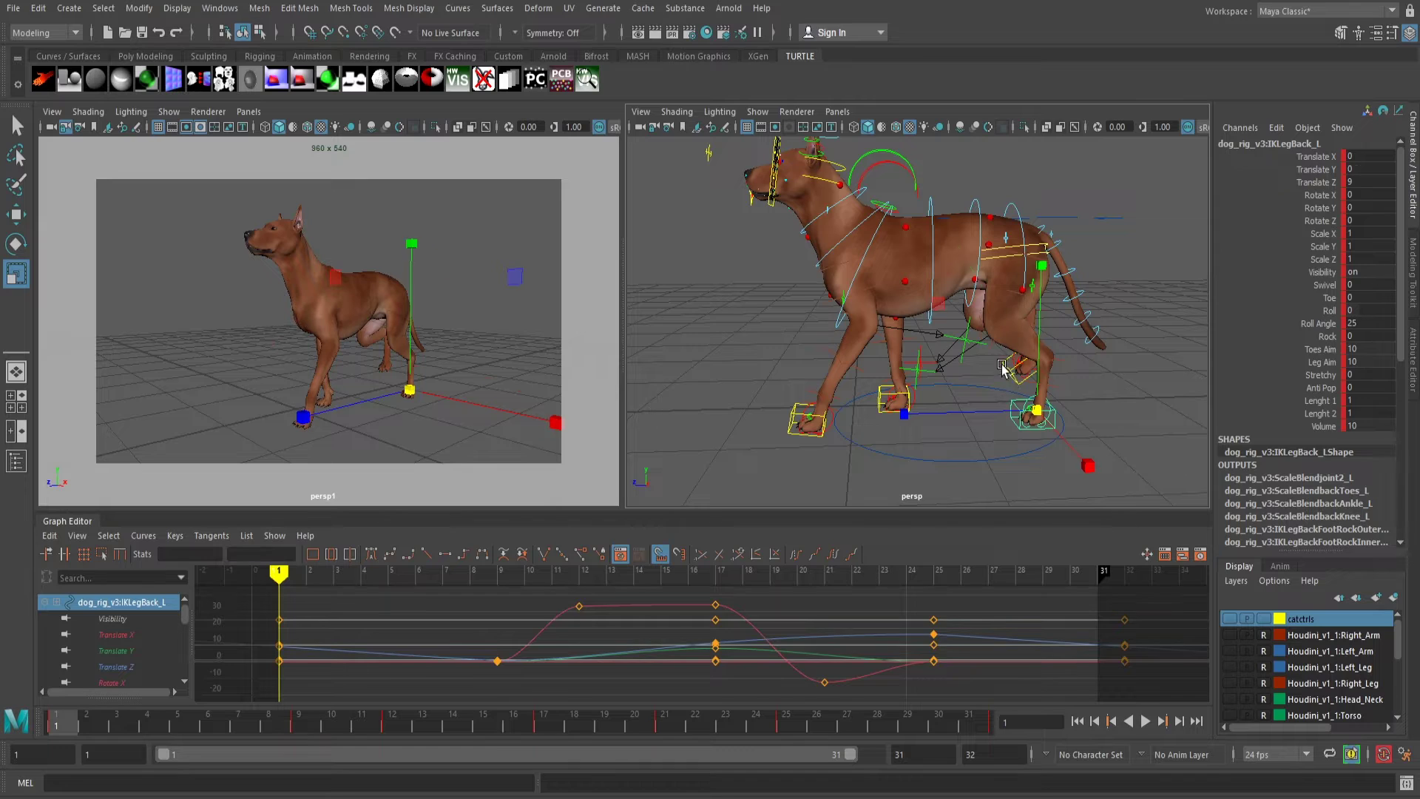
{"action": "left_click", "coordinate": [1003, 366], "text": "shift"}
{"action": "left_click", "coordinate": [888, 411], "text": "shift"}
{"action": "left_click", "coordinate": [822, 433], "text": "shift"}
Display the Translate Y curves of all four paws together
{"action": "left_click", "coordinate": [116, 651]}
{"action": "left_click", "coordinate": [185, 682]}
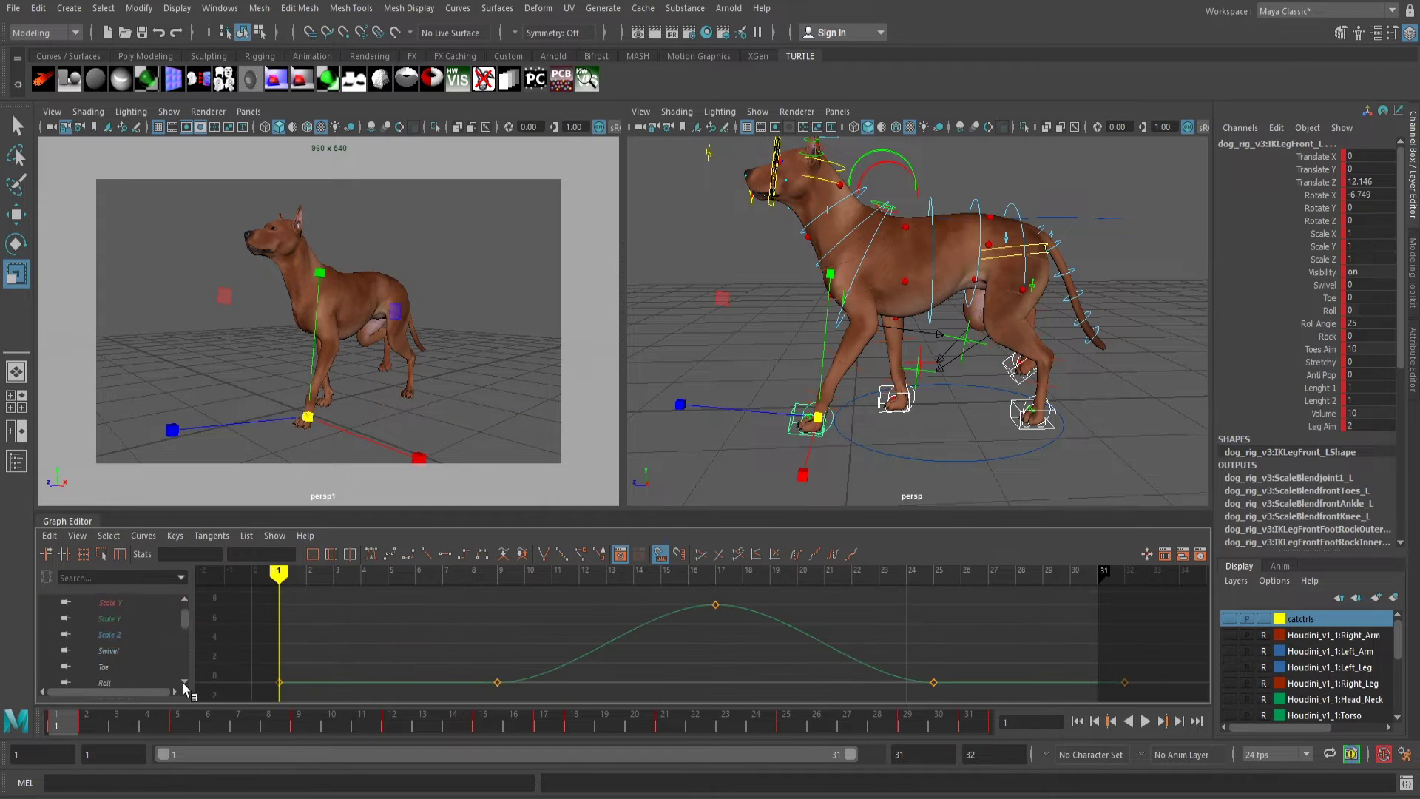
{"action": "left_click", "coordinate": [184, 682]}
{"action": "left_click", "coordinate": [116, 651], "text": "ctrl"}
{"action": "left_click", "coordinate": [181, 680]}
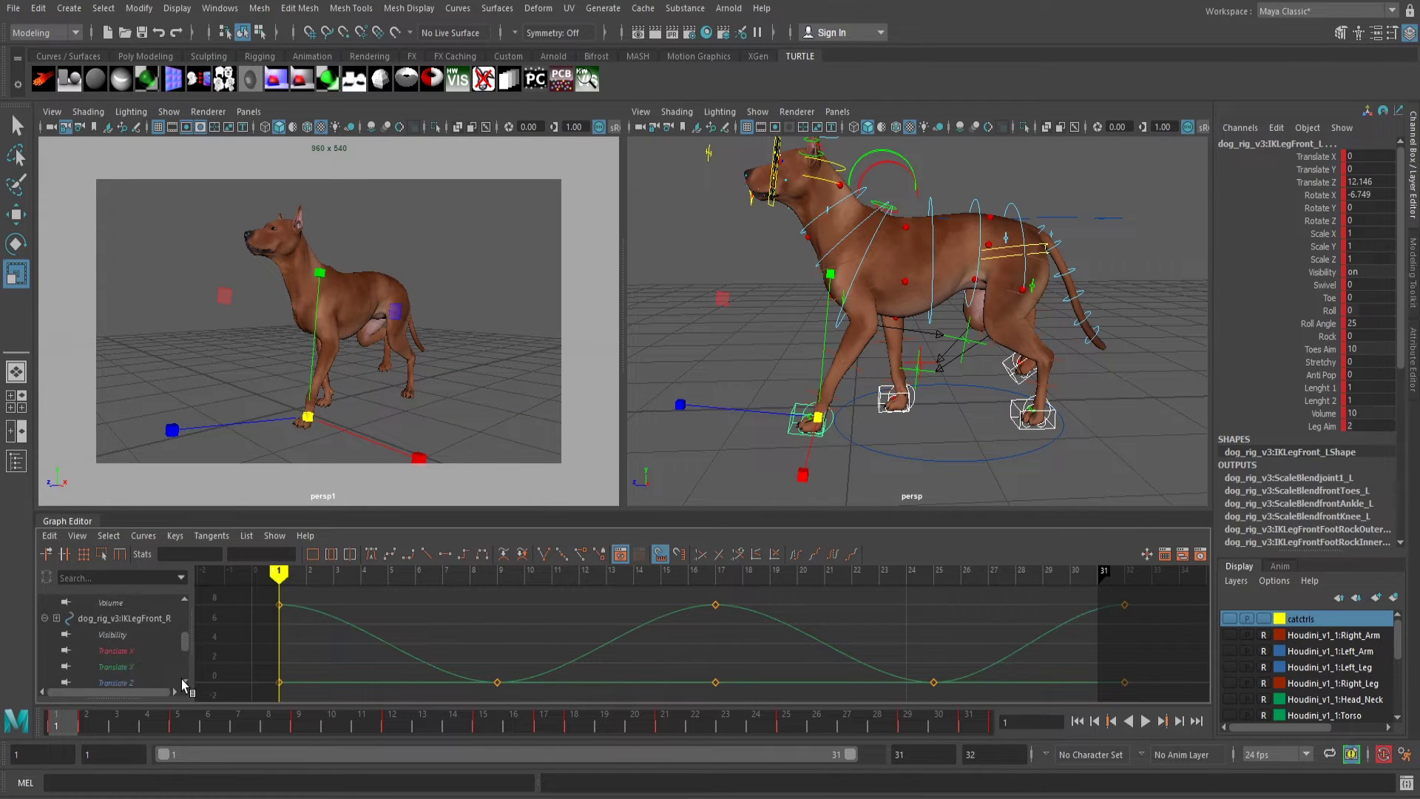
{"action": "left_click", "coordinate": [160, 653], "text": "ctrl"}
{"action": "left_click", "coordinate": [184, 682]}
{"action": "left_click", "coordinate": [161, 651], "text": "ctrl"}
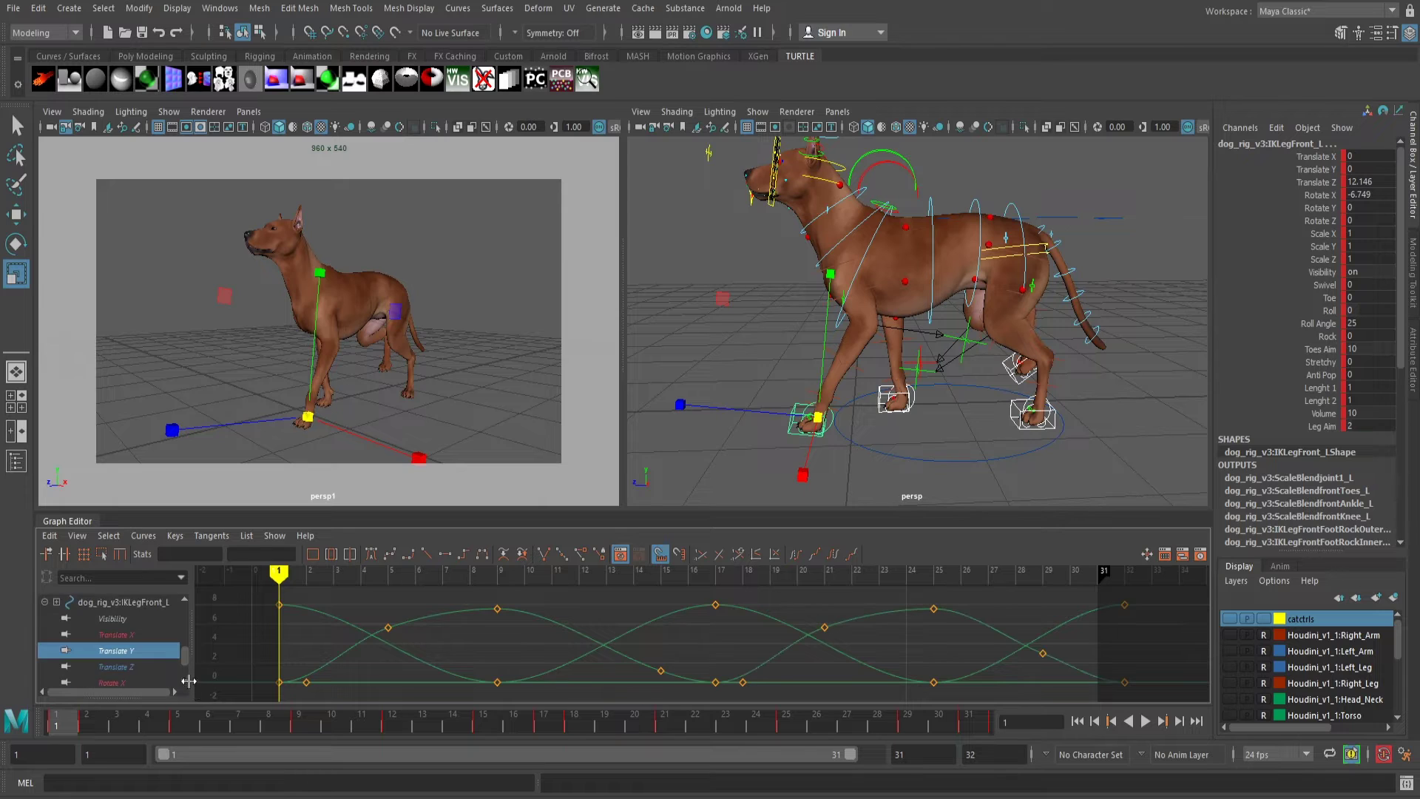
{"action": "left_click", "coordinate": [184, 681]}
Reduce the foot lift by scaling down the paws' raised Translate Y keys, to 4.172 at frame 32, and play back the walk
{"action": "left_click_drag", "start_coordinate": [1017, 646], "coordinate": [935, 649]}
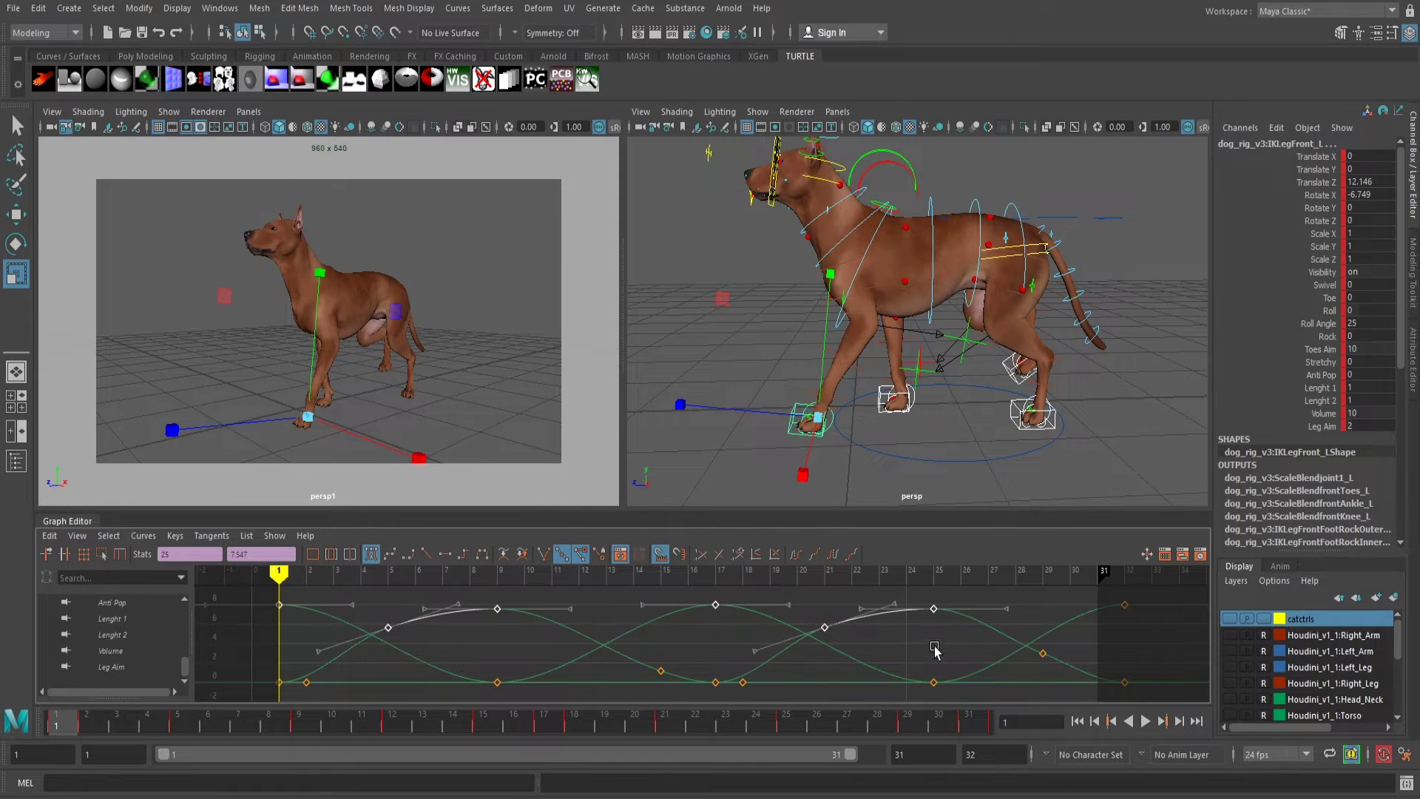
{"action": "middle_click_drag", "start_coordinate": [860, 662], "coordinate": [861, 693]}
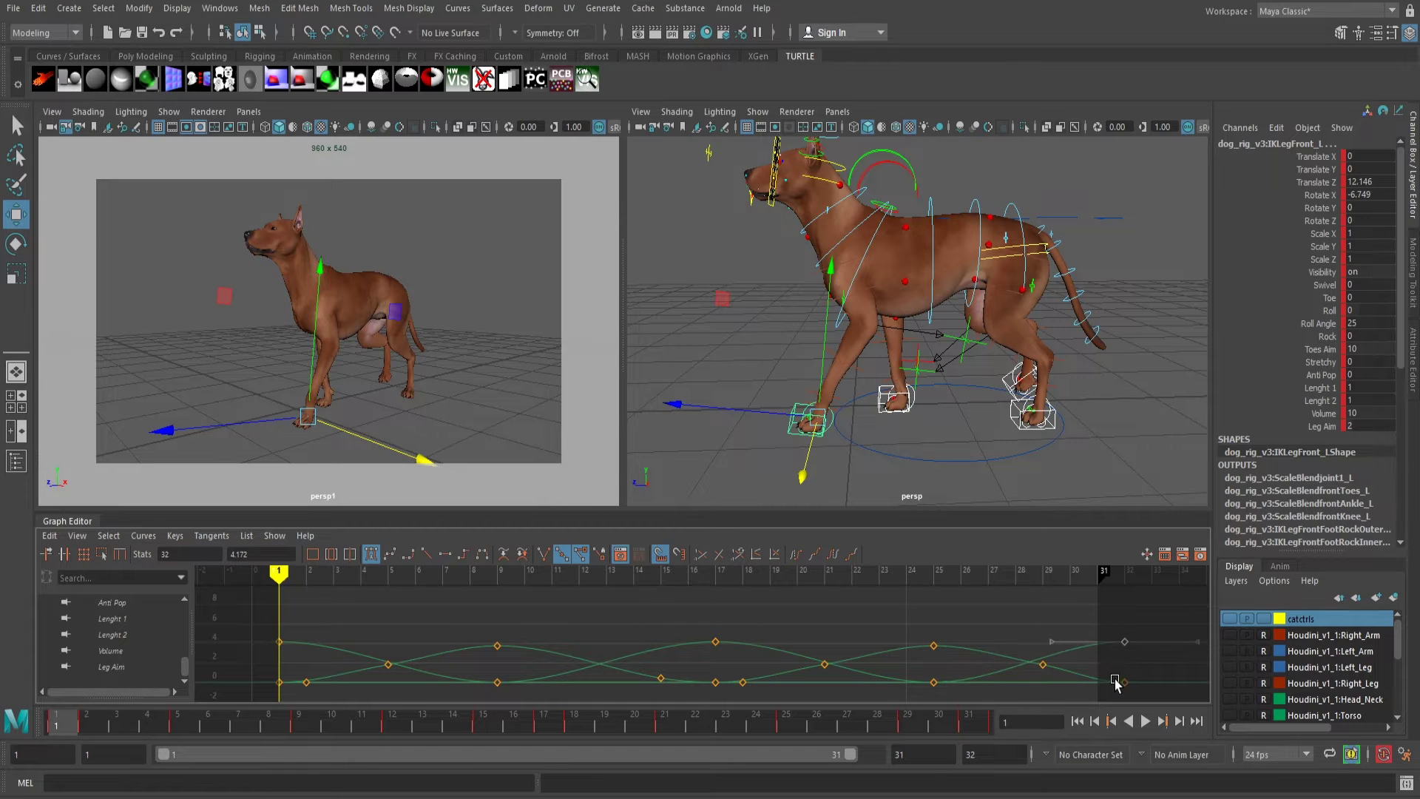
{"action": "left_click", "coordinate": [1145, 723]}
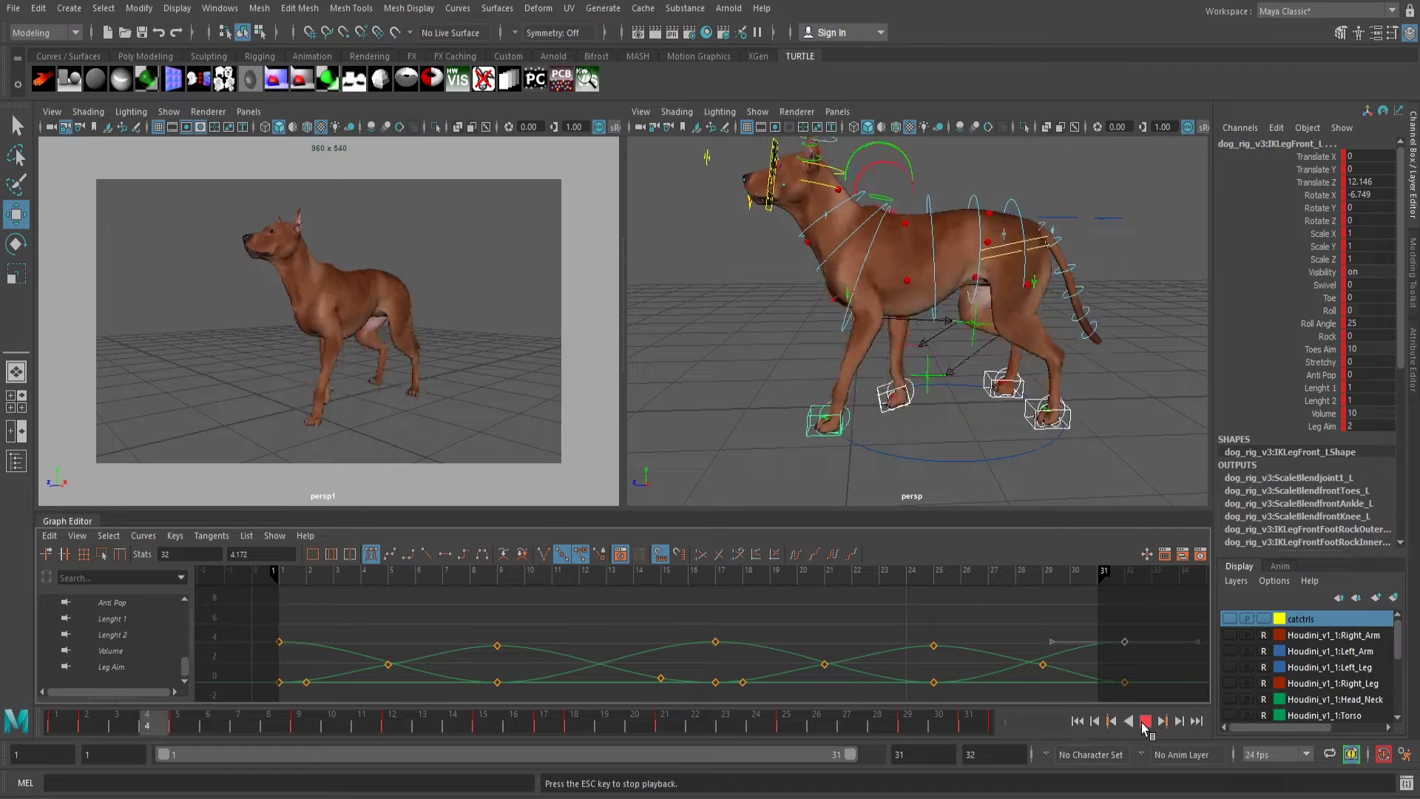
Lower the tail base control's Rotate Z keys to about 42 to lift the tail
{"action": "left_click", "coordinate": [113, 603]}
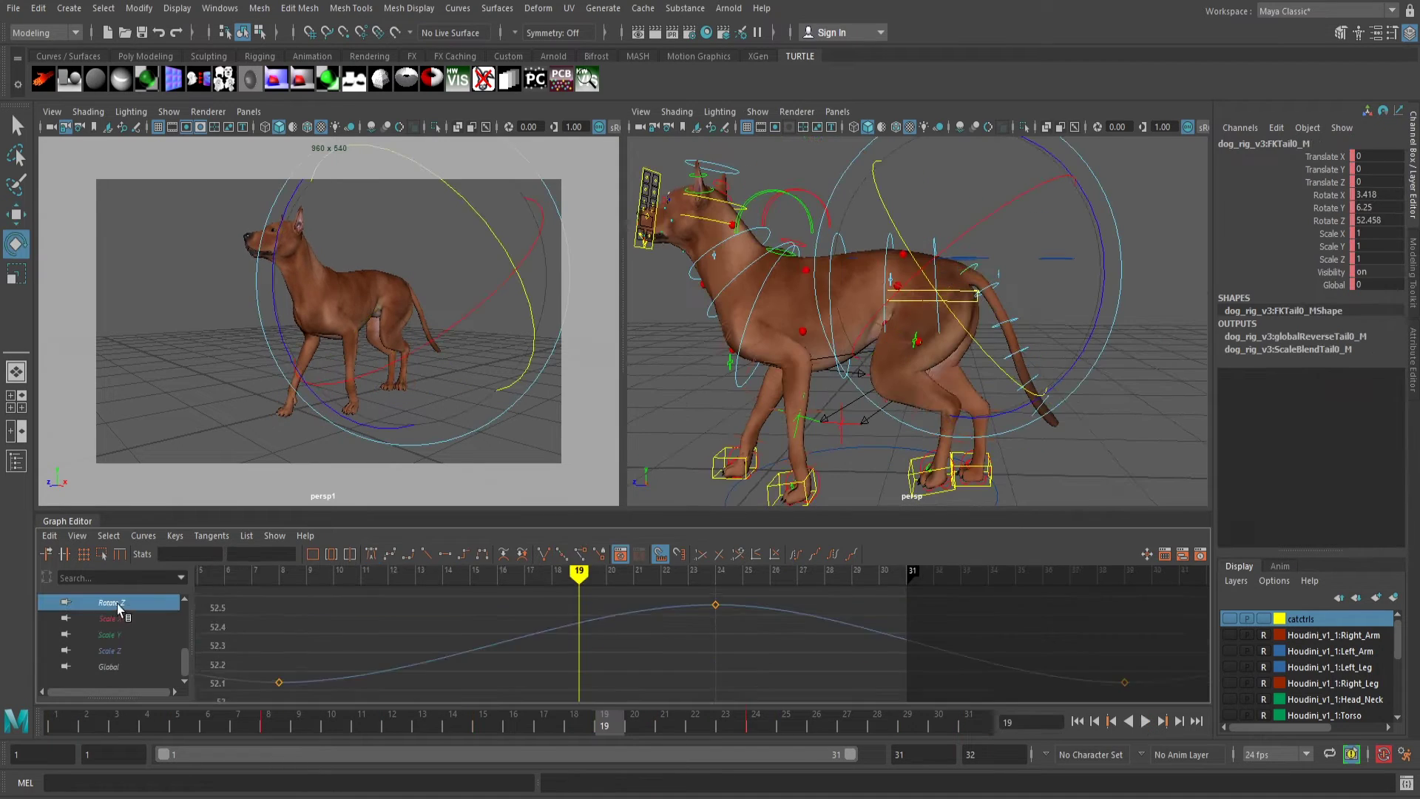
{"action": "scroll", "coordinate": [703, 622], "scroll_direction": "down", "scroll_amount": 5}
{"action": "left_click_drag", "start_coordinate": [677, 605], "coordinate": [734, 673]}
{"action": "middle_click_drag", "start_coordinate": [734, 673], "coordinate": [713, 697]}
{"action": "middle_click_drag", "start_coordinate": [717, 610], "coordinate": [741, 688]}
Shift the Rotate Z keys of the tail control next to the tail base
{"action": "left_click", "coordinate": [992, 287]}
{"action": "left_click", "coordinate": [113, 619]}
{"action": "scroll", "coordinate": [599, 620], "scroll_direction": "down", "scroll_amount": 5}
{"action": "left_click_drag", "start_coordinate": [593, 618], "coordinate": [788, 658]}
{"action": "middle_click_drag", "start_coordinate": [691, 621], "coordinate": [689, 615], "text": "shift"}
Lower the tail base control's whole Rotate Z curve further, to 21.059 at frame 39
{"action": "left_click", "coordinate": [664, 376]}
{"action": "left_click", "coordinate": [969, 271]}
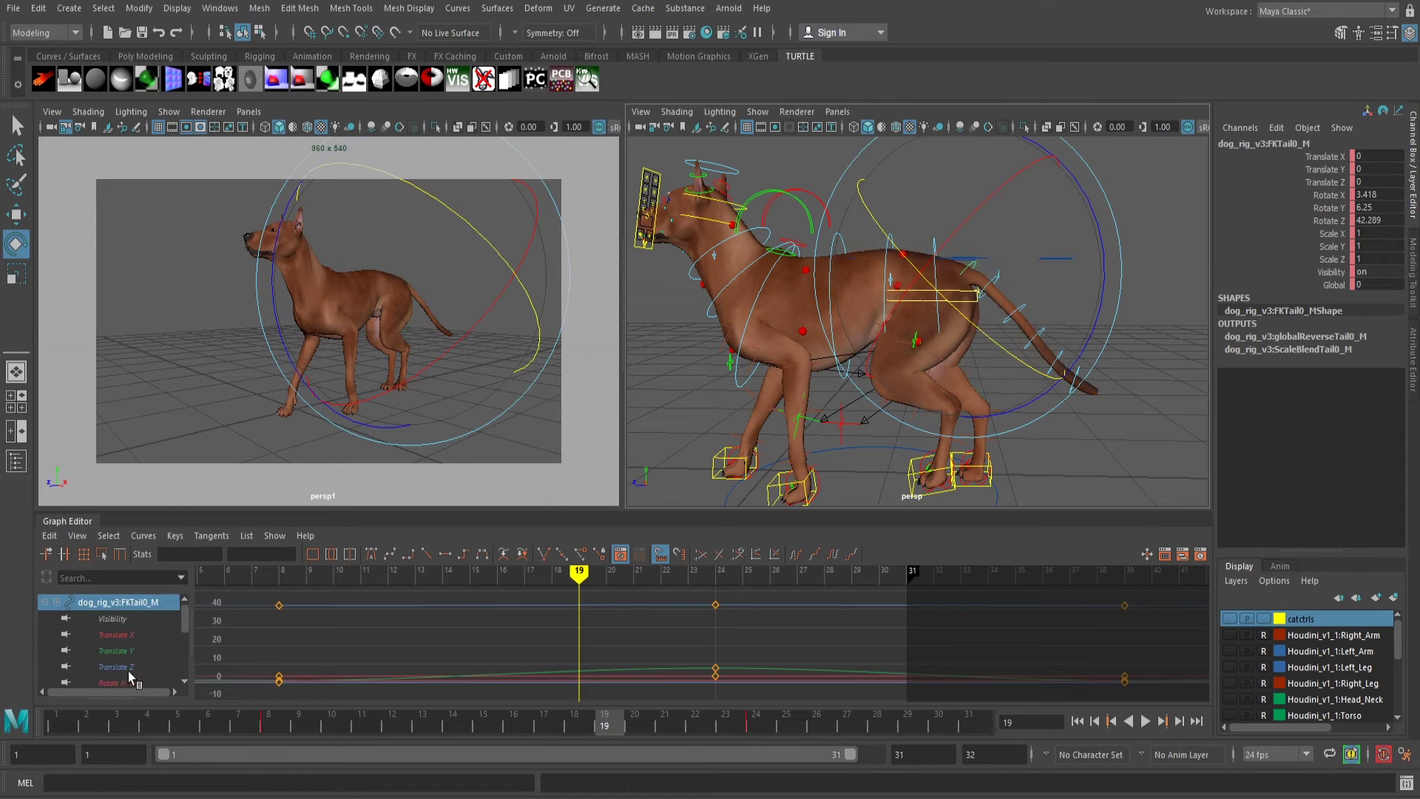
{"action": "scroll", "coordinate": [128, 669], "scroll_direction": "down", "scroll_amount": 3}
{"action": "left_click", "coordinate": [112, 602]}
{"action": "scroll", "coordinate": [599, 628], "scroll_direction": "down", "scroll_amount": 8}
{"action": "left_click_drag", "start_coordinate": [658, 621], "coordinate": [740, 666]}
{"action": "middle_click_drag", "start_coordinate": [703, 646], "coordinate": [703, 638], "text": "shift"}
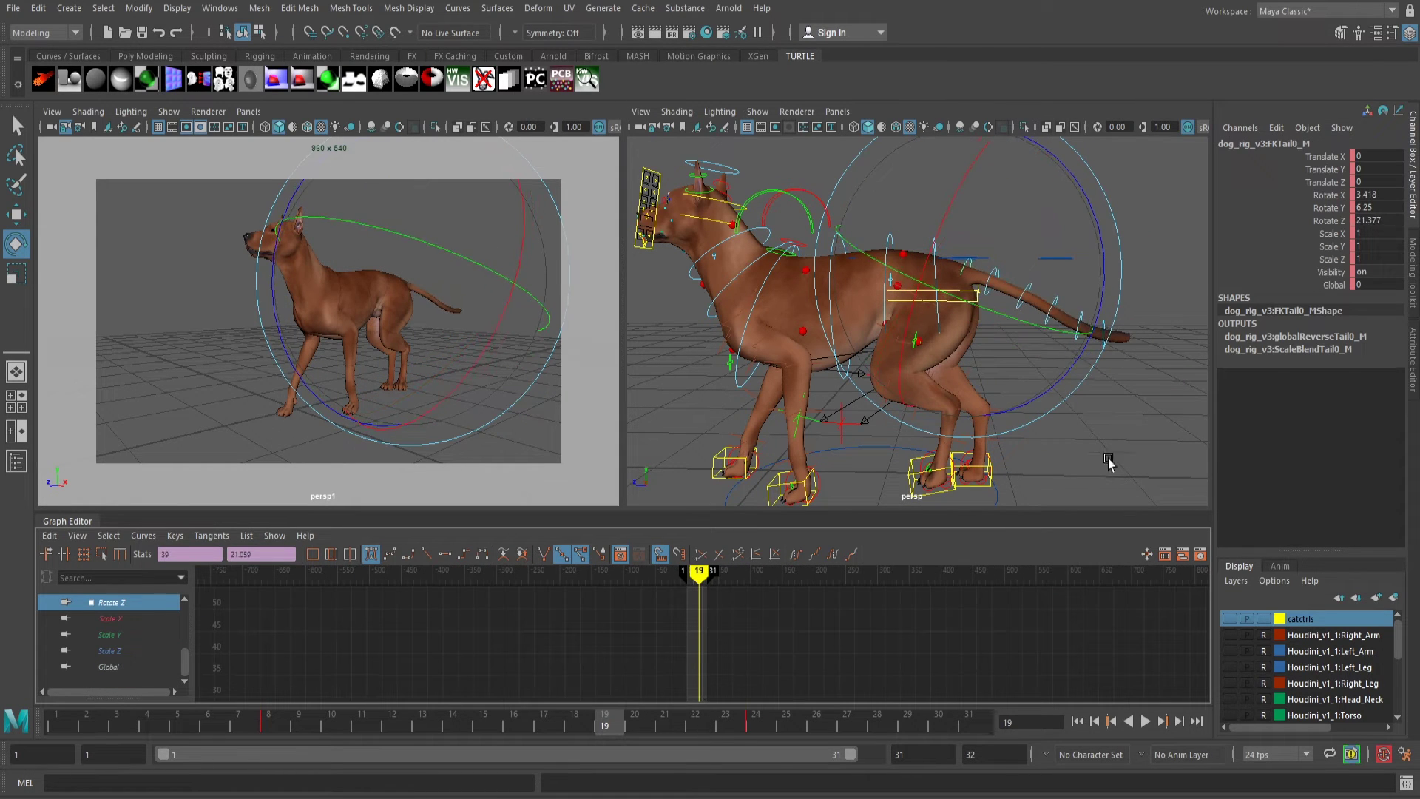
Adjust the Rotate Z keys of the second and third tail controls to reshape the tail's arc
{"action": "key", "text": "Down"}
{"action": "key", "text": "f"}
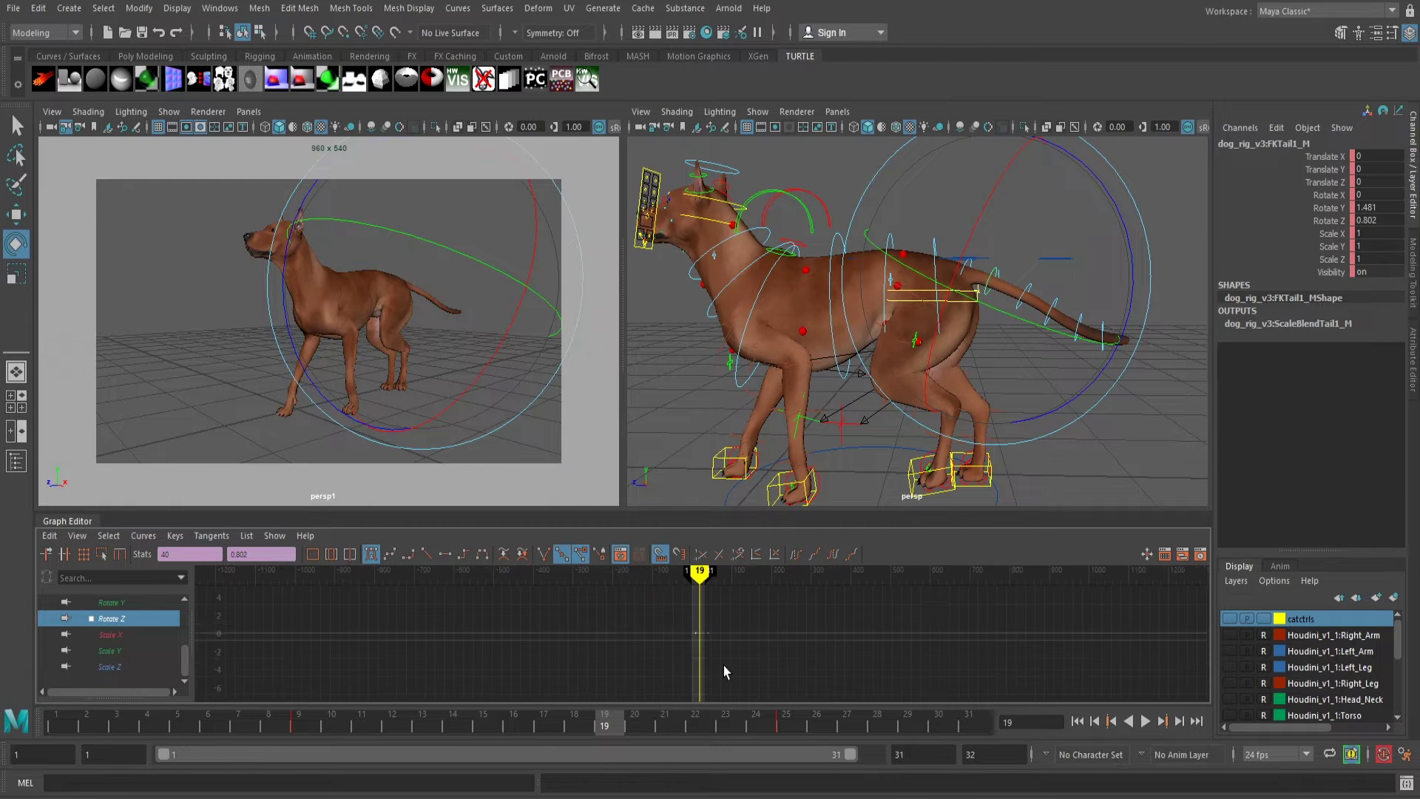
{"action": "key", "text": "Down"}
{"action": "left_click", "coordinate": [113, 618]}
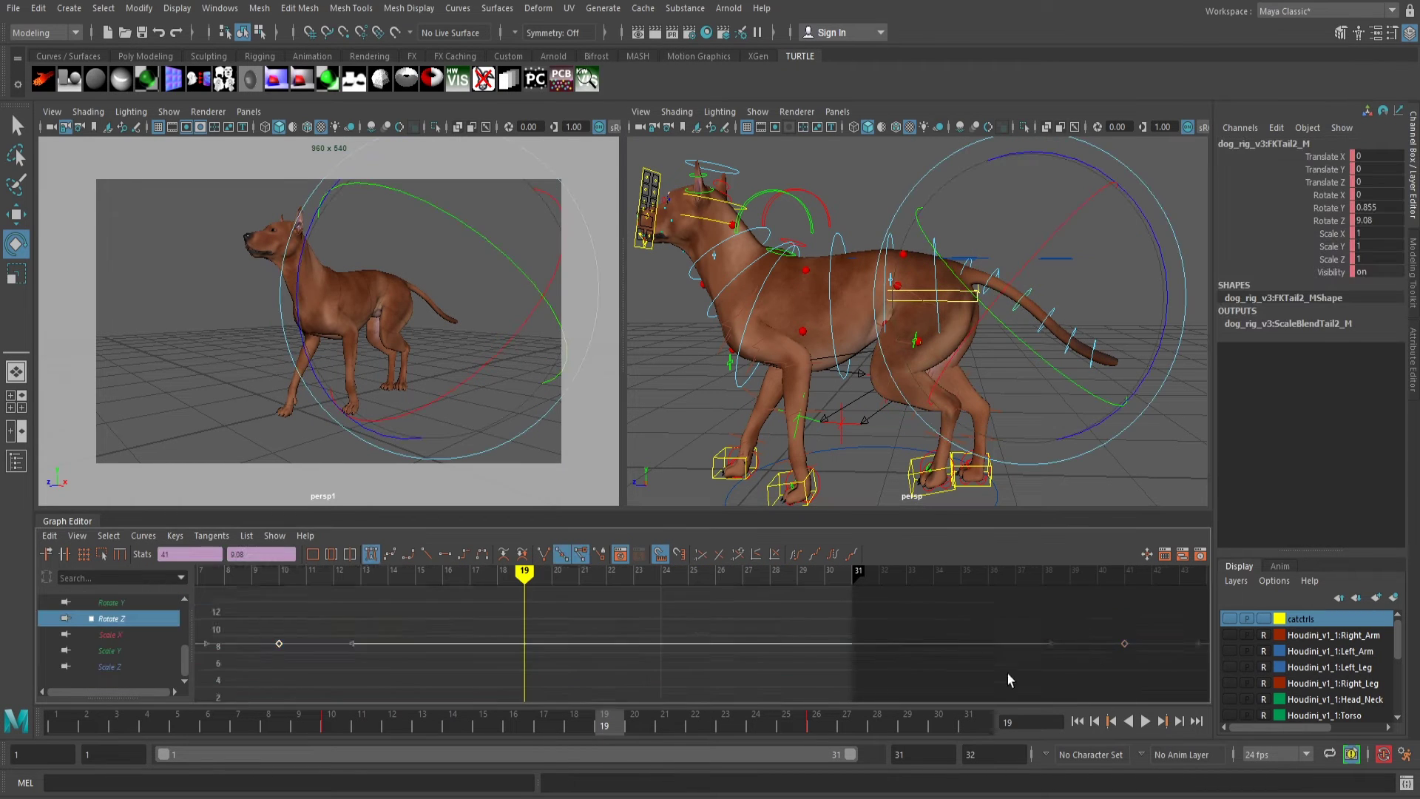
{"action": "key", "text": "f"}
Lower the fourth tail control's Rotate Z keys to -13.473 and play back the walk
{"action": "key", "text": "Down"}
{"action": "left_click", "coordinate": [113, 618]}
{"action": "key", "text": "f"}
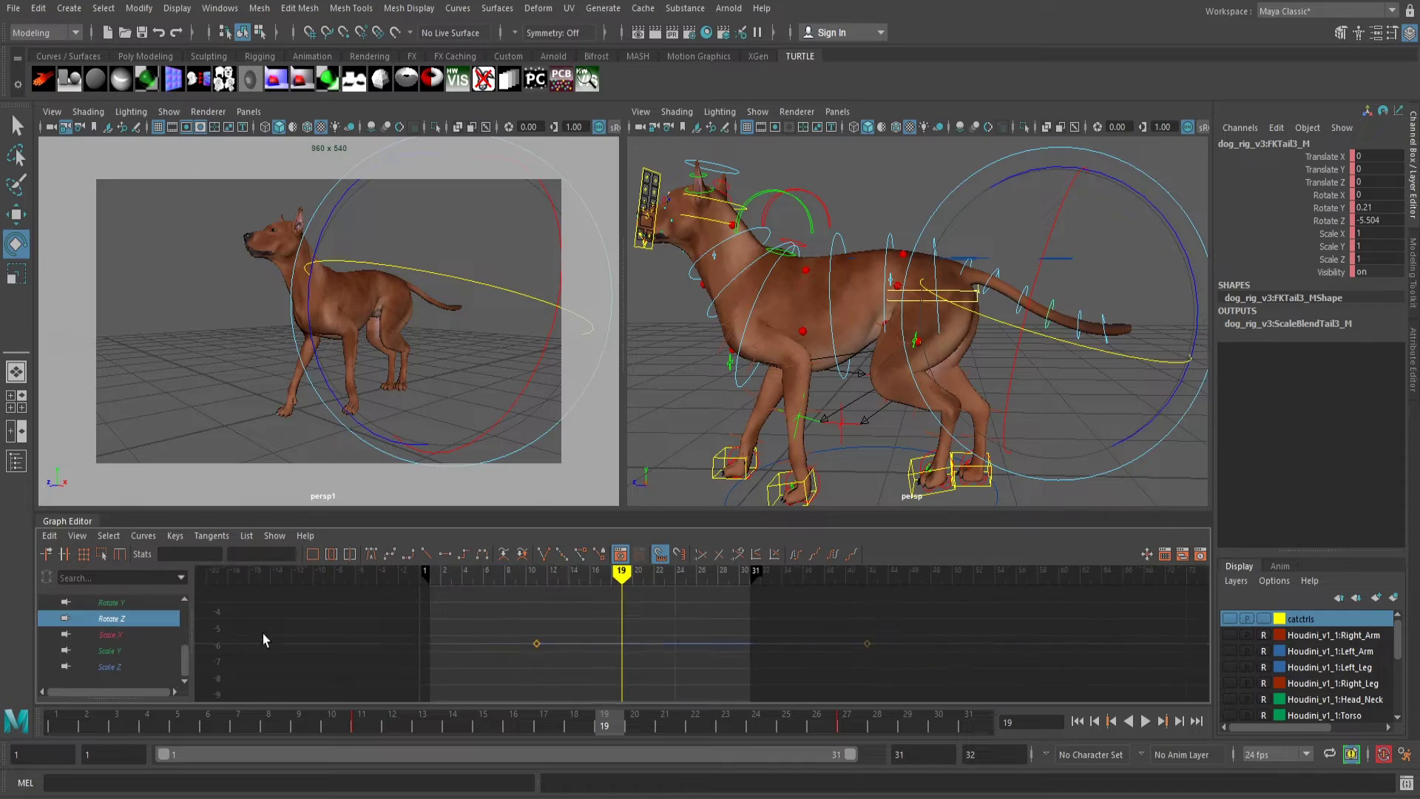
{"action": "middle_click_drag", "start_coordinate": [751, 730], "coordinate": [752, 798], "text": "shift"}
{"action": "right_click_drag", "start_coordinate": [817, 651], "coordinate": [845, 526], "text": "alt"}
{"action": "left_click", "coordinate": [59, 719]}
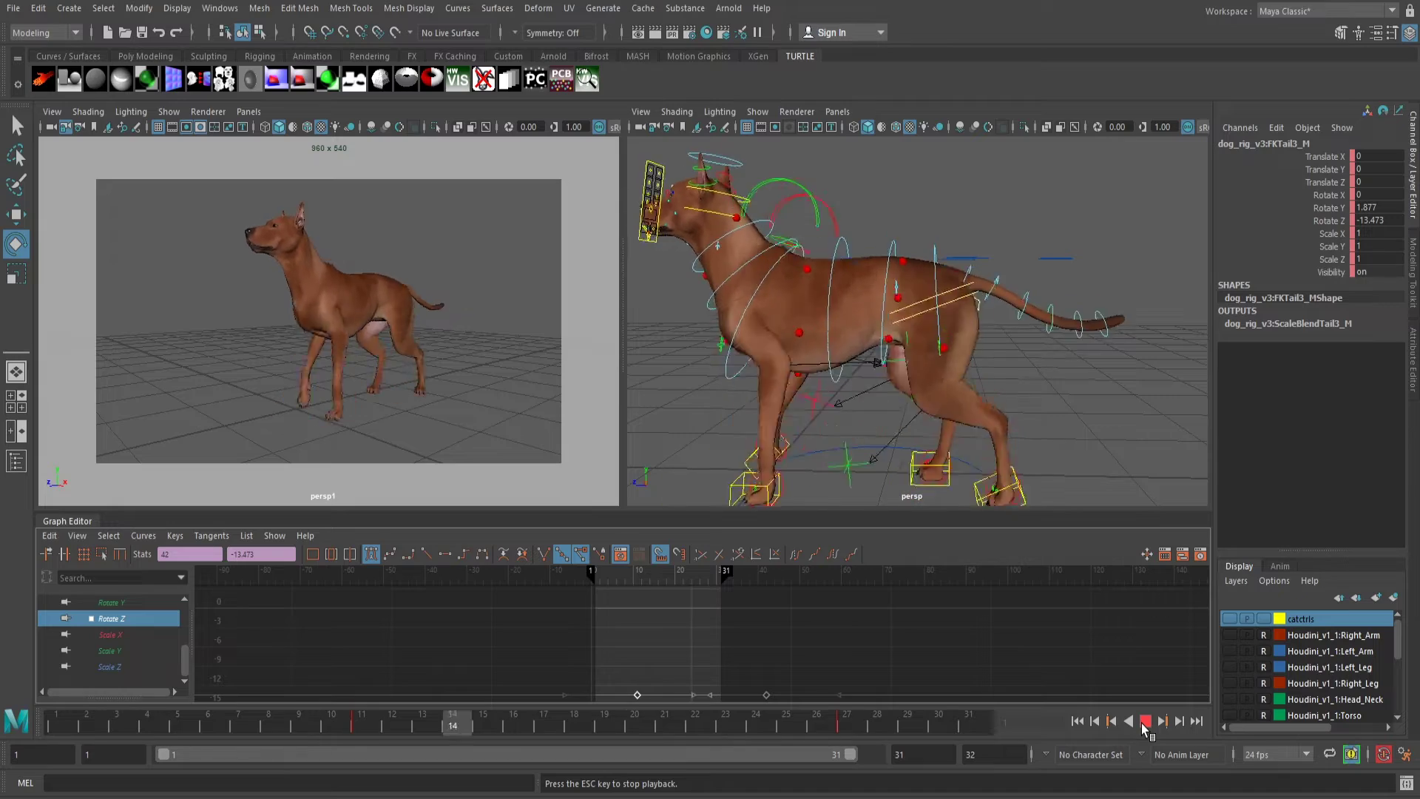
{"action": "key", "text": "Escape"}
Select the base and tip controls of both ears
{"action": "middle_click_drag", "start_coordinate": [669, 370], "coordinate": [821, 425], "text": "alt"}
{"action": "right_click_drag", "start_coordinate": [821, 426], "coordinate": [865, 406], "text": "alt"}
{"action": "left_click_drag", "start_coordinate": [865, 406], "coordinate": [884, 403], "text": "alt"}
{"action": "left_click", "coordinate": [853, 310]}
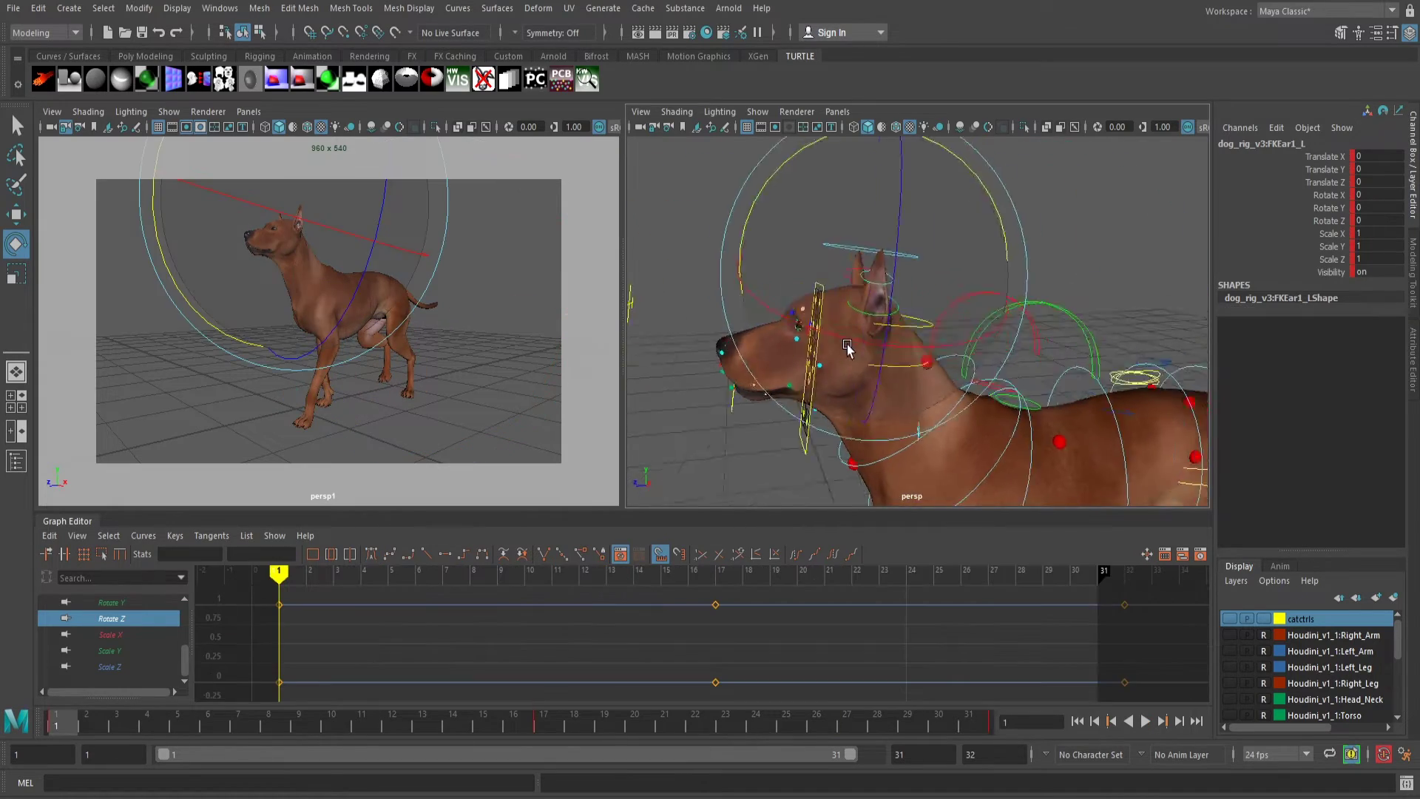
{"action": "right_click_drag", "start_coordinate": [847, 348], "coordinate": [910, 332], "text": "alt"}
{"action": "left_click", "coordinate": [872, 295]}
{"action": "left_click", "coordinate": [877, 305]}
{"action": "key", "text": "q"}
{"action": "left_click", "coordinate": [950, 263], "text": "shift"}
{"action": "left_click_drag", "start_coordinate": [954, 296], "coordinate": [919, 359], "text": "alt"}
{"action": "left_click", "coordinate": [919, 320], "text": "shift"}
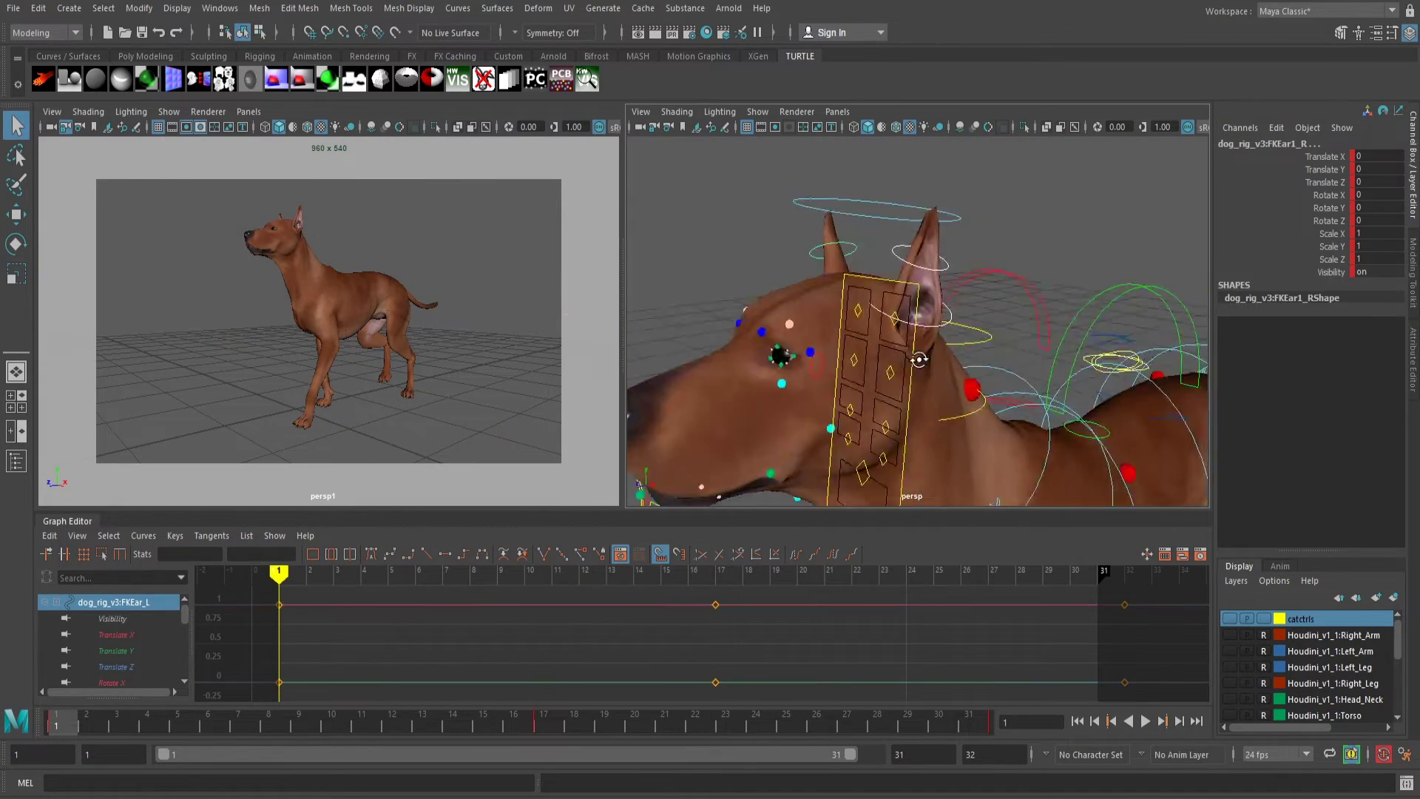
{"action": "right_click_drag", "start_coordinate": [920, 360], "coordinate": [890, 428], "text": "alt"}
{"action": "middle_click_drag", "start_coordinate": [890, 428], "coordinate": [799, 403], "text": "alt"}
Clear the ear controls' existing keys, rotate them to X 26.339, Y 20.671, Z -12.978 at frame 13 and key the pose
{"action": "key", "text": "alt+v"}
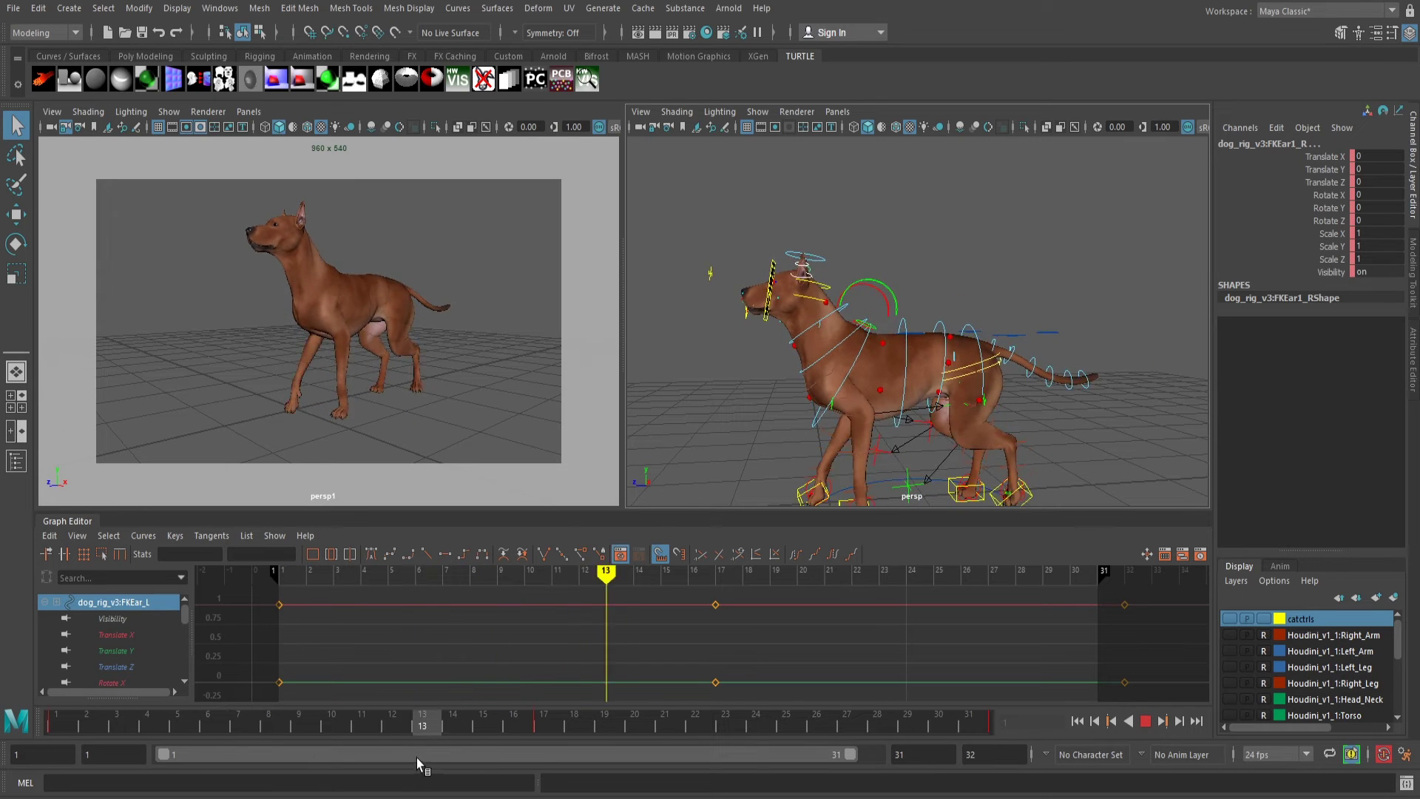
{"action": "key", "text": "e"}
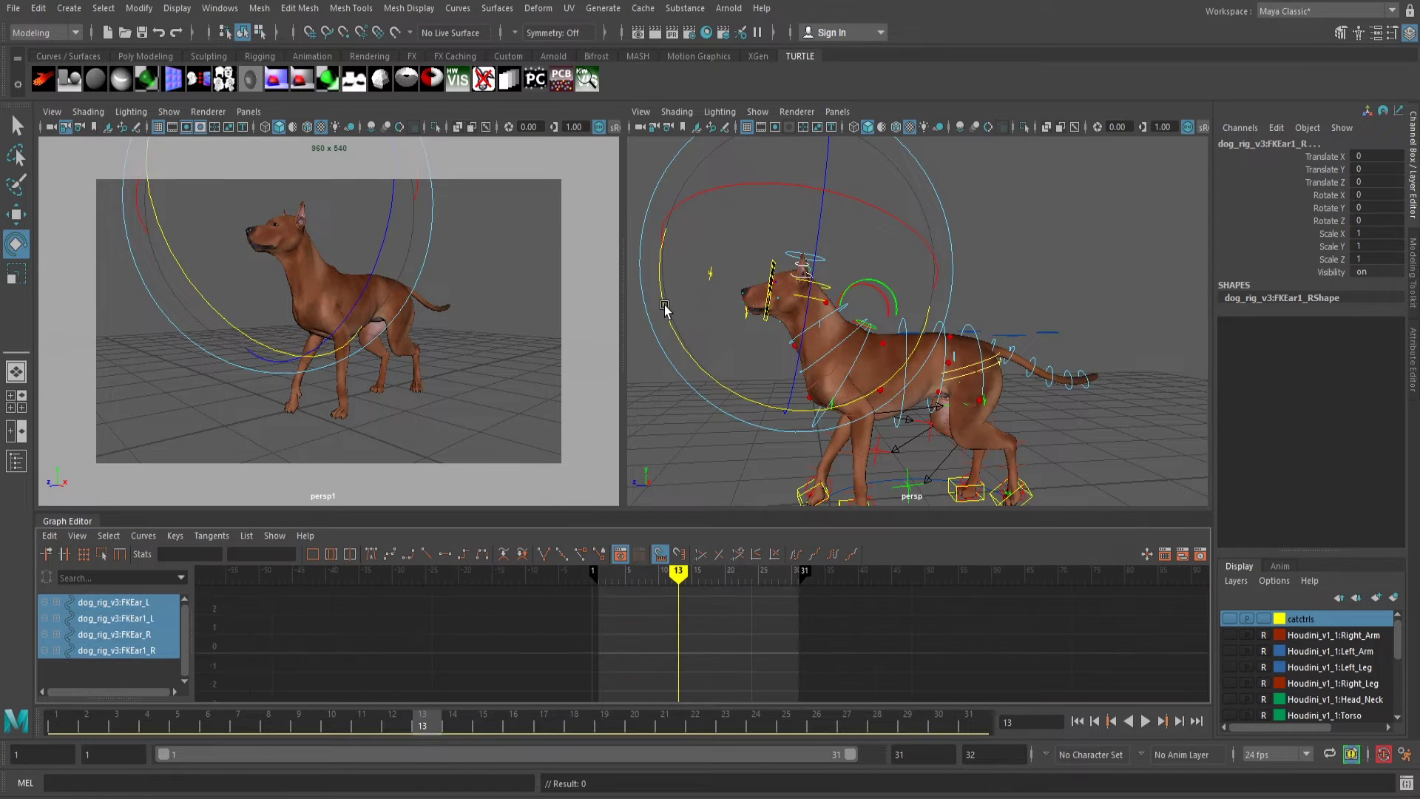
{"action": "left_click_drag", "start_coordinate": [666, 308], "coordinate": [680, 354]}
{"action": "left_click_drag", "start_coordinate": [680, 353], "coordinate": [799, 358], "text": "alt"}
{"action": "left_click_drag", "start_coordinate": [848, 331], "coordinate": [828, 335]}
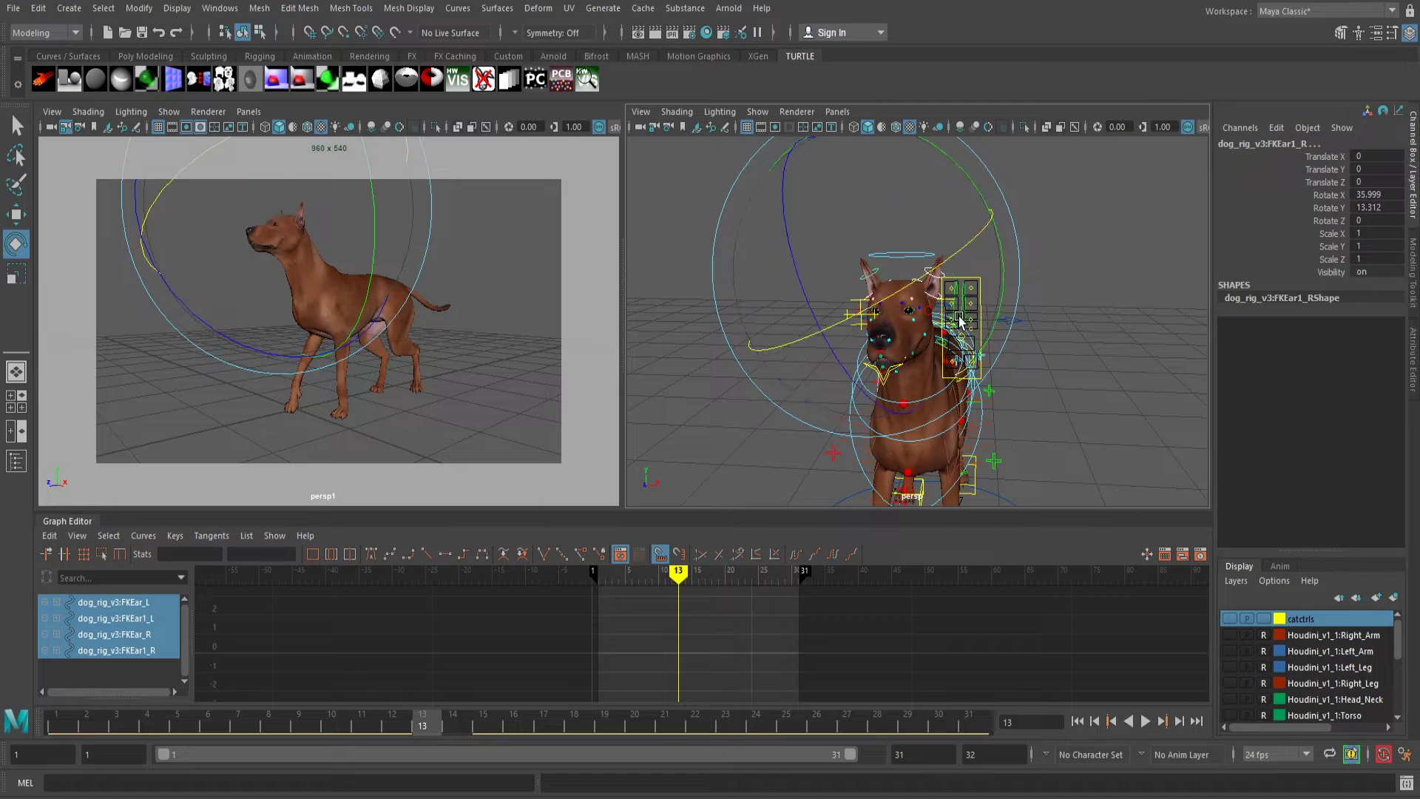
{"action": "left_click_drag", "start_coordinate": [960, 319], "coordinate": [897, 292], "text": "alt"}
{"action": "left_click_drag", "start_coordinate": [749, 231], "coordinate": [751, 238]}
{"action": "left_click_drag", "start_coordinate": [757, 284], "coordinate": [871, 309], "text": "alt"}
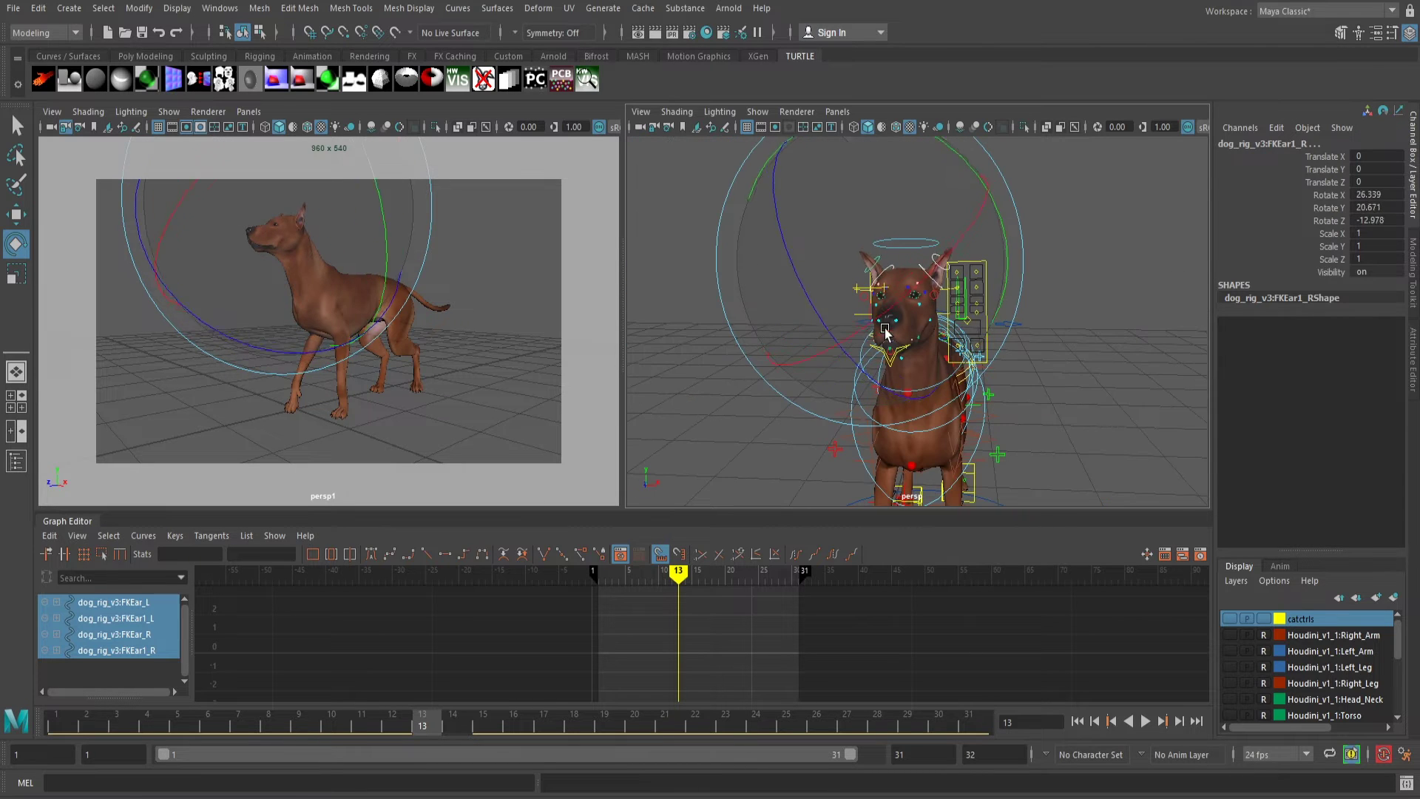
{"action": "key", "text": "s"}
Key the ear controls with zero rotation at frame 5 and copy that pose to frame 21
{"action": "left_click_drag", "start_coordinate": [422, 724], "coordinate": [301, 736]}
{"action": "key", "text": "Return"}
{"action": "key", "text": "s"}
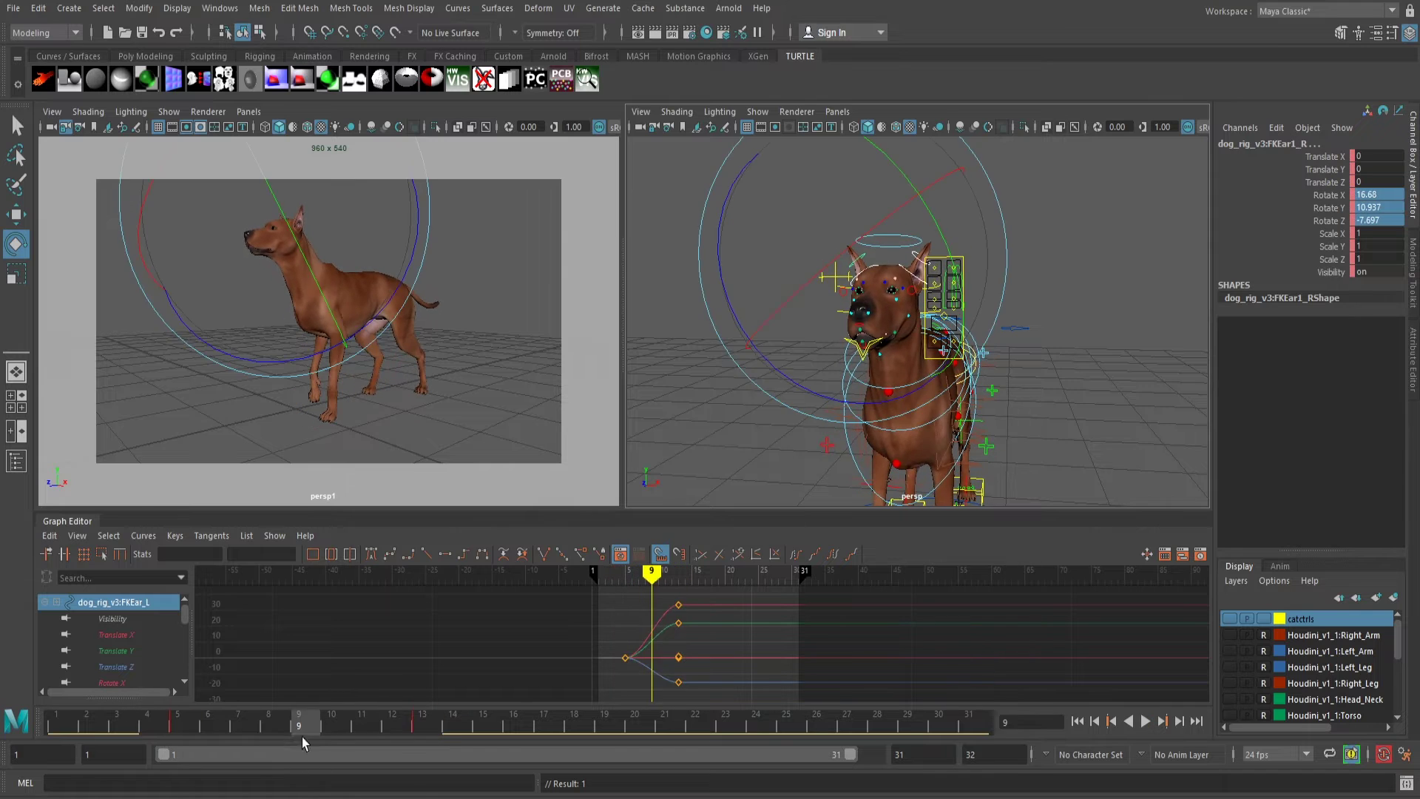
{"action": "left_click_drag", "start_coordinate": [150, 725], "coordinate": [182, 723]}
{"action": "middle_click_drag", "start_coordinate": [182, 724], "coordinate": [670, 726]}
{"action": "key", "text": "s"}
Offset the keys of both ear tip controls one frame later
{"action": "left_click_drag", "start_coordinate": [600, 689], "coordinate": [795, 615]}
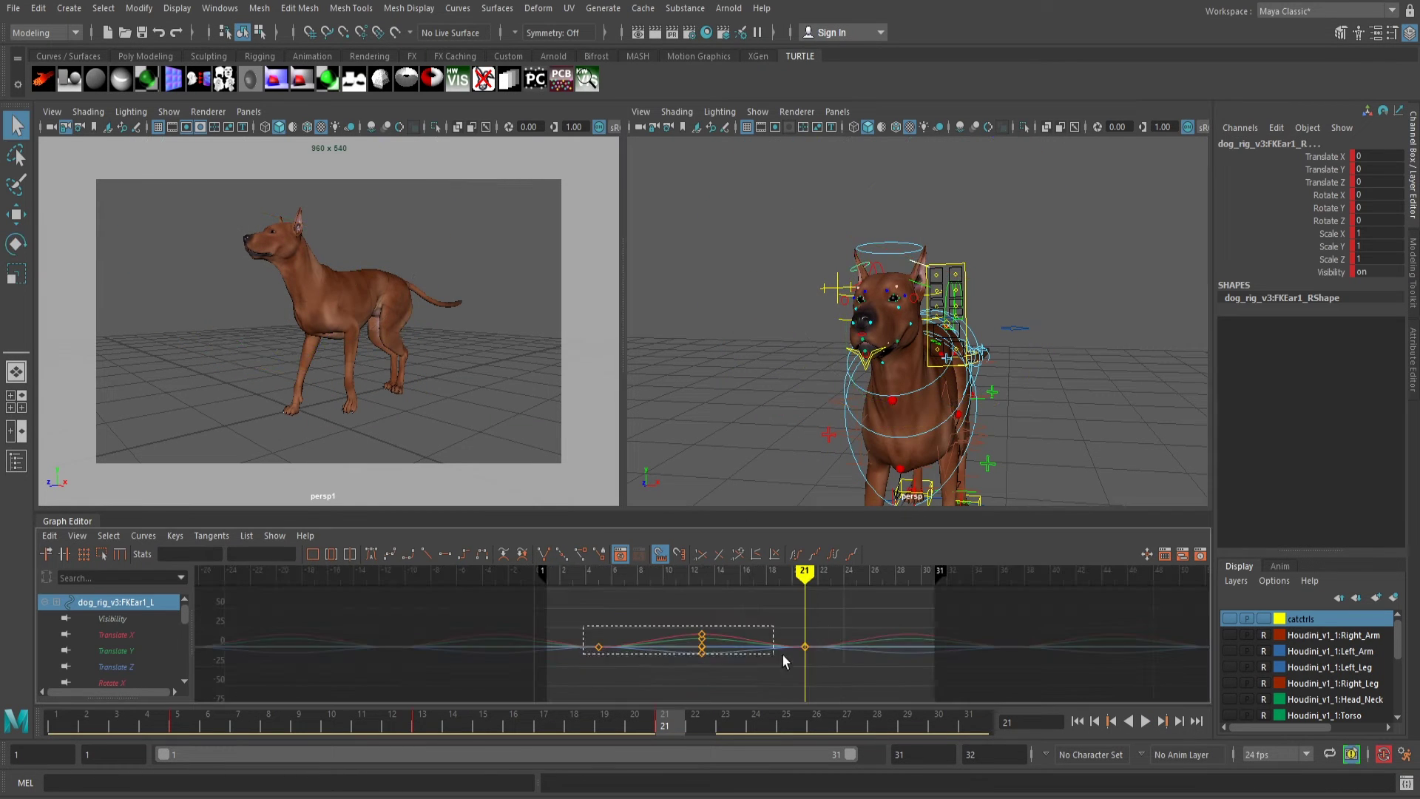
{"action": "left_click", "coordinate": [892, 300]}
{"action": "left_click", "coordinate": [866, 307]}
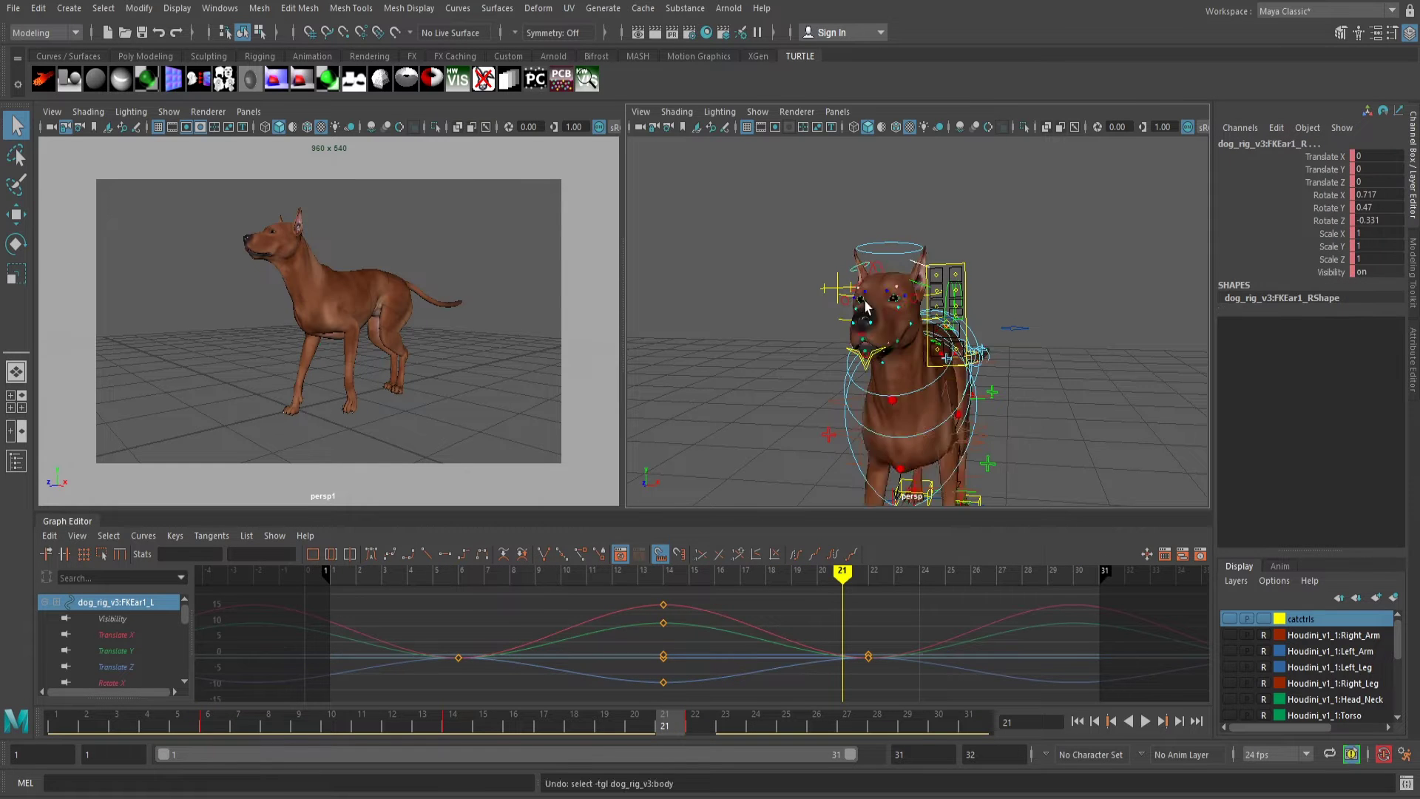
Select the base and tip controls of both ears, move all their keys five frames earlier and play back the walk
{"action": "left_click", "coordinate": [877, 281], "text": "shift"}
{"action": "left_click_drag", "start_coordinate": [890, 298], "coordinate": [821, 296], "text": "alt"}
{"action": "scroll", "coordinate": [702, 643], "scroll_direction": "down", "scroll_amount": 5}
{"action": "left_click_drag", "start_coordinate": [833, 620], "coordinate": [580, 676]}
{"action": "left_click_drag", "start_coordinate": [96, 721], "coordinate": [427, 725]}
{"action": "middle_click_drag", "start_coordinate": [668, 659], "coordinate": [607, 659], "text": "shift"}
{"action": "left_click", "coordinate": [1146, 721]}
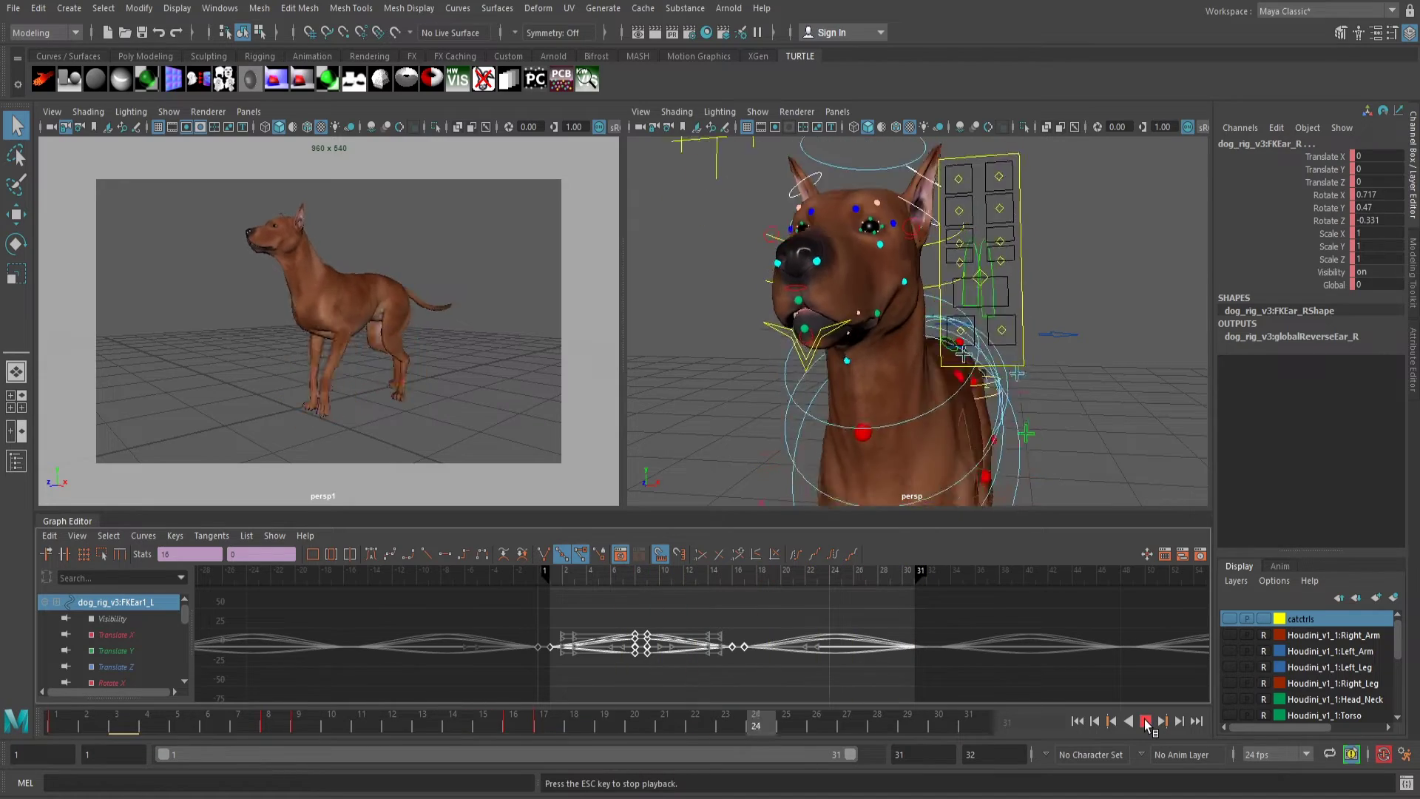
{"action": "left_click", "coordinate": [1146, 723]}
Pull the left front shoulder's bend controls back along negative Z at frame 23, key them and play back the walk
{"action": "left_click_drag", "start_coordinate": [984, 355], "coordinate": [880, 351], "text": "alt"}
{"action": "right_click_drag", "start_coordinate": [961, 415], "coordinate": [833, 787], "text": "alt"}
{"action": "middle_click_drag", "start_coordinate": [924, 333], "coordinate": [952, 332], "text": "alt"}
{"action": "left_click", "coordinate": [954, 355]}
{"action": "left_click_drag", "start_coordinate": [581, 724], "coordinate": [555, 726]}
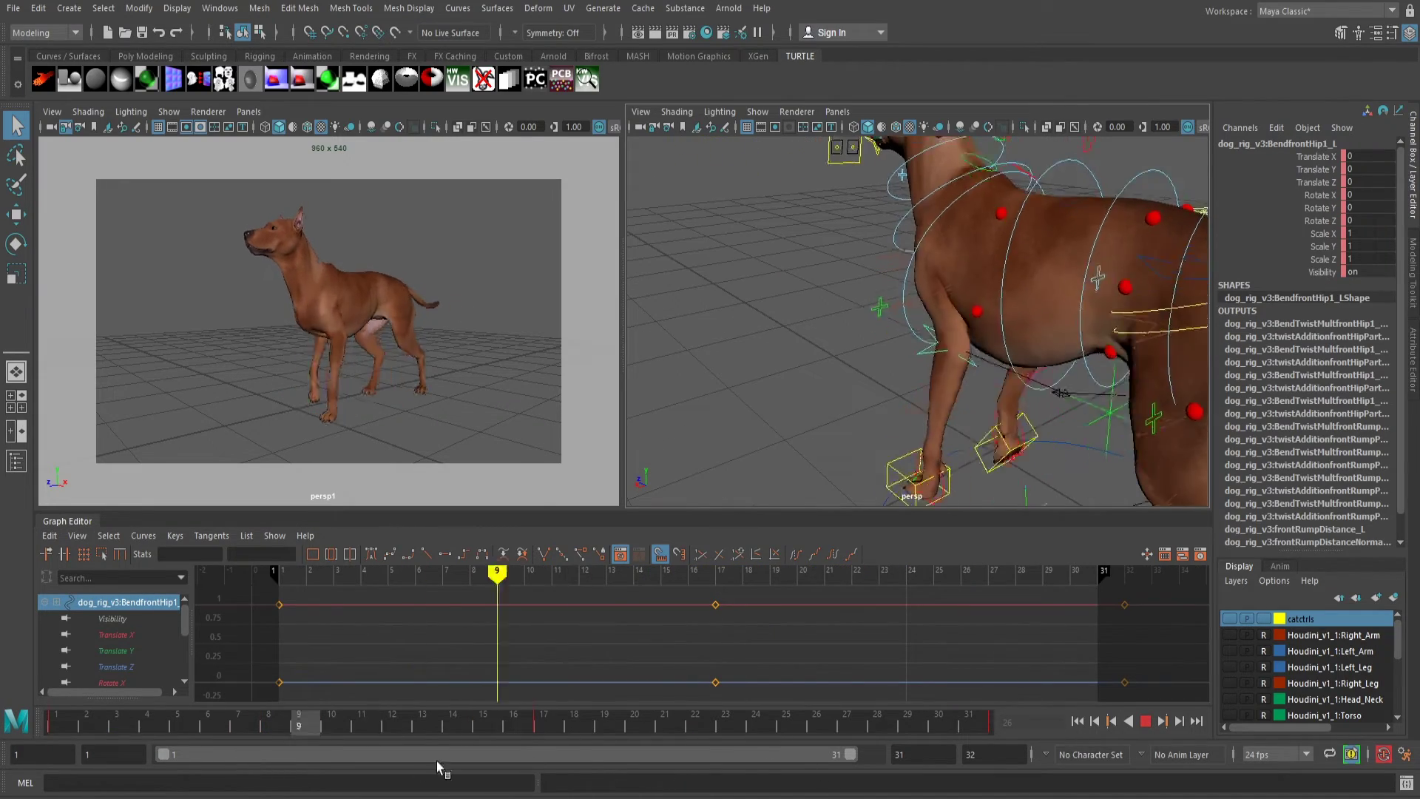
{"action": "key", "text": "Escape"}
{"action": "key", "text": "w"}
{"action": "left_click", "coordinate": [944, 276]}
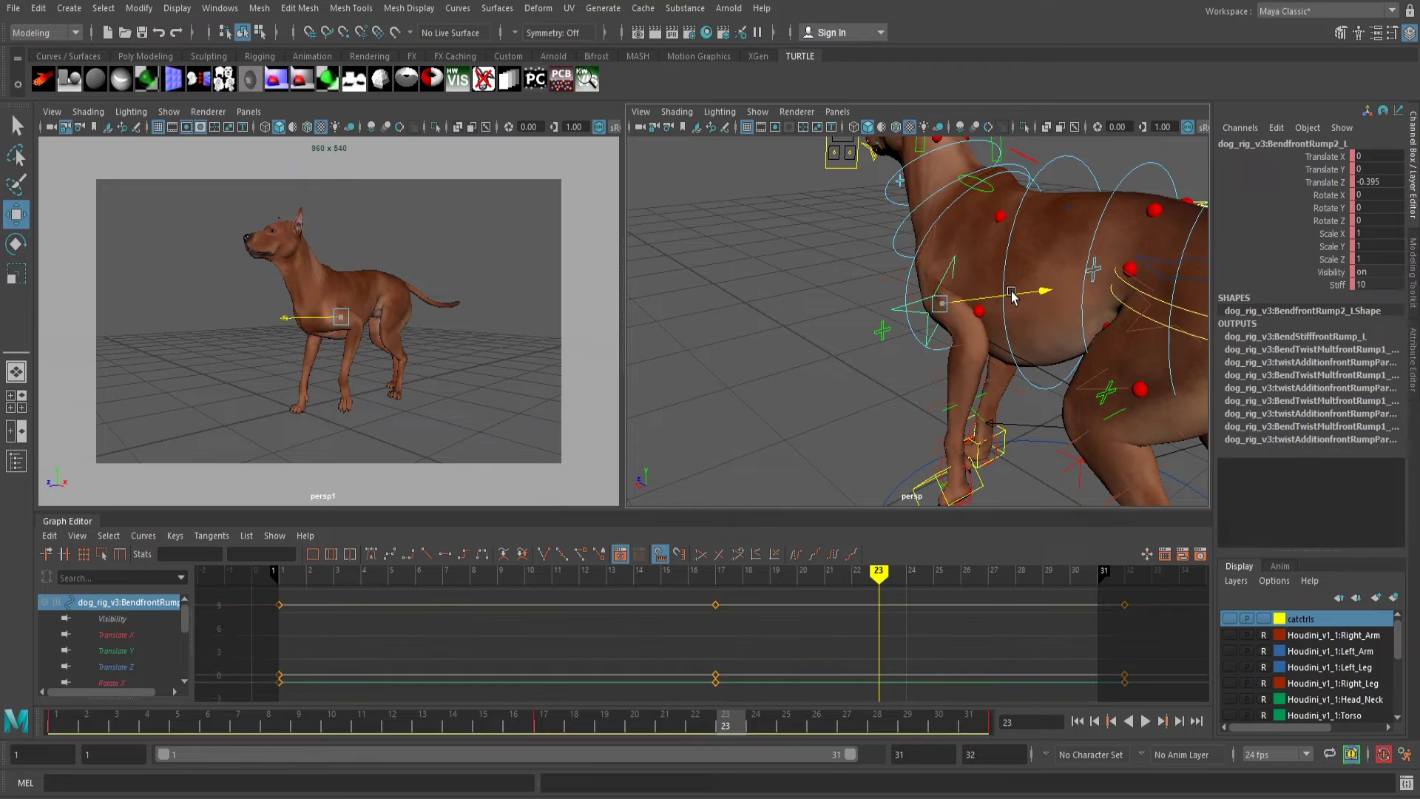
{"action": "left_click_drag", "start_coordinate": [1013, 292], "coordinate": [993, 295]}
{"action": "left_click_drag", "start_coordinate": [993, 311], "coordinate": [1013, 414], "text": "alt"}
{"action": "key", "text": "s"}
{"action": "left_click", "coordinate": [1000, 324]}
{"action": "key", "text": "alt+v"}
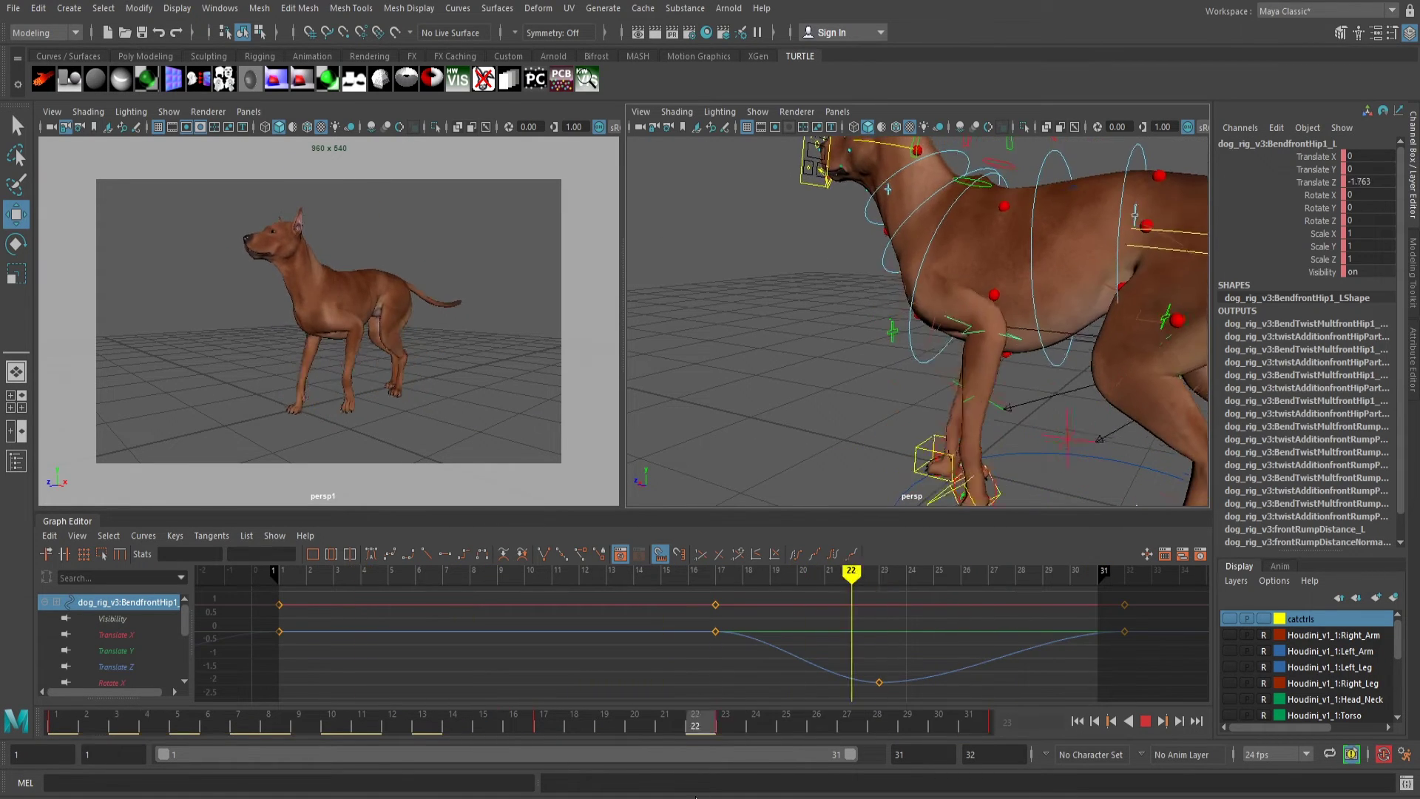
{"action": "key", "text": "alt+v"}
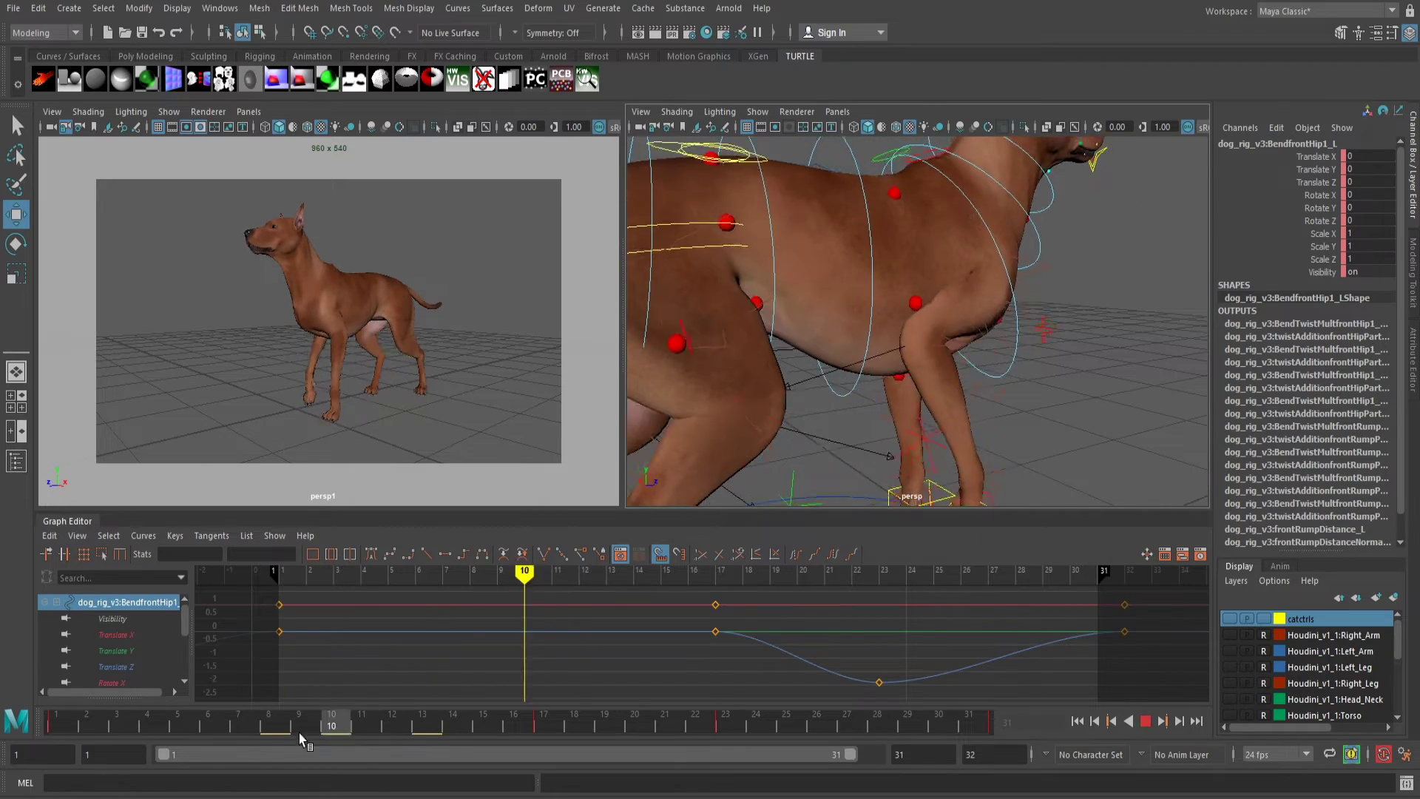
Move the right front shoulder's bend controls along Z at frame 8, key them and play back the walk
{"action": "left_click", "coordinate": [967, 380]}
{"action": "left_click_drag", "start_coordinate": [1106, 402], "coordinate": [1119, 406]}
{"action": "left_click", "coordinate": [1029, 337]}
{"action": "left_click", "coordinate": [1053, 329]}
{"action": "left_click_drag", "start_coordinate": [1090, 337], "coordinate": [1099, 339]}
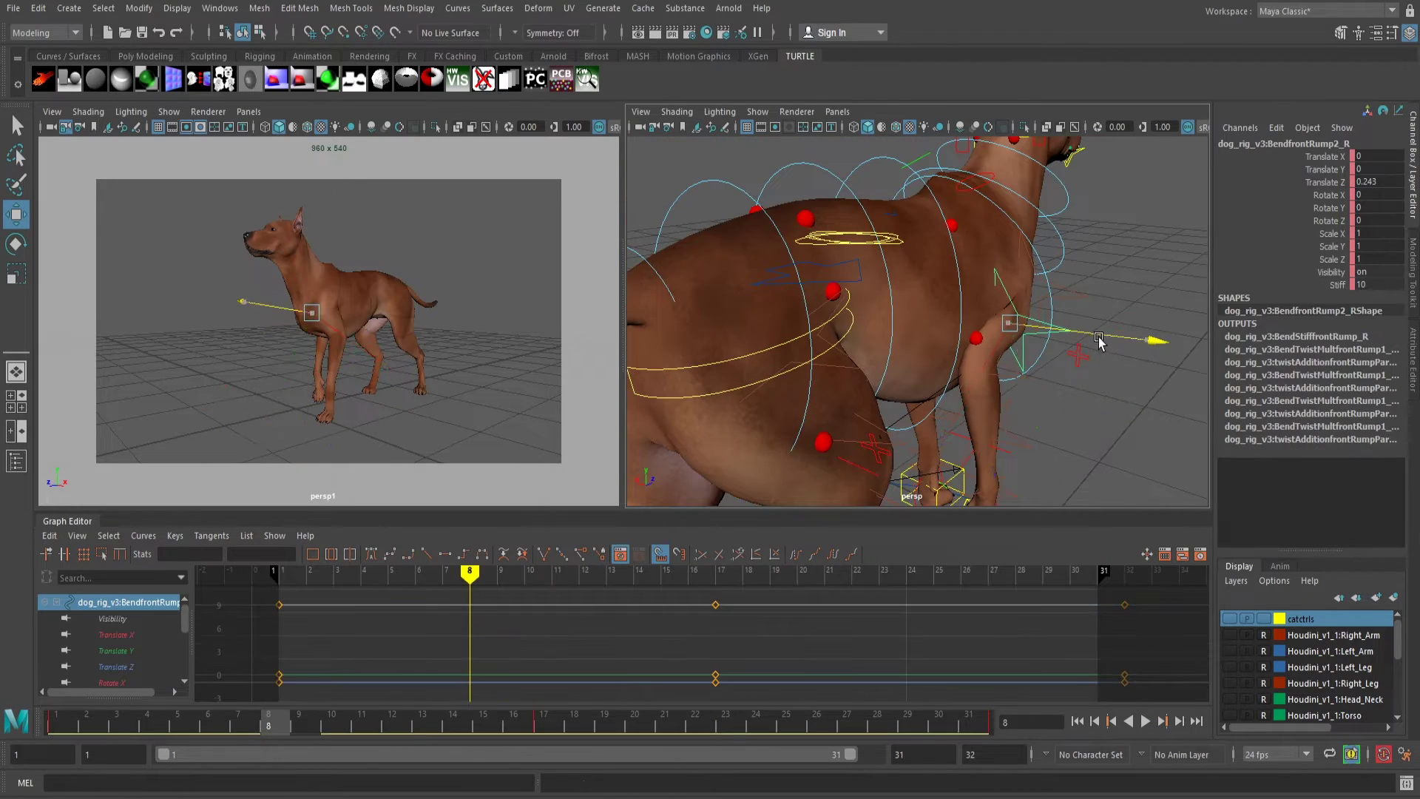
{"action": "left_click", "coordinate": [1021, 376], "text": "shift"}
{"action": "key", "text": "s"}
{"action": "key", "text": "alt+v"}
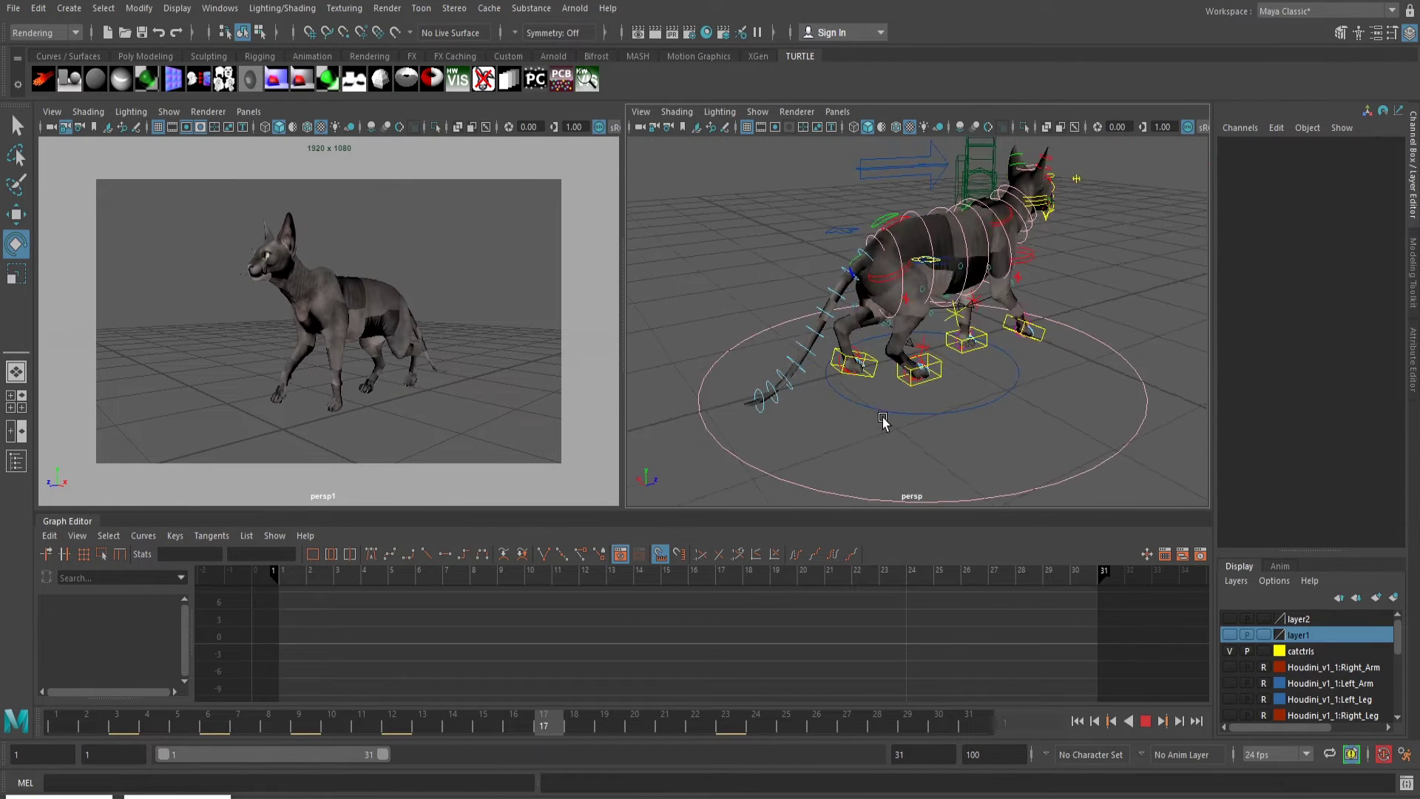
Scale down the cat's front paw Translate Y peaks at frames 9 and 25 to 0.278 and scrub through the walk
{"action": "left_click_drag", "start_coordinate": [882, 418], "coordinate": [985, 473], "text": "alt"}
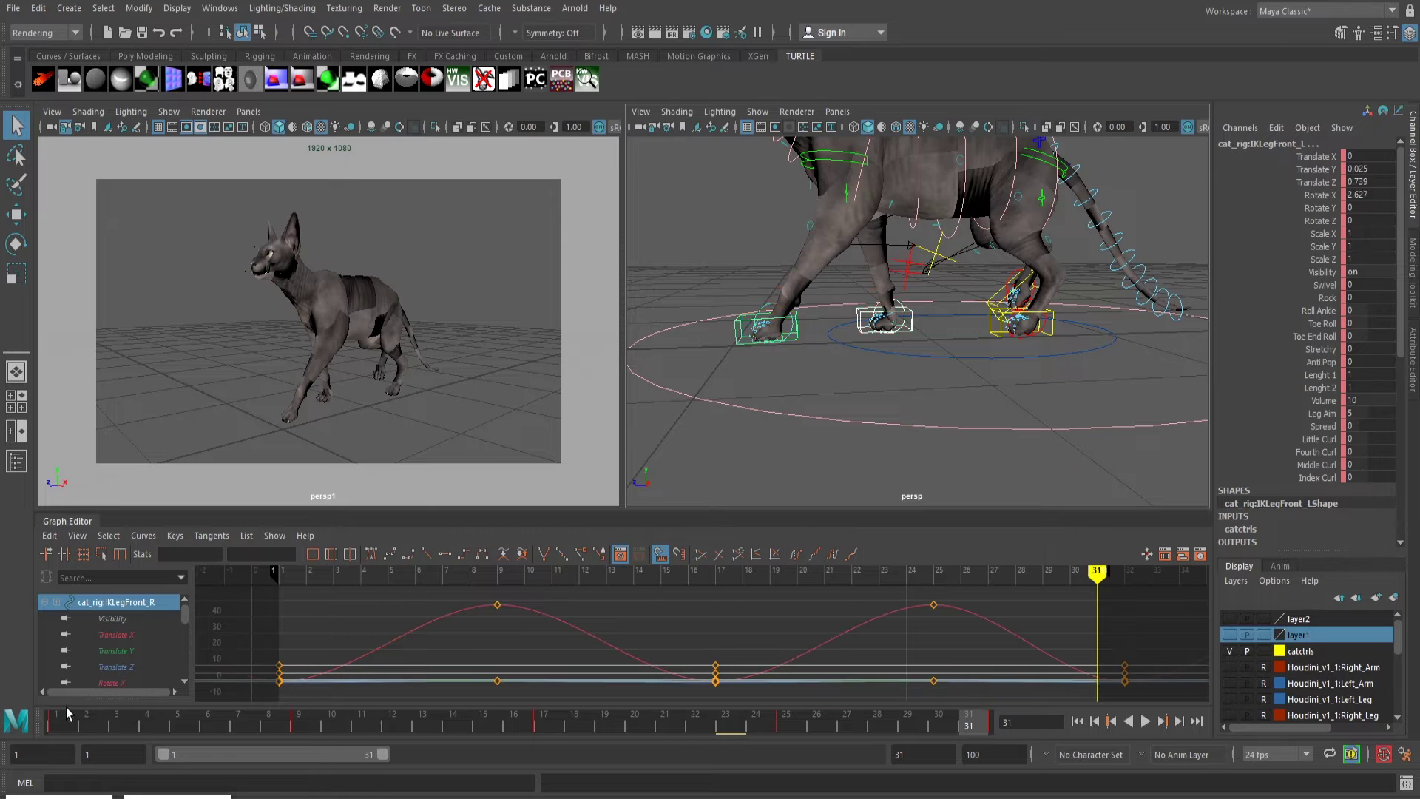
{"action": "left_click_drag", "start_coordinate": [69, 719], "coordinate": [309, 732]}
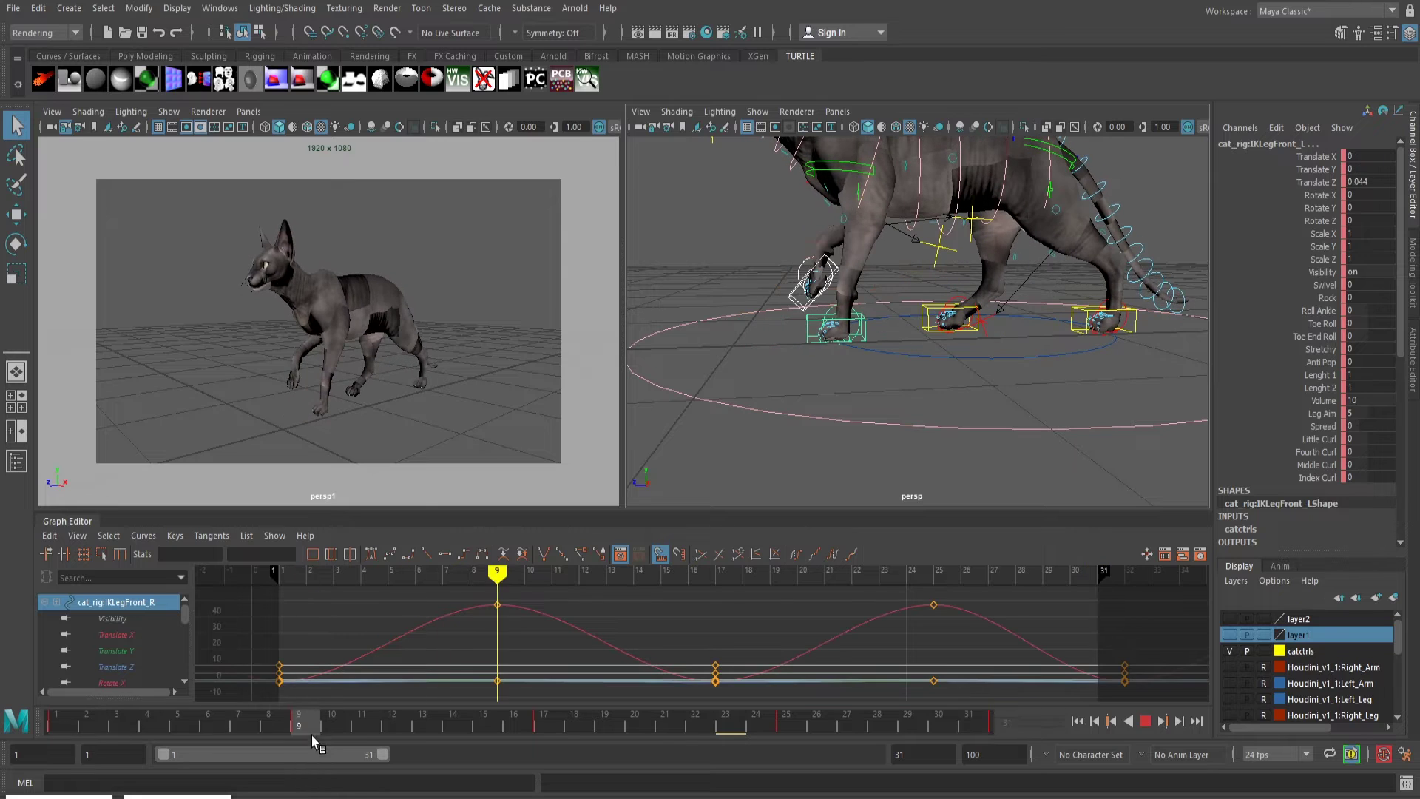
{"action": "scroll", "coordinate": [543, 653], "scroll_direction": "down", "scroll_amount": 3}
{"action": "left_click_drag", "start_coordinate": [543, 645], "coordinate": [880, 603]}
{"action": "left_click", "coordinate": [122, 653]}
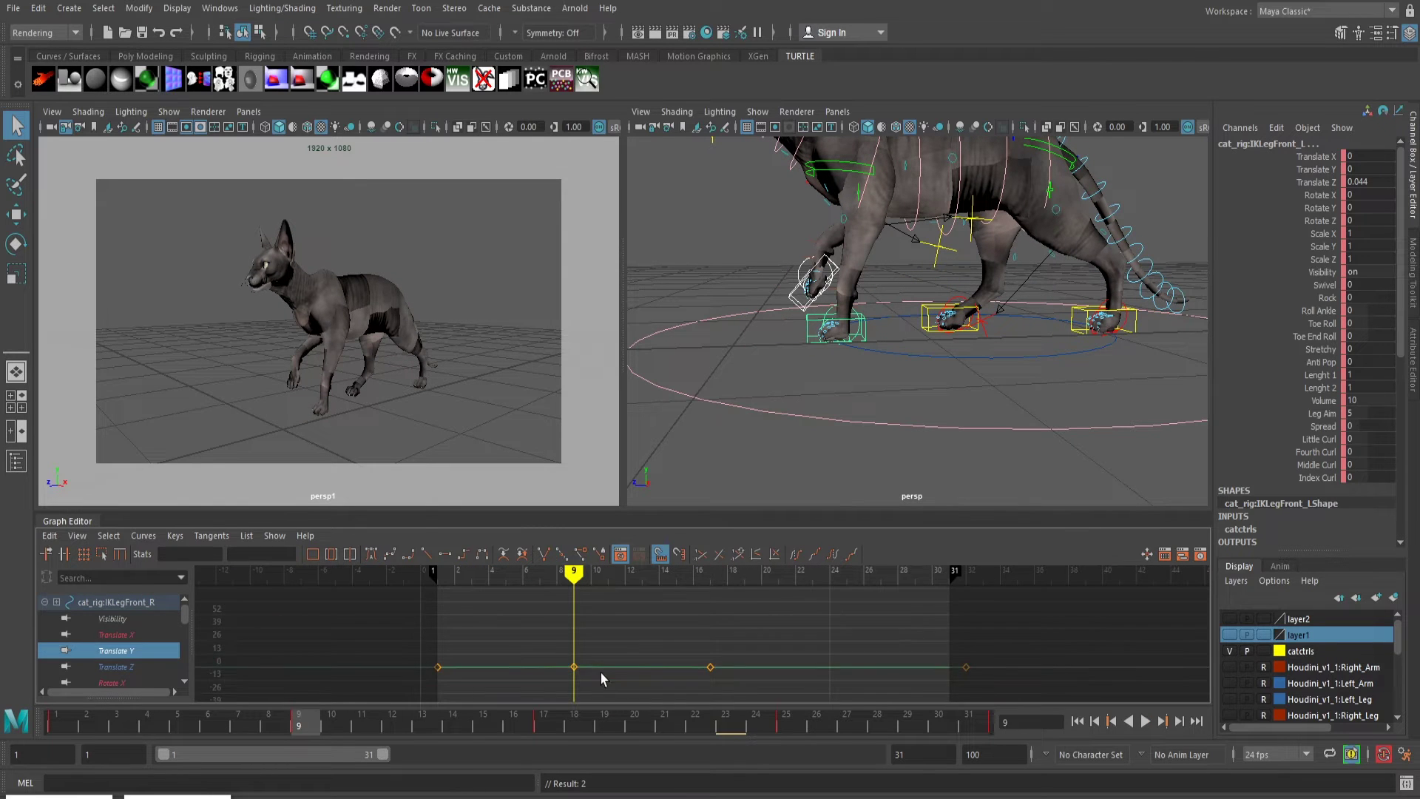
{"action": "key", "text": "f"}
{"action": "scroll", "coordinate": [146, 653], "scroll_direction": "down", "scroll_amount": 10}
{"action": "left_click", "coordinate": [121, 620], "text": "ctrl"}
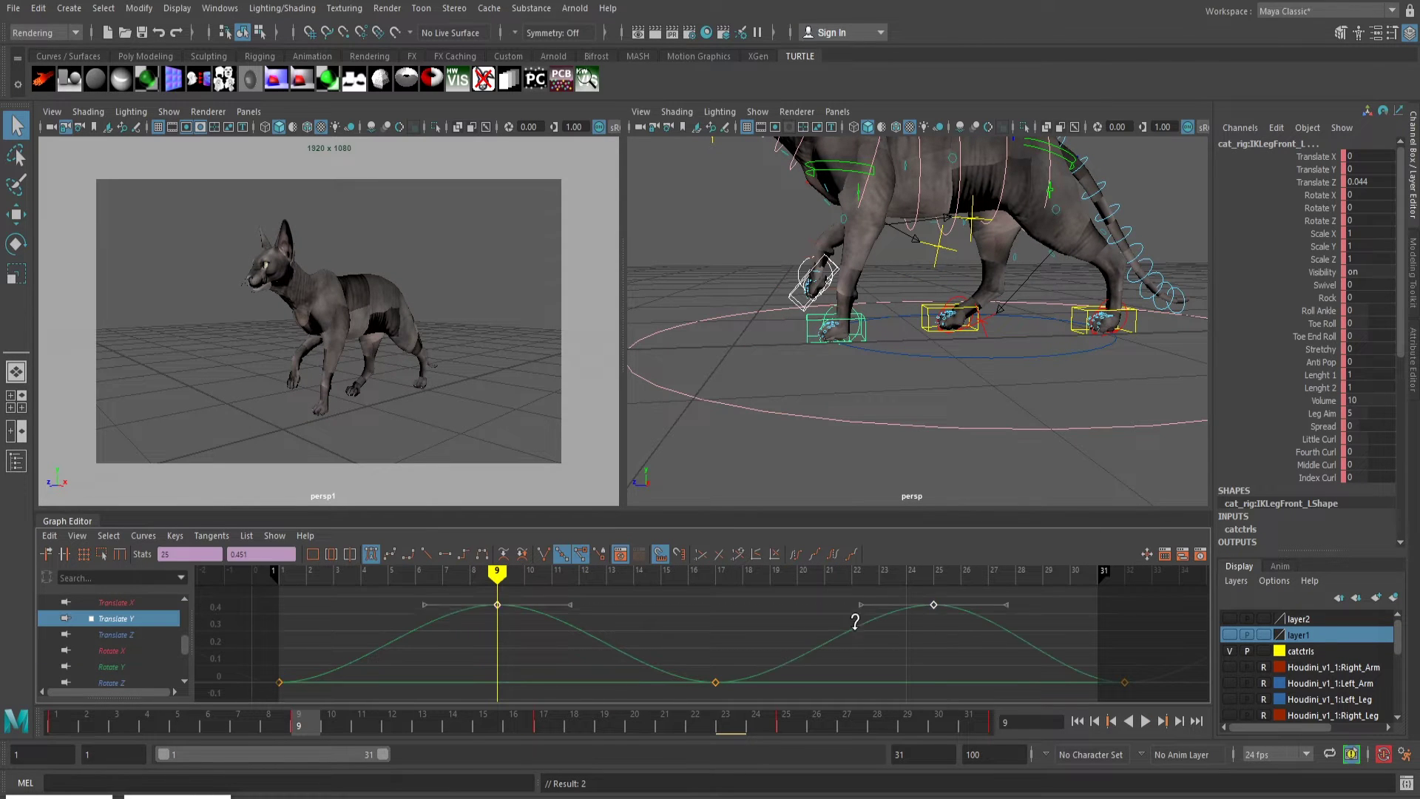
{"action": "left_click_drag", "start_coordinate": [56, 716], "coordinate": [1073, 740]}
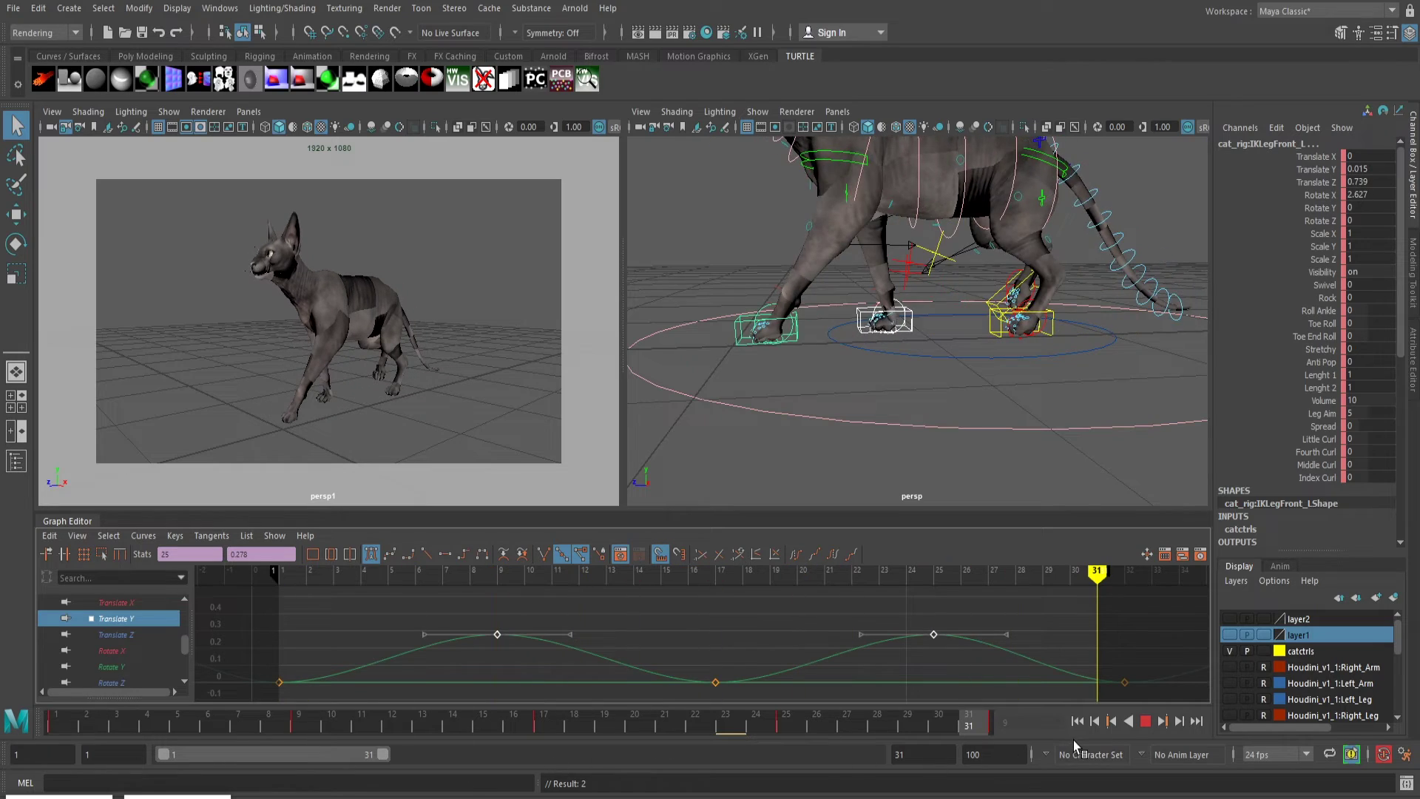
Scale down the cat root control's Translate Y keys at frames 5 and 21 to 0.0702 and play back the walk
{"action": "left_click_drag", "start_coordinate": [762, 448], "coordinate": [792, 441], "text": "alt"}
{"action": "middle_click_drag", "start_coordinate": [792, 441], "coordinate": [900, 469], "text": "alt"}
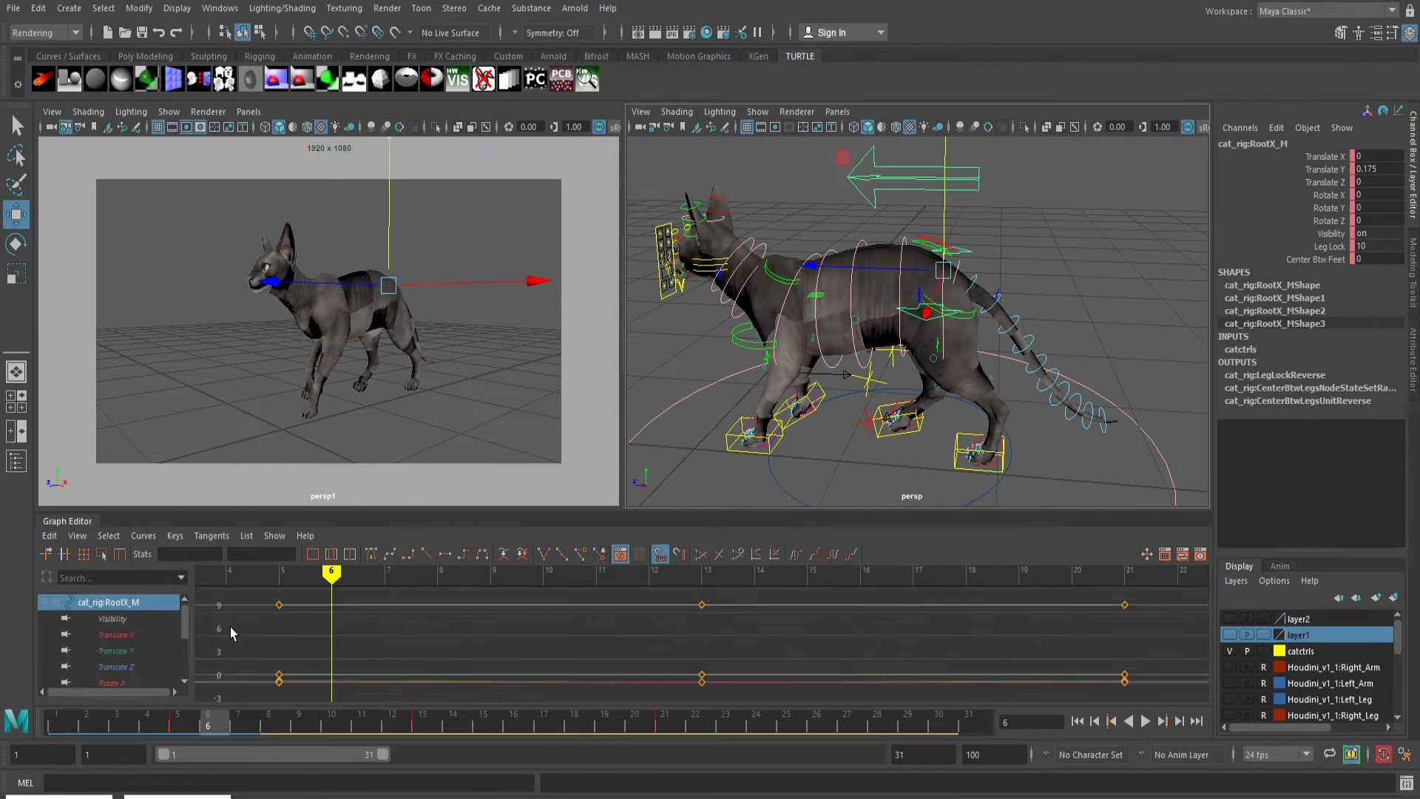
{"action": "left_click", "coordinate": [116, 651]}
{"action": "key", "text": "f"}
{"action": "middle_click_drag", "start_coordinate": [984, 622], "coordinate": [987, 668], "text": "shift"}
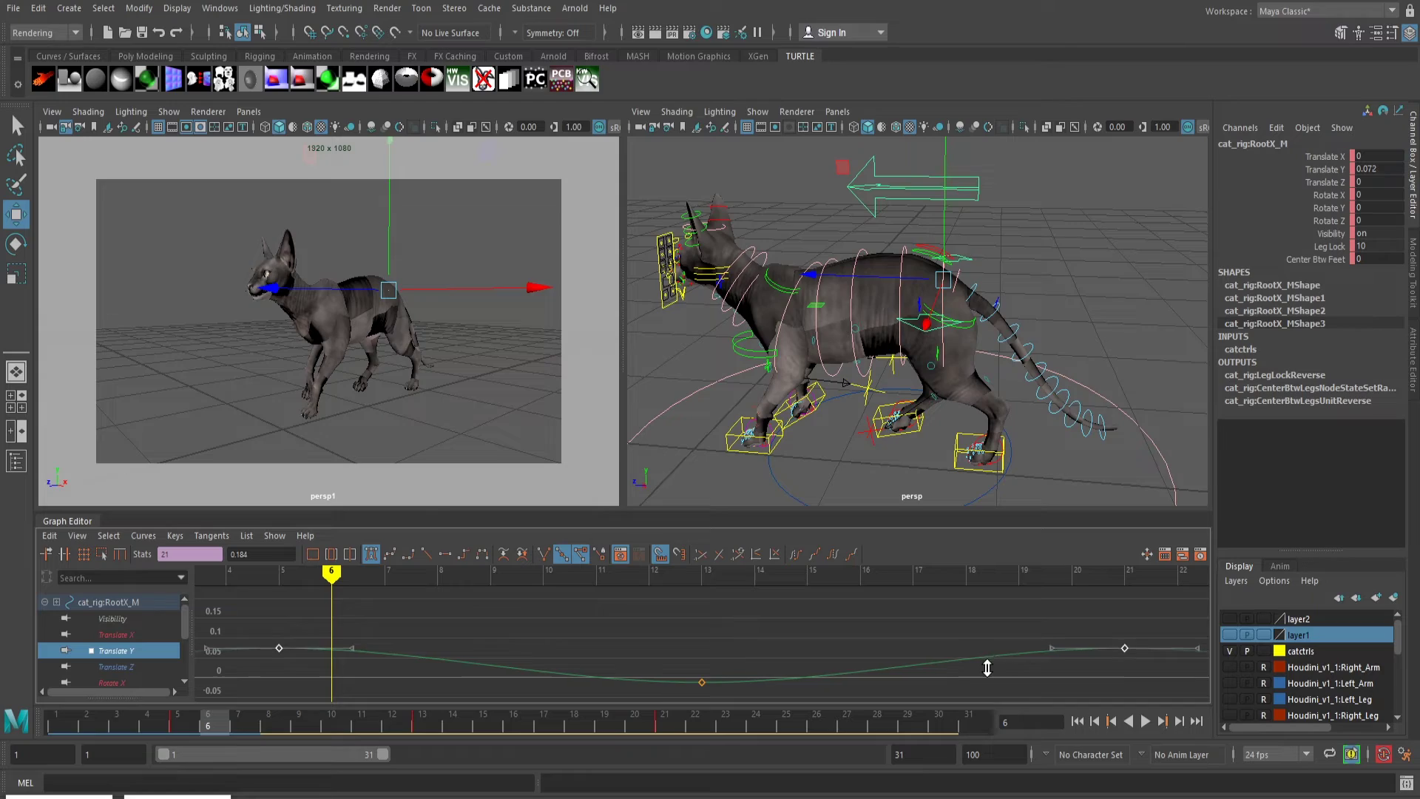
{"action": "key", "text": "alt+v"}
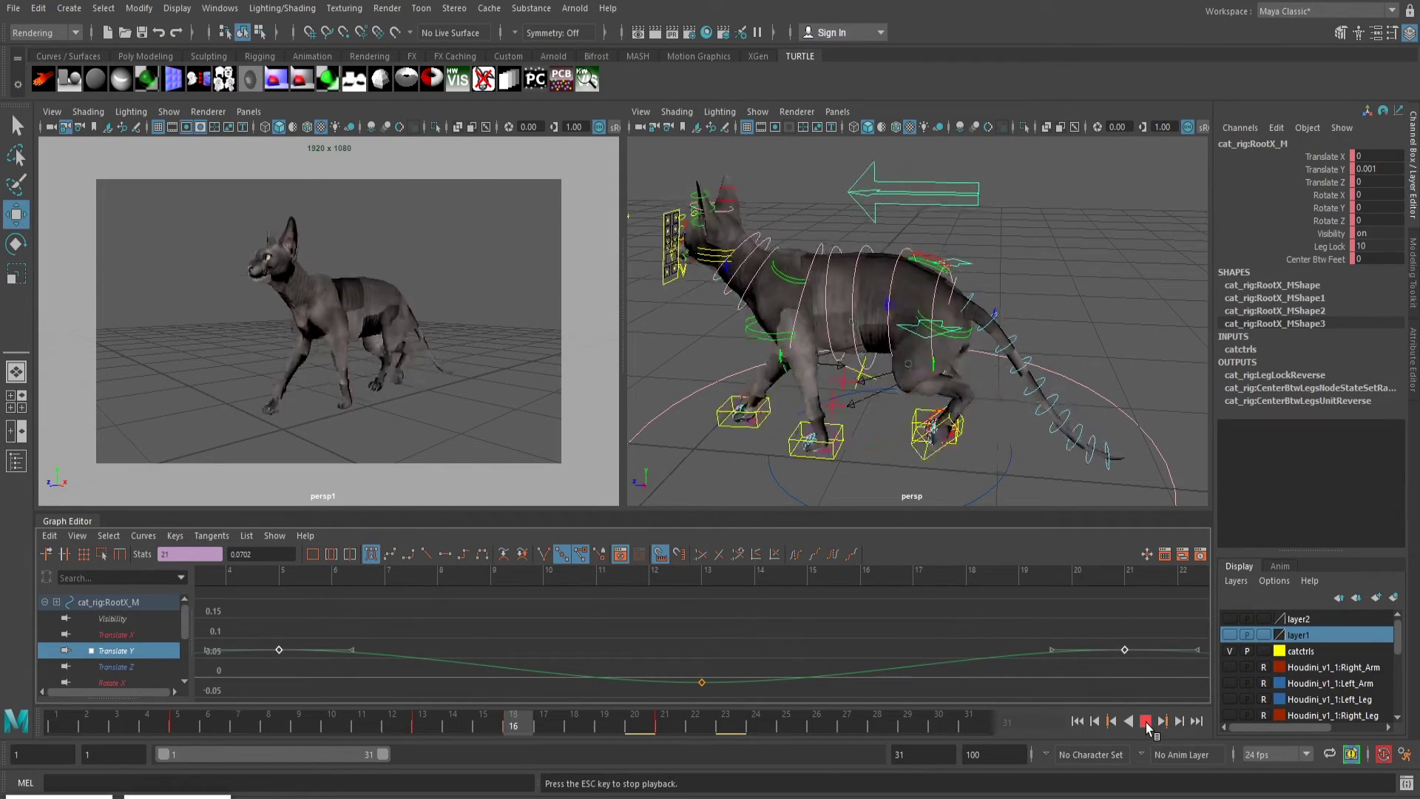
Raise the root's Translate Y keys at frames 5 and 21 to 0.143 and play back the walk
{"action": "key", "text": "Escape"}
{"action": "middle_click_drag", "start_coordinate": [427, 643], "coordinate": [427, 635], "text": "shift"}
{"action": "key", "text": "alt+v"}
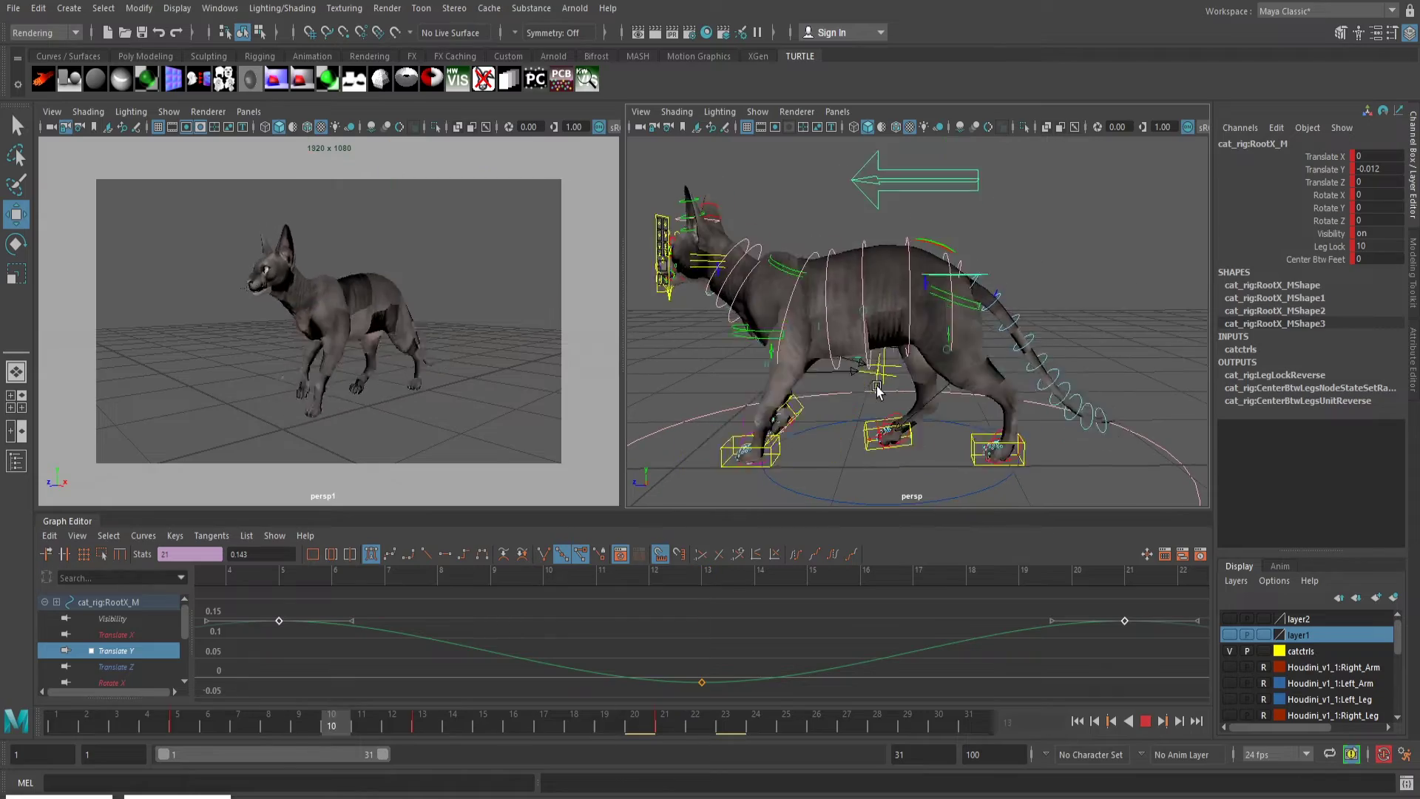
{"action": "left_click_drag", "start_coordinate": [877, 393], "coordinate": [1044, 412], "text": "alt"}
{"action": "key", "text": "Escape"}
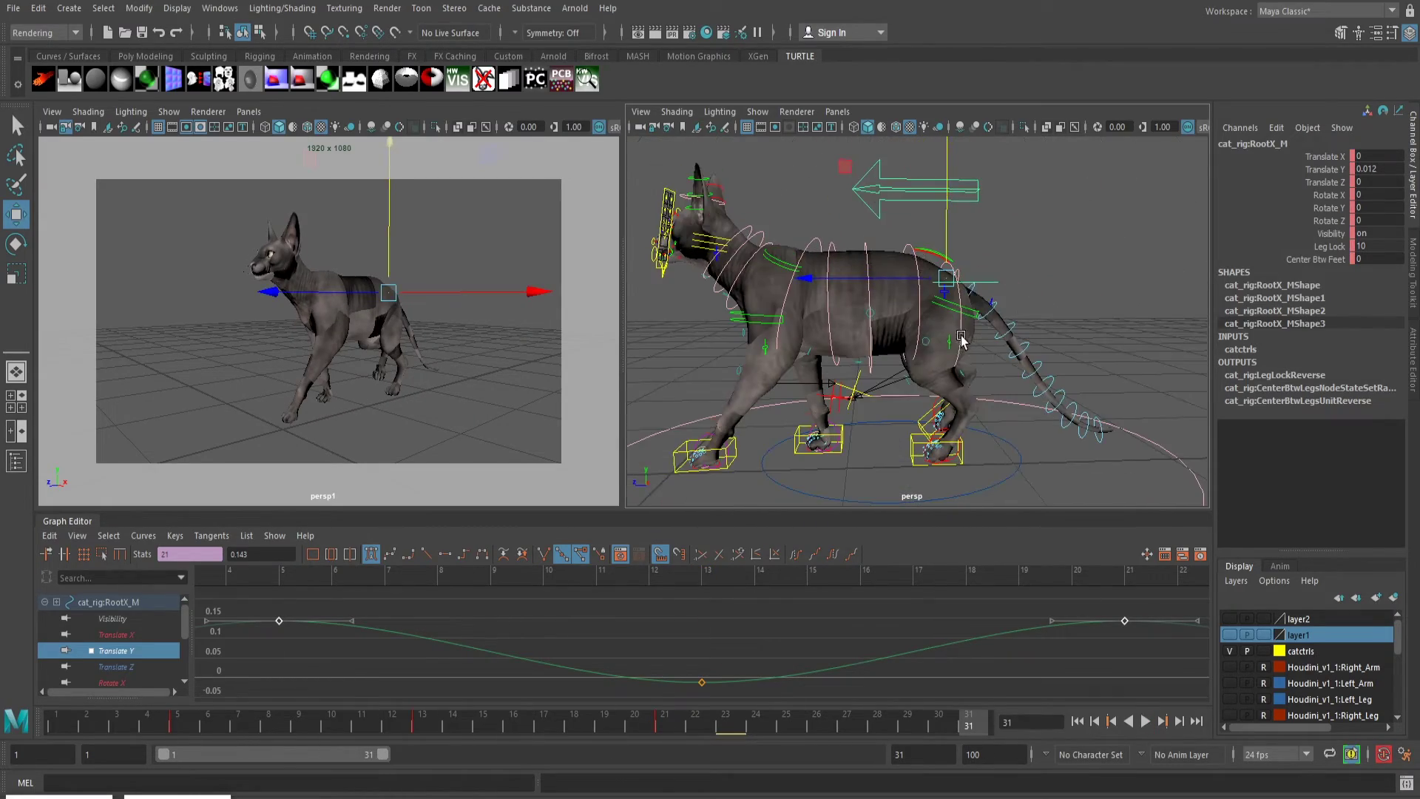
Select the root, spine and chest FK controls and isolate their Rotate Y curves in the Graph Editor
{"action": "left_click", "coordinate": [863, 271]}
{"action": "left_click", "coordinate": [751, 245], "text": "shift"}
{"action": "key", "text": "e"}
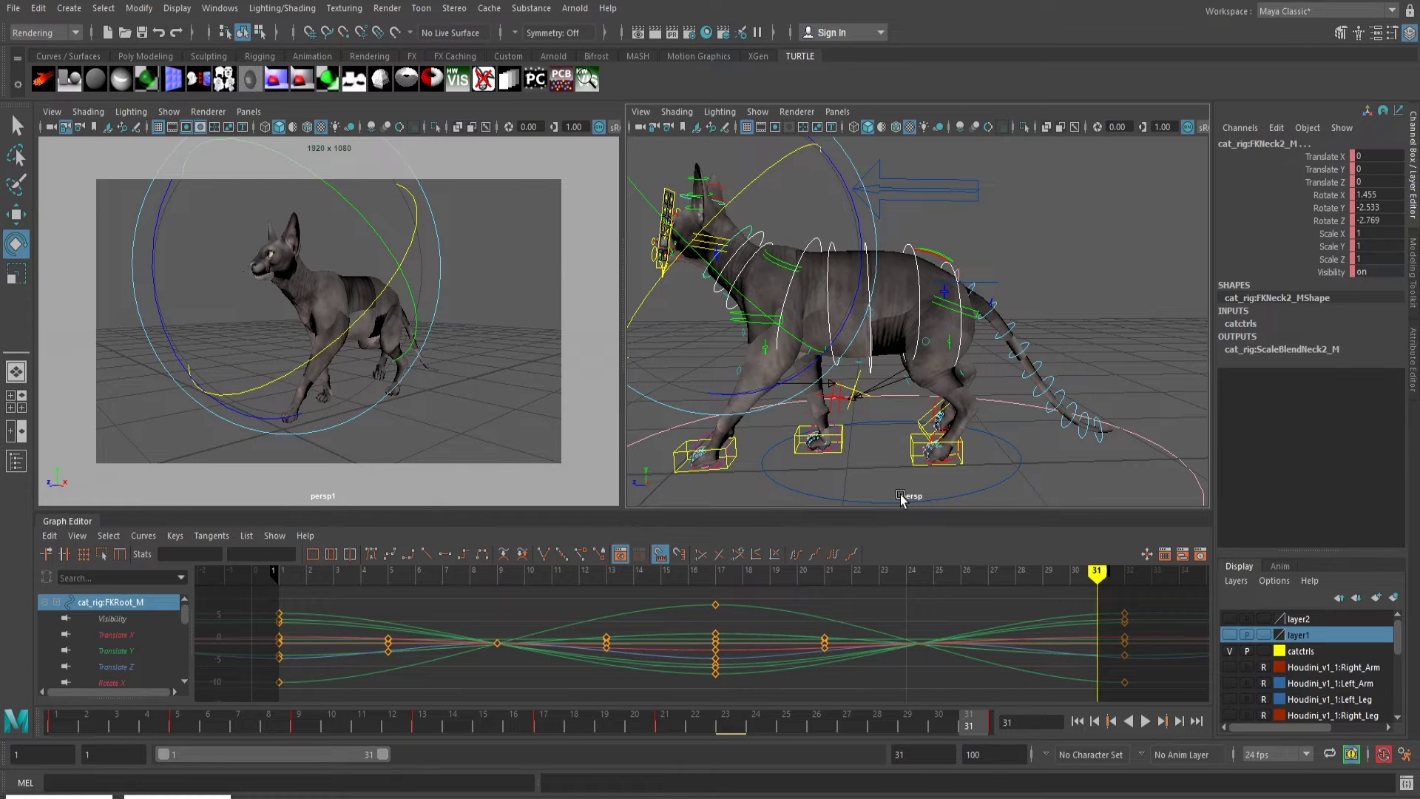
{"action": "key", "text": "ctrl+z"}
{"action": "left_click", "coordinate": [184, 681]}
{"action": "left_click", "coordinate": [118, 619]}
{"action": "left_click", "coordinate": [185, 600]}
{"action": "left_click", "coordinate": [118, 635]}
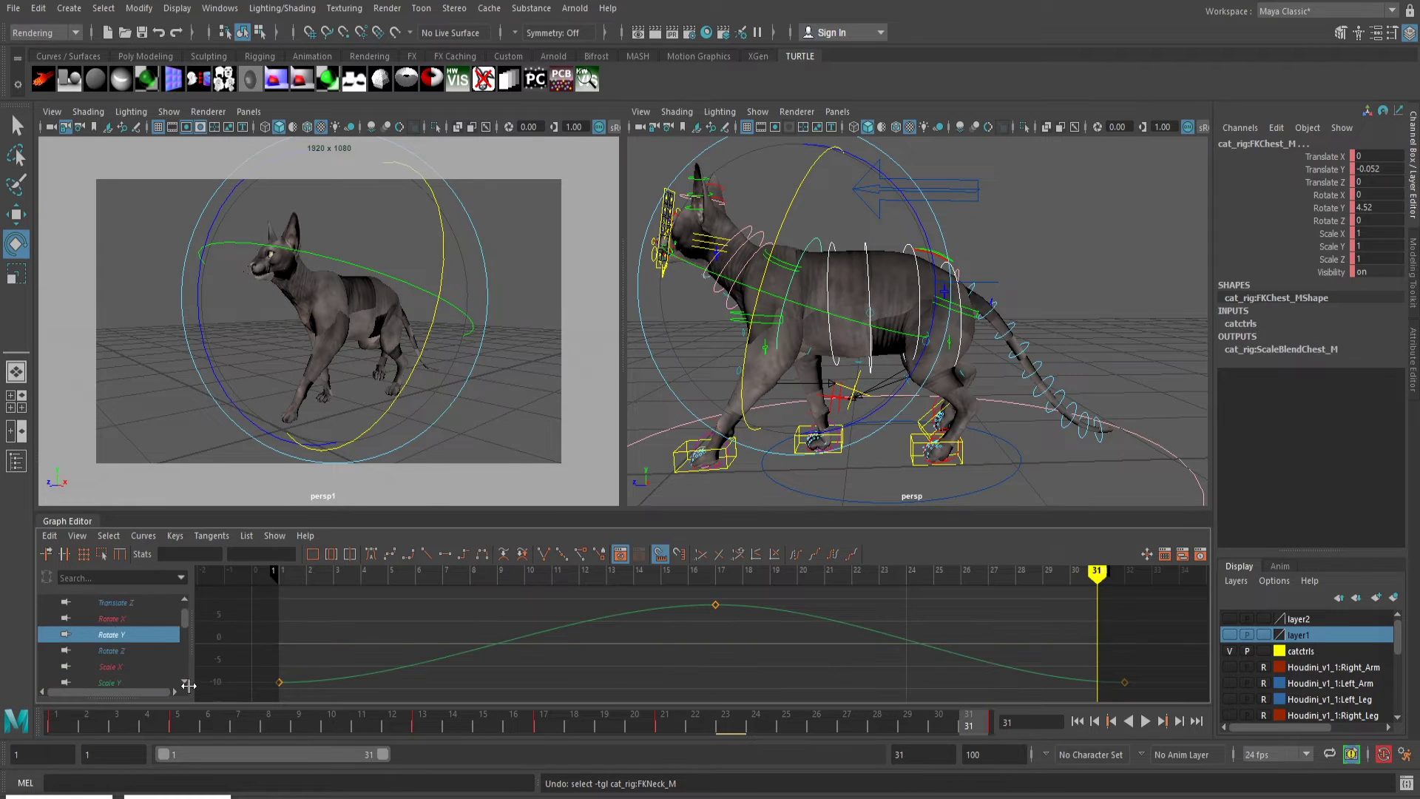
{"action": "left_click", "coordinate": [140, 666], "text": "ctrl"}
{"action": "left_click", "coordinate": [182, 679]}
{"action": "left_click", "coordinate": [140, 666], "text": "ctrl"}
{"action": "left_click", "coordinate": [185, 681]}
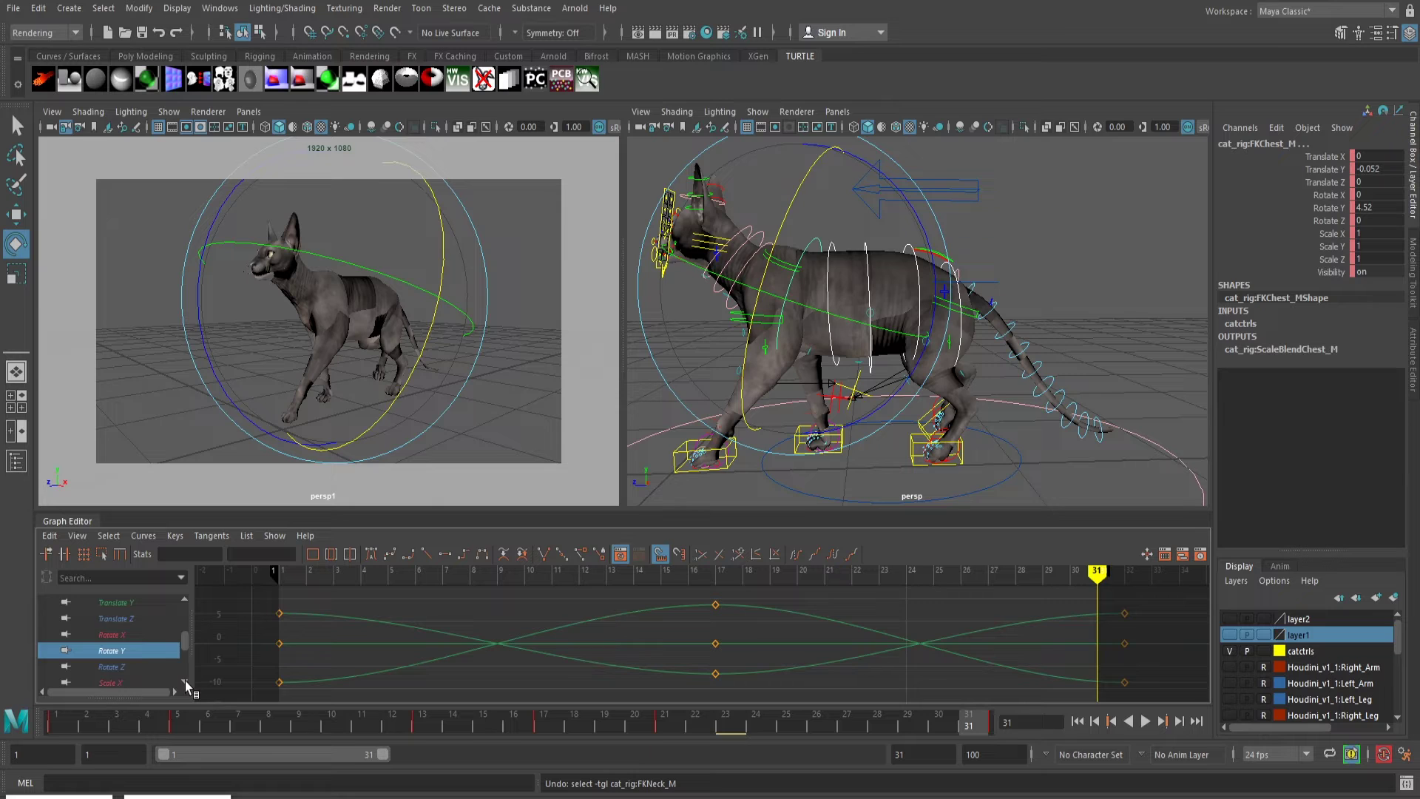
{"action": "left_click", "coordinate": [135, 651], "text": "ctrl"}
{"action": "left_click", "coordinate": [184, 680]}
{"action": "left_click", "coordinate": [121, 652], "text": "ctrl"}
Scale down all the spine Rotate Y keys, bringing the chest to 1.762 at frame 32, and play back the walk
{"action": "scroll", "coordinate": [471, 598], "scroll_direction": "down", "scroll_amount": 5}
{"action": "left_click_drag", "start_coordinate": [470, 593], "coordinate": [953, 690]}
{"action": "key", "text": "r"}
{"action": "middle_click_drag", "start_coordinate": [725, 638], "coordinate": [726, 676]}
{"action": "left_click", "coordinate": [61, 722]}
{"action": "left_click", "coordinate": [1145, 721]}
{"action": "left_click_drag", "start_coordinate": [1028, 303], "coordinate": [851, 414], "text": "alt"}
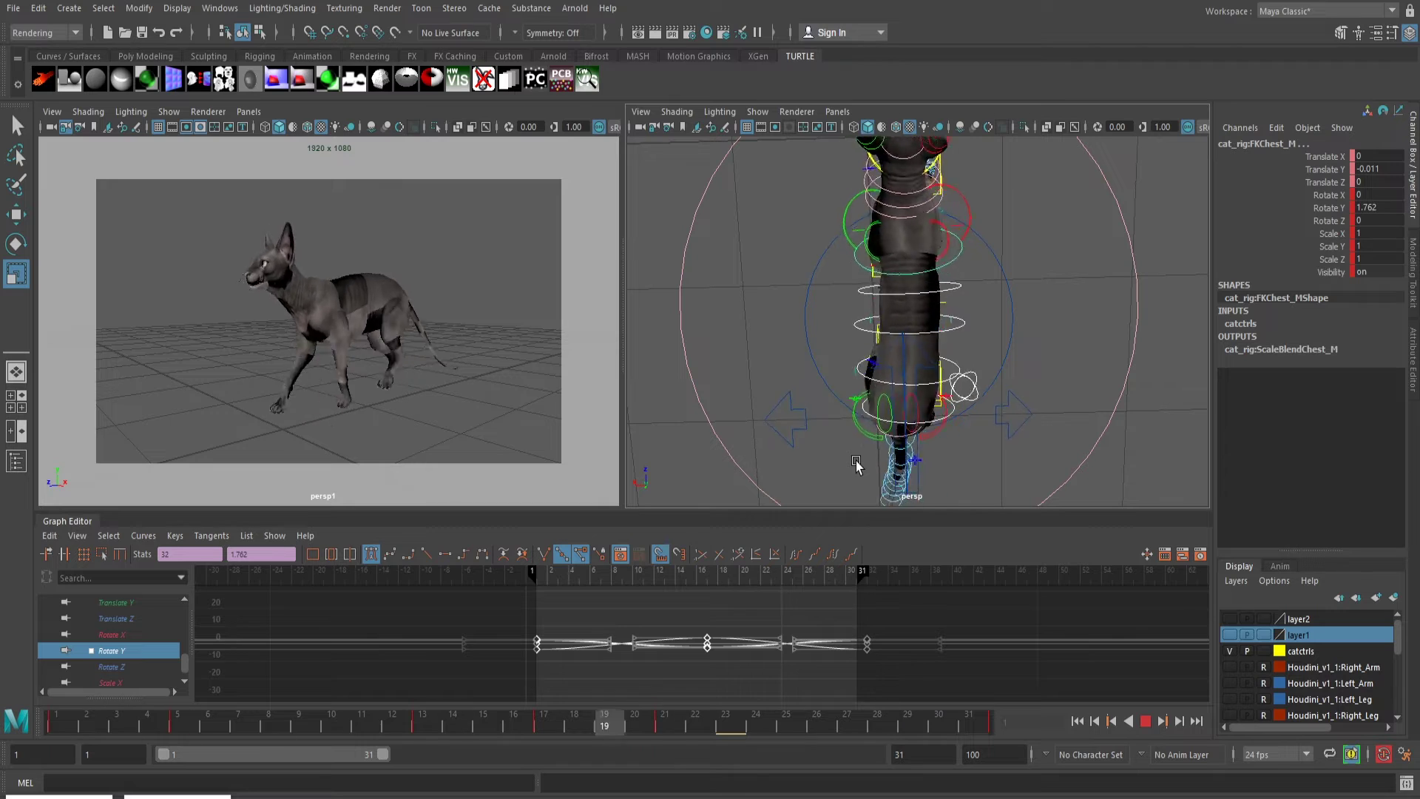
{"action": "key", "text": "Escape"}
Scale down the hip swinger's Rotate Y keys, bringing frames 1 and 32 to -13.825, and play back the walk
{"action": "left_click", "coordinate": [956, 383]}
{"action": "key", "text": "a"}
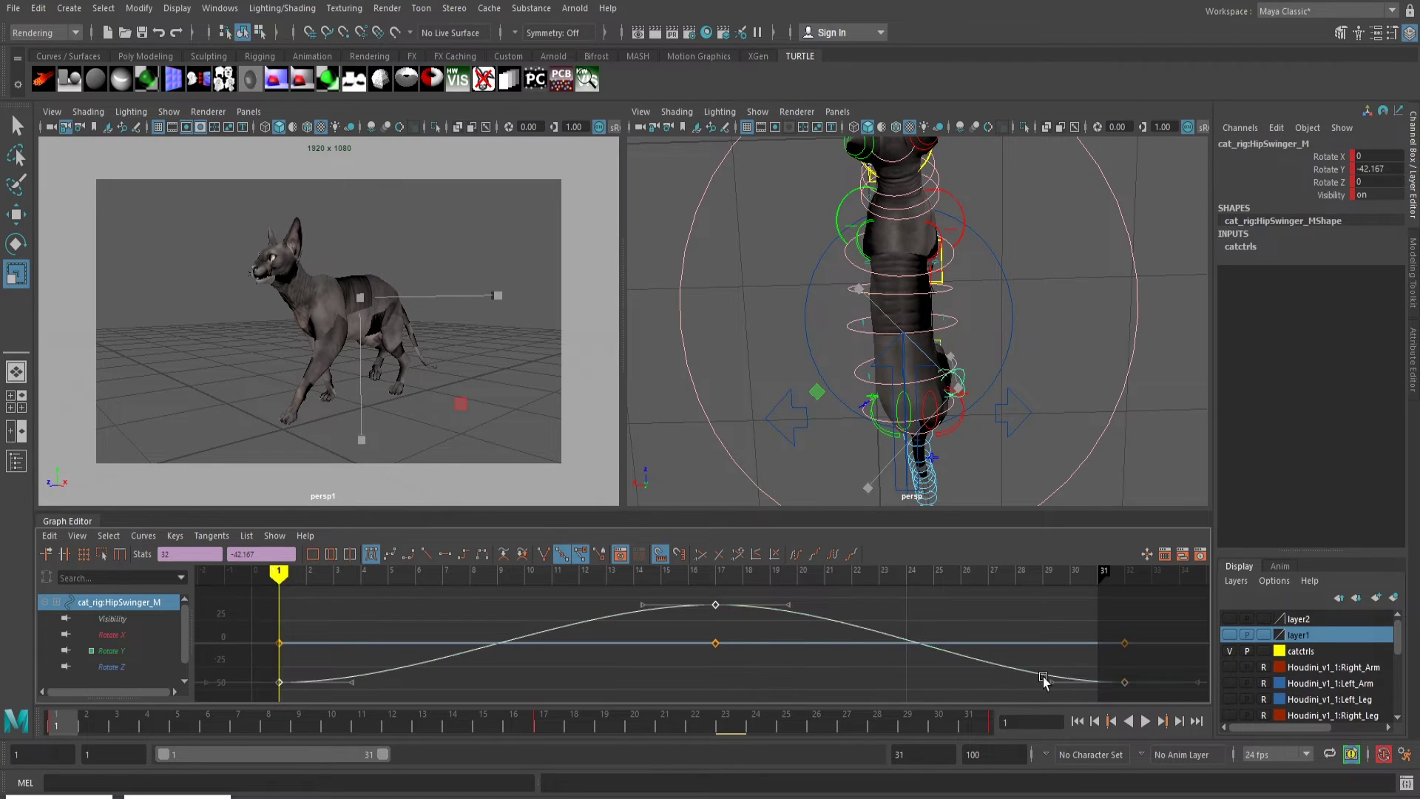
{"action": "middle_click_drag", "start_coordinate": [773, 622], "coordinate": [775, 635]}
{"action": "left_click", "coordinate": [1144, 723]}
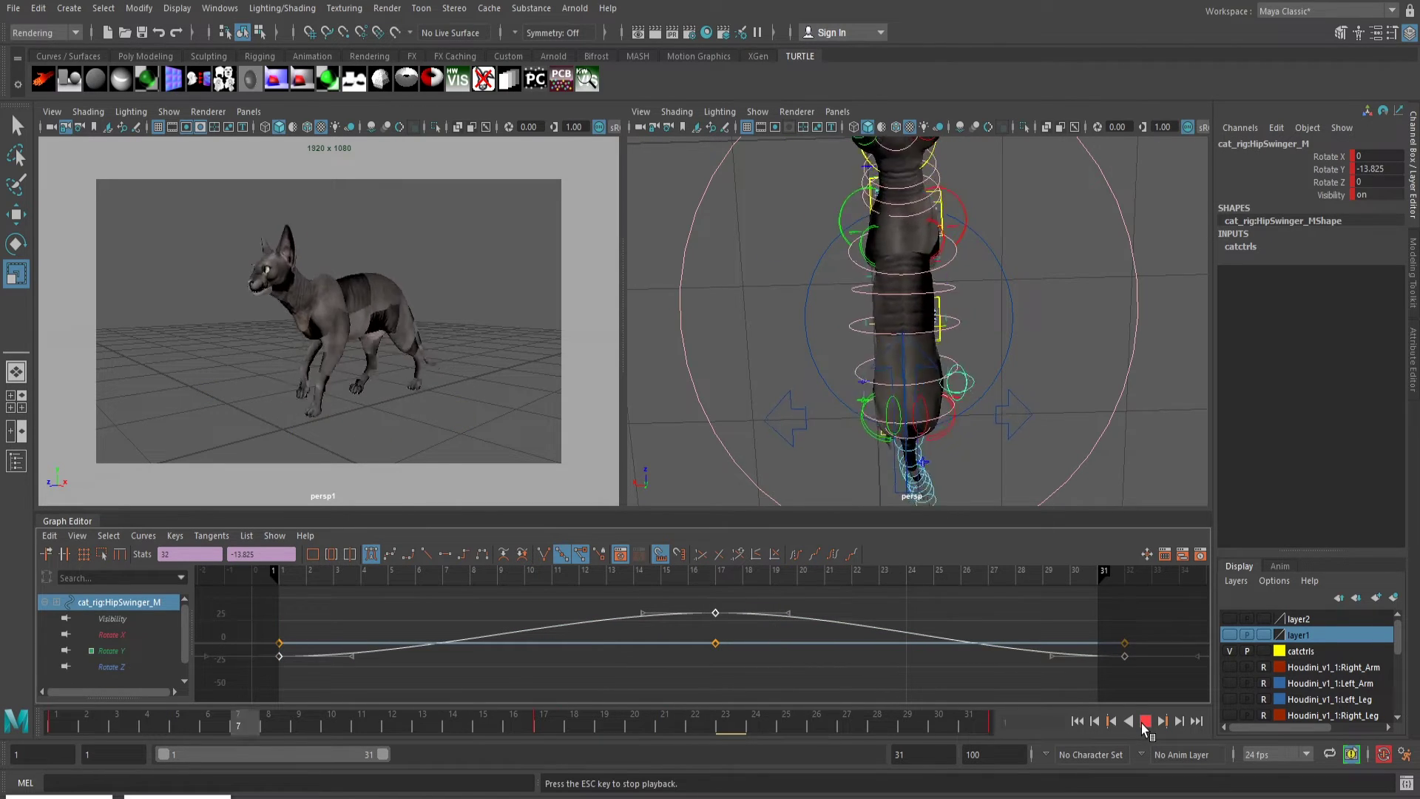
{"action": "left_click", "coordinate": [1145, 721]}
Examine the spine controls' Translate Y curves in side view and select the third spine control's key at frame 13
{"action": "left_click_drag", "start_coordinate": [872, 333], "coordinate": [938, 397], "text": "alt"}
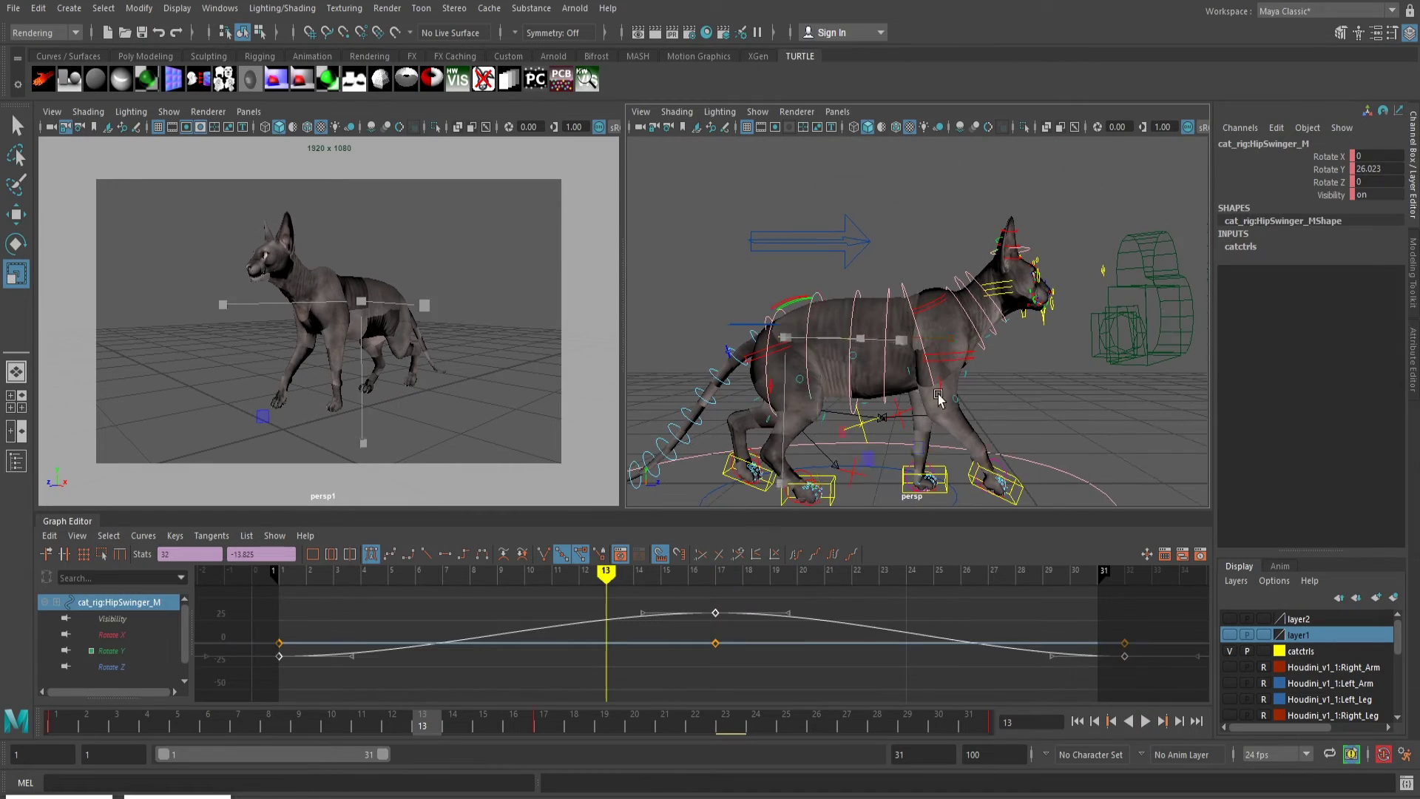
{"action": "left_click", "coordinate": [938, 397]}
{"action": "left_click", "coordinate": [128, 652]}
{"action": "left_click_drag", "start_coordinate": [861, 638], "coordinate": [861, 639]}
{"action": "left_click_drag", "start_coordinate": [318, 722], "coordinate": [914, 695]}
{"action": "left_click", "coordinate": [886, 396]}
{"action": "left_click_drag", "start_coordinate": [547, 726], "coordinate": [452, 725]}
{"action": "left_click", "coordinate": [117, 652]}
{"action": "left_click_drag", "start_coordinate": [589, 666], "coordinate": [622, 697]}
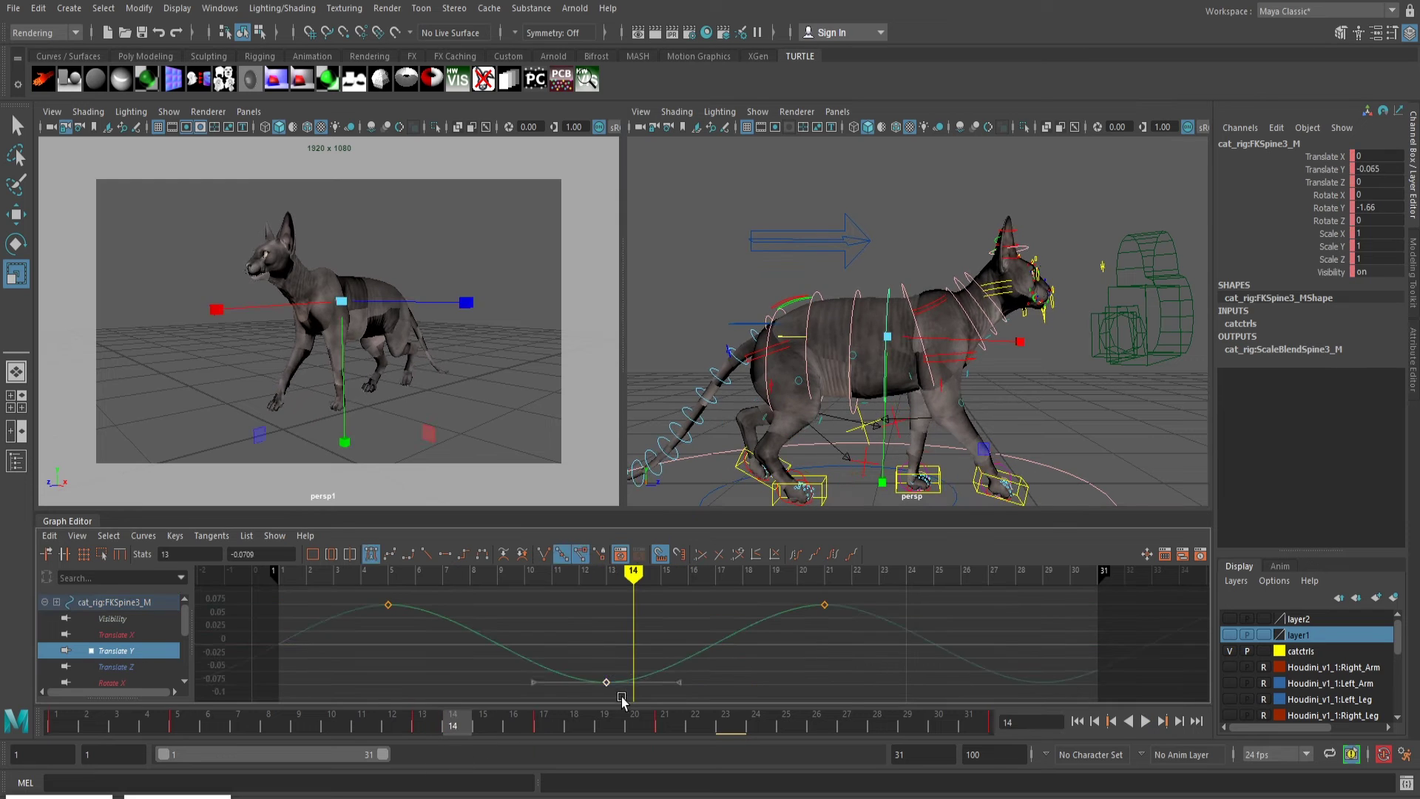
Raise the chest control's Translate Y key at frame 13 to 0.0065 and play back the walk
{"action": "left_click", "coordinate": [830, 396]}
{"action": "key", "text": "alt+v"}
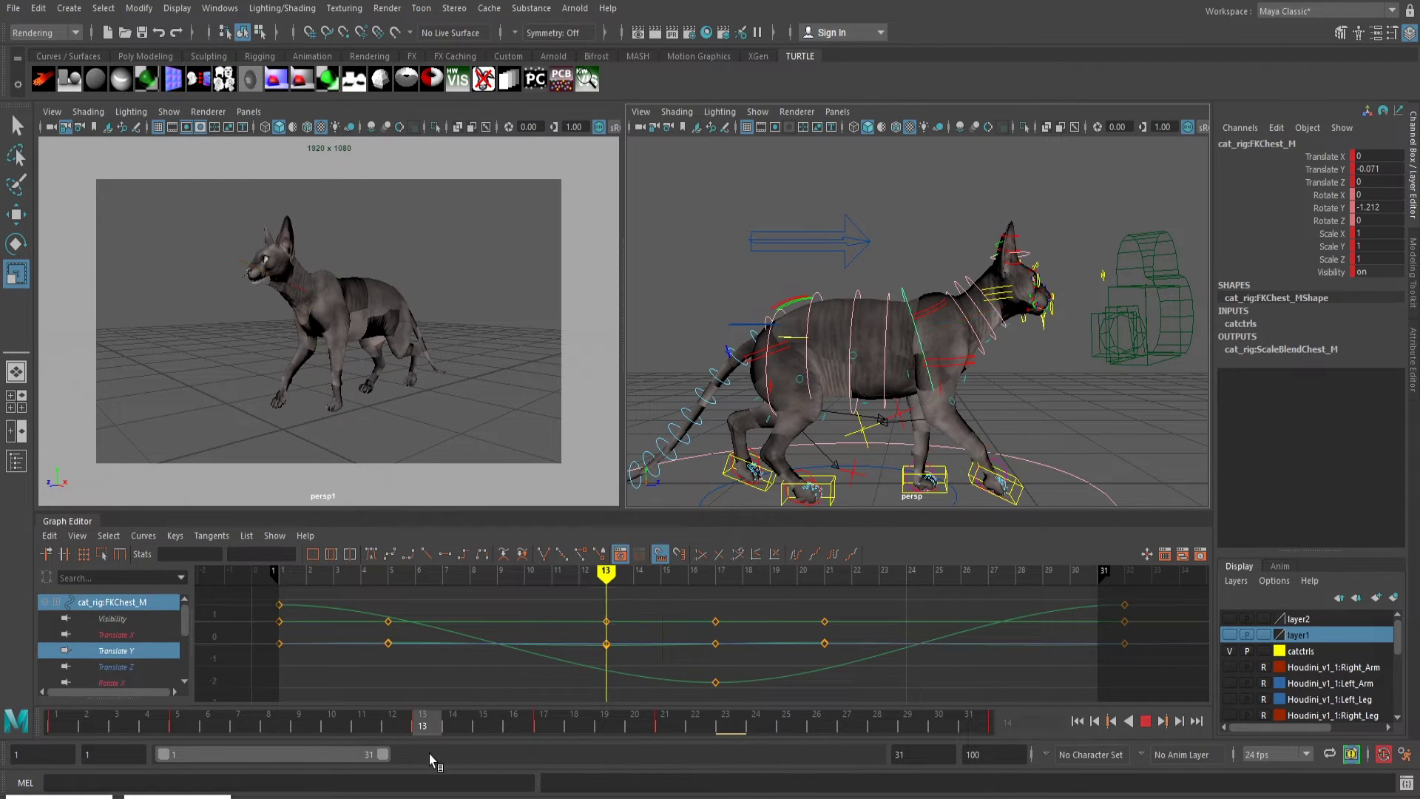
{"action": "left_click", "coordinate": [116, 651]}
{"action": "left_click_drag", "start_coordinate": [550, 662], "coordinate": [600, 677]}
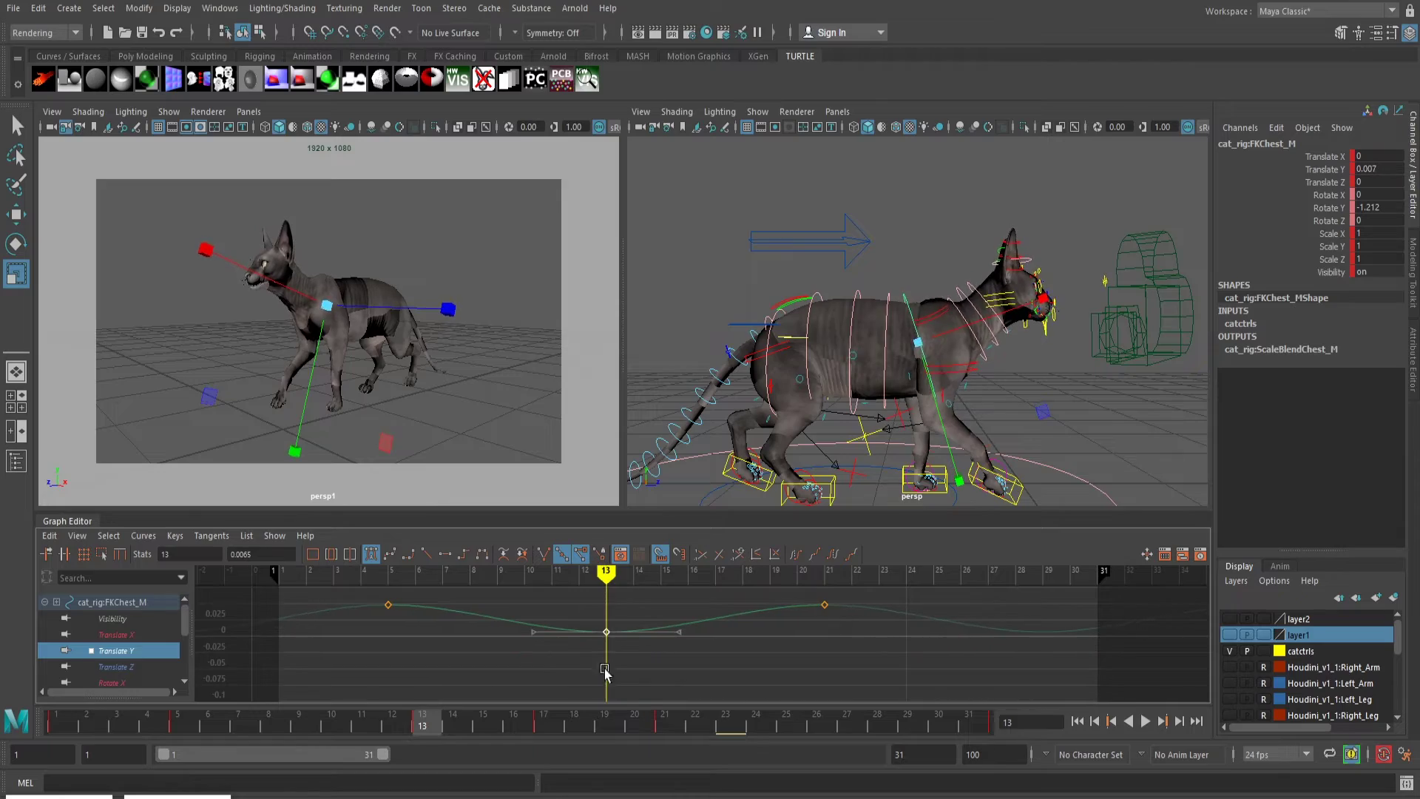
{"action": "left_click", "coordinate": [1146, 721]}
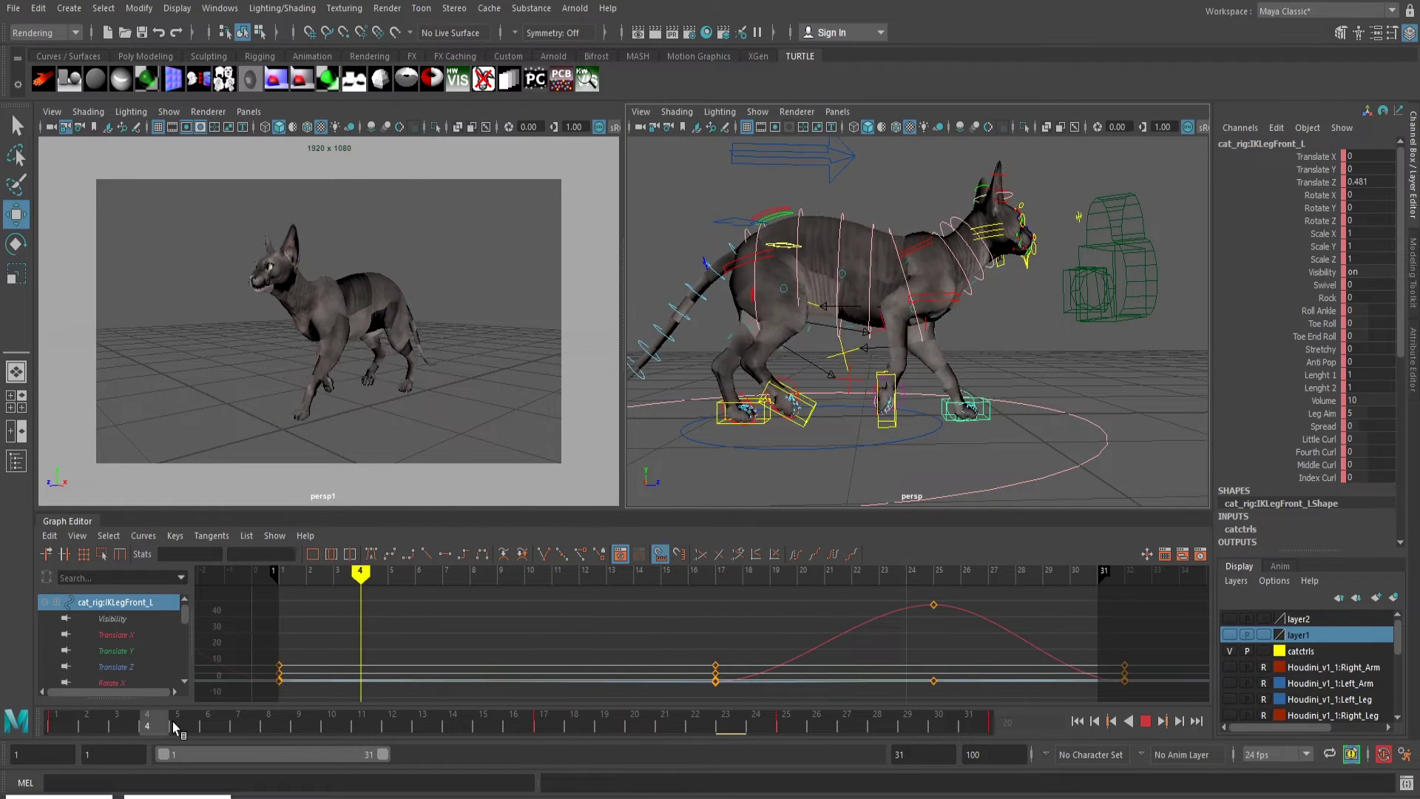
Key the X rotation of the left front paw at frame 20 and the right front paw at frame 15, checking in playback
{"action": "key", "text": "Escape"}
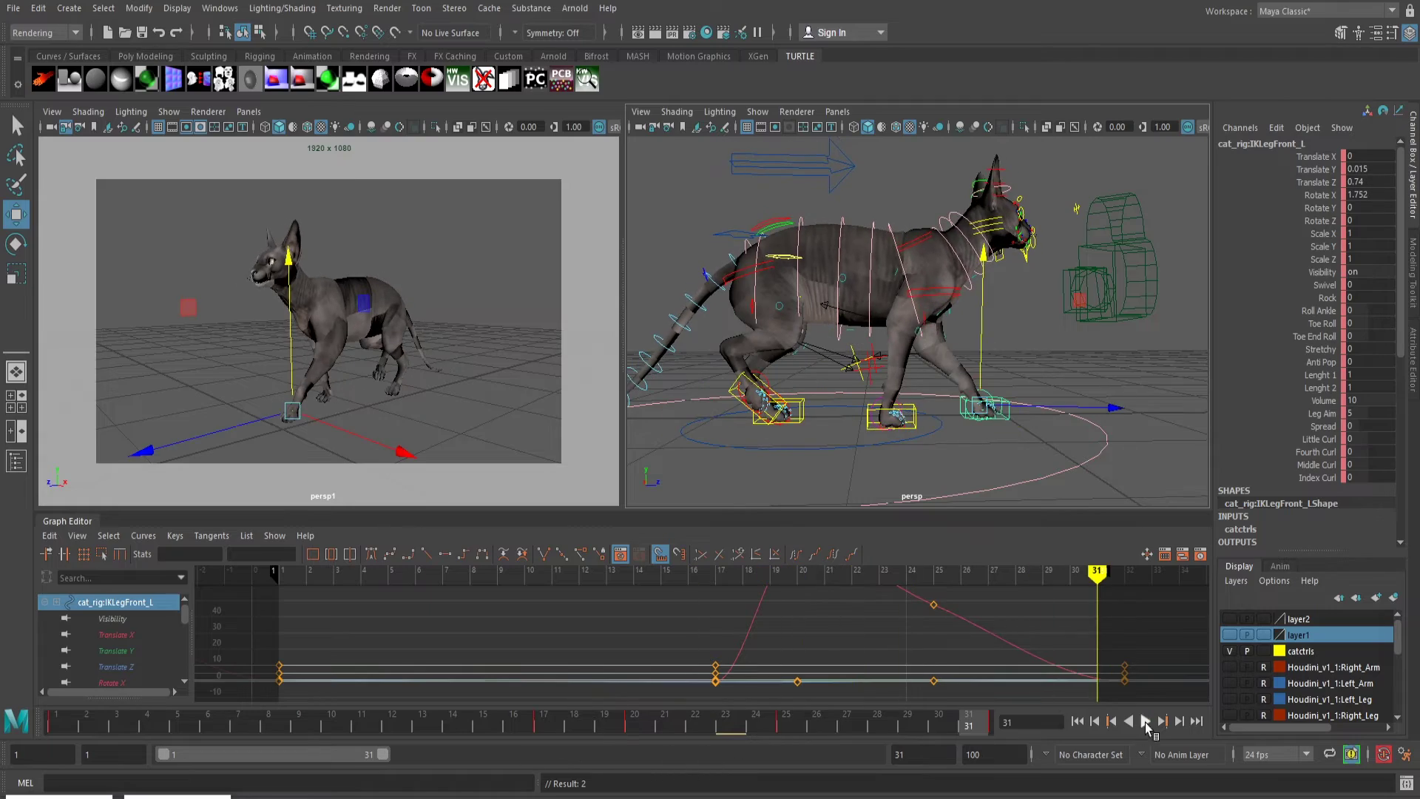
{"action": "left_click", "coordinate": [1128, 721]}
{"action": "key", "text": "e"}
{"action": "left_click", "coordinate": [899, 425]}
{"action": "key", "text": "alt+v"}
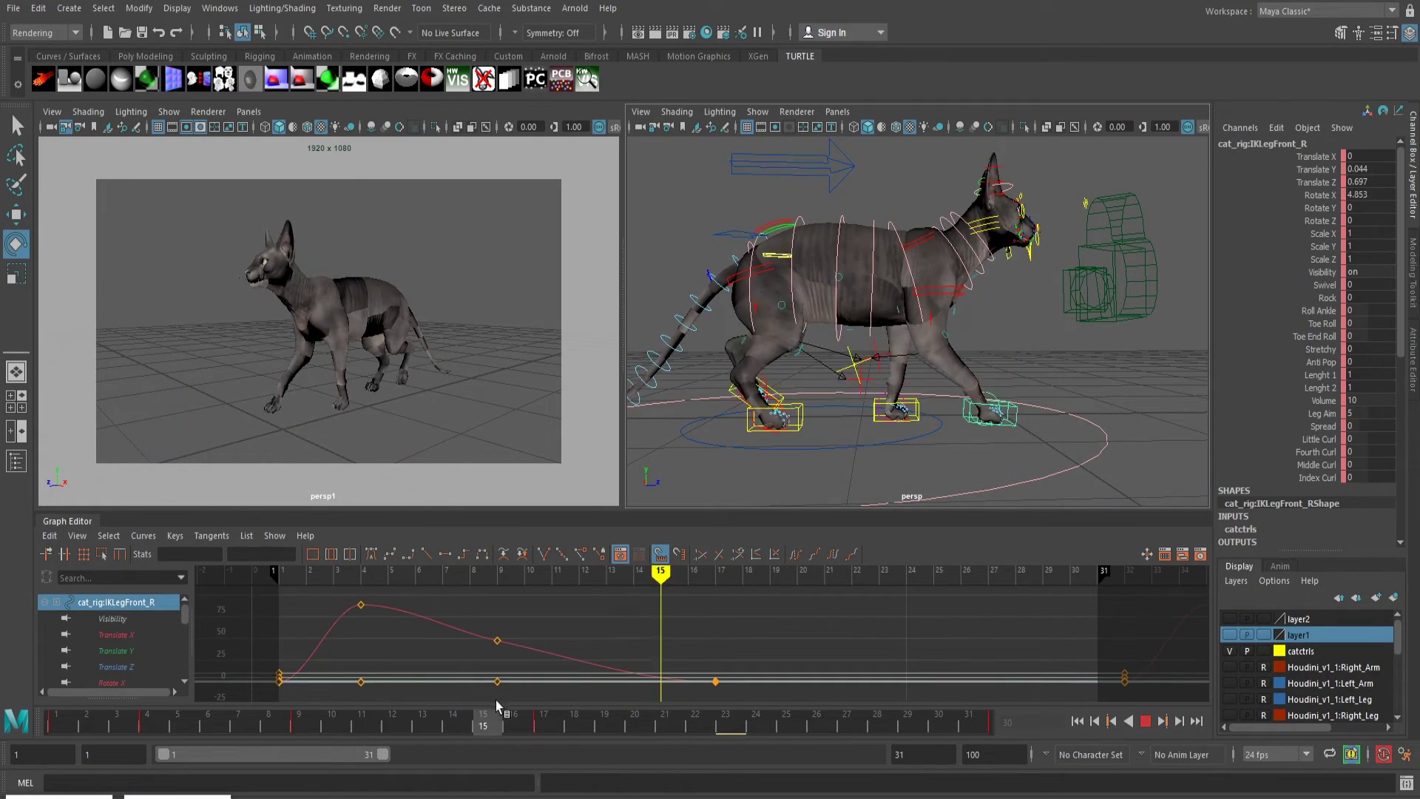
{"action": "left_click", "coordinate": [1145, 721]}
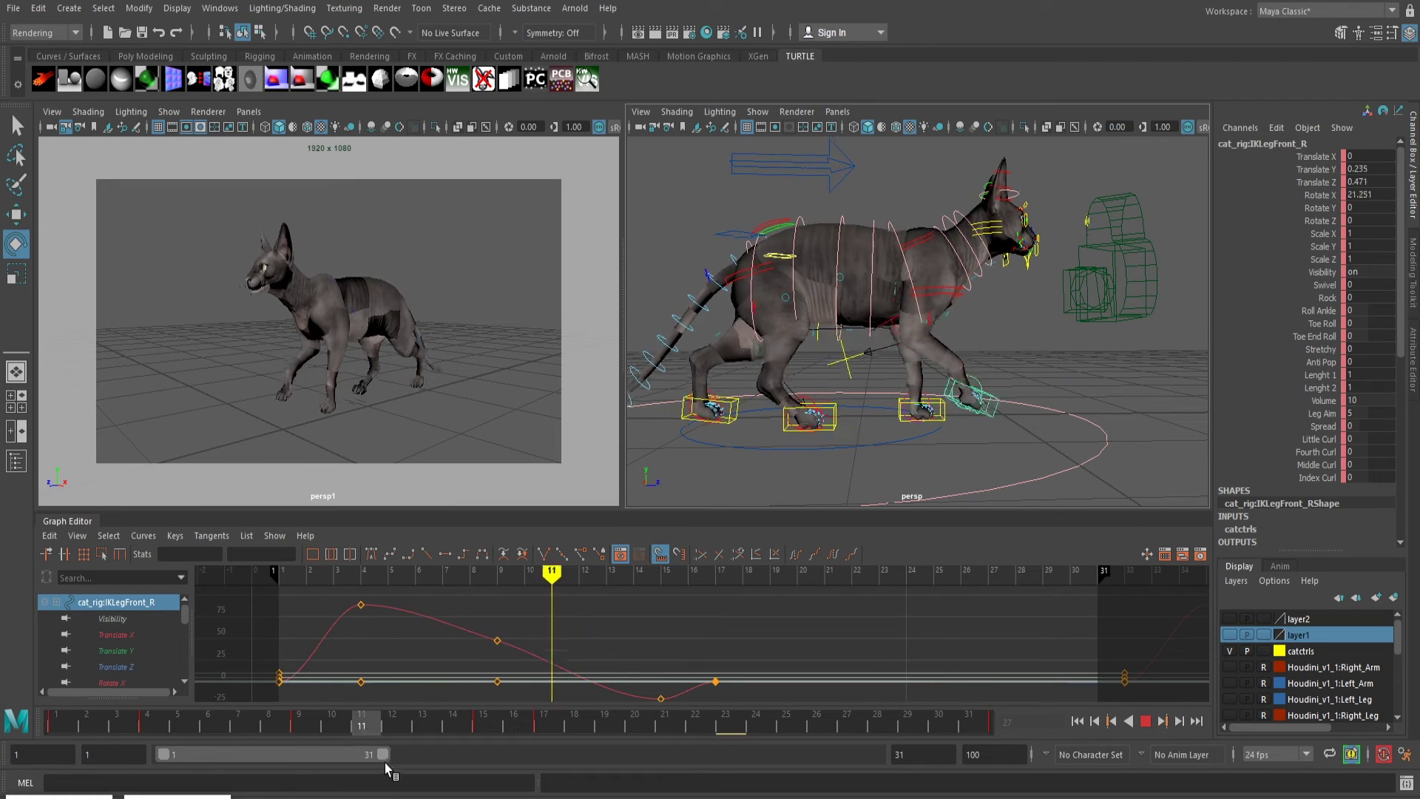
{"action": "key", "text": "Escape"}
Key the right back paw's Rotate X at about 49.3 on frame 28 and -11.7 on frame 7, then play back the walk
{"action": "left_click", "coordinate": [692, 412]}
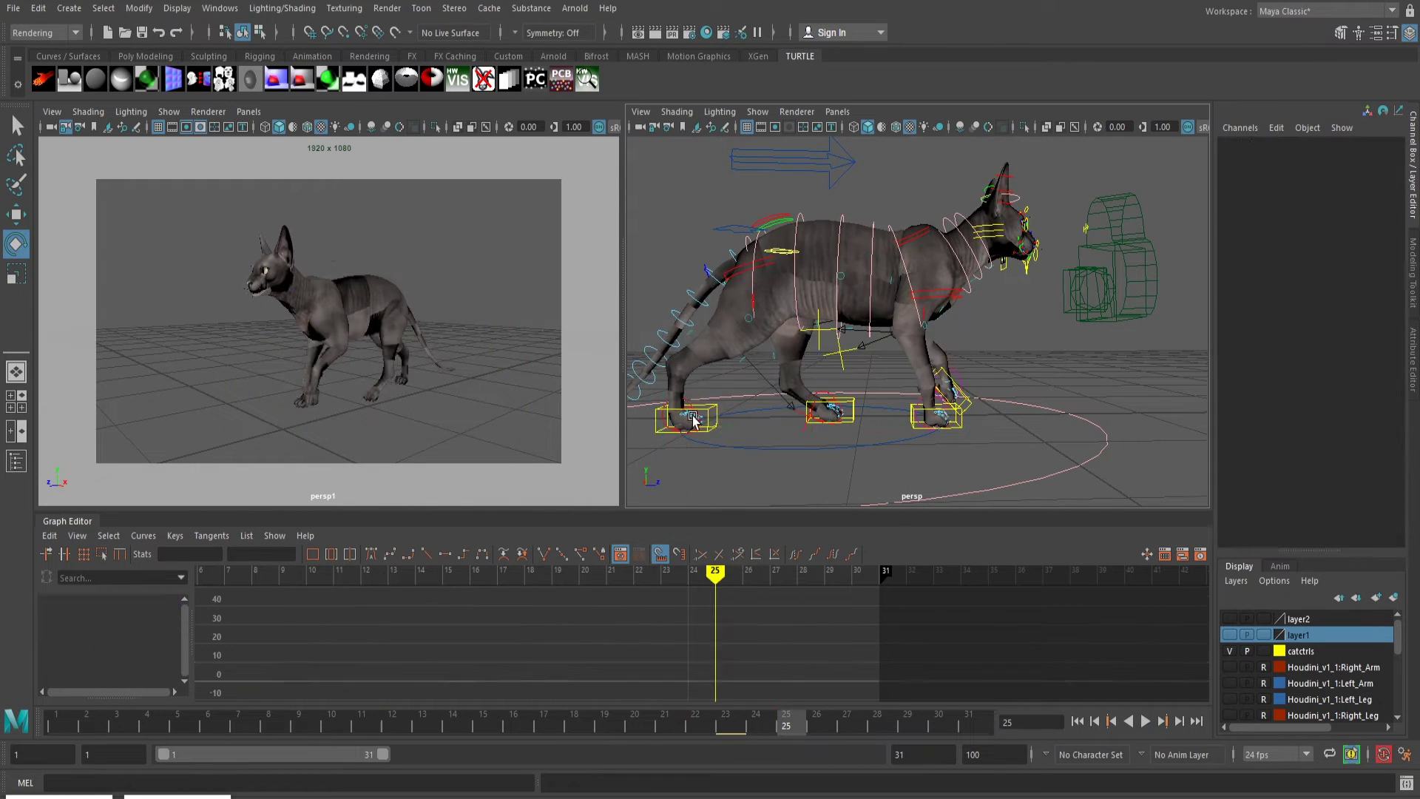
{"action": "left_click", "coordinate": [693, 419]}
{"action": "key", "text": "alt+v"}
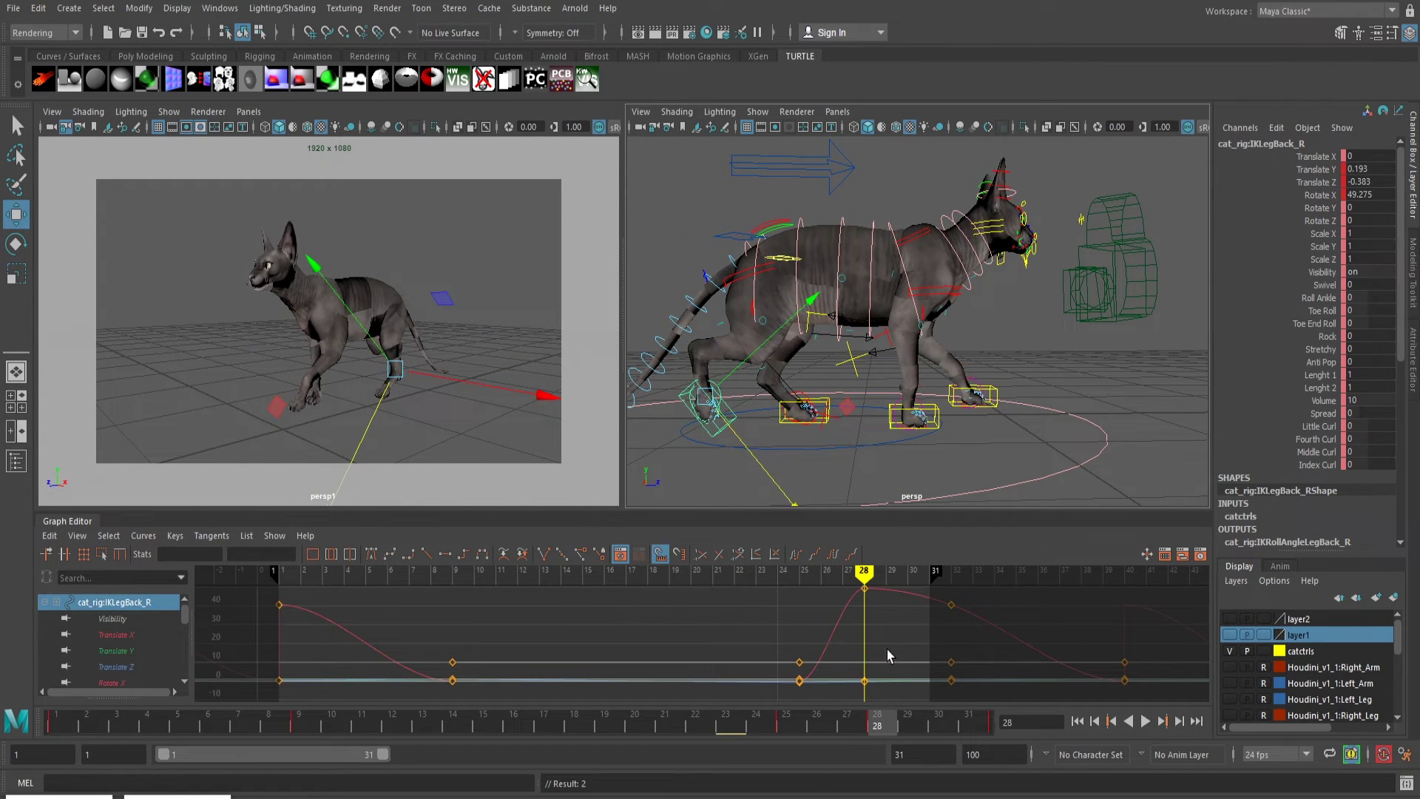
{"action": "left_click_drag", "start_coordinate": [87, 726], "coordinate": [241, 726]}
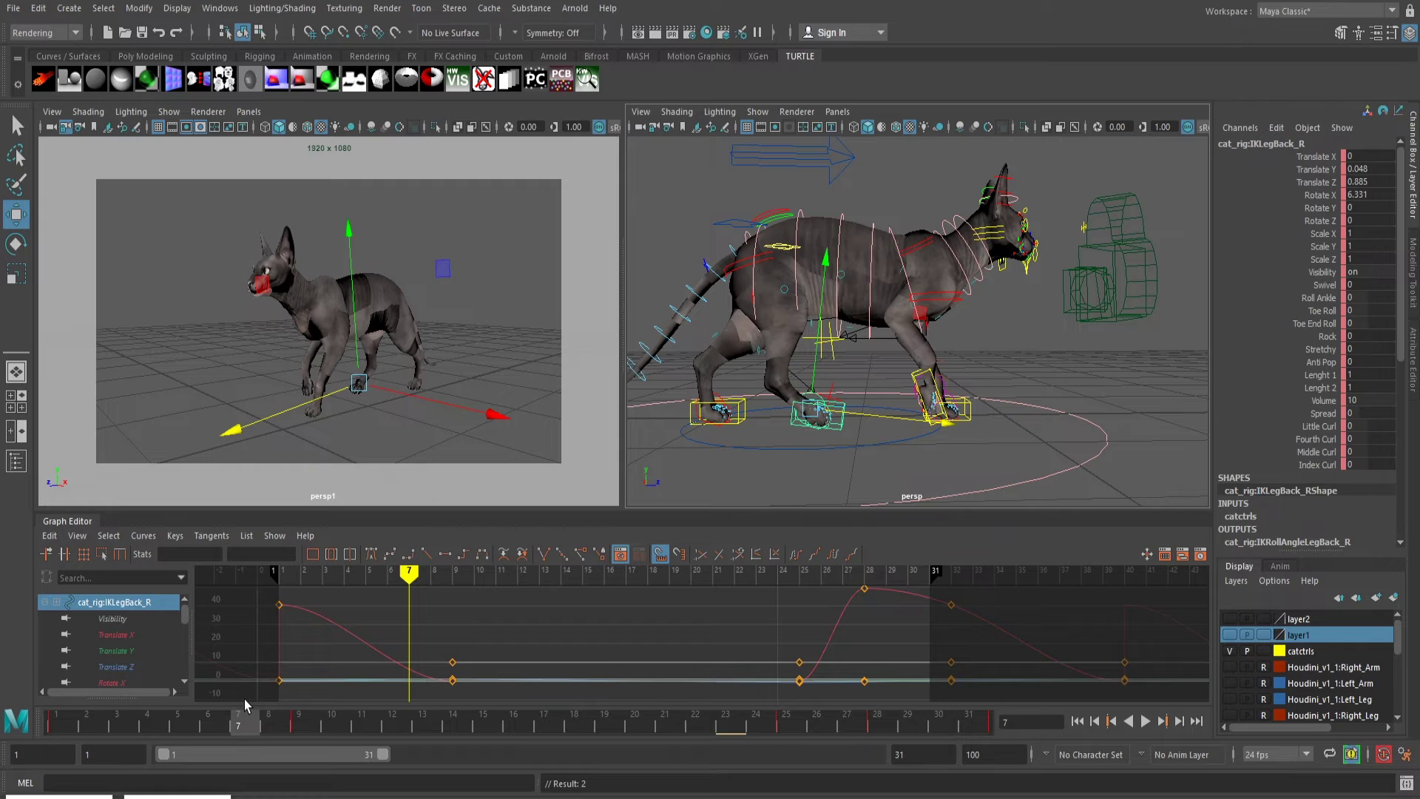
{"action": "key", "text": "e"}
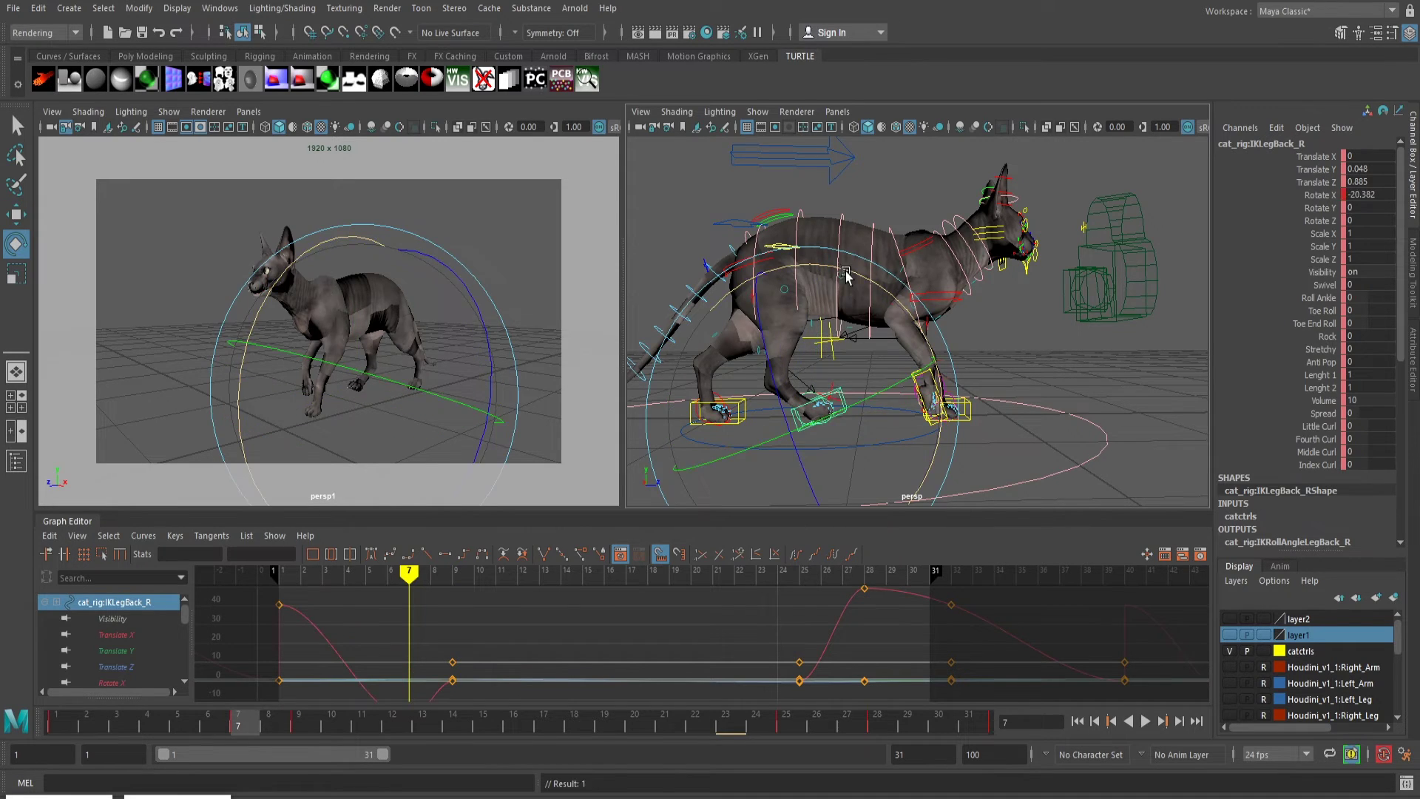
{"action": "left_click", "coordinate": [1145, 721]}
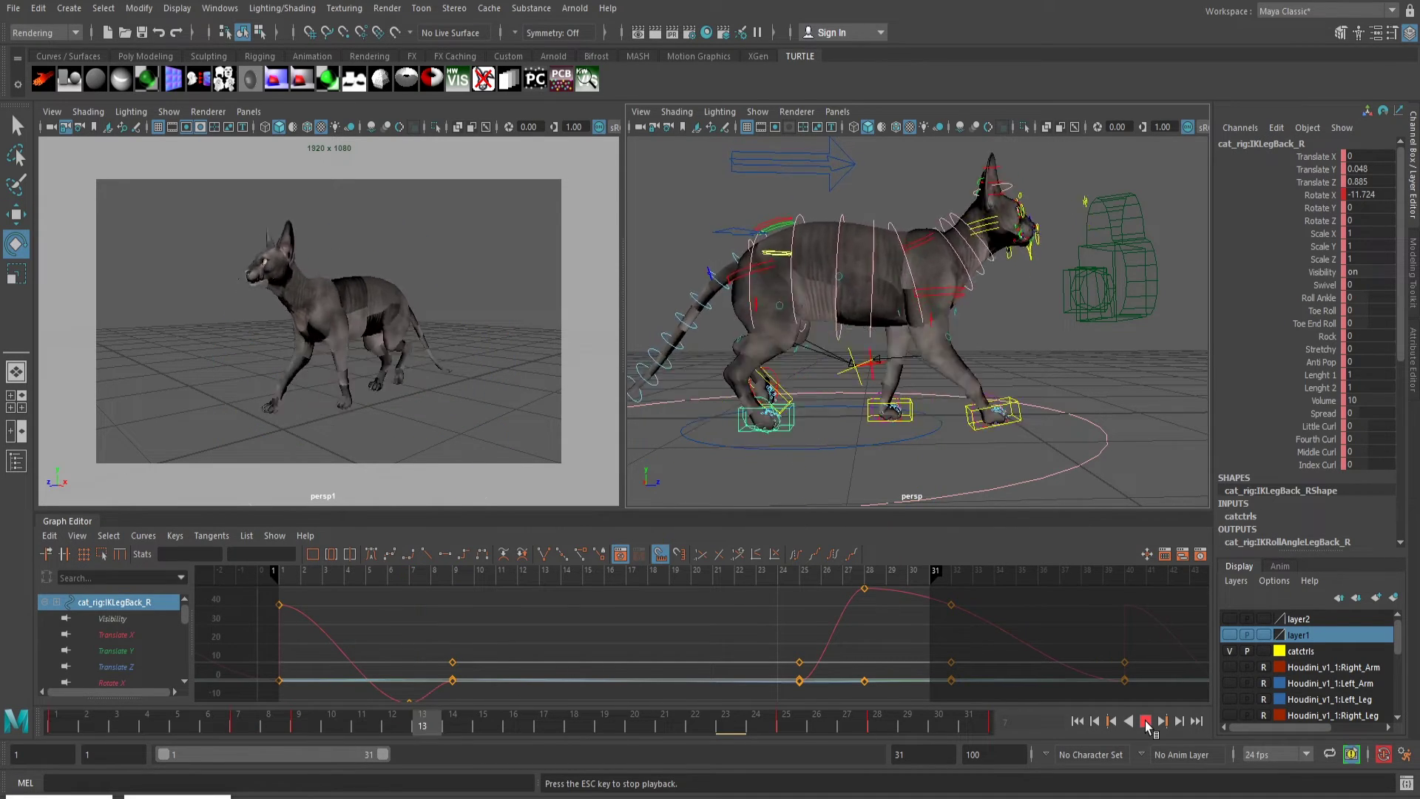
Scale down the neck controls' Rotate X, Y and Z keys from a front view and play back the walk
{"action": "left_click_drag", "start_coordinate": [1021, 369], "coordinate": [805, 370], "text": "alt"}
{"action": "mouse_move", "coordinate": [128, 635]}
{"action": "left_mouse_down"}
{"action": "mouse_move", "coordinate": [127, 667]}
{"action": "mouse_move", "coordinate": [120, 645]}
{"action": "left_mouse_up"}
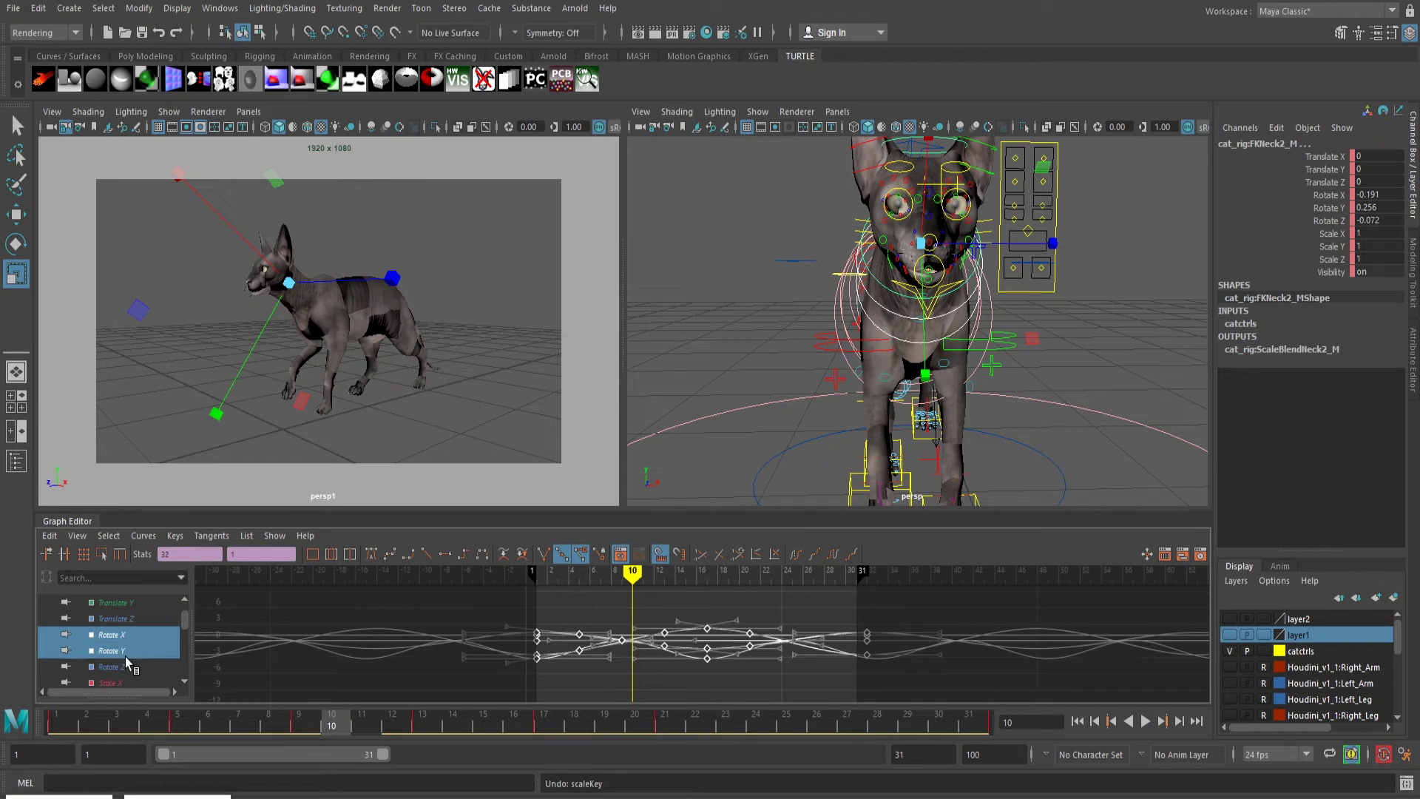
{"action": "left_click", "coordinate": [185, 682]}
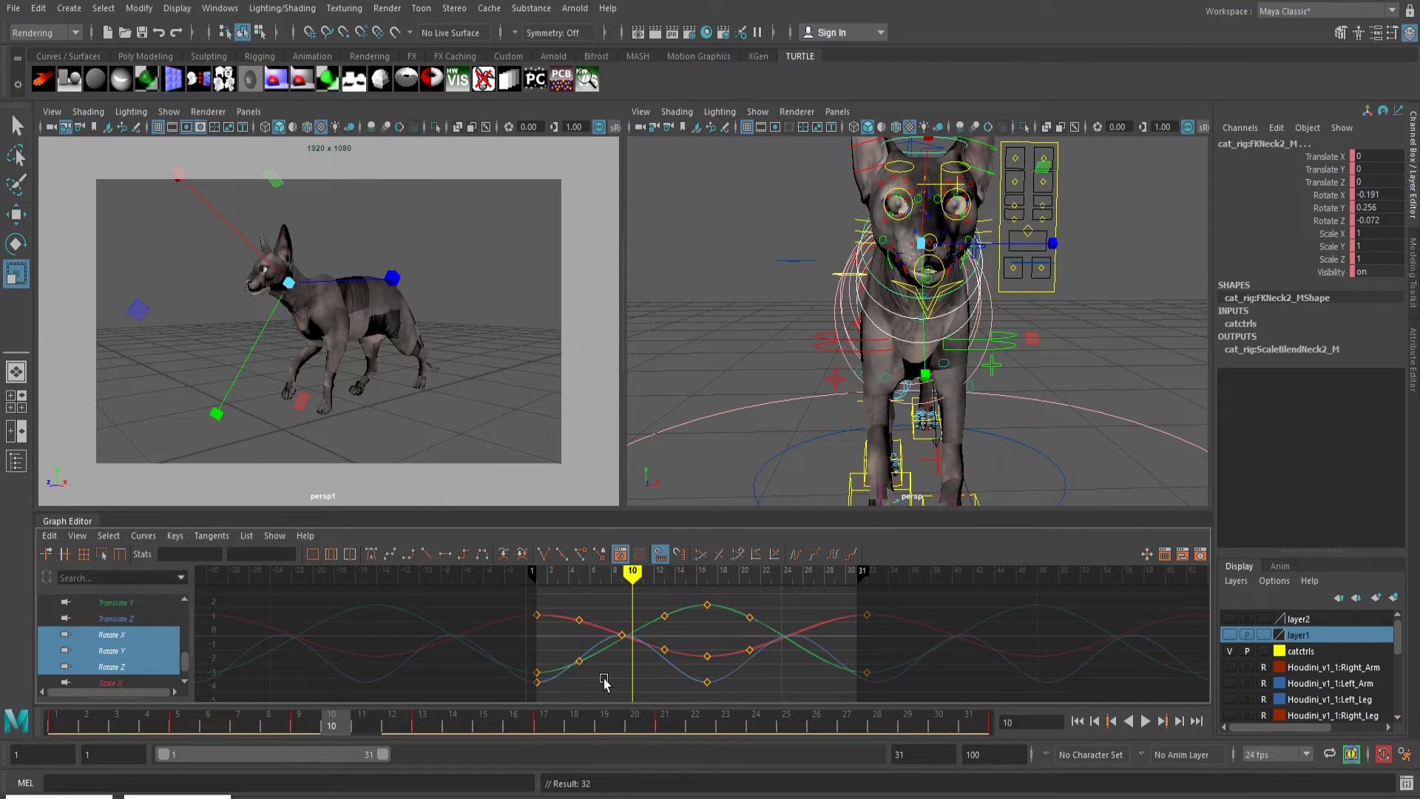
{"action": "scroll", "coordinate": [605, 681], "scroll_direction": "down", "scroll_amount": 4}
{"action": "left_click_drag", "start_coordinate": [606, 679], "coordinate": [784, 612]}
{"action": "middle_click_drag", "start_coordinate": [723, 628], "coordinate": [724, 650], "text": "shift"}
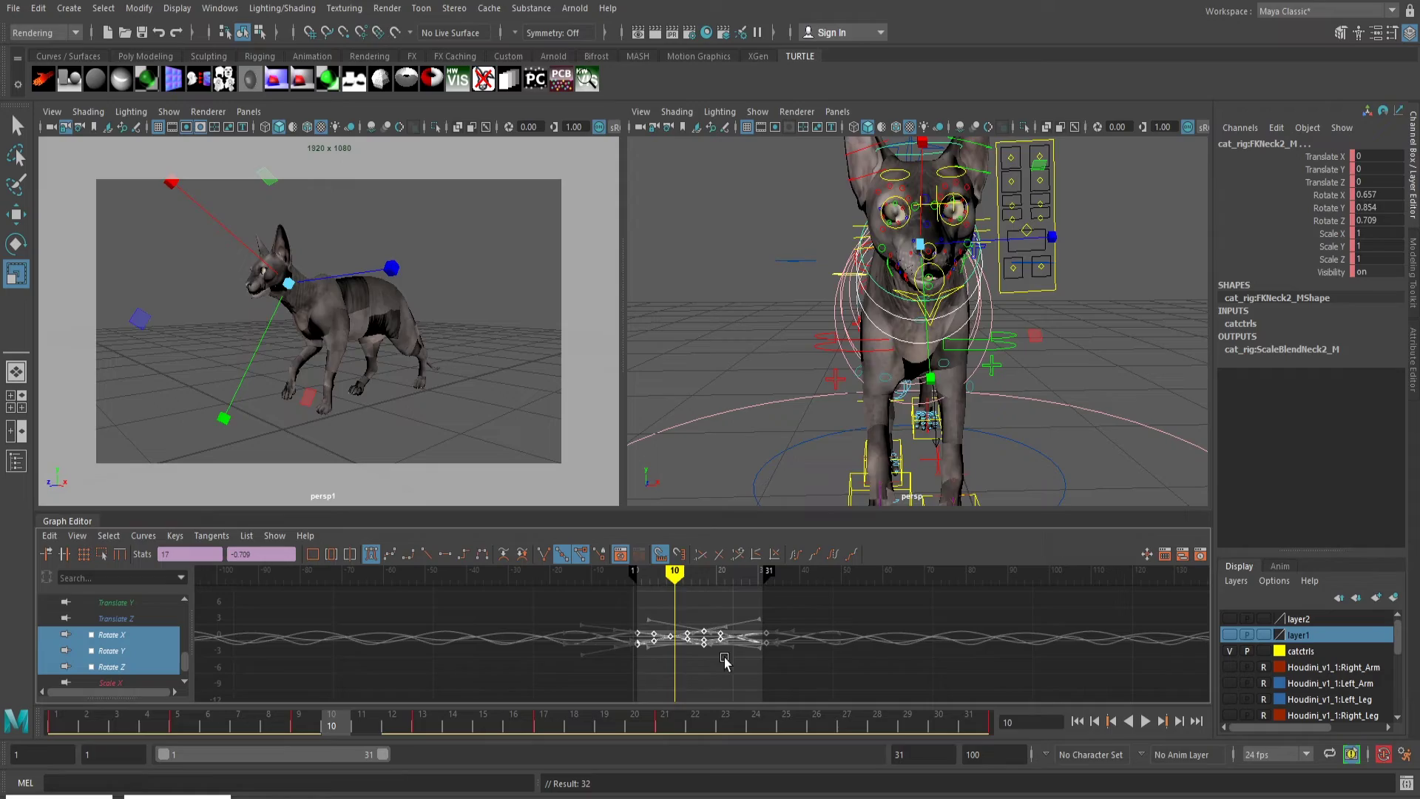
{"action": "key", "text": "alt+v"}
{"action": "left_click", "coordinate": [1145, 722]}
{"action": "left_click", "coordinate": [1145, 722]}
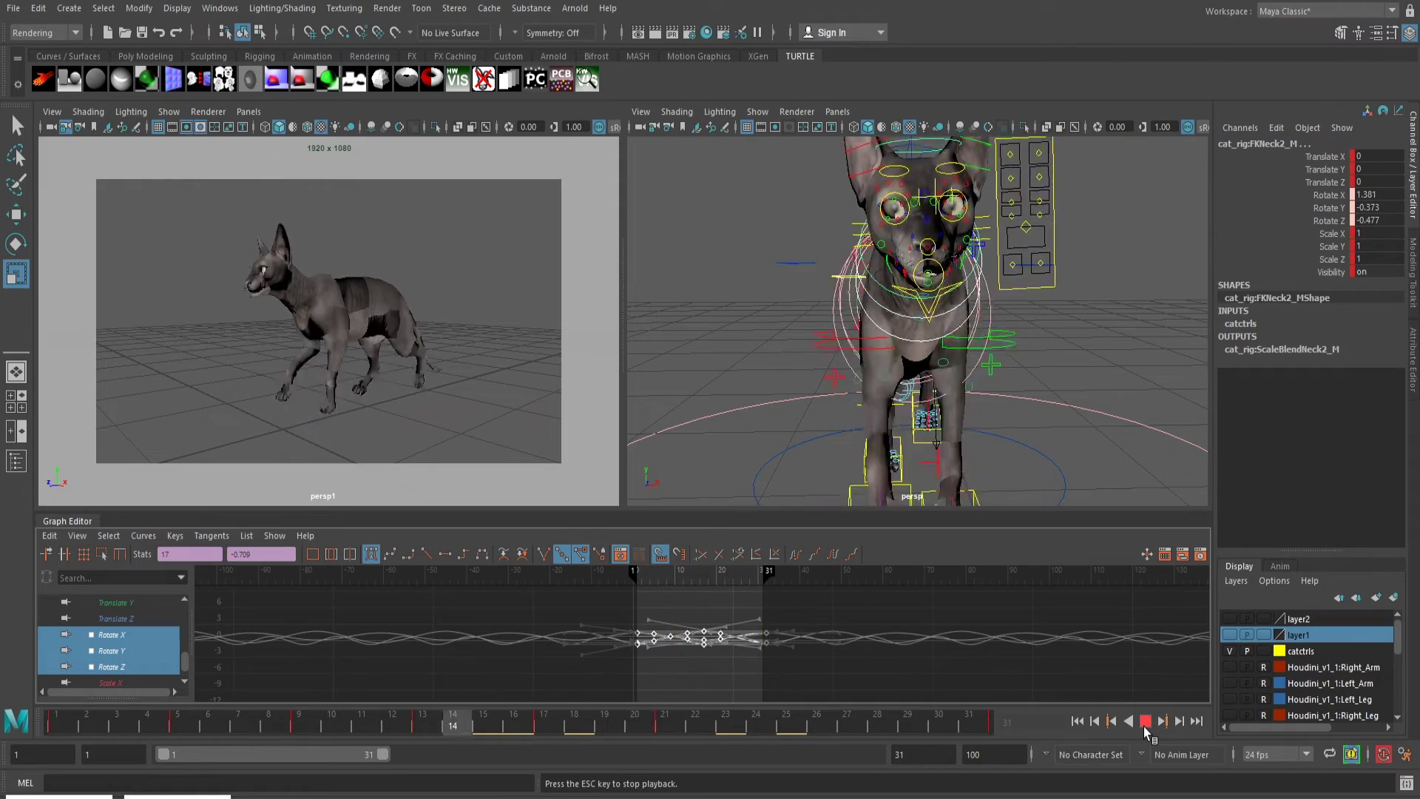
Stop the playback in a view of the tail and rotate the tail's root control to raise the tail
{"action": "left_click_drag", "start_coordinate": [1062, 465], "coordinate": [798, 442], "text": "alt"}
{"action": "middle_click_drag", "start_coordinate": [977, 449], "coordinate": [674, 421], "text": "alt"}
{"action": "key", "text": "Escape"}
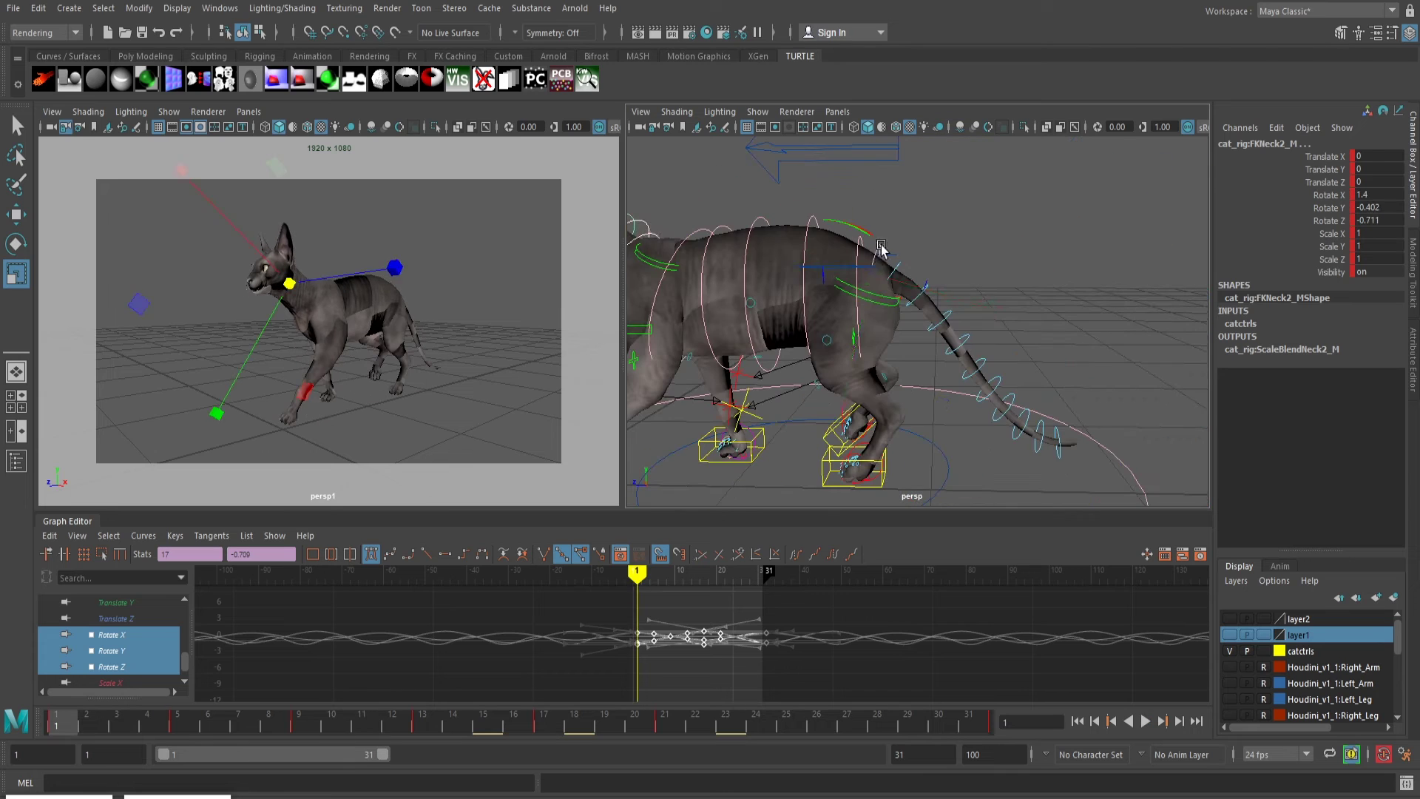
{"action": "left_click", "coordinate": [881, 253]}
{"action": "left_click", "coordinate": [696, 652]}
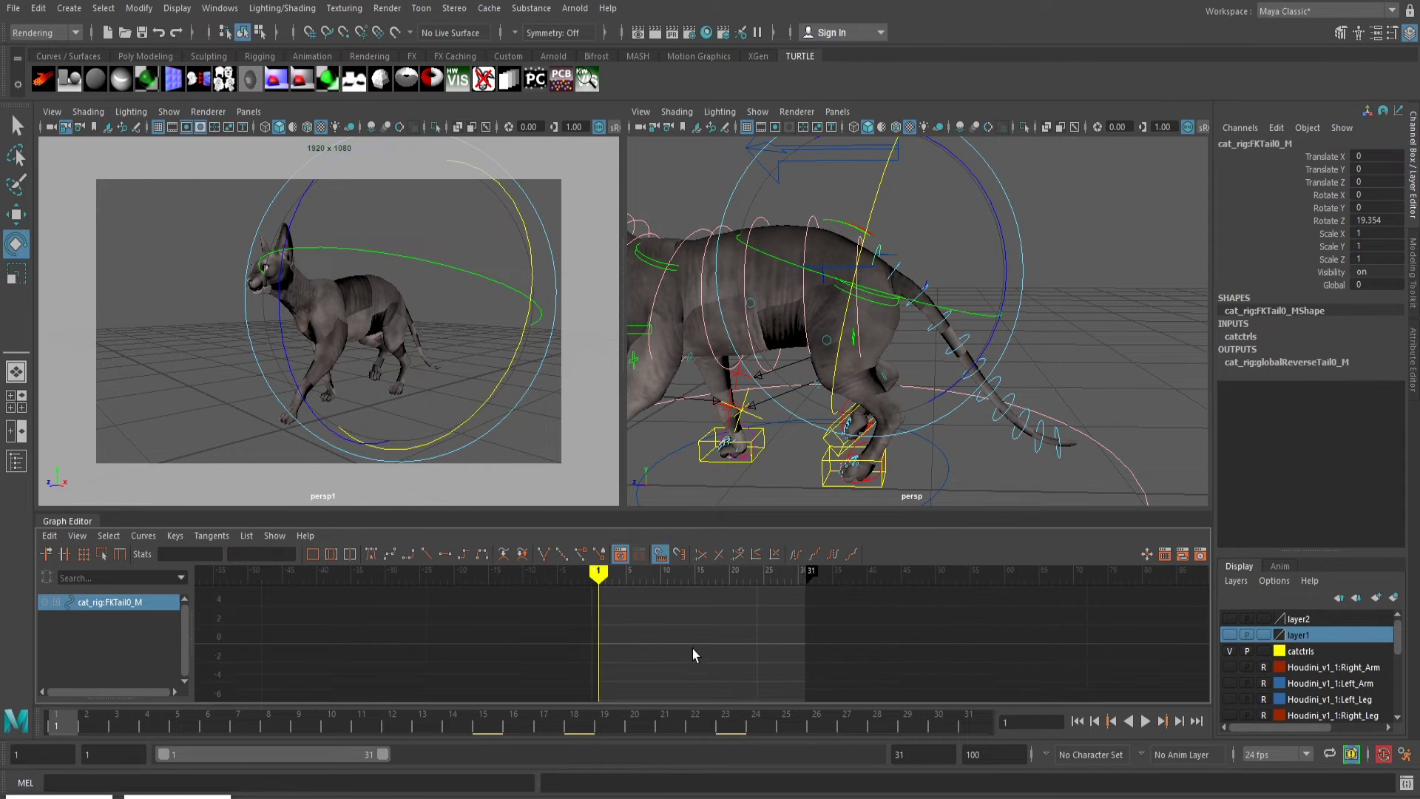
{"action": "left_click_drag", "start_coordinate": [987, 190], "coordinate": [963, 160]}
Adjust the keys on the next tail control's curve vertically and scrub through the walk to check the tail
{"action": "left_click", "coordinate": [902, 262]}
{"action": "scroll", "coordinate": [126, 659], "scroll_direction": "down", "scroll_amount": 2}
{"action": "left_click", "coordinate": [111, 618]}
{"action": "scroll", "coordinate": [473, 623], "scroll_direction": "down", "scroll_amount": 4}
{"action": "left_click_drag", "start_coordinate": [478, 622], "coordinate": [883, 678]}
{"action": "middle_click_drag", "start_coordinate": [758, 673], "coordinate": [757, 693], "text": "shift"}
{"action": "scroll", "coordinate": [820, 430], "scroll_direction": "down", "scroll_amount": 5}
{"action": "mouse_move", "coordinate": [818, 428]}
{"action": "left_mouse_down", "text": "alt"}
{"action": "mouse_move", "coordinate": [814, 447]}
{"action": "mouse_move", "coordinate": [793, 432]}
{"action": "left_mouse_up", "text": "alt"}
{"action": "left_click_drag", "start_coordinate": [74, 729], "coordinate": [882, 730]}
{"action": "left_click_drag", "start_coordinate": [1006, 362], "coordinate": [799, 459], "text": "alt"}
{"action": "left_click_drag", "start_coordinate": [85, 730], "coordinate": [1072, 721]}
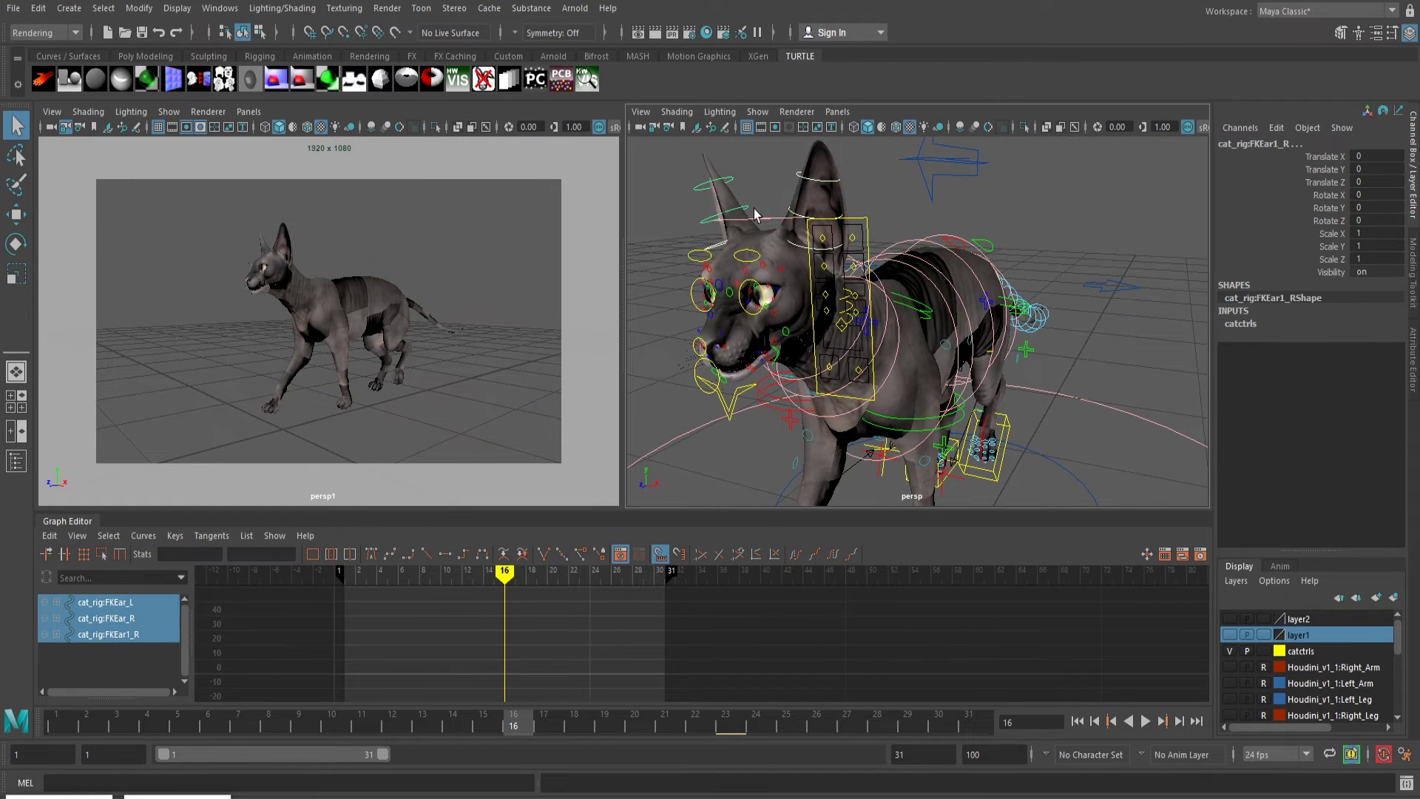
Select all the ear controls on both sides and key their rest pose at frames 1 and 32
{"action": "left_click", "coordinate": [712, 185], "text": "shift"}
{"action": "left_click", "coordinate": [58, 728]}
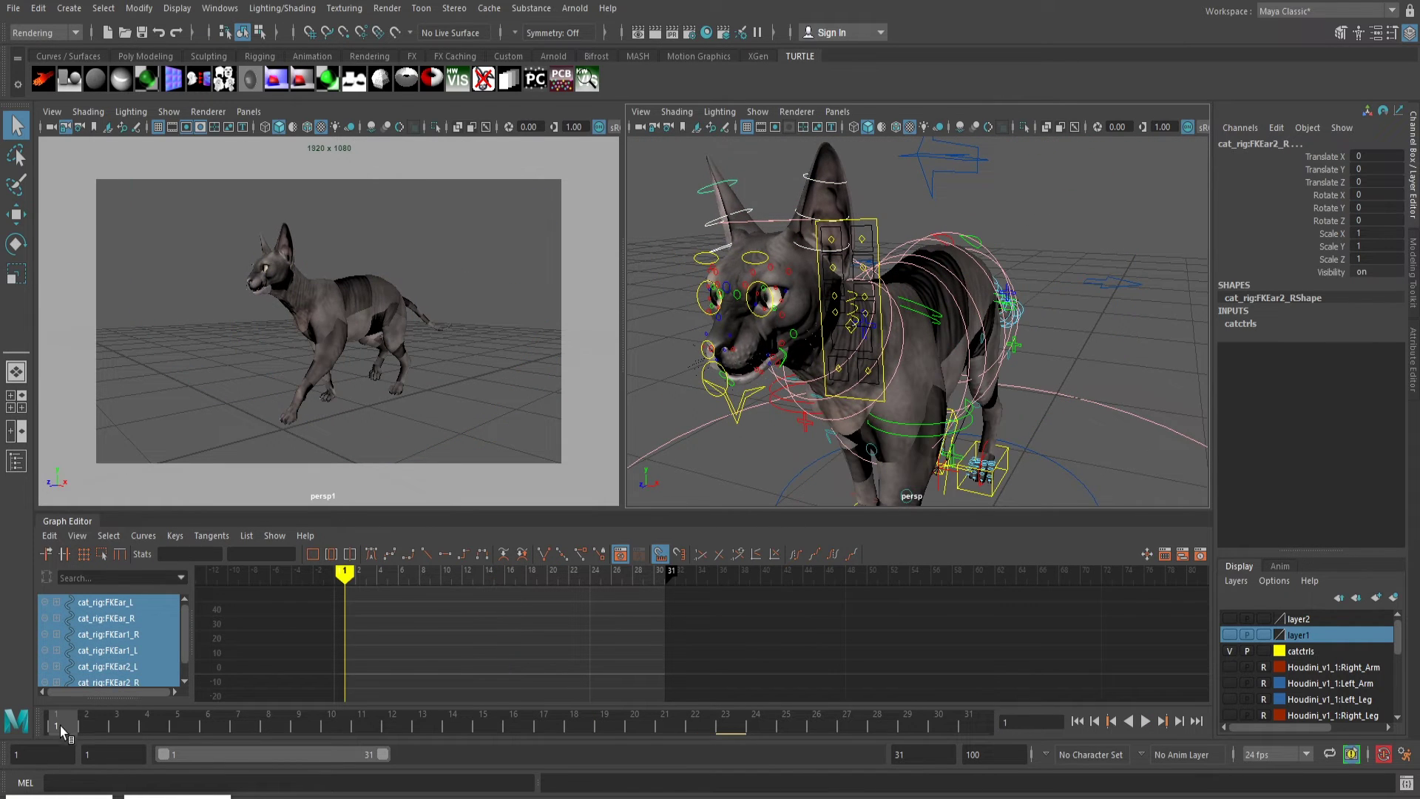
{"action": "key", "text": "s"}
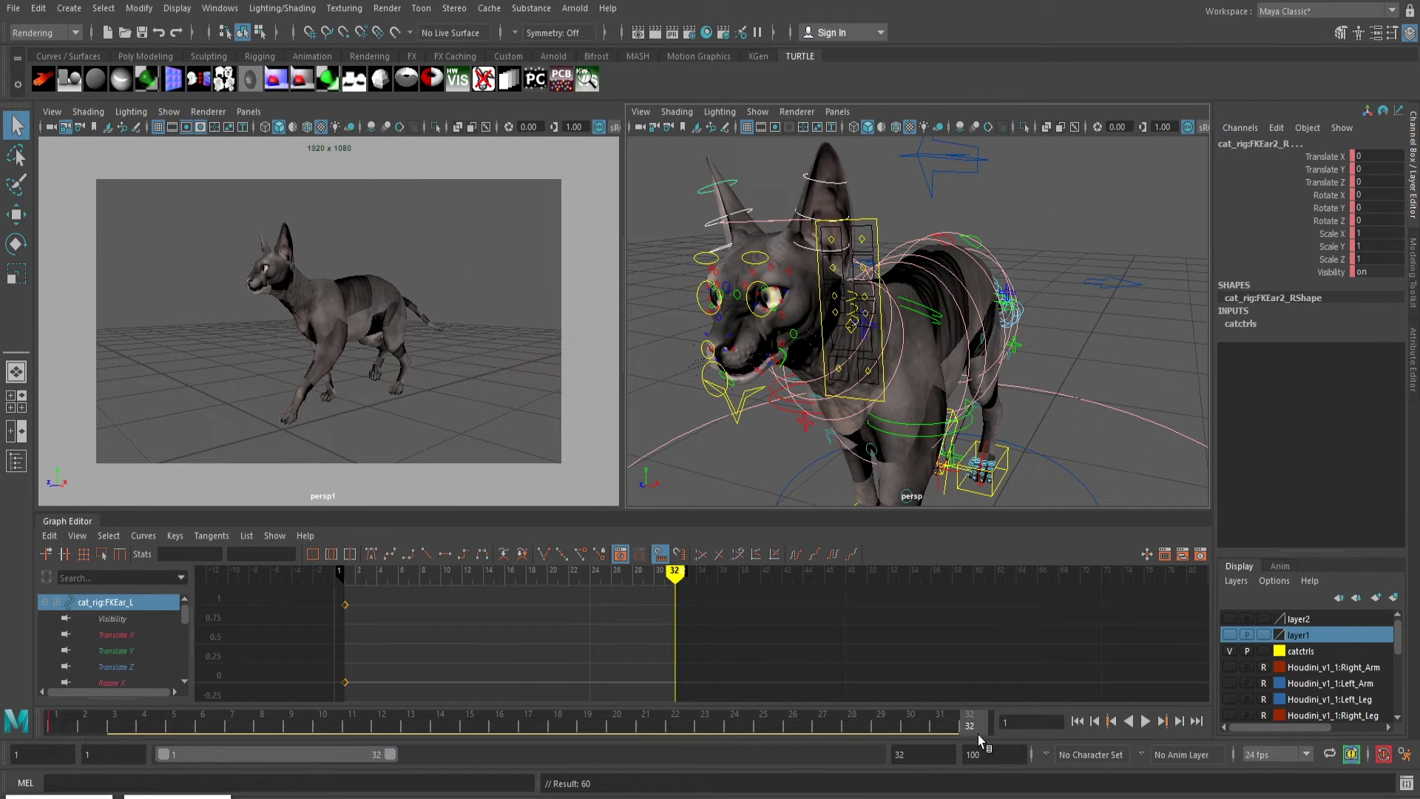
{"action": "key", "text": "s"}
Rotate the ear controls on X and Y at frame 17 and play back the ear motion
{"action": "left_click", "coordinate": [528, 722]}
{"action": "key", "text": "e"}
{"action": "left_click_drag", "start_coordinate": [728, 251], "coordinate": [833, 270]}
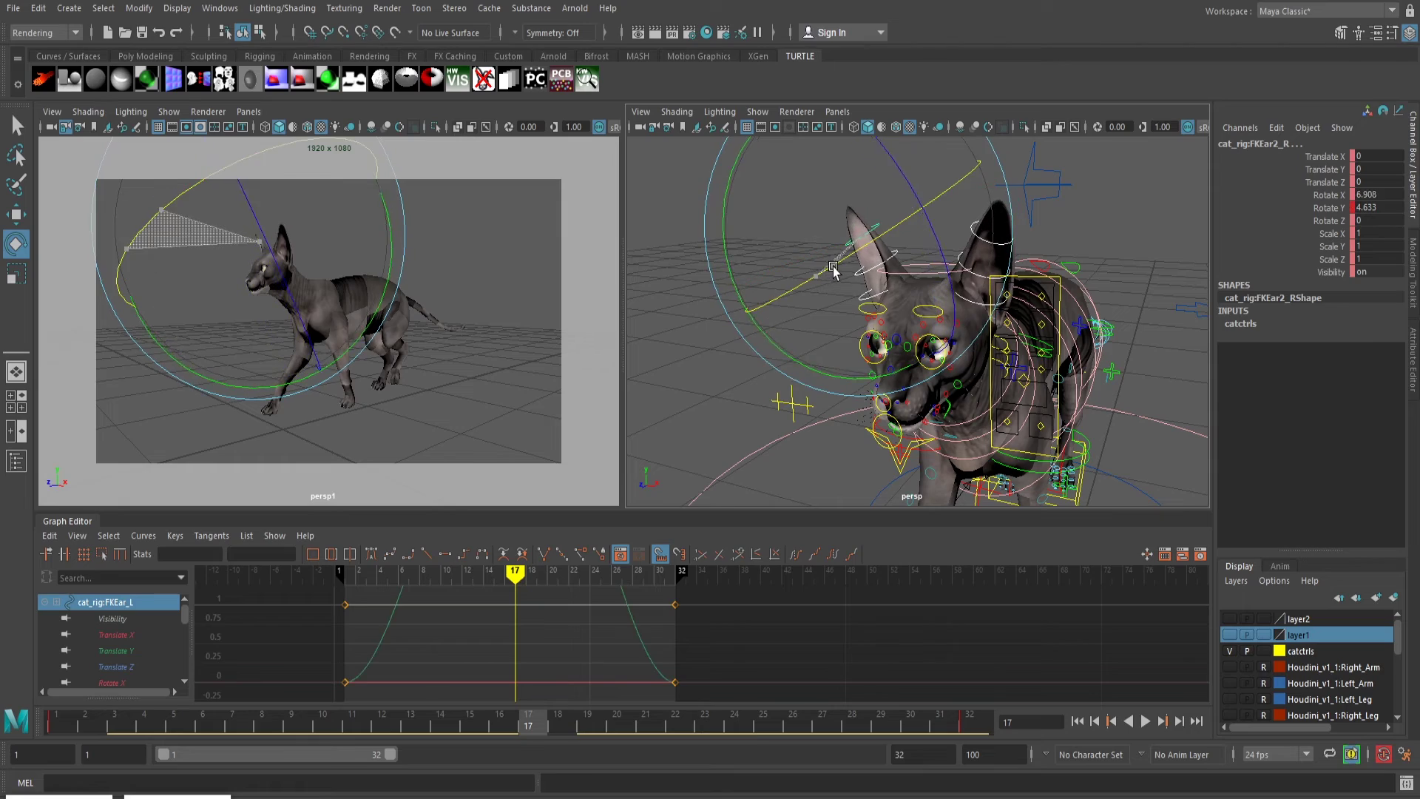
{"action": "key", "text": "alt+v"}
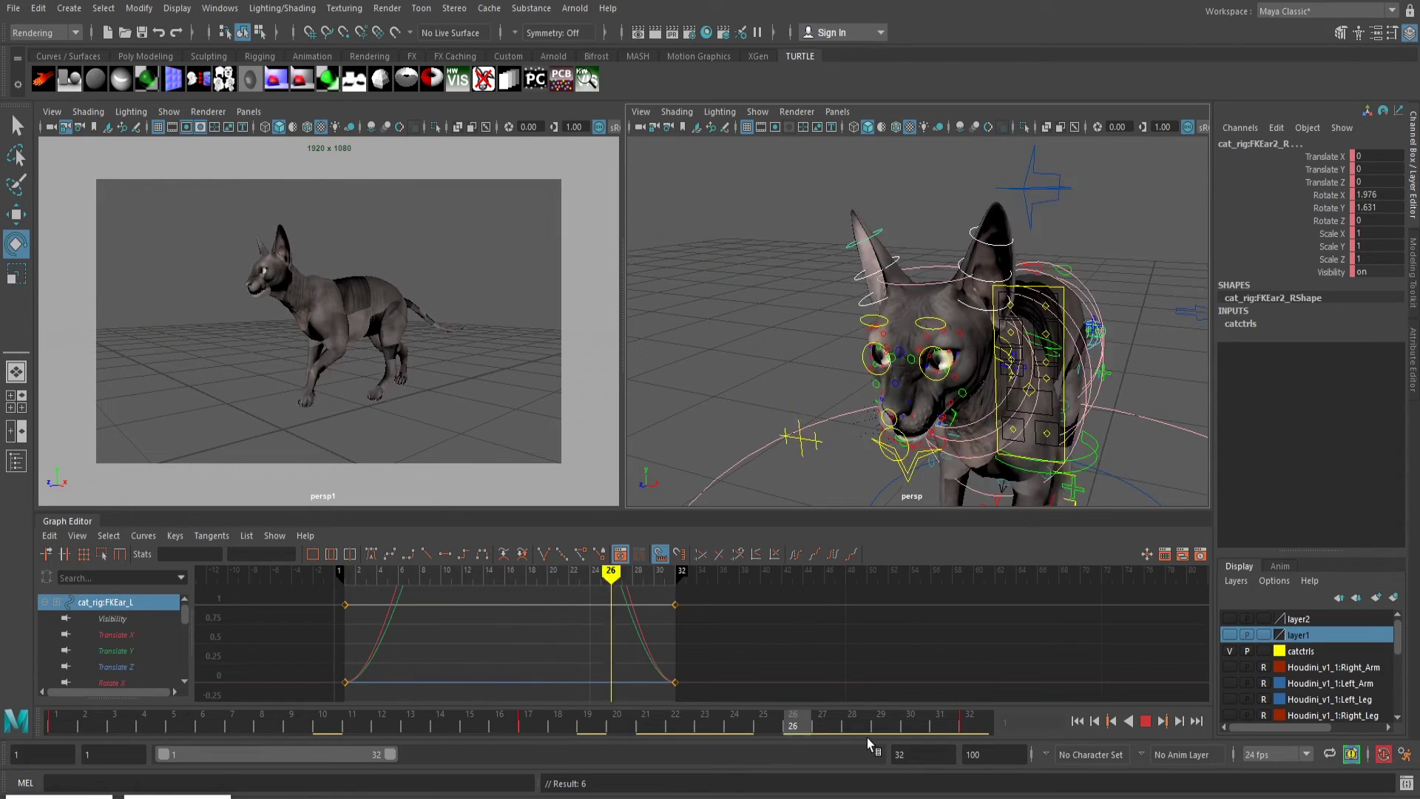
{"action": "key", "text": "alt+v"}
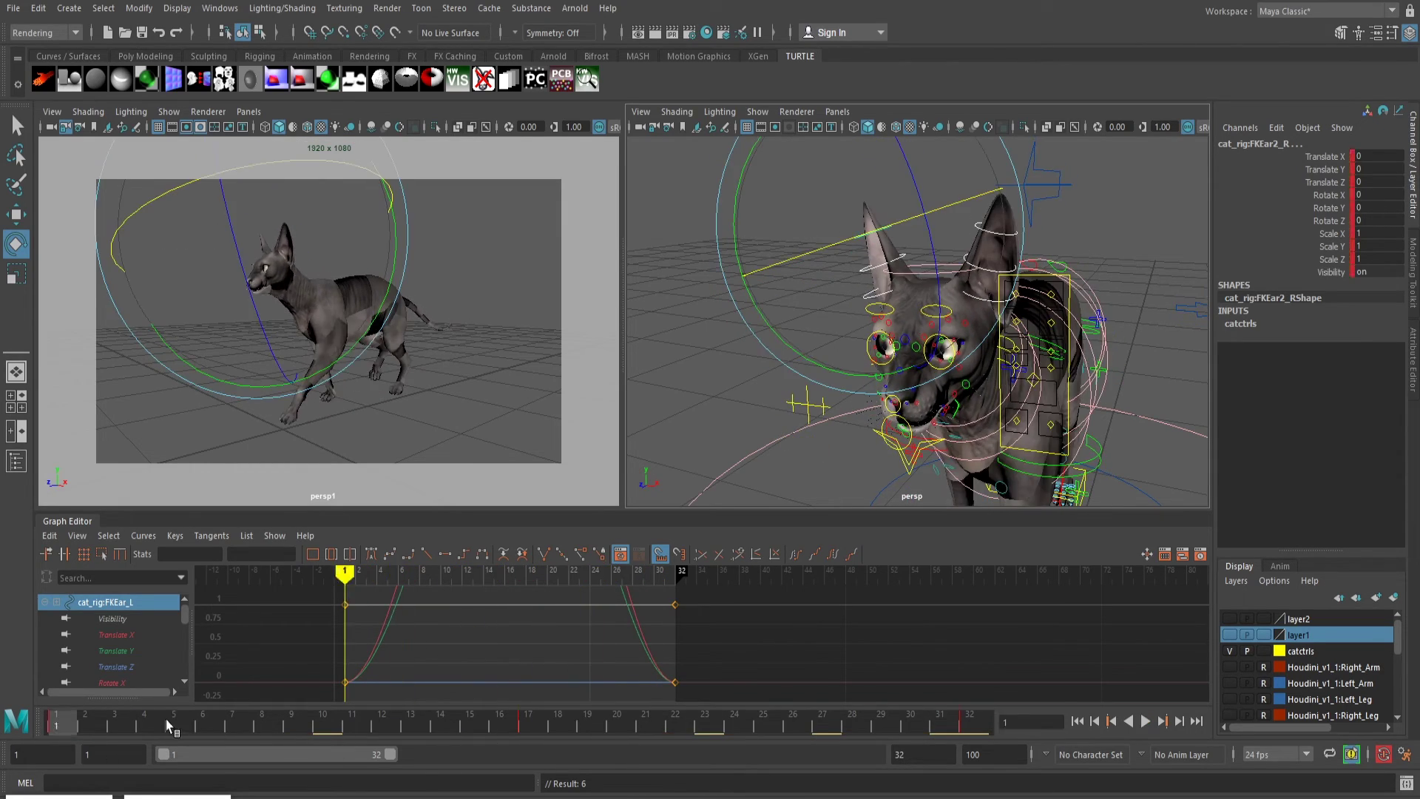
Retime the ear motion by keying the rotated pose at frame 13 and the rest pose at frames 5 and 21
{"action": "left_click", "coordinate": [530, 729]}
{"action": "middle_click", "coordinate": [419, 729]}
{"action": "key", "text": "s"}
{"action": "left_click", "coordinate": [180, 722]}
{"action": "middle_click", "coordinate": [649, 724]}
{"action": "key", "text": "s"}
{"action": "scroll", "coordinate": [586, 663], "scroll_direction": "down", "scroll_amount": 3}
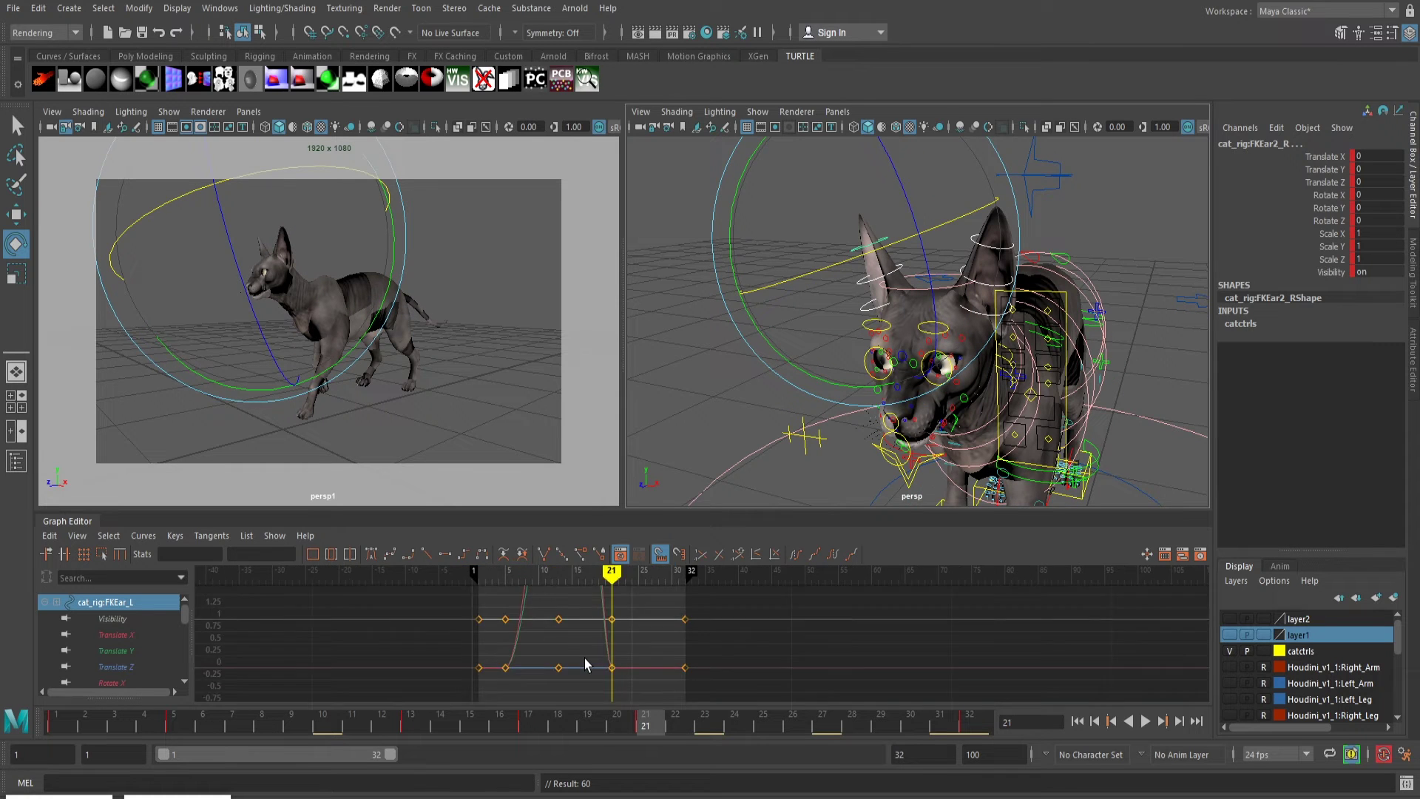
{"action": "key", "text": "a"}
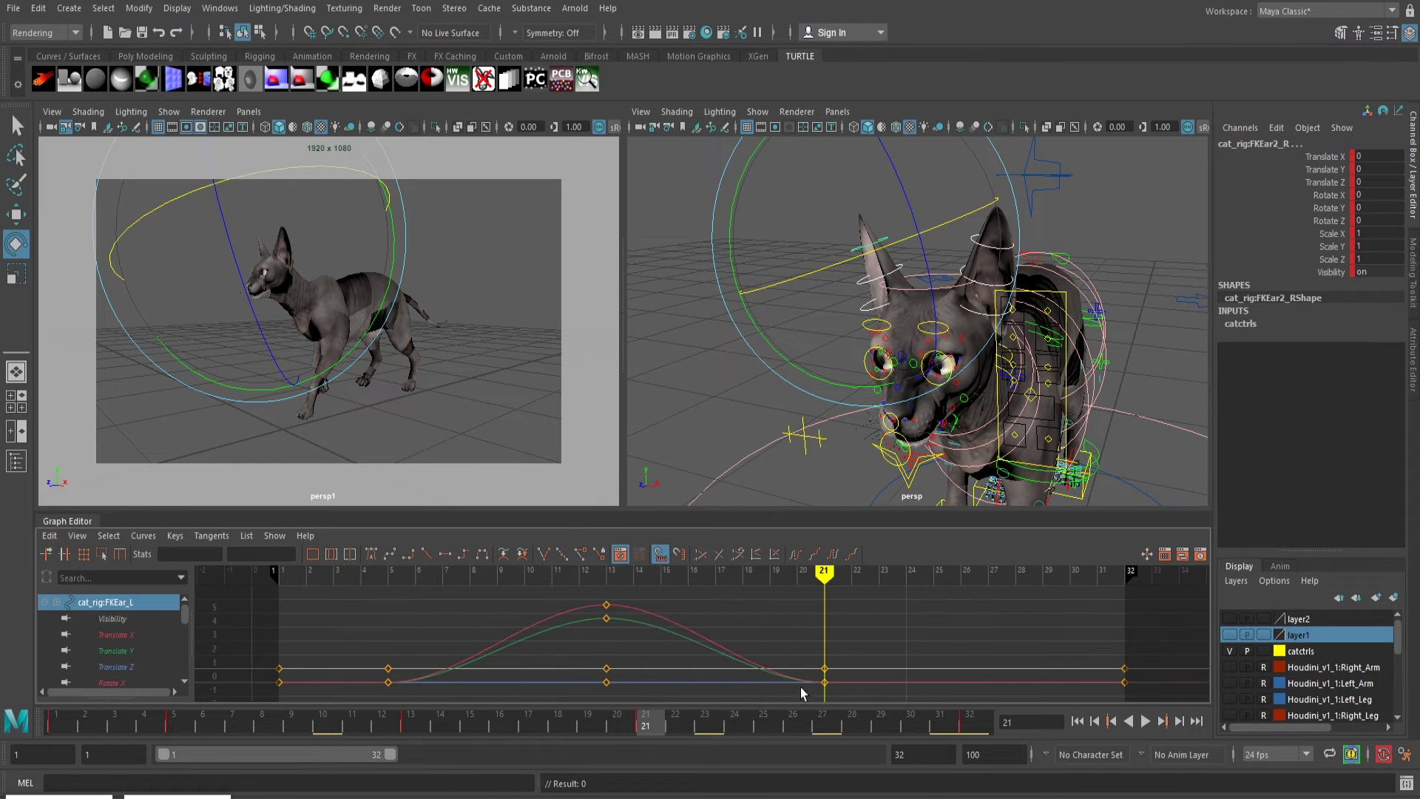
Delete the ear controls' keys at frames 1 and 32
{"action": "left_click_drag", "start_coordinate": [340, 688], "coordinate": [253, 647]}
{"action": "left_click_drag", "start_coordinate": [1154, 692], "coordinate": [1094, 651], "text": "shift"}
{"action": "key", "text": "Delete"}
Set the remaining ear curves to cycle before and after their keys, play them back and shift the keys about one frame earlier
{"action": "scroll", "coordinate": [703, 642], "scroll_direction": "down", "scroll_amount": 4}
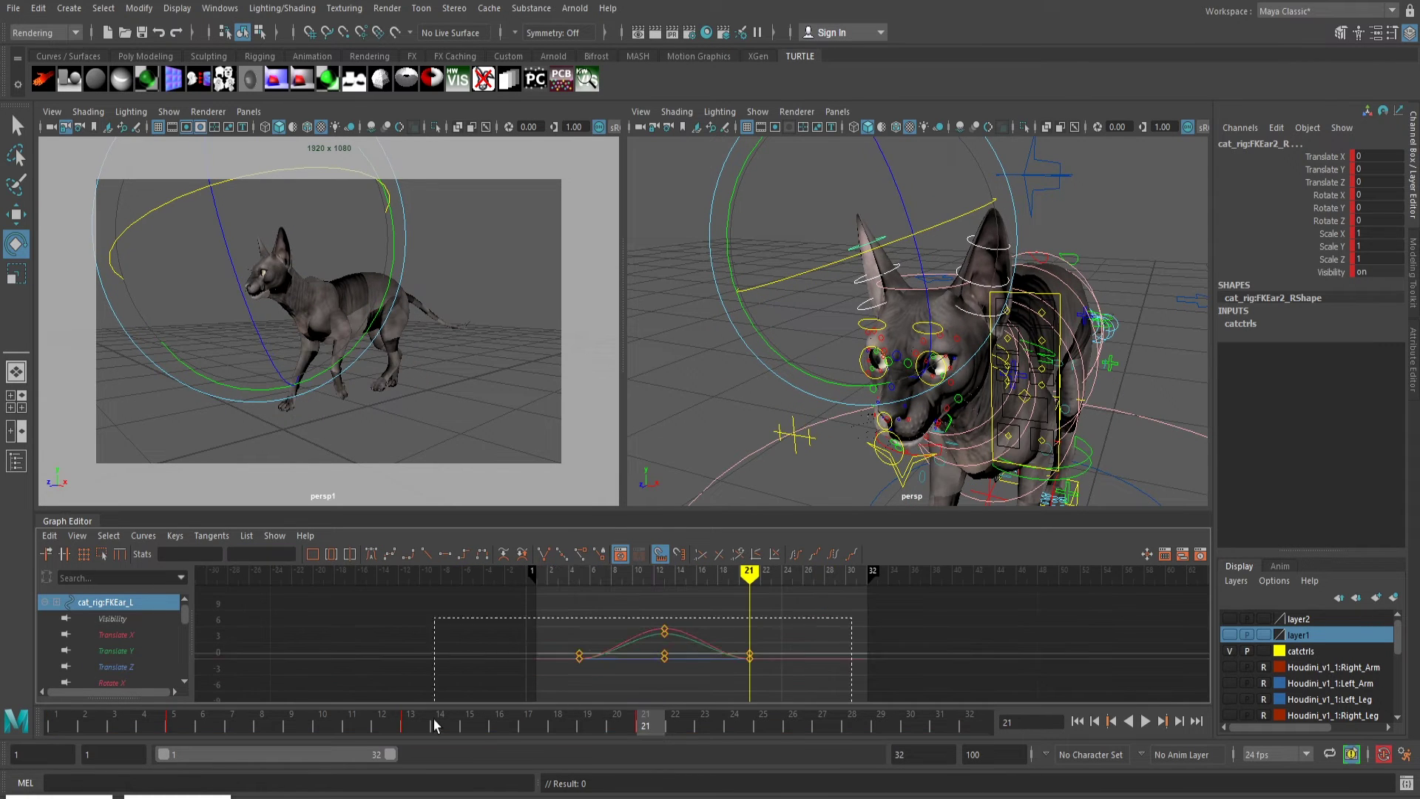
{"action": "left_click_drag", "start_coordinate": [518, 688], "coordinate": [799, 607]}
{"action": "left_click", "coordinate": [795, 554]}
{"action": "left_click", "coordinate": [834, 554]}
{"action": "key", "text": "alt+v"}
{"action": "key", "text": "alt+v"}
{"action": "middle_click_drag", "start_coordinate": [700, 675], "coordinate": [688, 676], "text": "shift"}
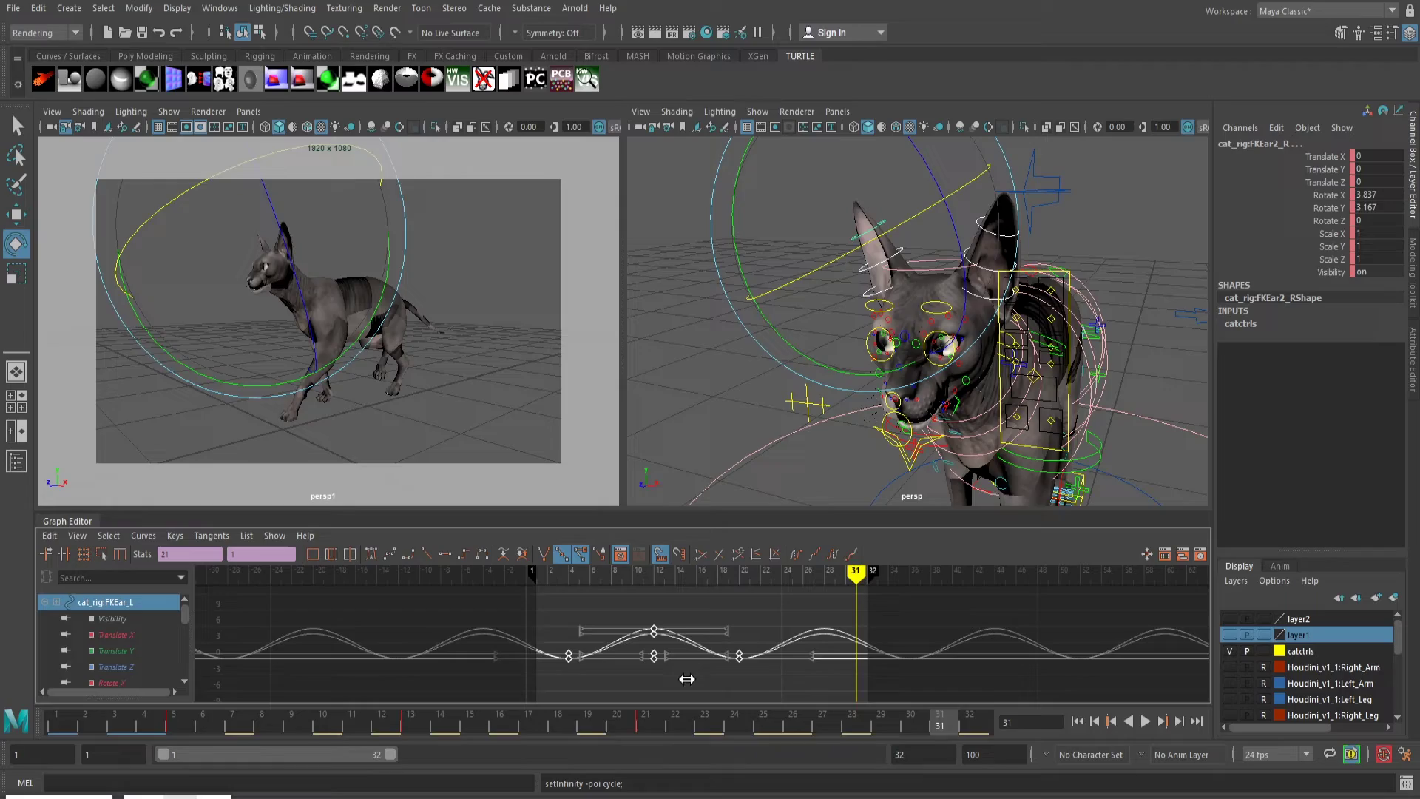
Play back the walk cycle to check the retimed ear motion and stop the playback
{"action": "key", "text": "alt+v"}
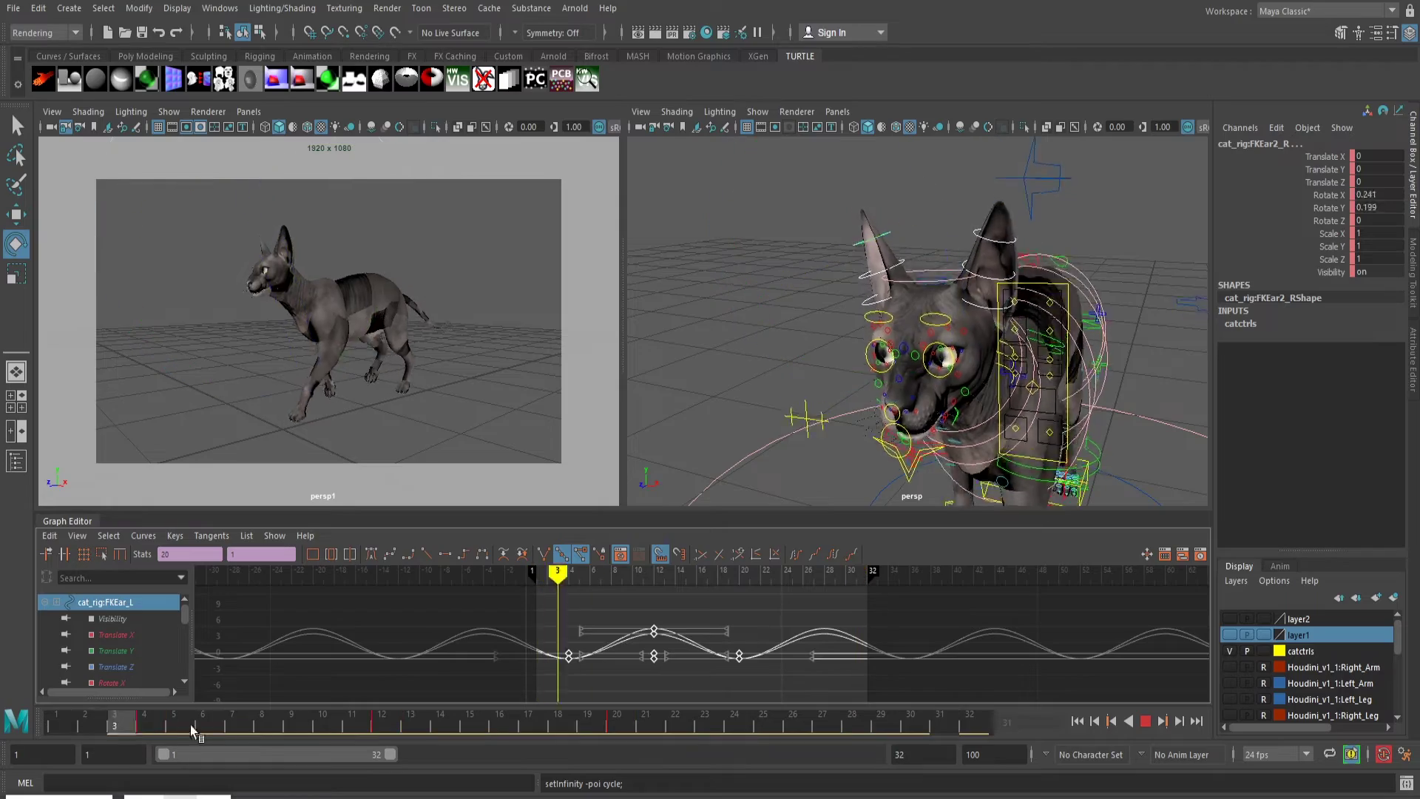
{"action": "left_click", "coordinate": [1145, 722]}
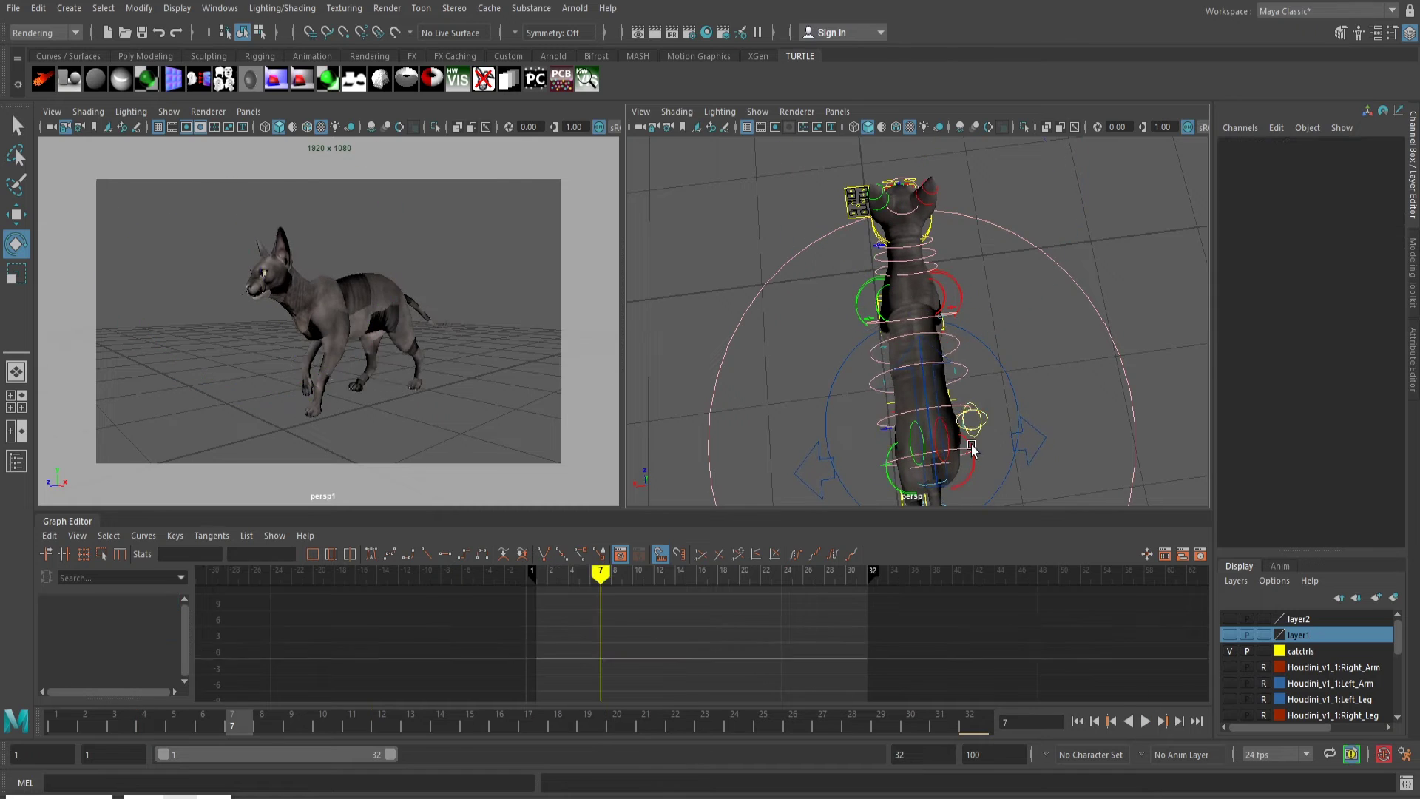
Scale down the Rotate Y curves of the Spine2, Spine3 and chest controls to about 1.81, 1.05 and 0.81 at frame 32, and play back
{"action": "left_click", "coordinate": [111, 602]}
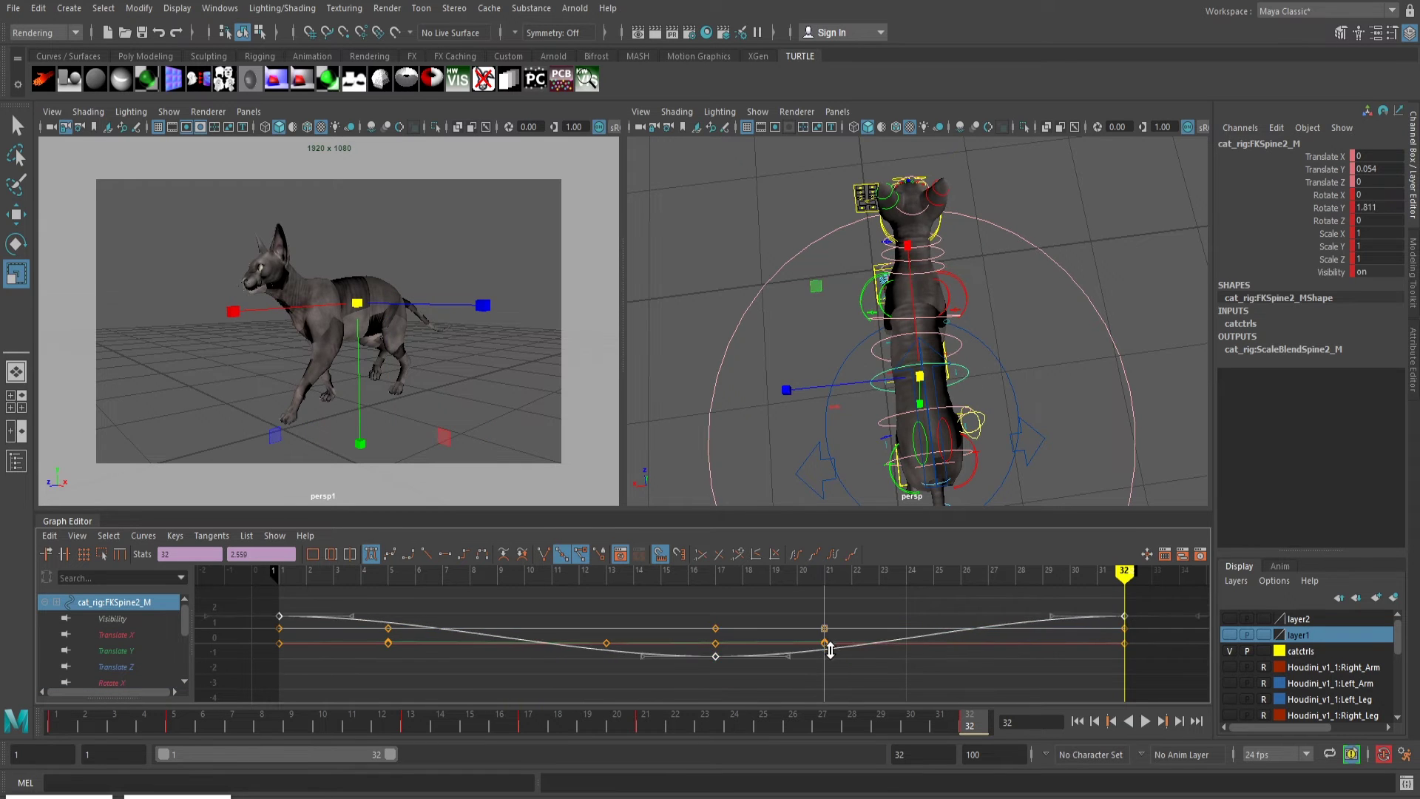
{"action": "left_click", "coordinate": [950, 341]}
{"action": "middle_click_drag", "start_coordinate": [902, 637], "coordinate": [897, 658]}
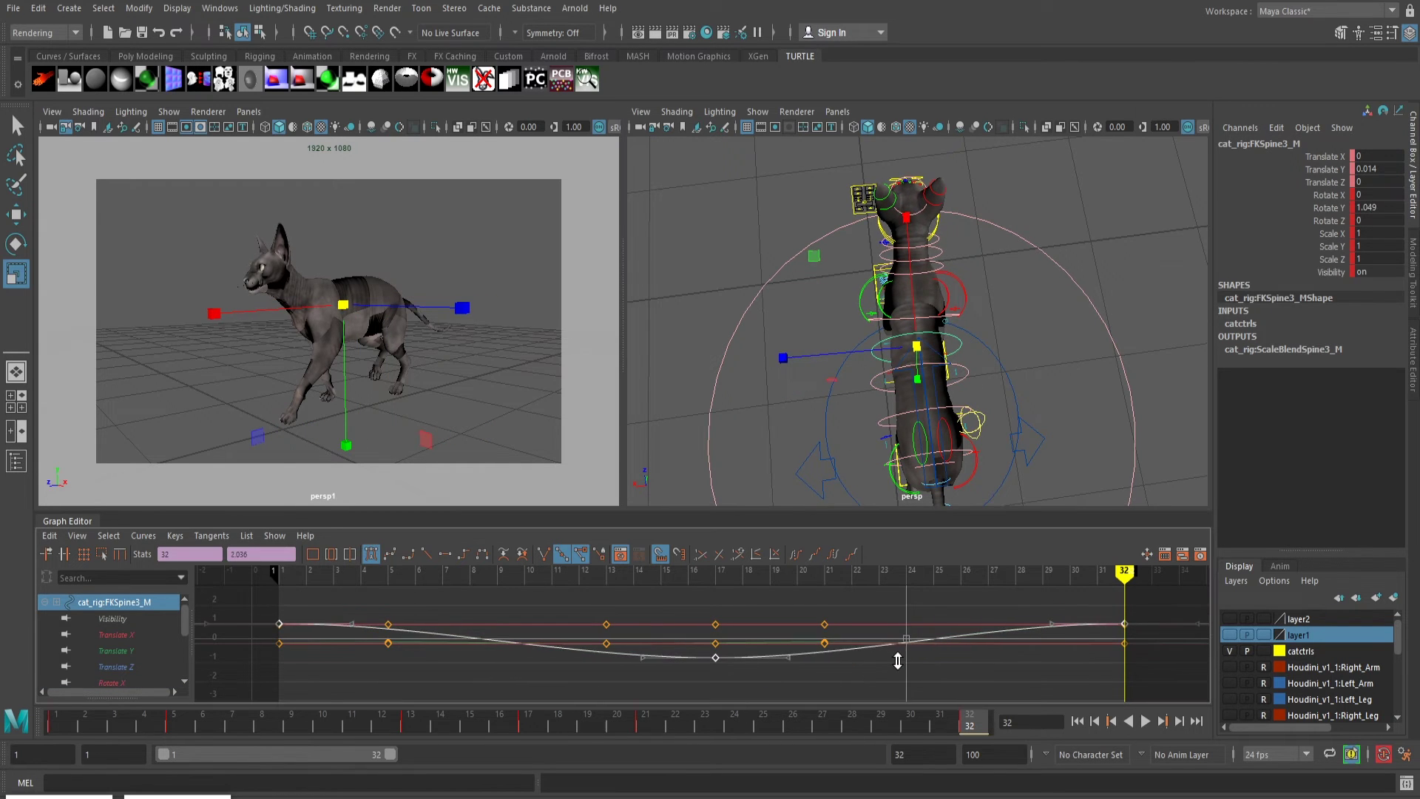
{"action": "left_click", "coordinate": [930, 316]}
{"action": "left_click_drag", "start_coordinate": [1107, 591], "coordinate": [1144, 616]}
{"action": "left_click_drag", "start_coordinate": [689, 665], "coordinate": [742, 695], "text": "shift"}
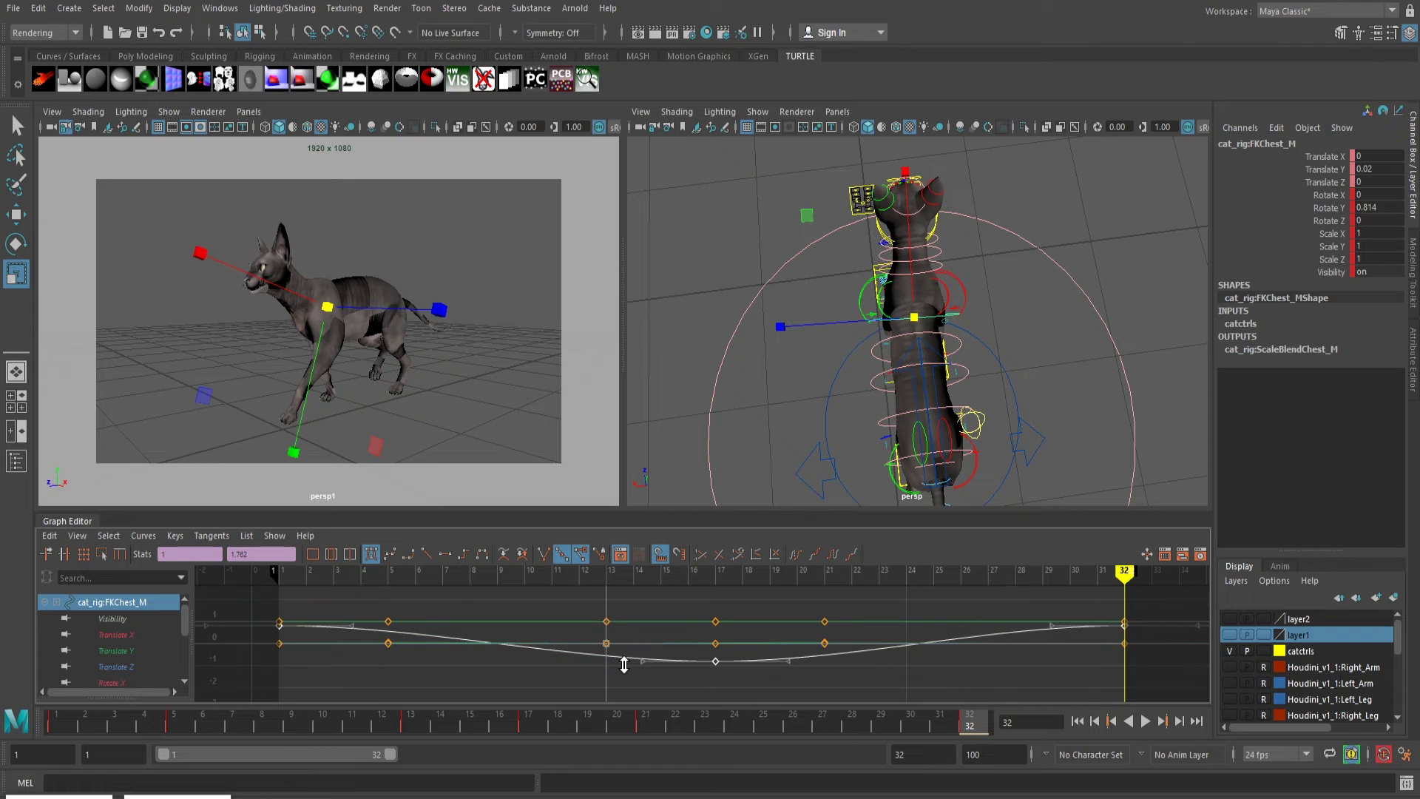
{"action": "key", "text": "alt+v"}
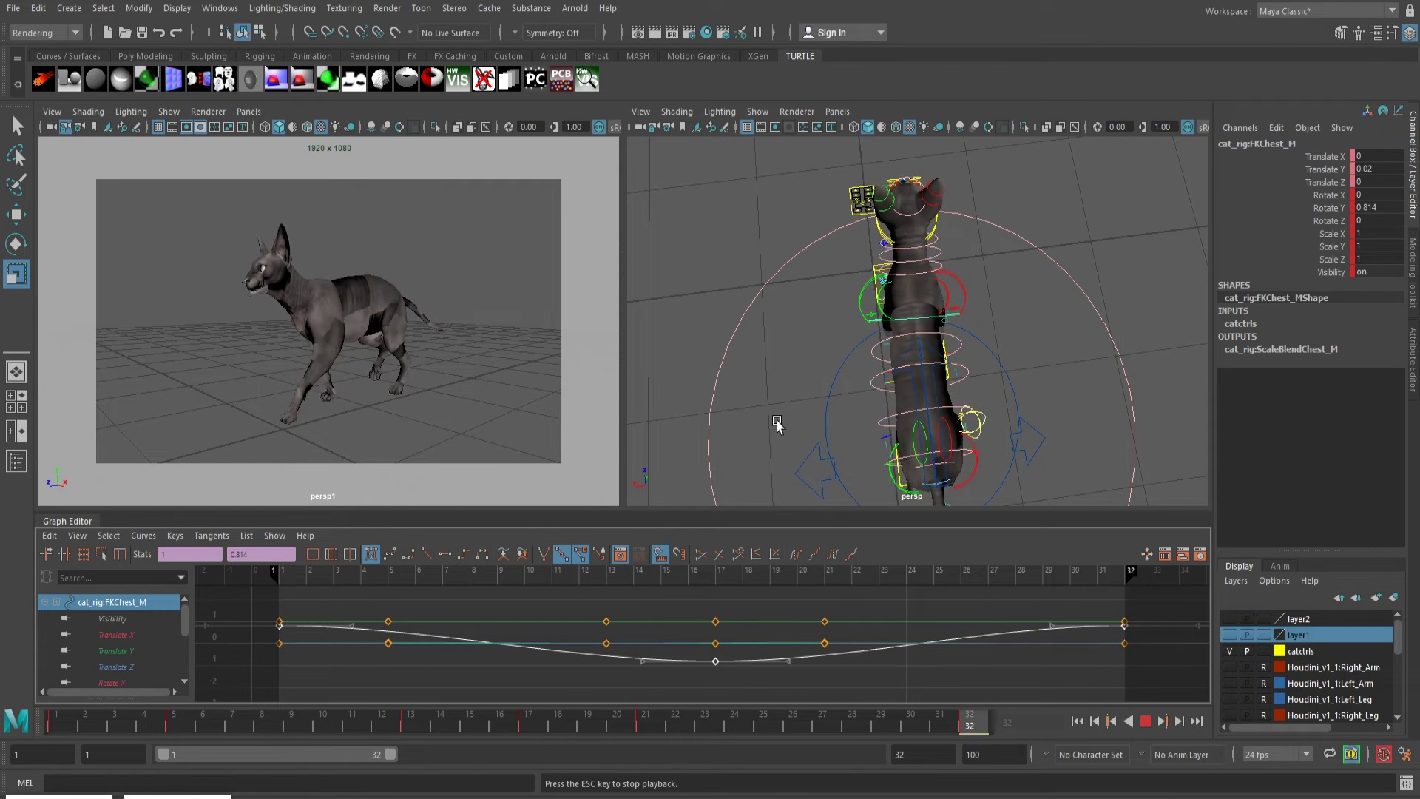